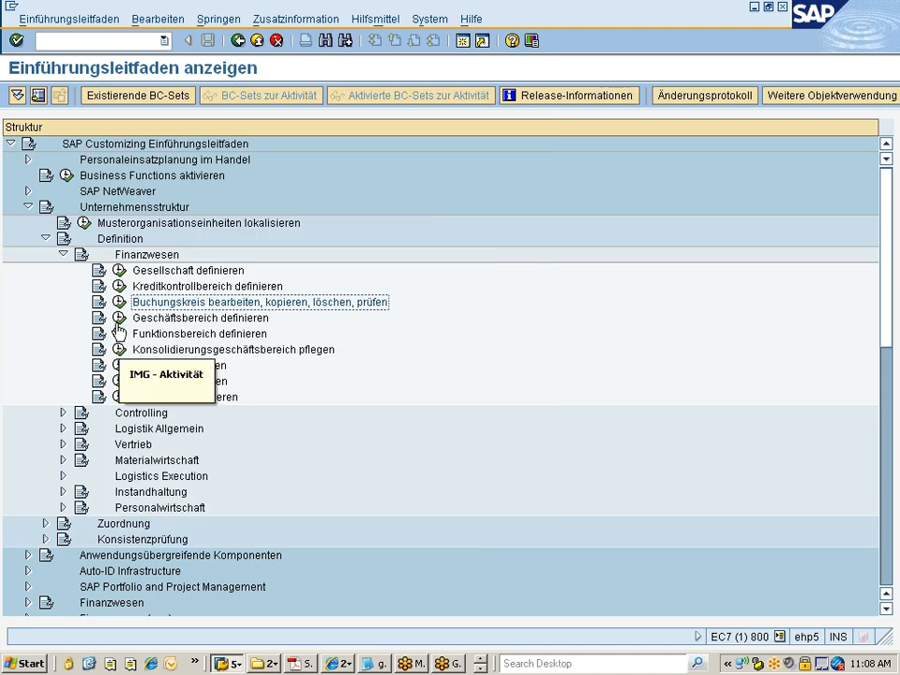
- End the German implementation guide session with /nex and return the Transport Organizer from the request list to its selection screen
{"action": "type", "text": "/nex"}
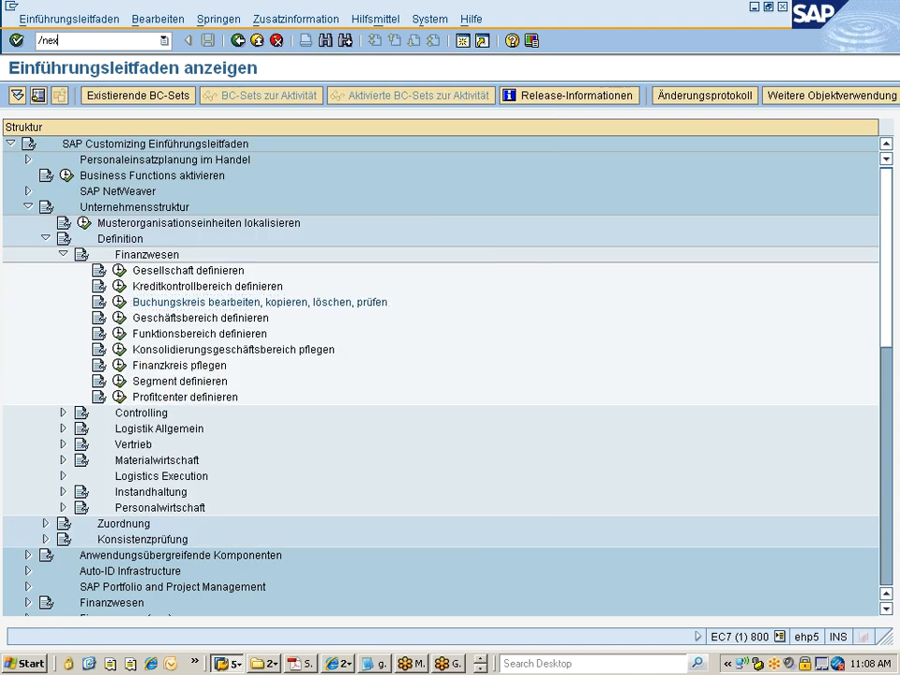
{"action": "key", "text": "Return"}
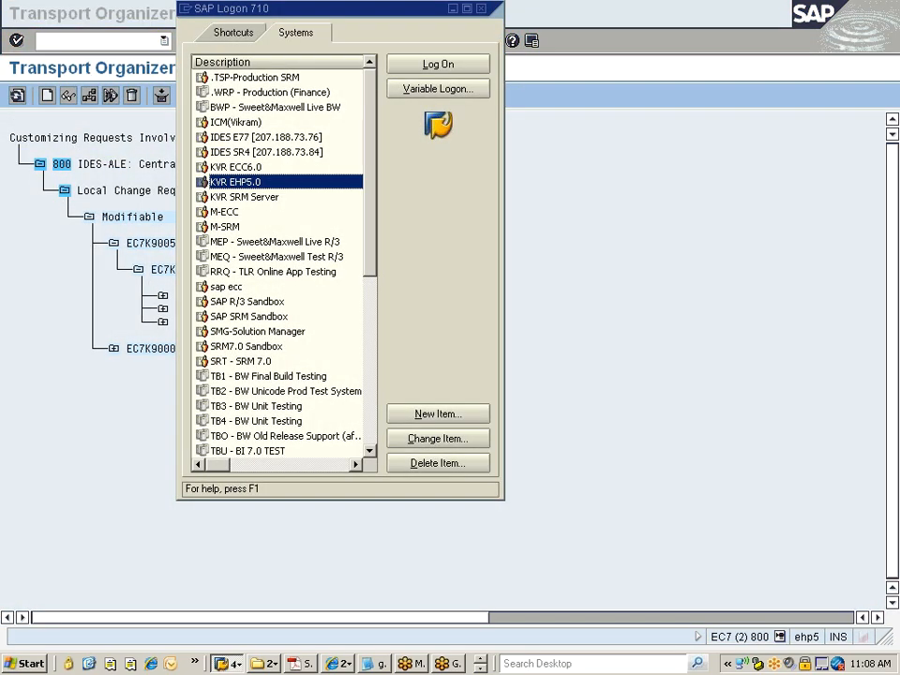
{"action": "left_click", "coordinate": [559, 236]}
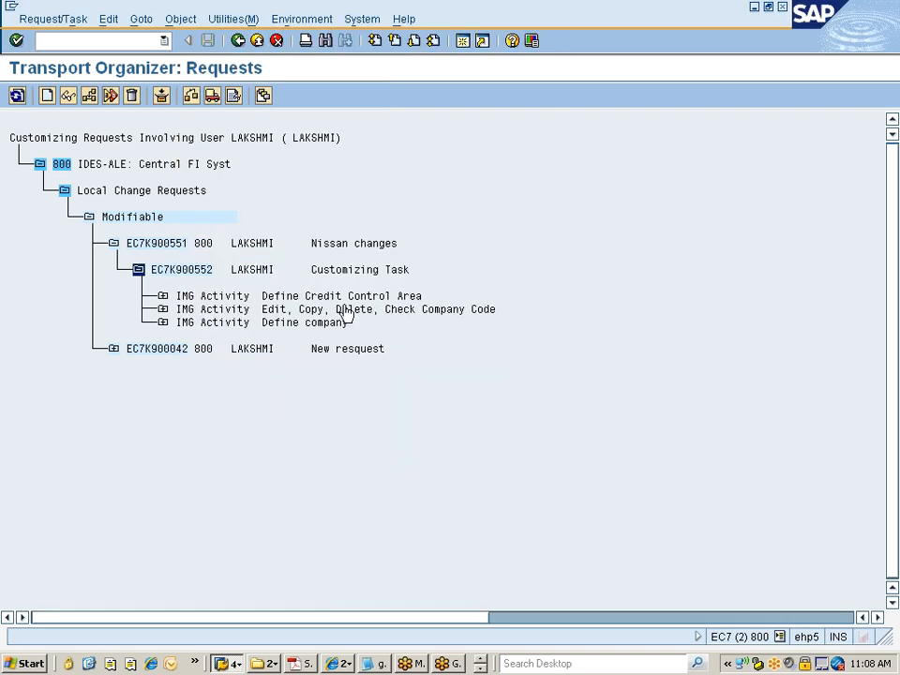
{"action": "left_click", "coordinate": [238, 42]}
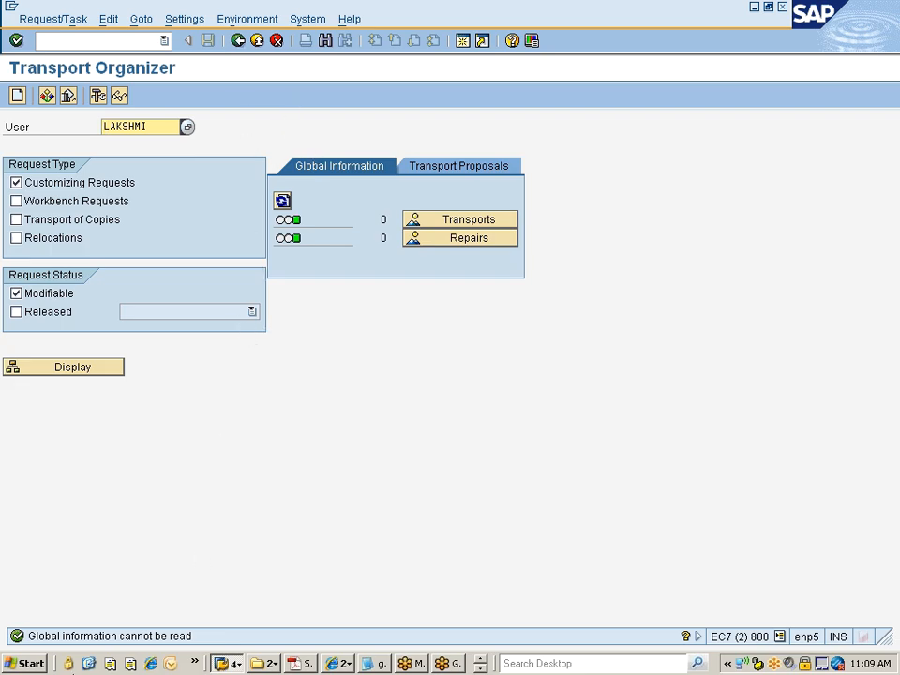
- Switch to the Display IMG session and open the Define Business Area activity under Financial Accounting
{"action": "left_click", "coordinate": [227, 663]}
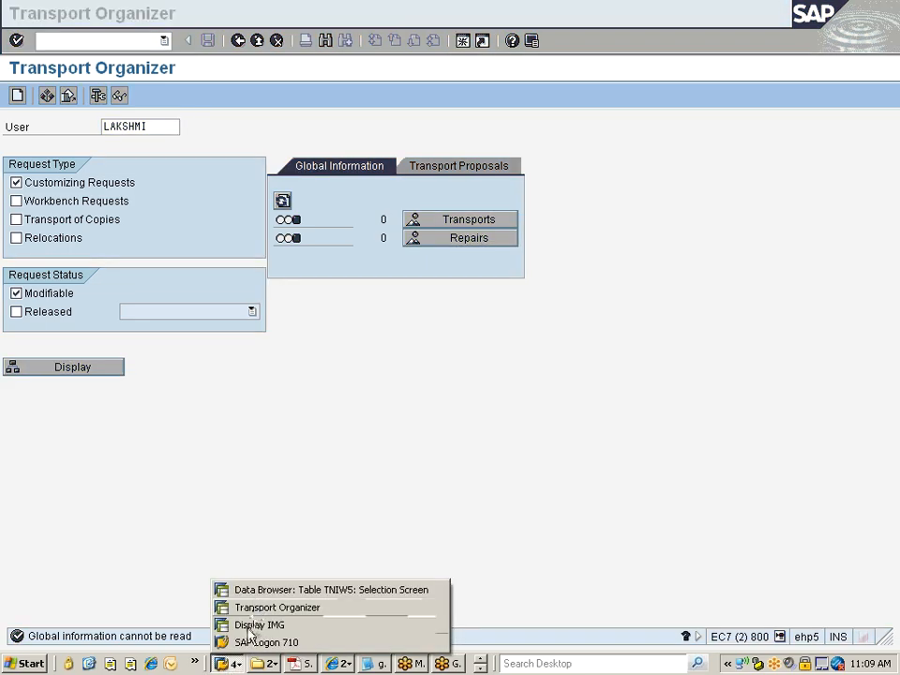
{"action": "left_click", "coordinate": [252, 626]}
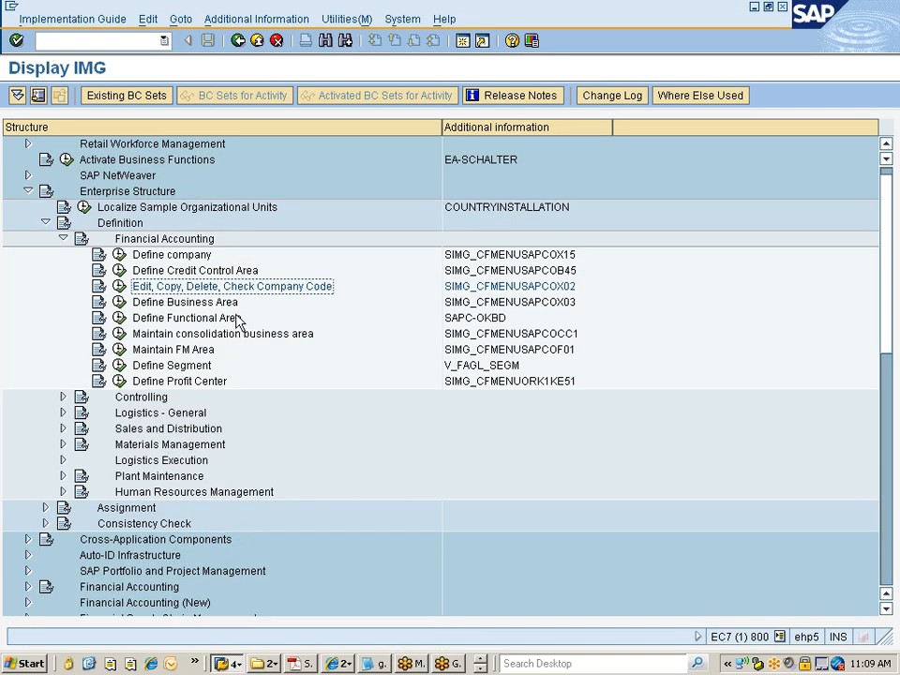
{"action": "left_click", "coordinate": [170, 304]}
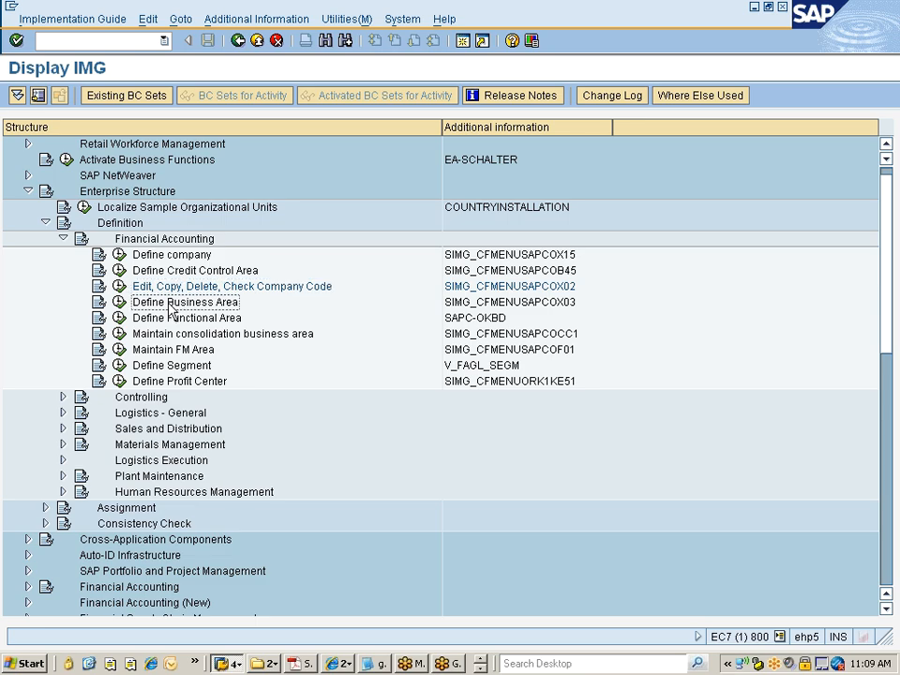
{"action": "left_click", "coordinate": [120, 303]}
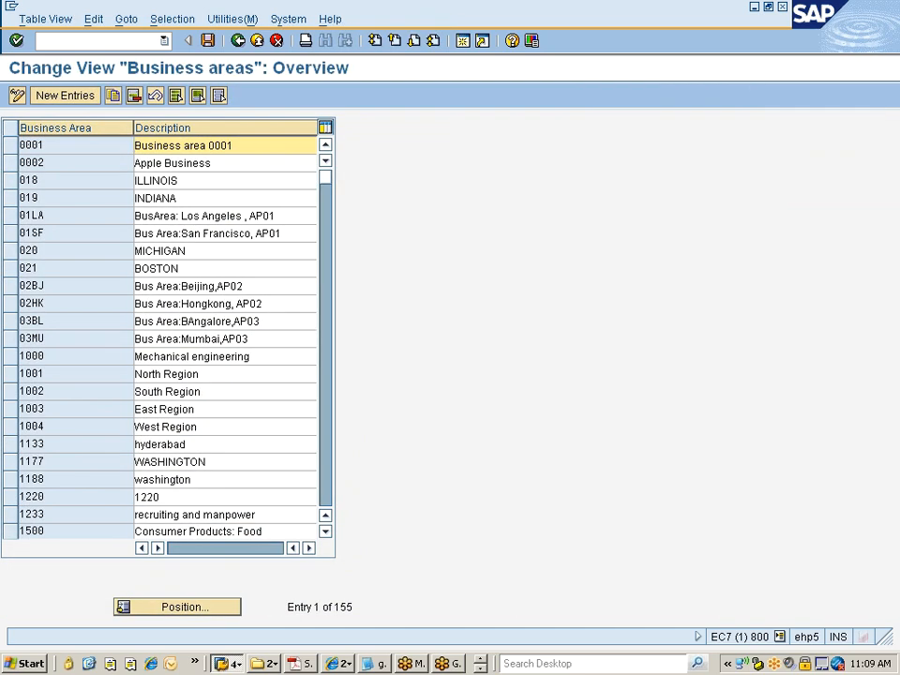
- Copy business areas 0001 and 0002, making the first copy 7771 with the description "Small Car Section"
{"action": "left_click", "coordinate": [11, 146]}
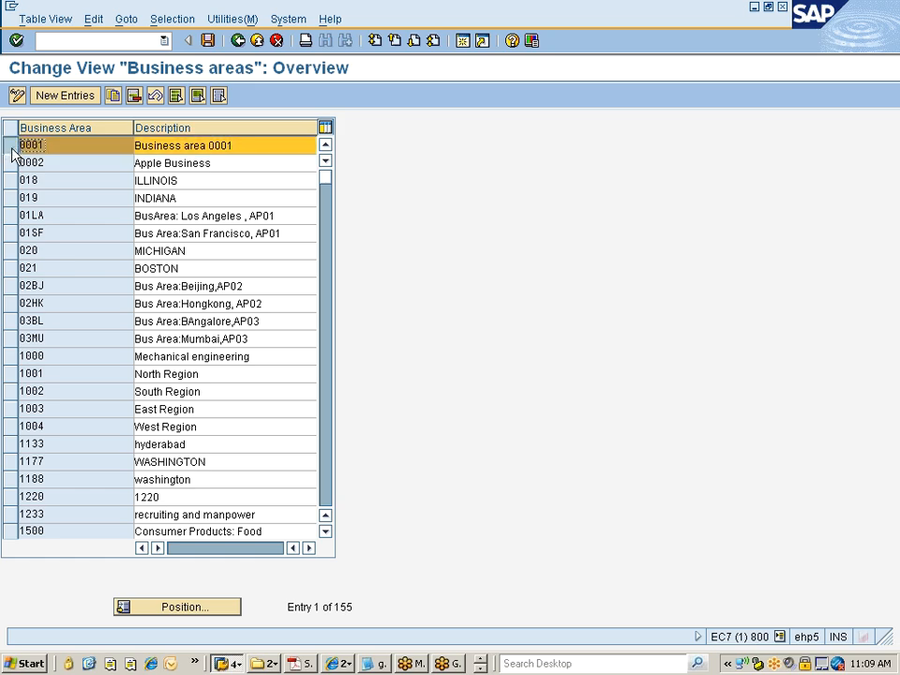
{"action": "left_click", "coordinate": [11, 164]}
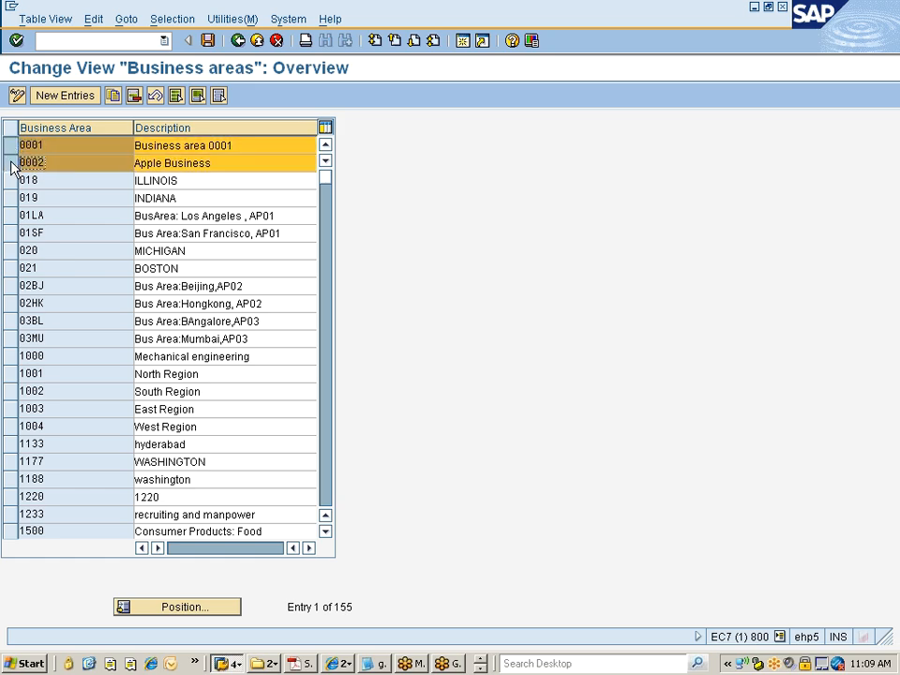
{"action": "left_click", "coordinate": [114, 97]}
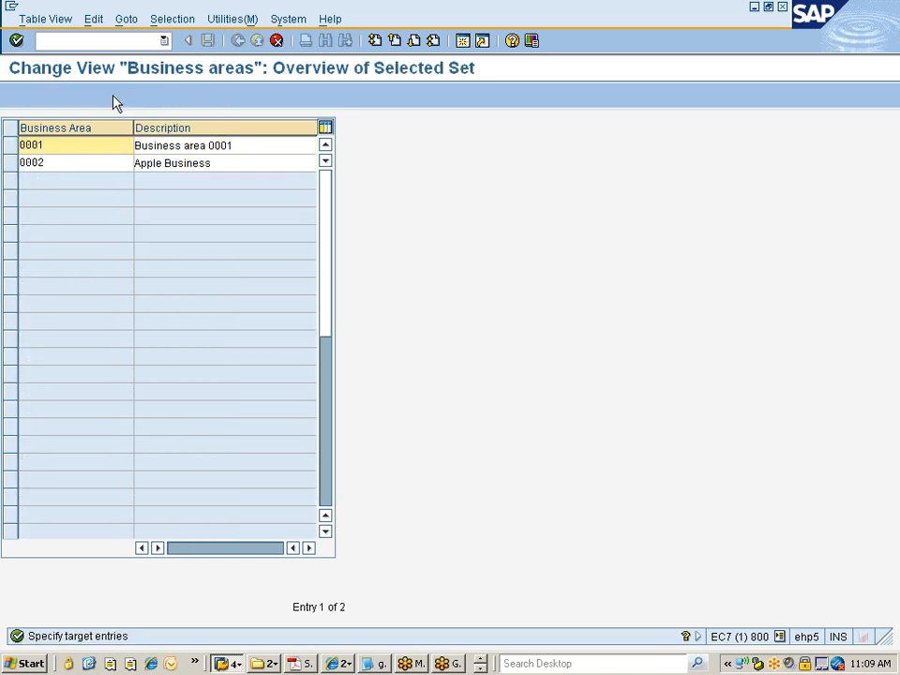
{"action": "key", "text": "shift+Home"}
{"action": "type", "text": "7771"}
{"action": "key", "text": "Tab"}
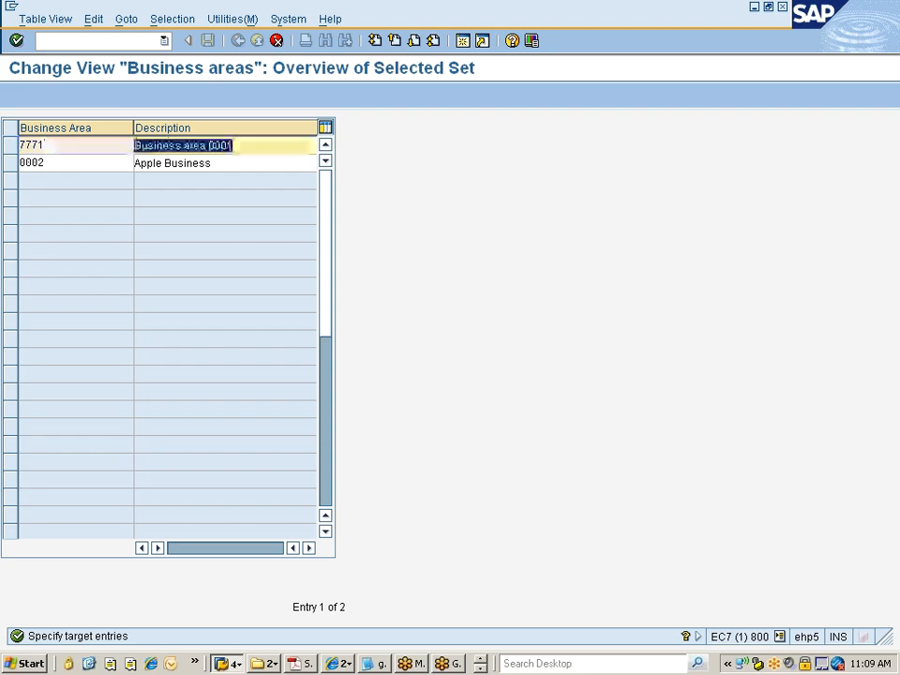
{"action": "type", "text": "Sm"}
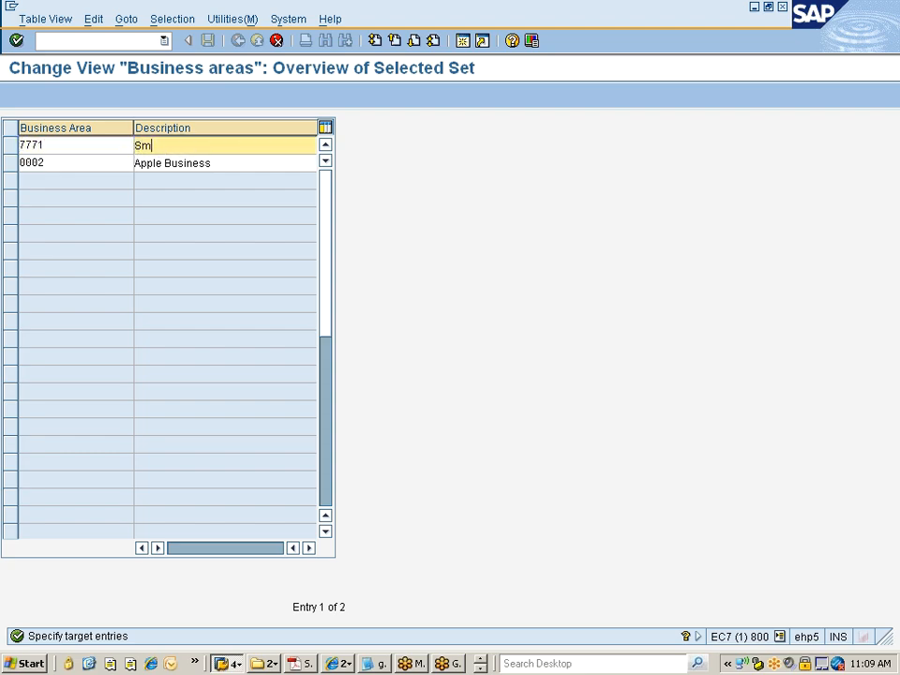
{"action": "type", "text": "all Car Section"}
- Set the second copied business area to 7772 with the description "SUVs" and confirm the copied entries
{"action": "key", "text": "Tab"}
{"action": "type", "text": "7777"}
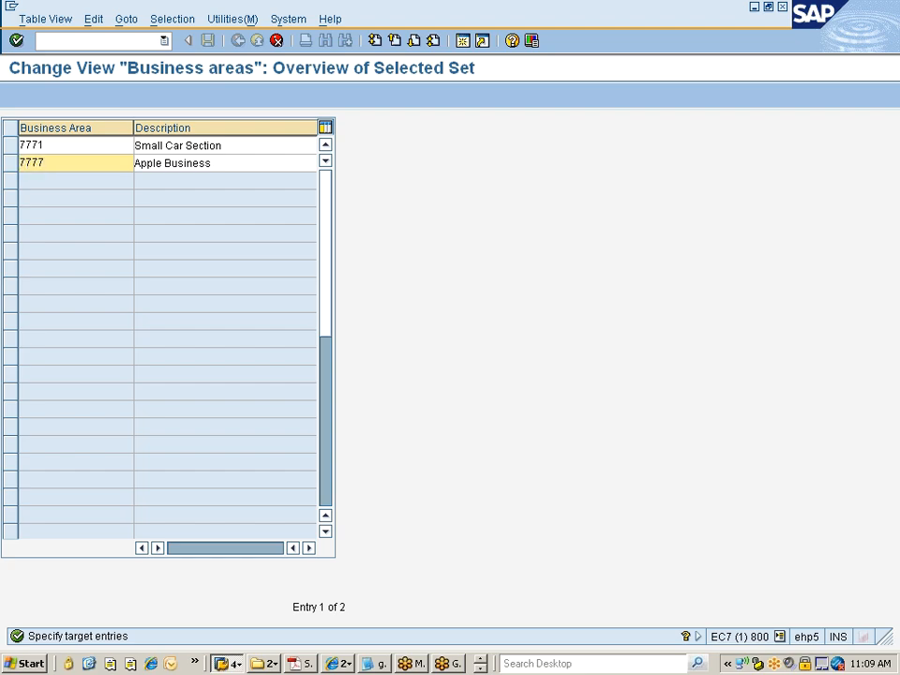
{"action": "key", "text": "BackSpace"}
{"action": "type", "text": "2"}
{"action": "key", "text": "Tab"}
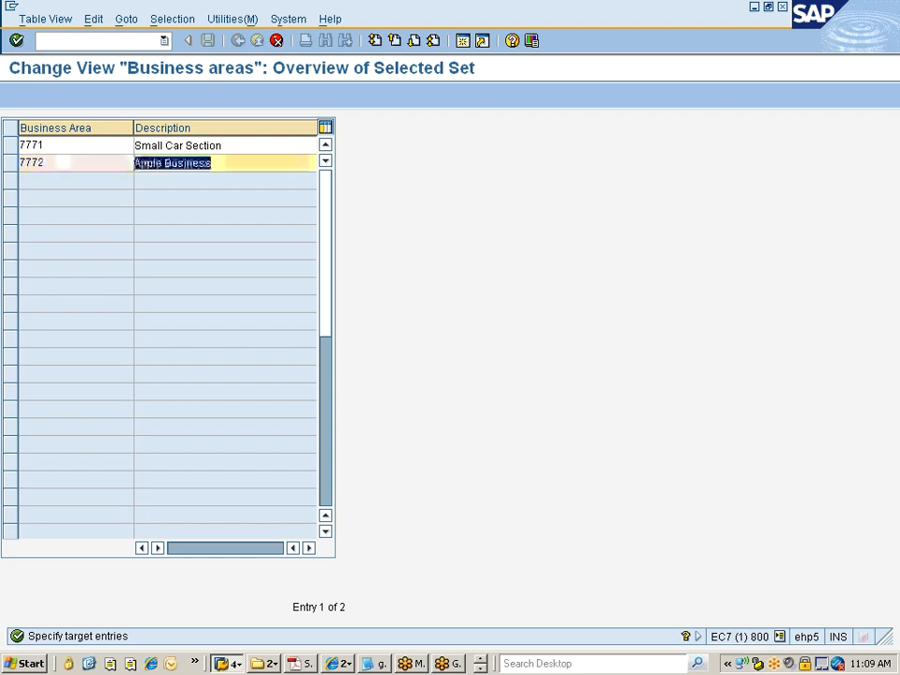
{"action": "type", "text": "S"}
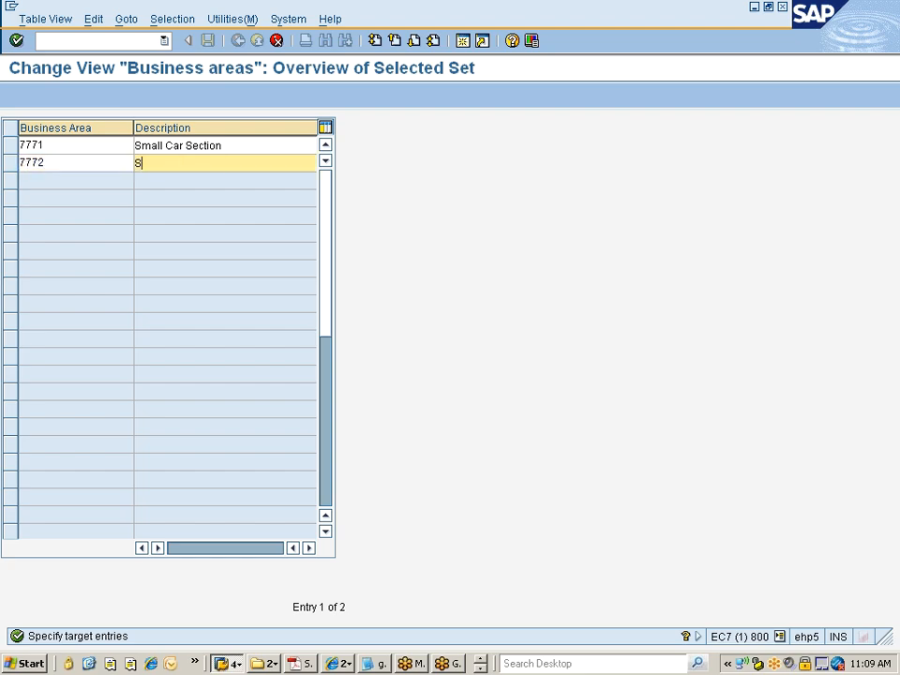
{"action": "type", "text": "UVs"}
{"action": "key", "text": "Return"}
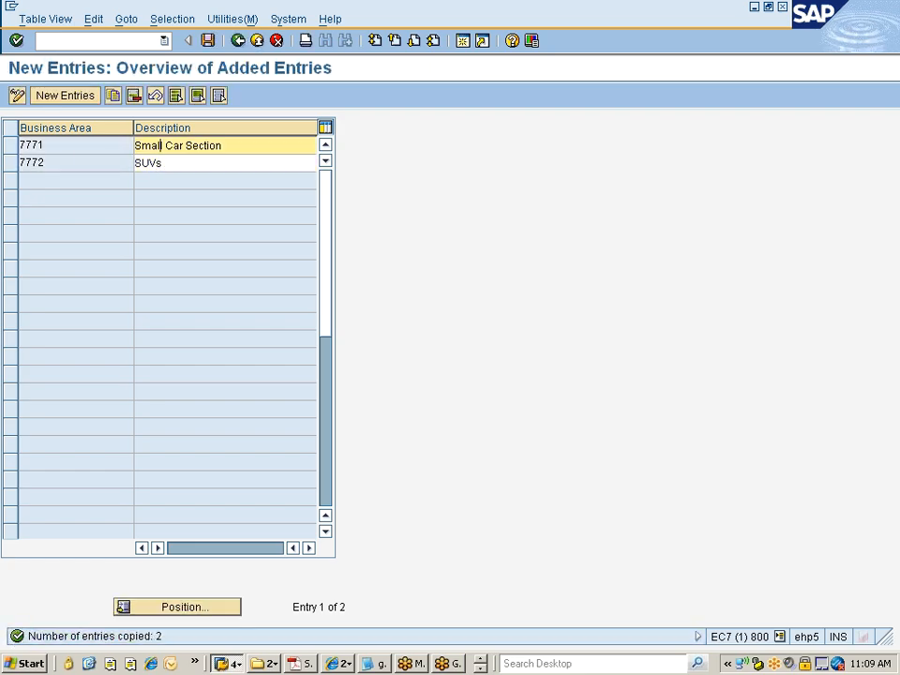
- Save the new business areas in the "Nissan changes" customizing request and return to the implementation guide
{"action": "key", "text": "ctrl+s"}
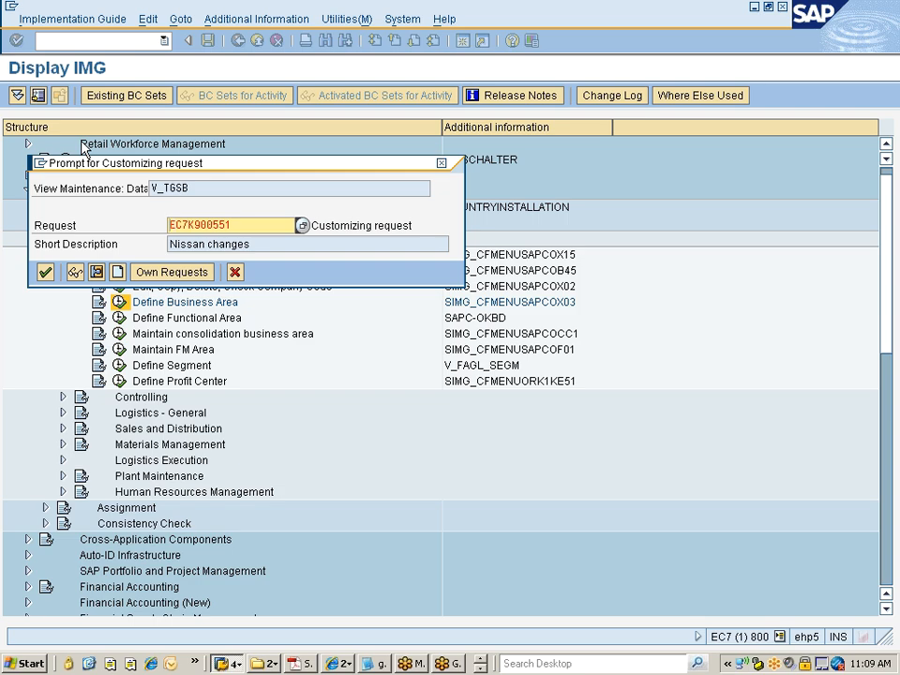
{"action": "key", "text": "Return"}
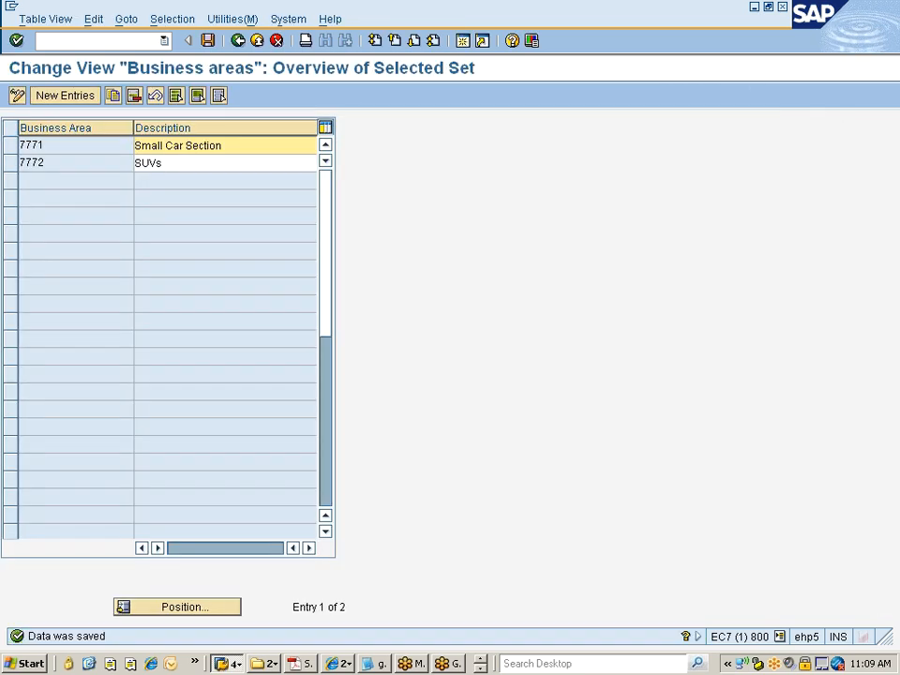
{"action": "key", "text": "F3"}
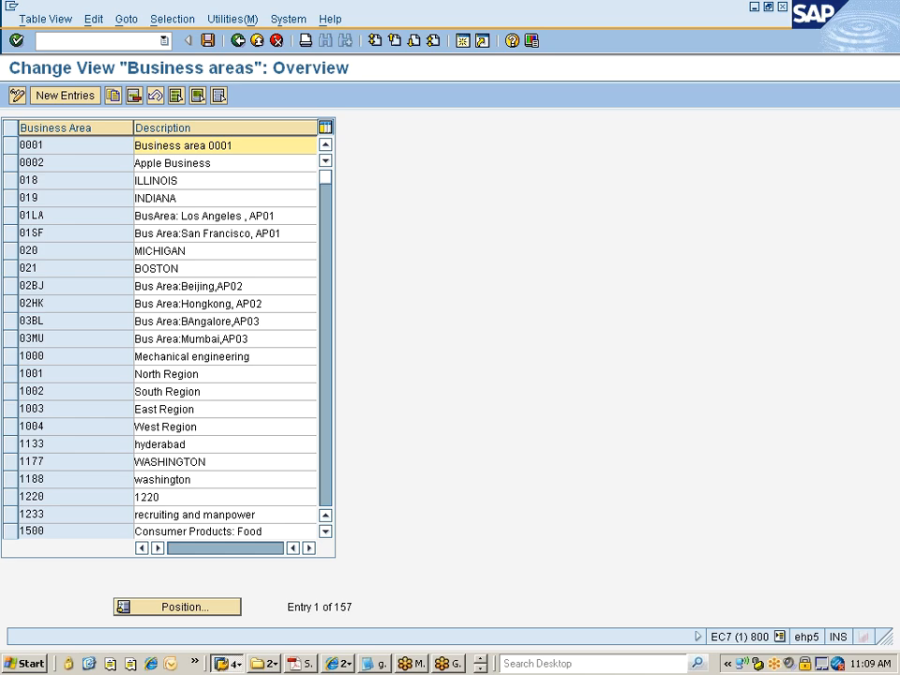
{"action": "key", "text": "F3"}
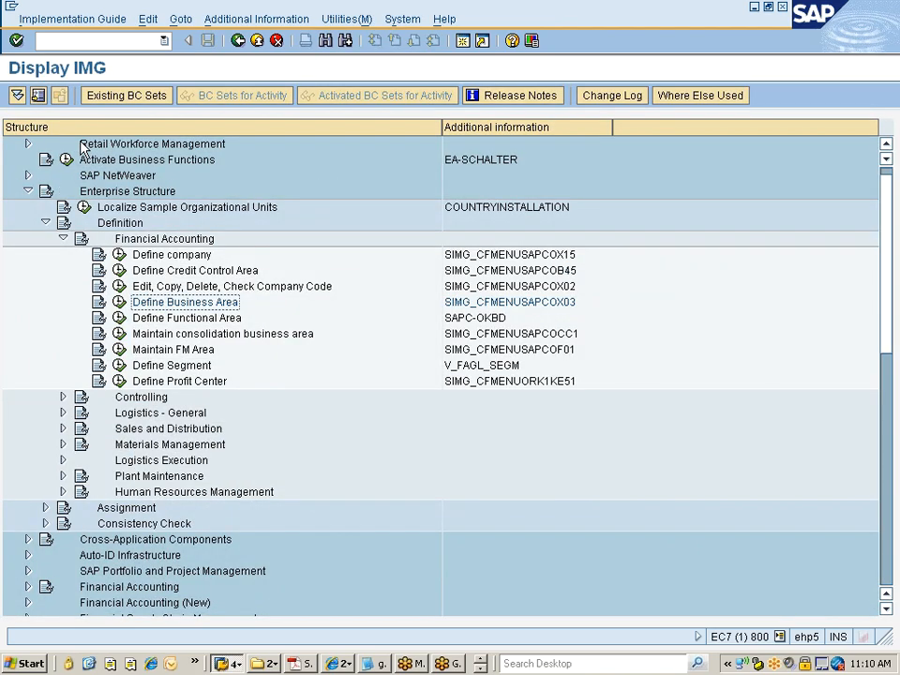
- Try to open the Define Functional Area activity under Financial Accounting
{"action": "key", "text": "Down"}
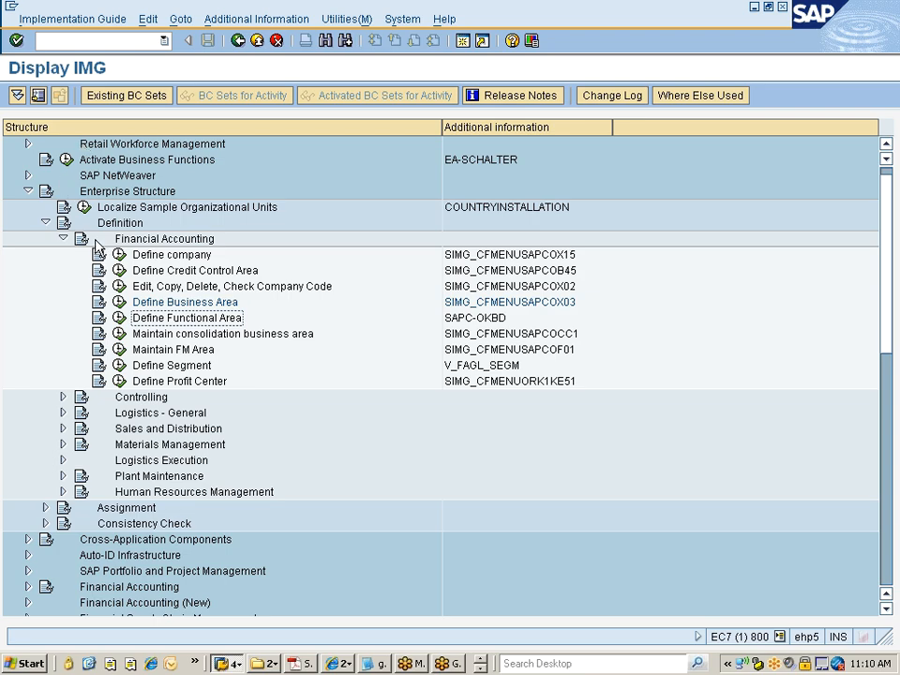
{"action": "left_click", "coordinate": [120, 318]}
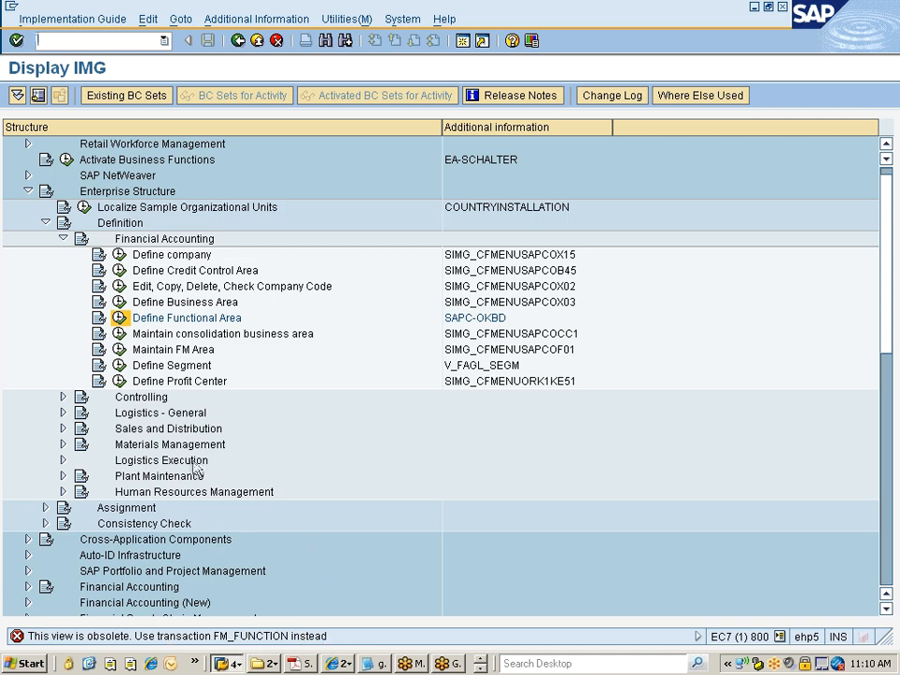
{"action": "left_click", "coordinate": [203, 319]}
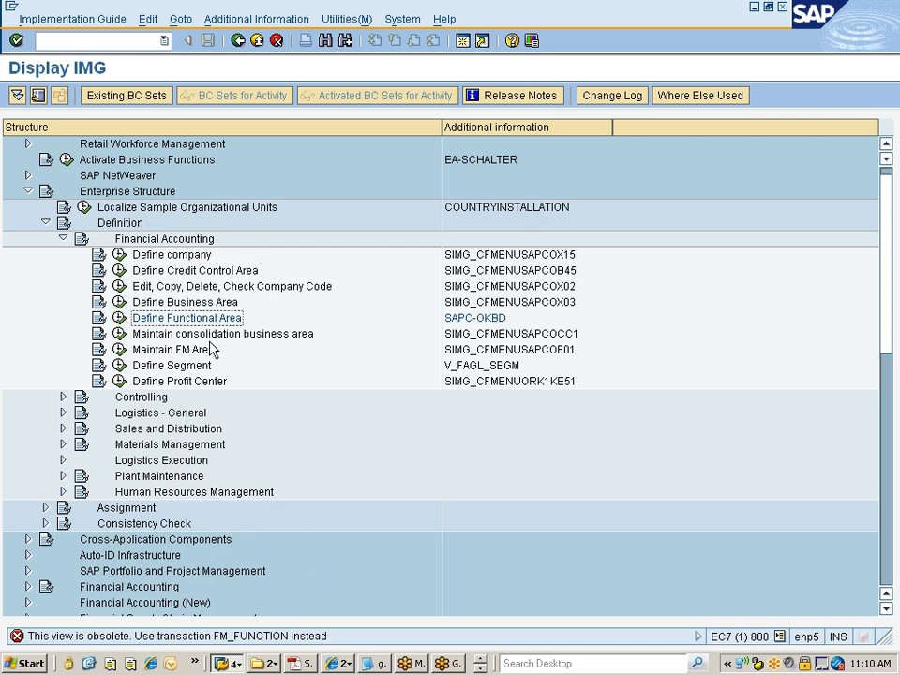
- Open Maintain consolidation business area and copy entry 1000 as consolidation business area 7777
{"action": "key", "text": "Down"}
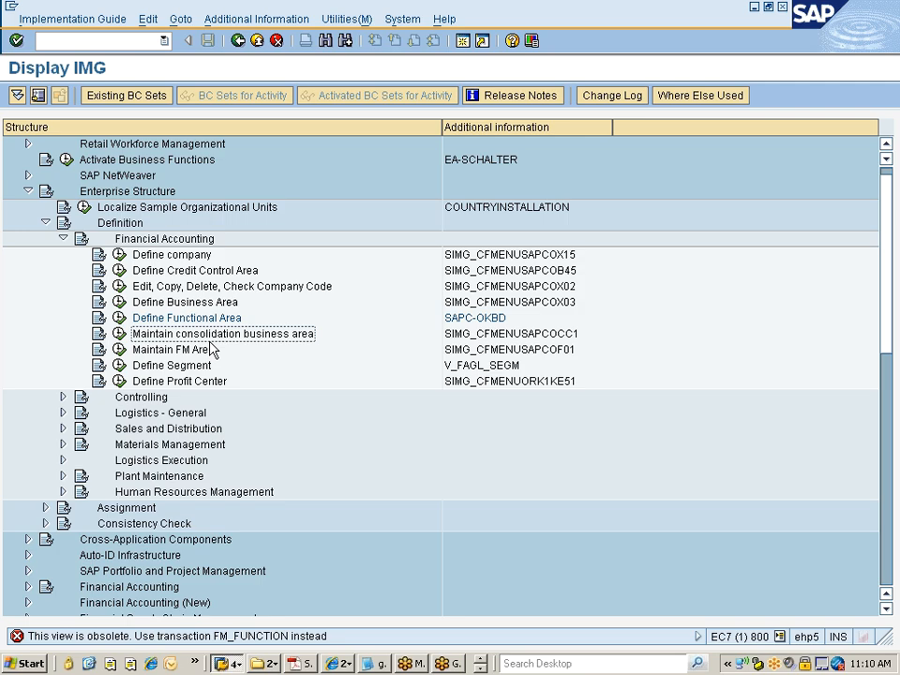
{"action": "left_click", "coordinate": [120, 334]}
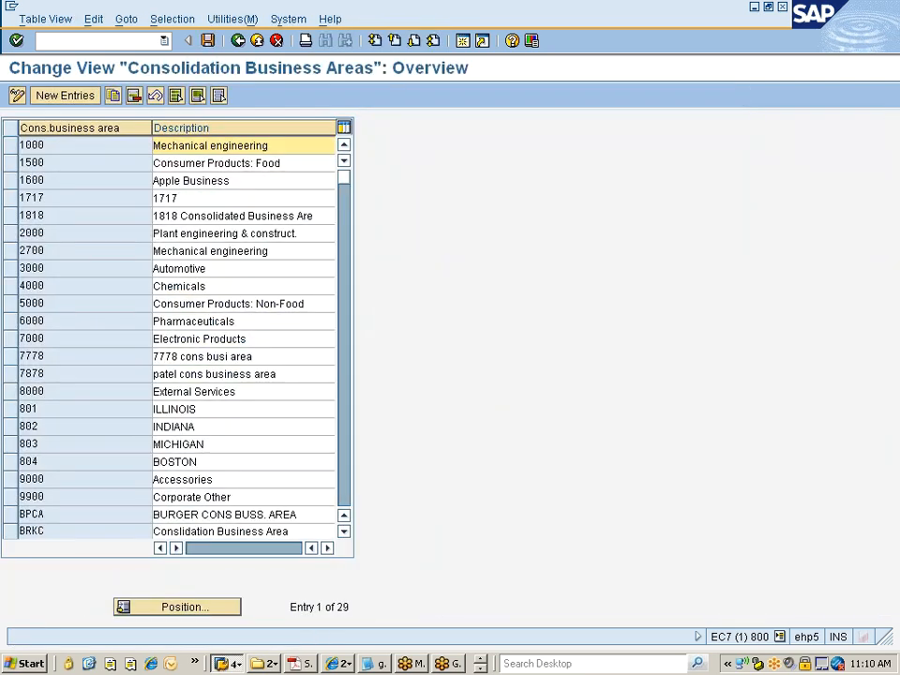
{"action": "left_click", "coordinate": [13, 148]}
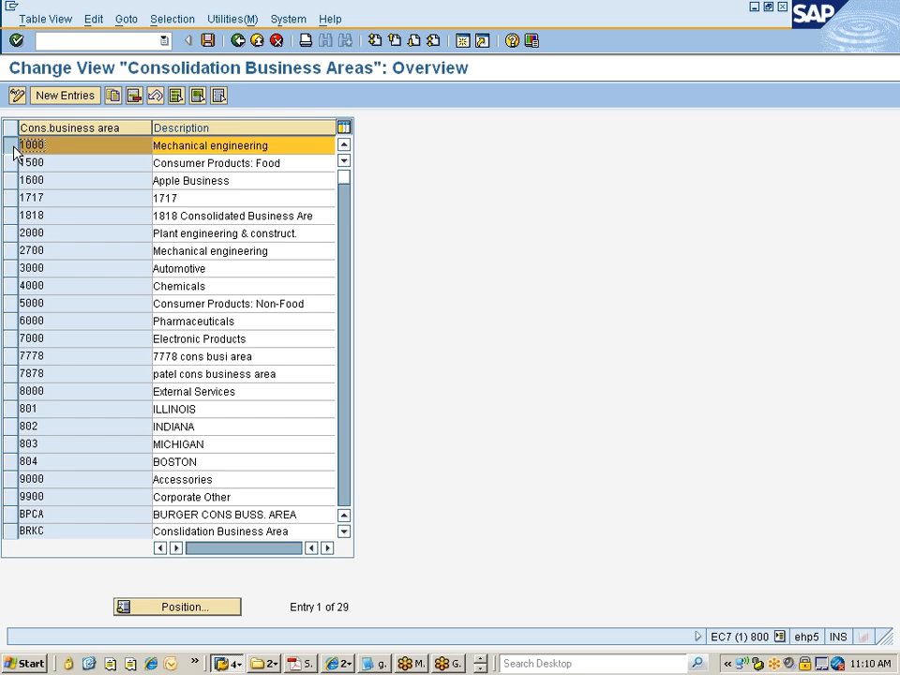
{"action": "left_click", "coordinate": [112, 96]}
{"action": "key", "text": "shift+End"}
{"action": "type", "text": "777"}
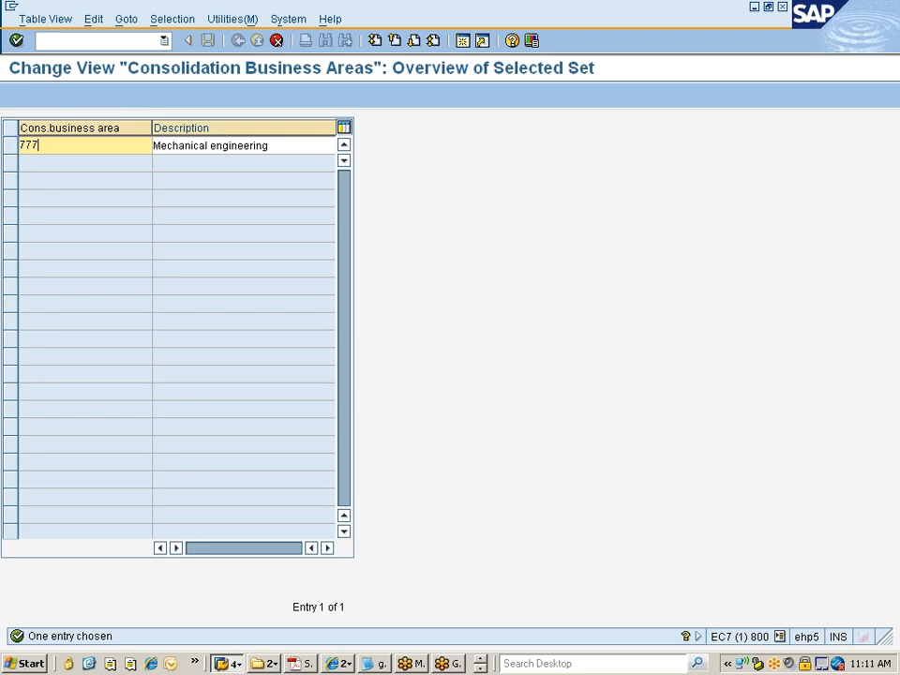
{"action": "type", "text": "7"}
{"action": "key", "text": "Tab"}
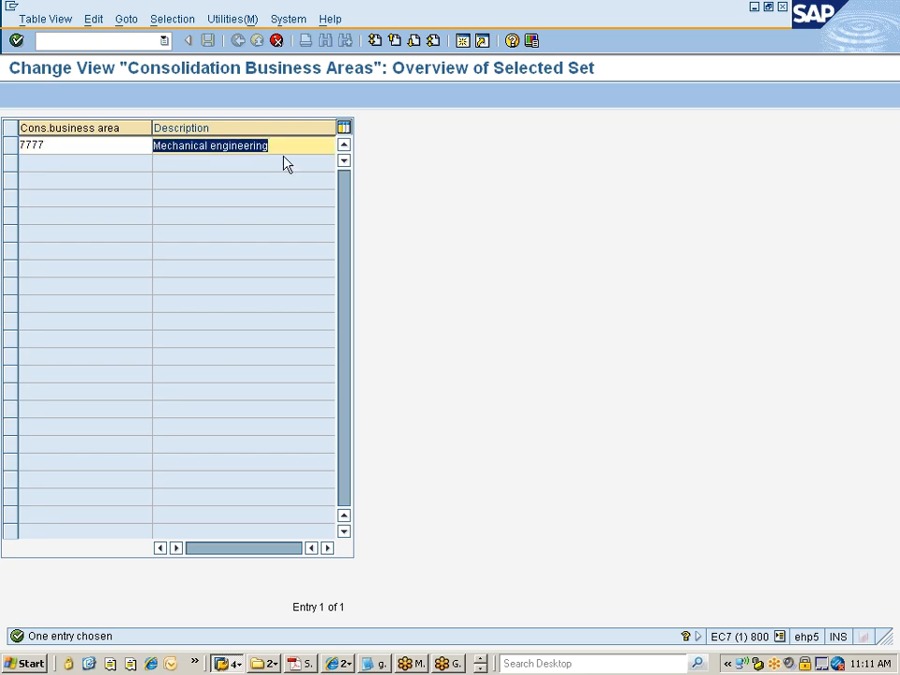
{"action": "key", "text": "End"}
{"action": "type", "text": "..."}
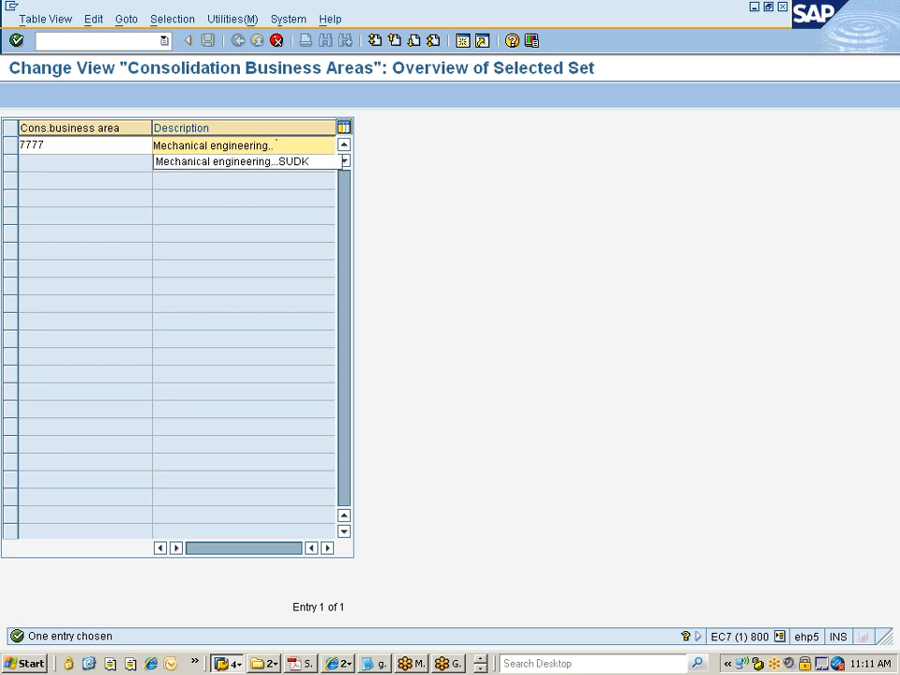
{"action": "key", "text": "BackSpace"}
{"action": "key", "text": "BackSpace"}
{"action": "key", "text": "BackSpace"}
{"action": "key", "text": "BackSpace"}
{"action": "key", "text": "BackSpace"}
{"action": "key", "text": "BackSpace"}
{"action": "key", "text": "BackSpace"}
{"action": "key", "text": "BackSpace"}
{"action": "key", "text": "BackSpace"}
{"action": "key", "text": "BackSpace"}
{"action": "key", "text": "BackSpace"}
{"action": "key", "text": "BackSpace"}
{"action": "key", "text": "BackSpace"}
{"action": "key", "text": "BackSpace"}
{"action": "key", "text": "BackSpace"}
{"action": "key", "text": "BackSpace"}
{"action": "key", "text": "BackSpace"}
{"action": "key", "text": "BackSpace"}
{"action": "key", "text": "BackSpace"}
{"action": "key", "text": "BackSpace"}
{"action": "type", "text": "Co"}
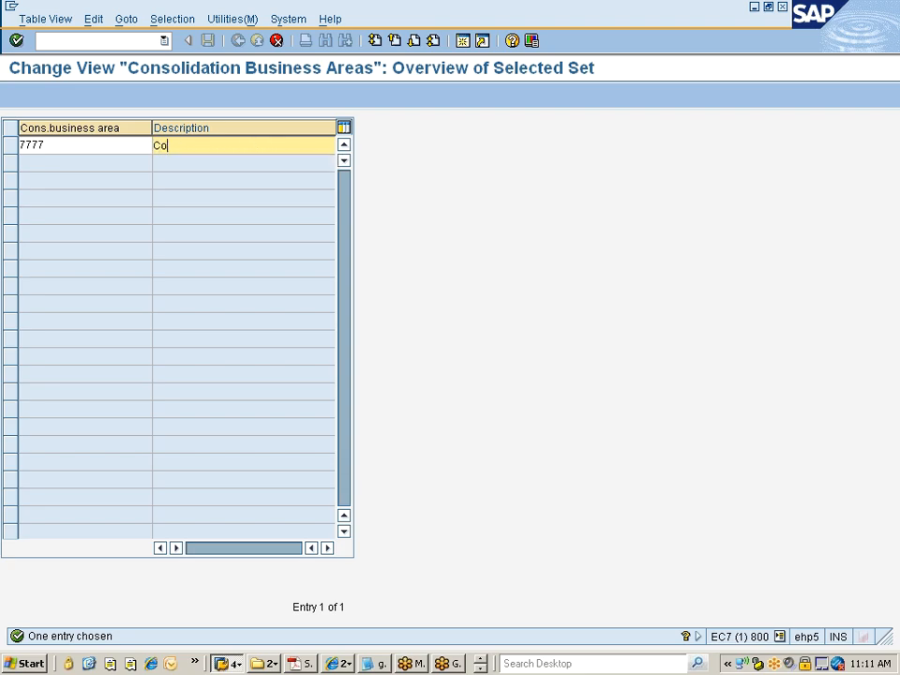
{"action": "type", "text": "nsol"}
{"action": "key", "text": "BackSpace"}
{"action": "key", "text": "BackSpace"}
{"action": "key", "text": "BackSpace"}
{"action": "key", "text": "BackSpace"}
{"action": "key", "text": "BackSpace"}
{"action": "key", "text": "BackSpace"}
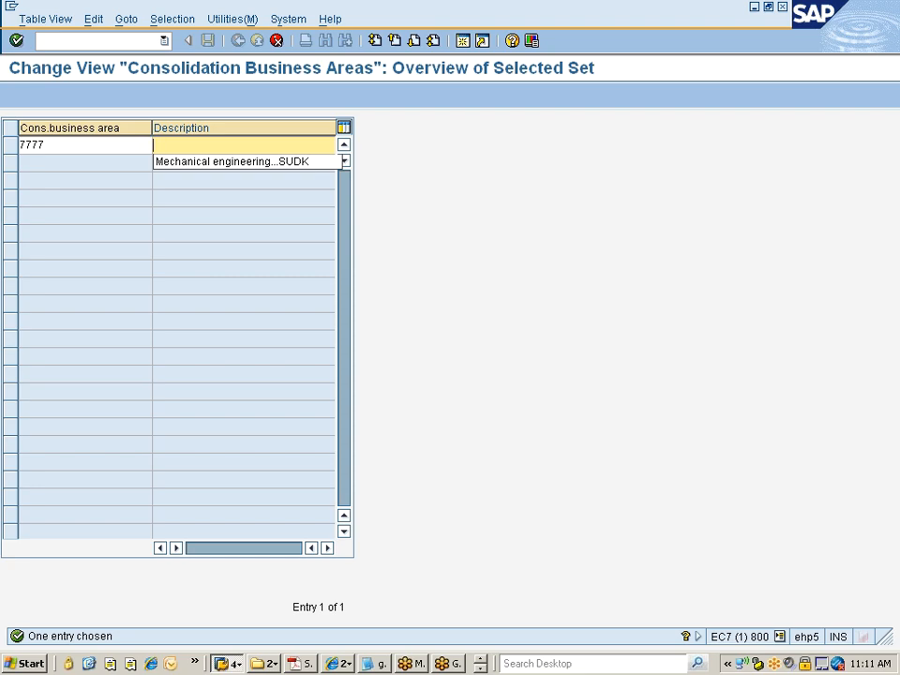
- Describe consolidation business area 7777 as "Nissan ..Cons. BA", save it in the "Nissan changes" request and return to the implementation guide
{"action": "type", "text": "Nissan ..Con"}
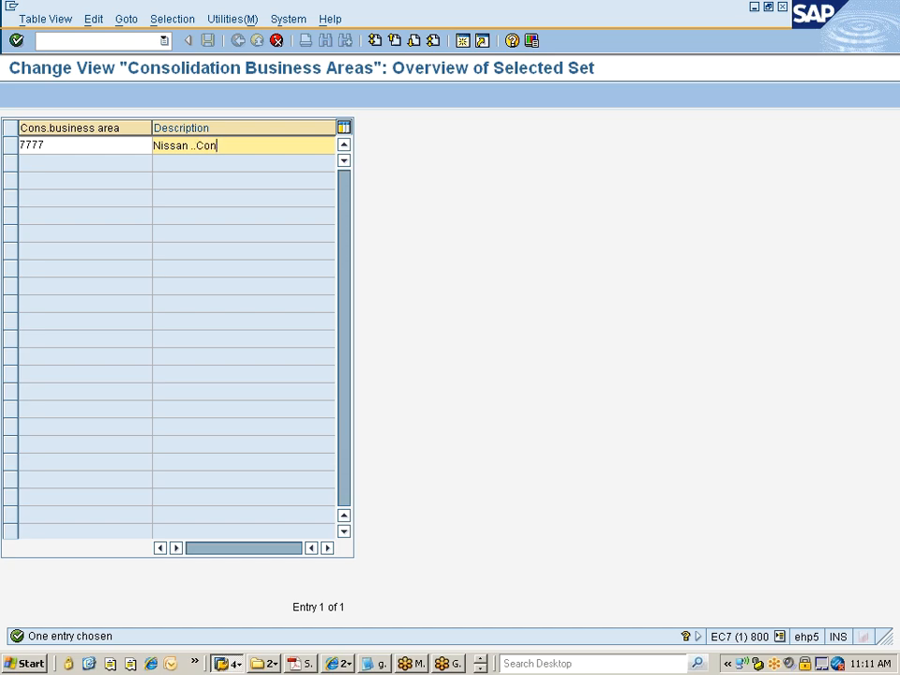
{"action": "type", "text": "s. BA"}
{"action": "key", "text": "Return"}
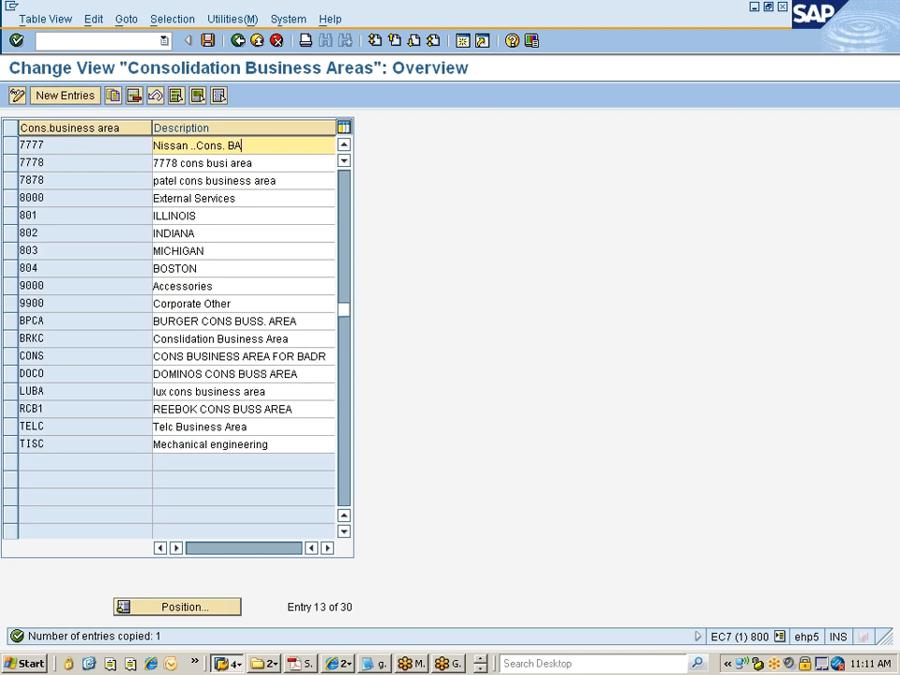
{"action": "key", "text": "ctrl+s"}
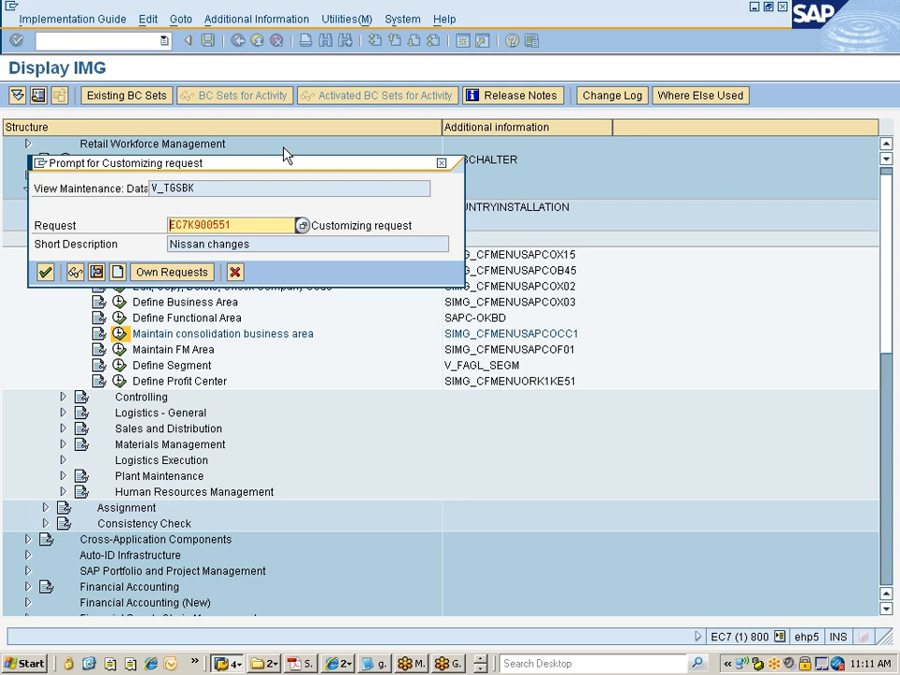
{"action": "key", "text": "Return"}
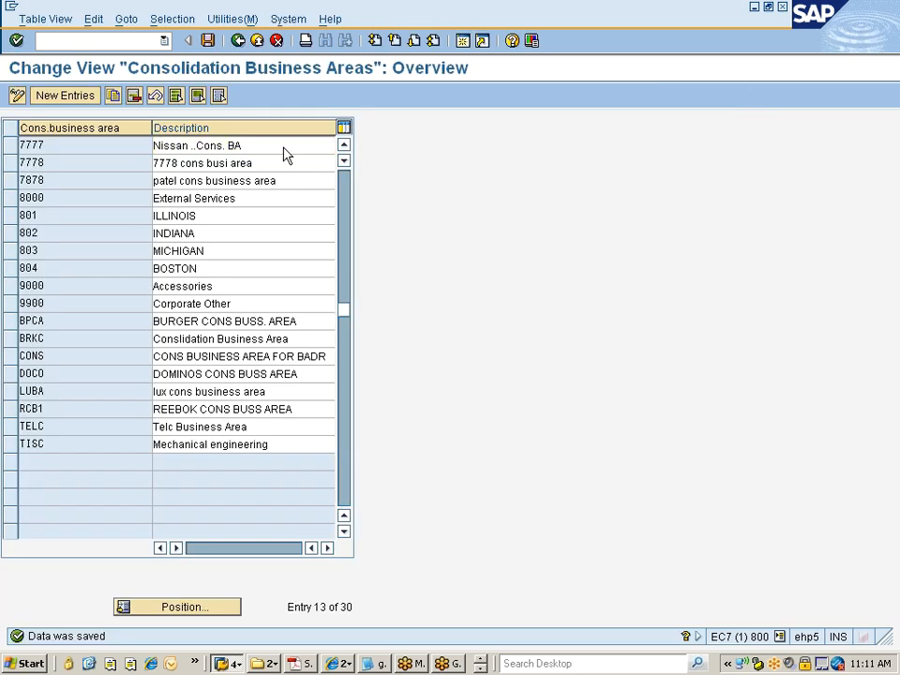
{"action": "key", "text": "F3"}
- Open Maintain FM Area under Financial Accounting and copy entry 0001 as FM area 7777
{"action": "left_click", "coordinate": [168, 349]}
{"action": "scroll", "coordinate": [217, 316], "scroll_direction": "down", "scroll_amount": 2}
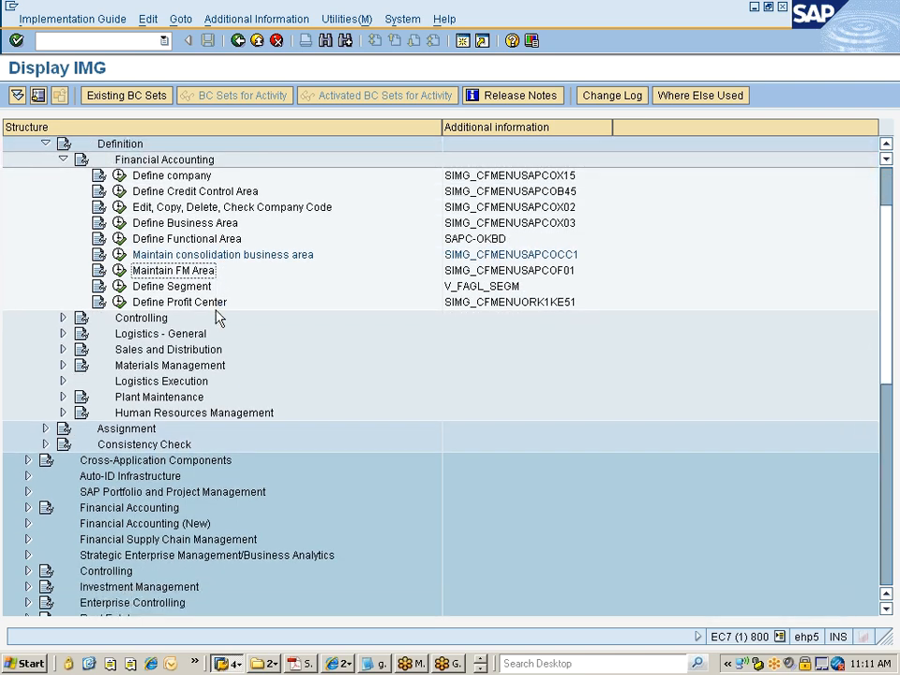
{"action": "scroll", "coordinate": [217, 317], "scroll_direction": "down", "scroll_amount": 3}
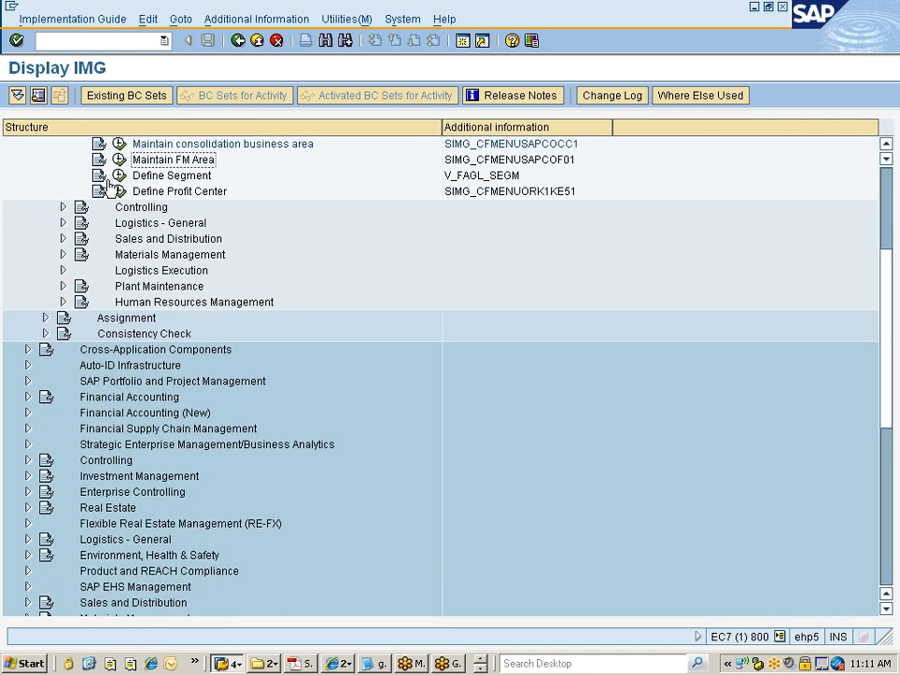
{"action": "left_click", "coordinate": [119, 160]}
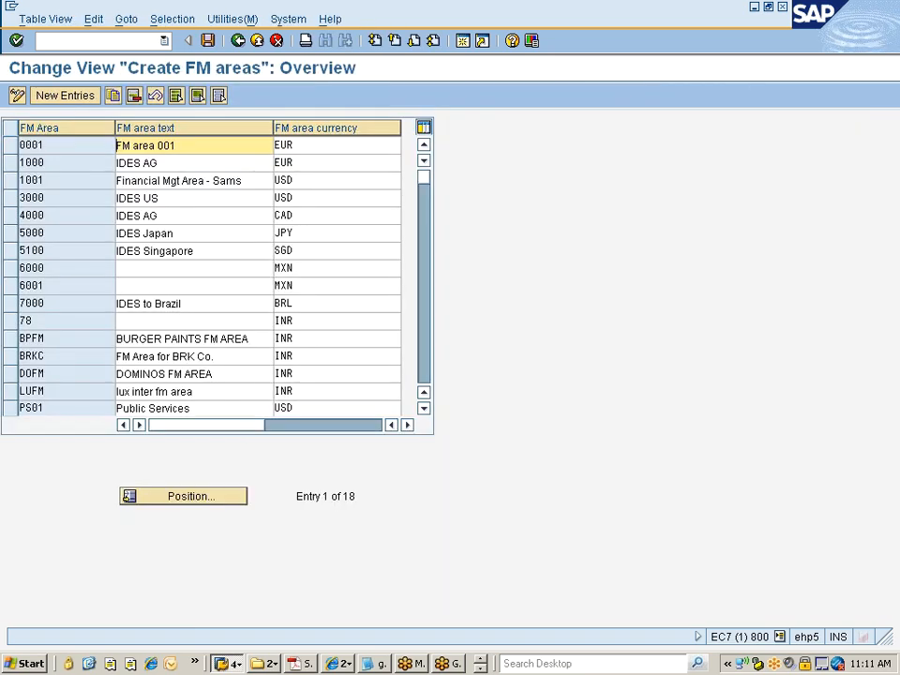
{"action": "left_click", "coordinate": [9, 147]}
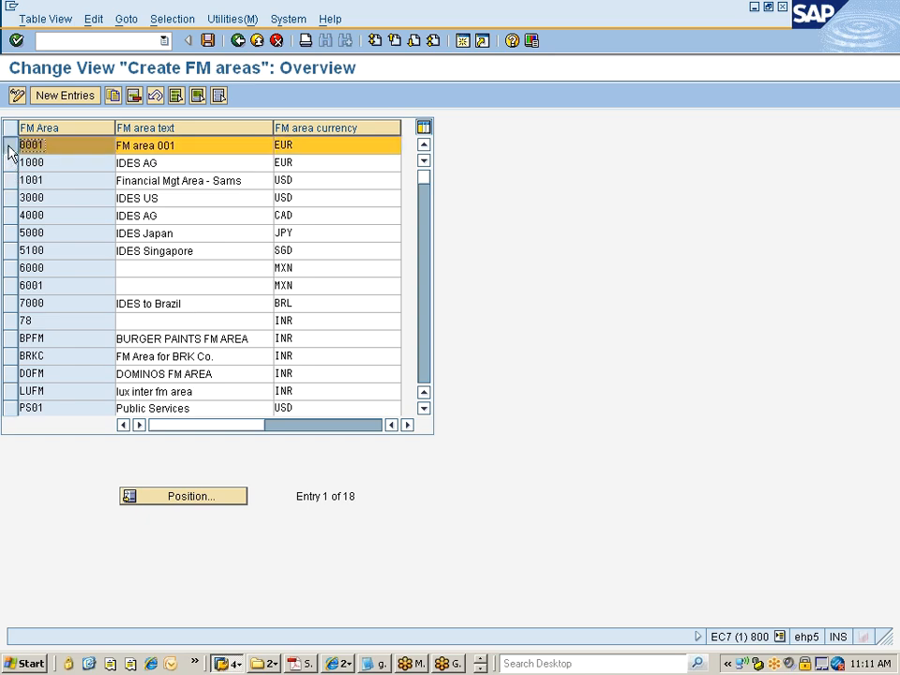
{"action": "left_click", "coordinate": [112, 94]}
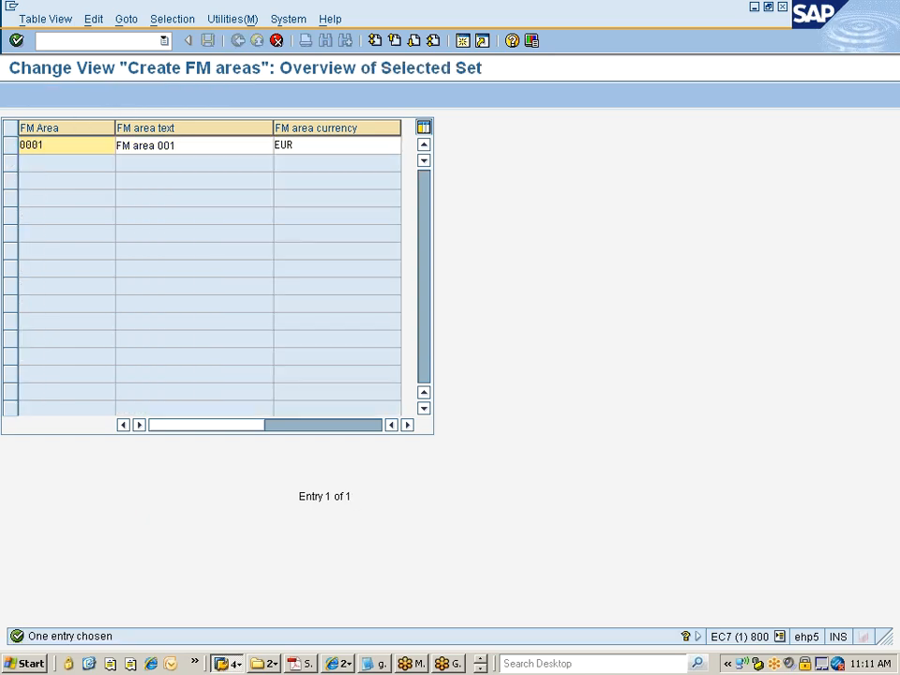
{"action": "left_click_drag", "start_coordinate": [19, 145], "coordinate": [45, 145]}
{"action": "type", "text": "7777"}
{"action": "key", "text": "Tab"}
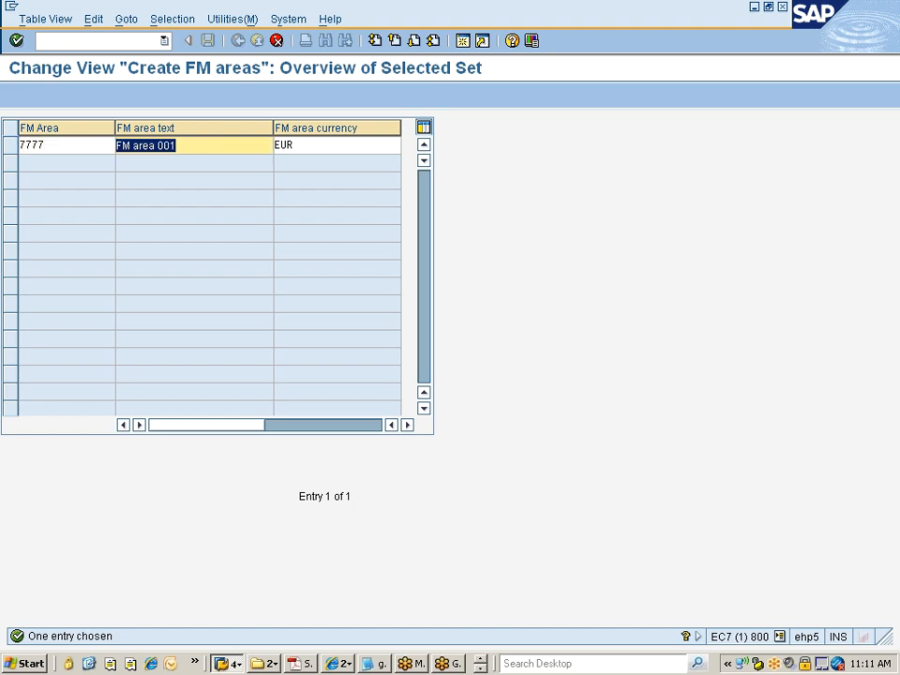
- Set the copied FM area's text to "FM area ...7777" and its currency to INR, and confirm the copy
{"action": "left_click", "coordinate": [158, 145]}
{"action": "key", "text": "shift+End"}
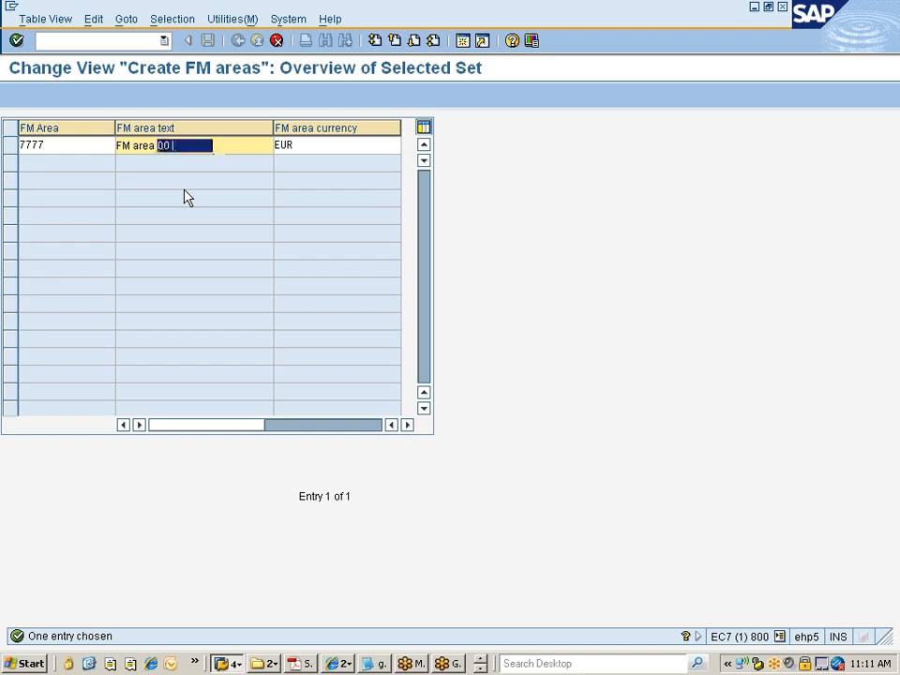
{"action": "type", "text": "...7777"}
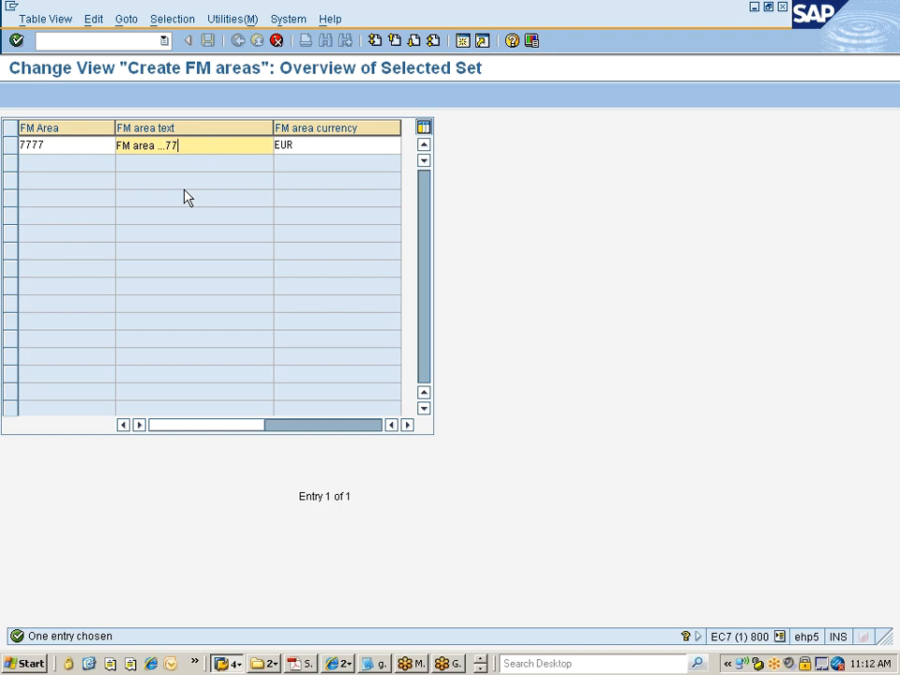
{"action": "type", "text": "INR"}
{"action": "key", "text": "Return"}
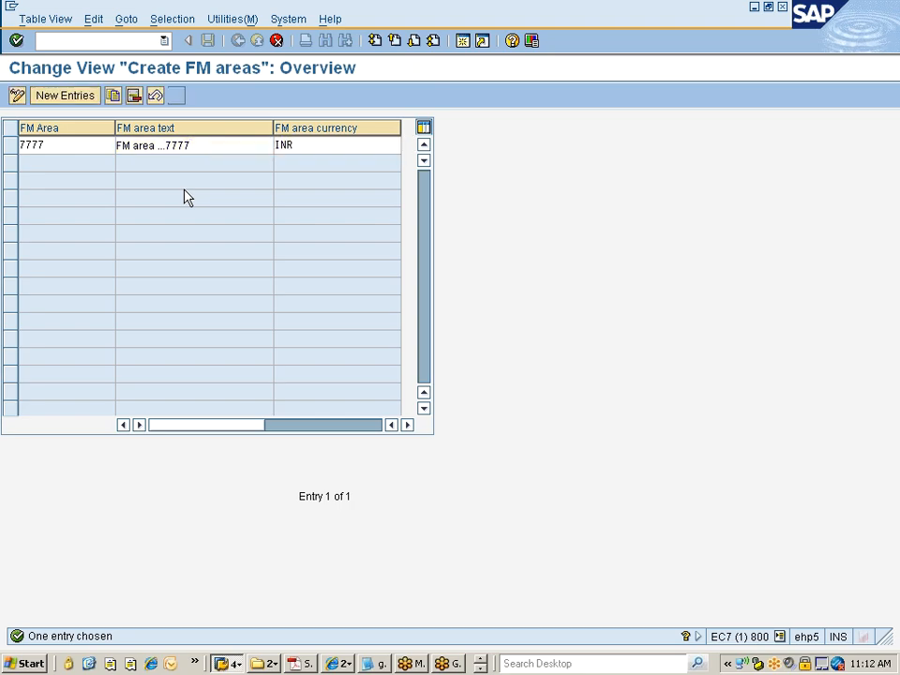
- Save the new FM area in the "Nissan changes" customizing request and return to the implementation guide
{"action": "key", "text": "ctrl+s"}
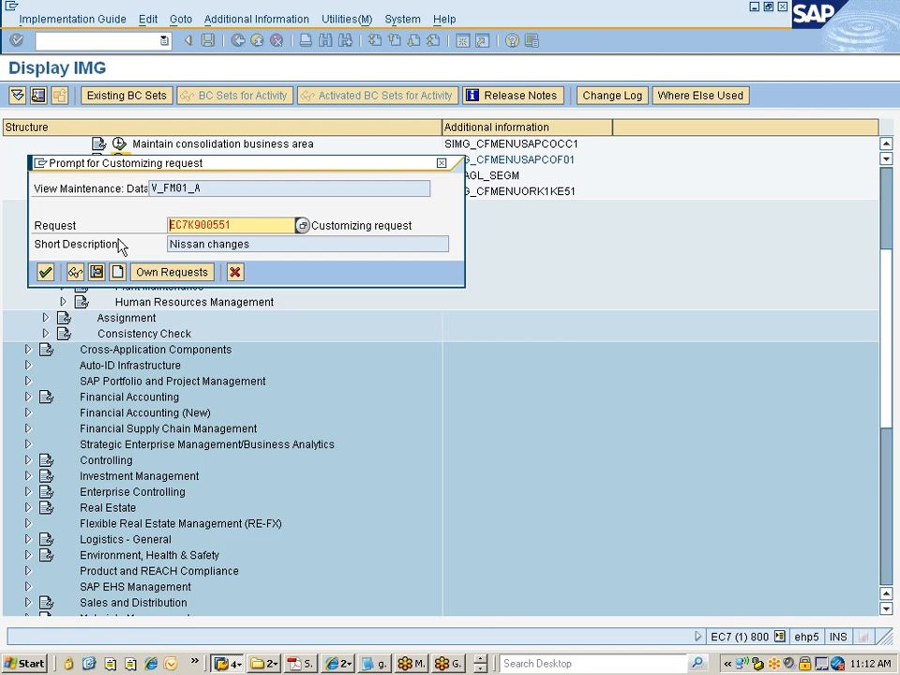
{"action": "left_click", "coordinate": [44, 272]}
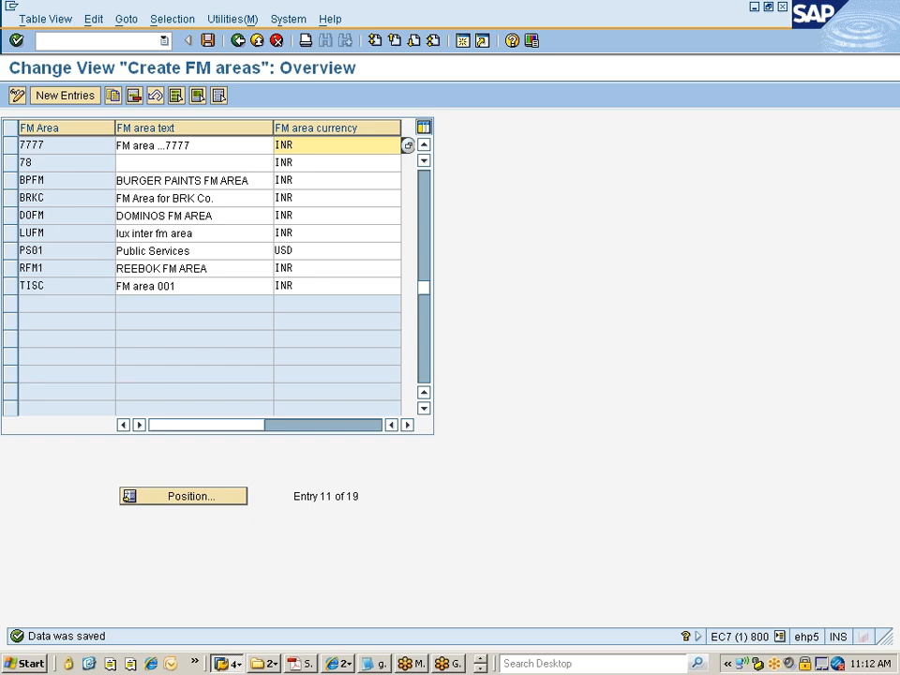
{"action": "left_click", "coordinate": [237, 44]}
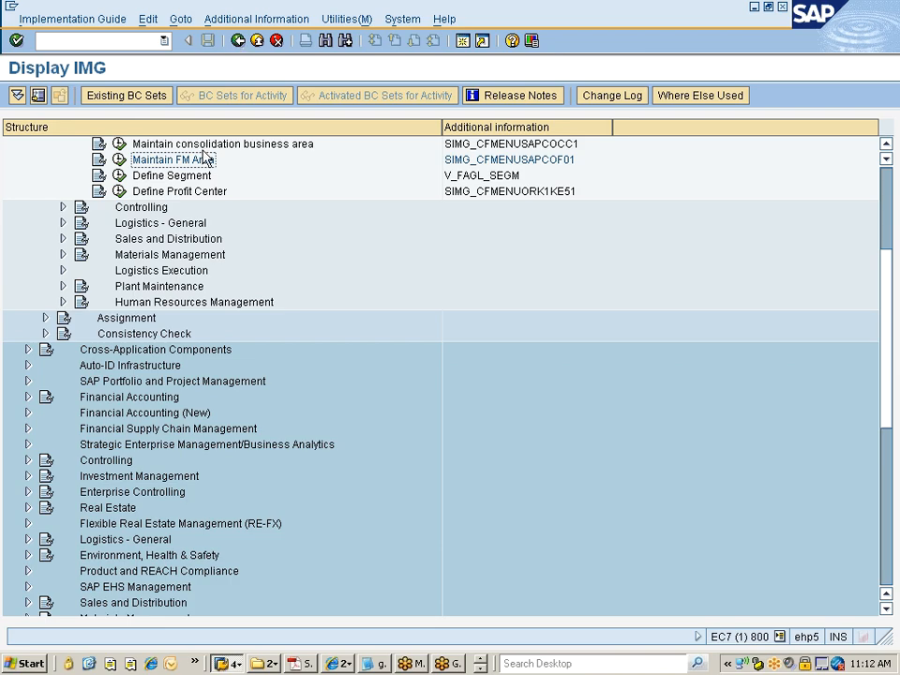
- Open Define Segment to view the existing segments for segment reporting and return to the implementation guide
{"action": "left_click", "coordinate": [180, 178]}
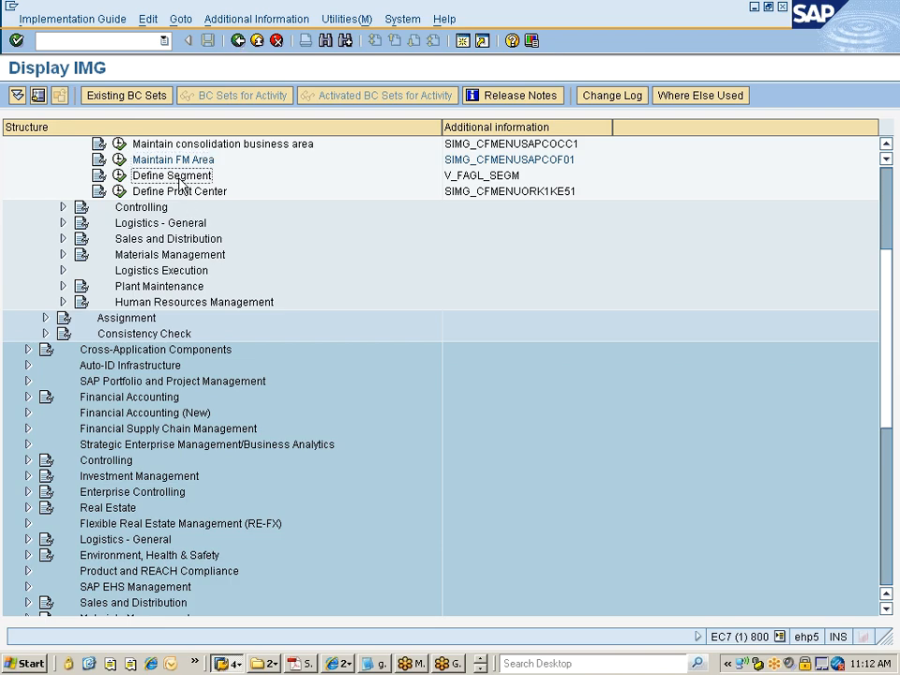
{"action": "scroll", "coordinate": [141, 178], "scroll_direction": "up", "scroll_amount": 3}
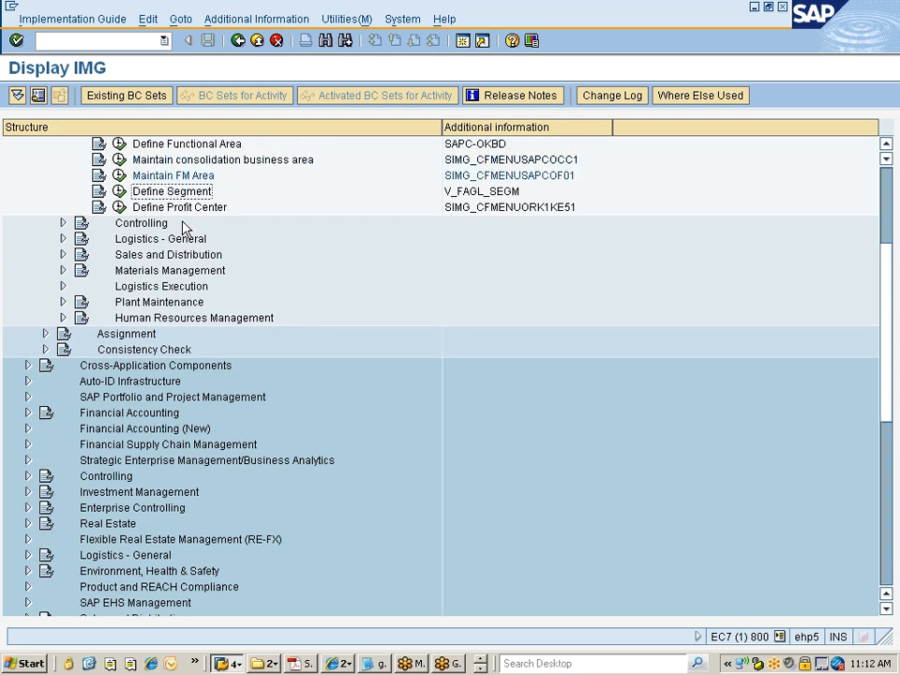
{"action": "left_click", "coordinate": [119, 223]}
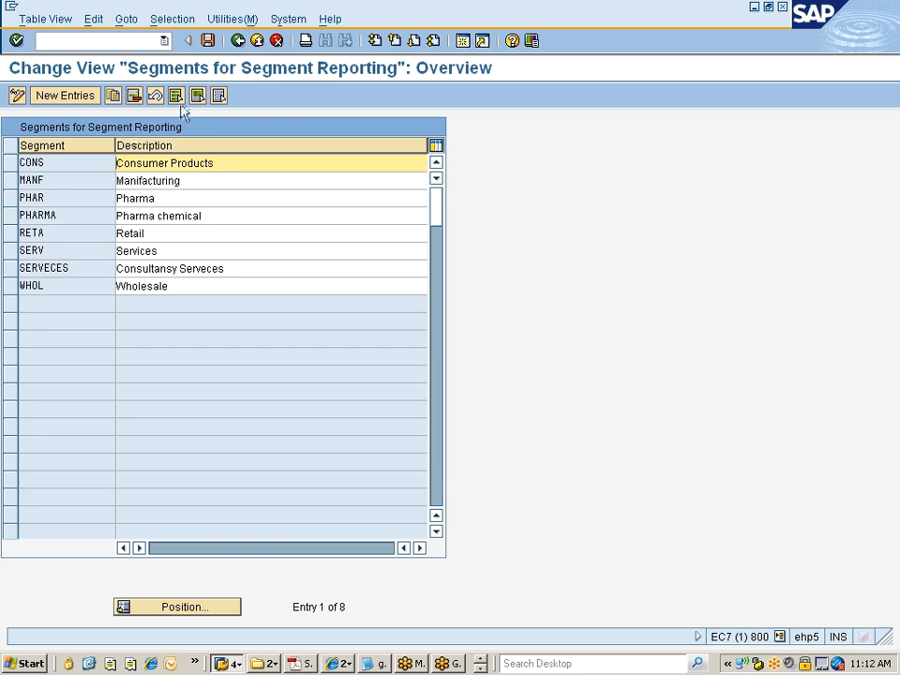
{"action": "left_click", "coordinate": [236, 42]}
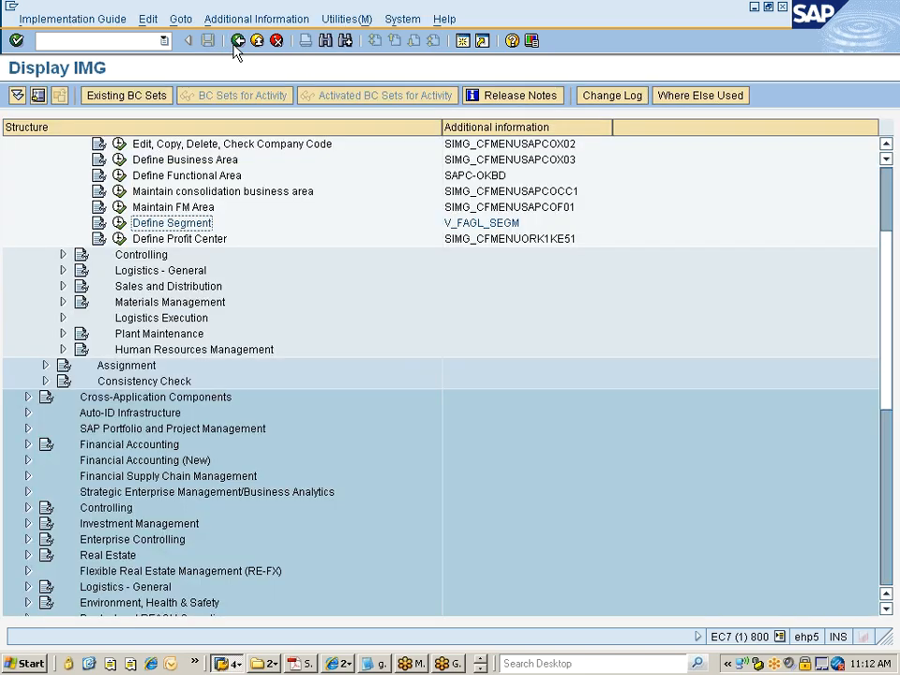
{"action": "left_click", "coordinate": [157, 241]}
{"action": "scroll", "coordinate": [157, 241], "scroll_direction": "down", "scroll_amount": 2}
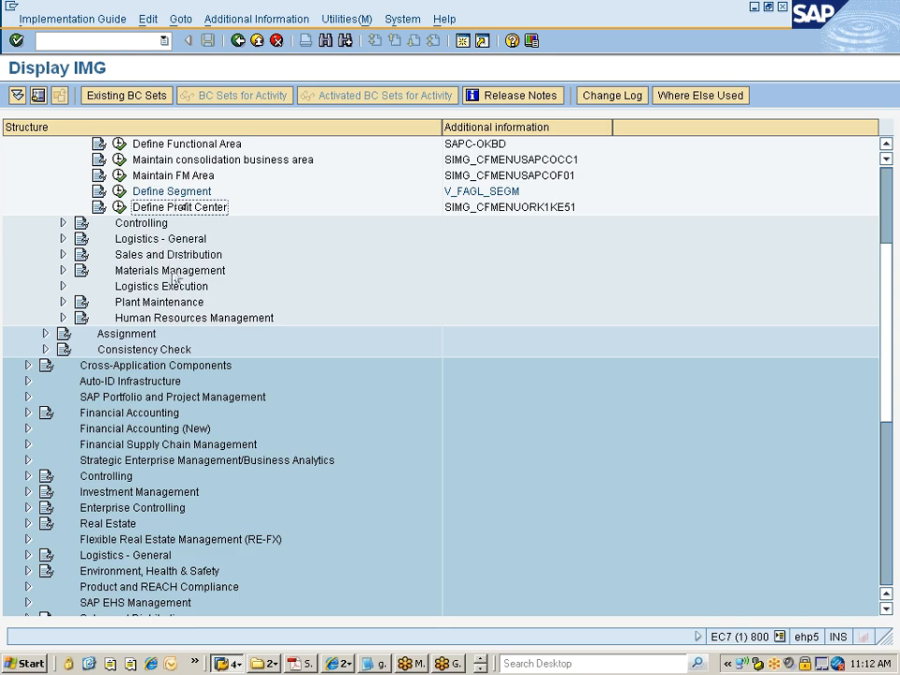
{"action": "scroll", "coordinate": [173, 234], "scroll_direction": "up", "scroll_amount": 4}
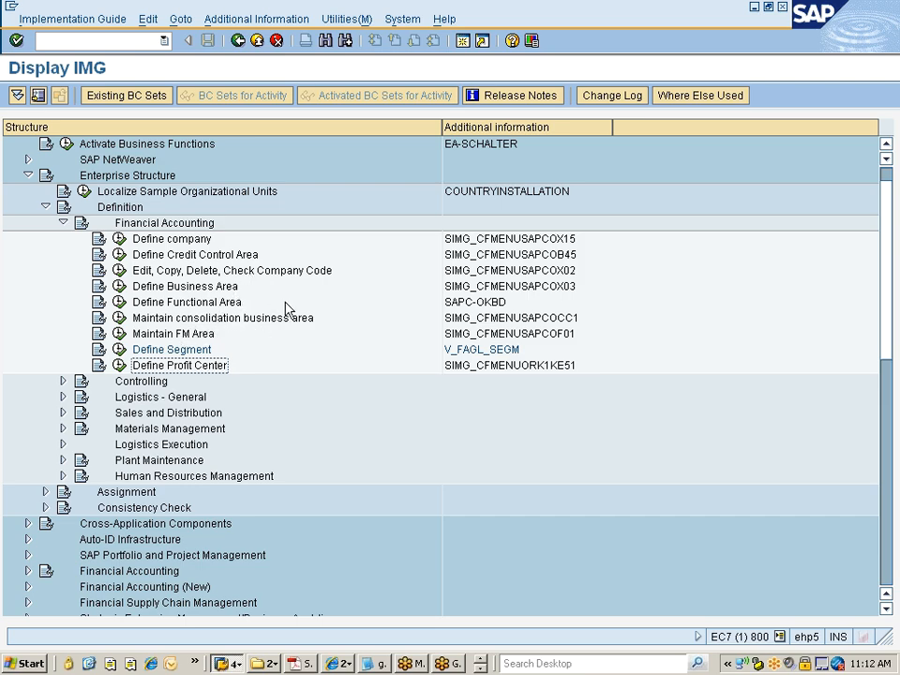
{"action": "scroll", "coordinate": [286, 309], "scroll_direction": "down", "scroll_amount": 5}
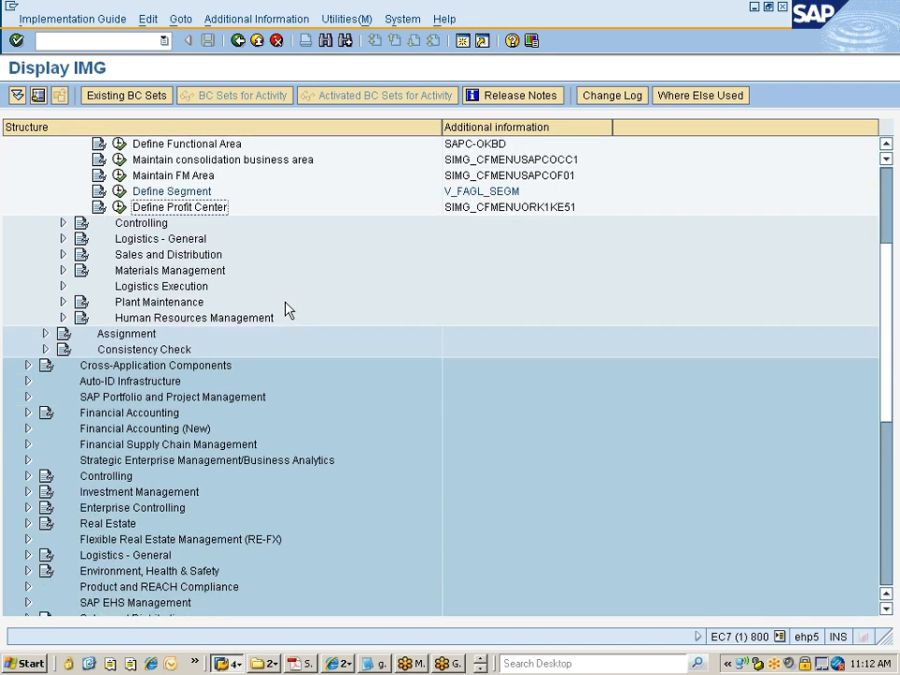
{"action": "scroll", "coordinate": [263, 307], "scroll_direction": "up", "scroll_amount": 1}
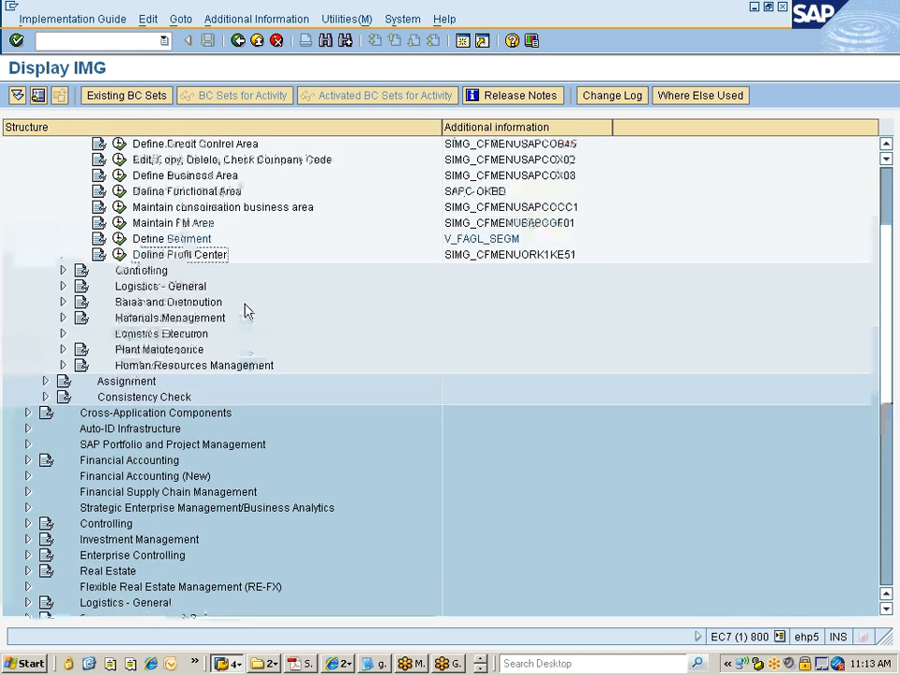
- Expand the Controlling definitions and open the activity selection for Maintain Controlling Area
{"action": "left_click", "coordinate": [145, 272]}
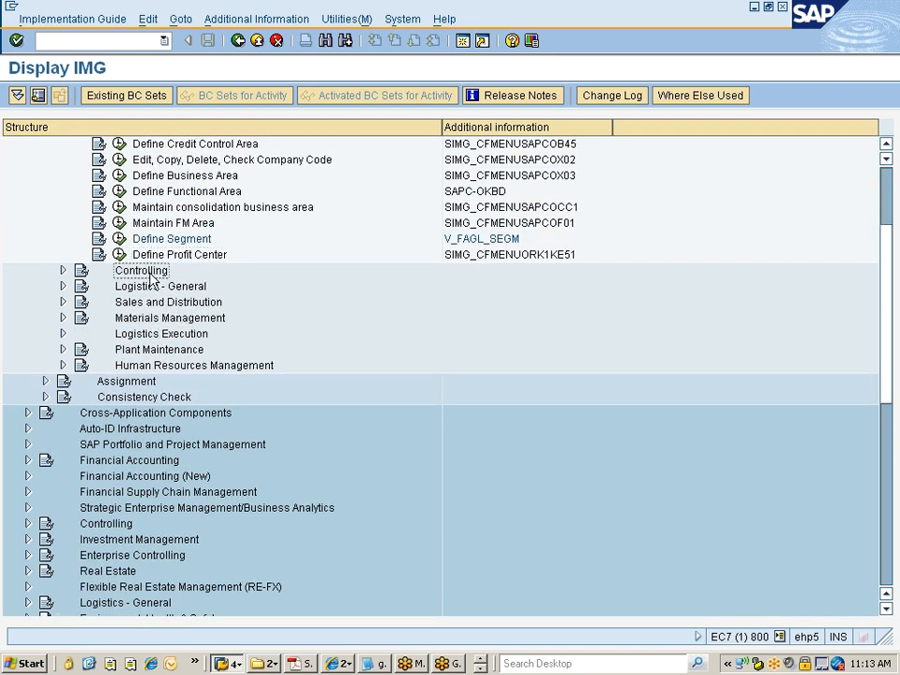
{"action": "left_click", "coordinate": [63, 271]}
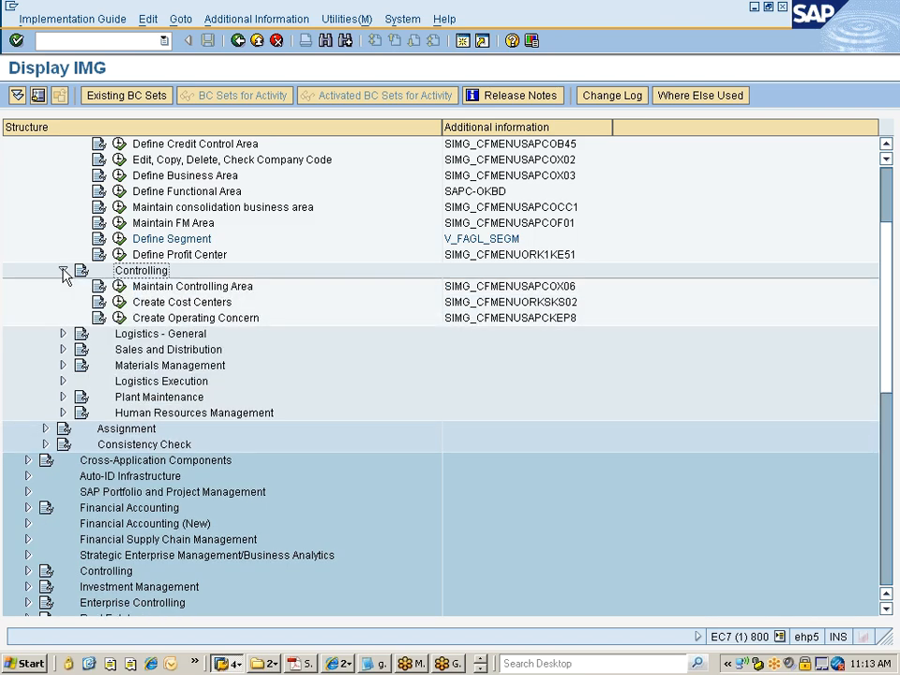
{"action": "left_click", "coordinate": [201, 293]}
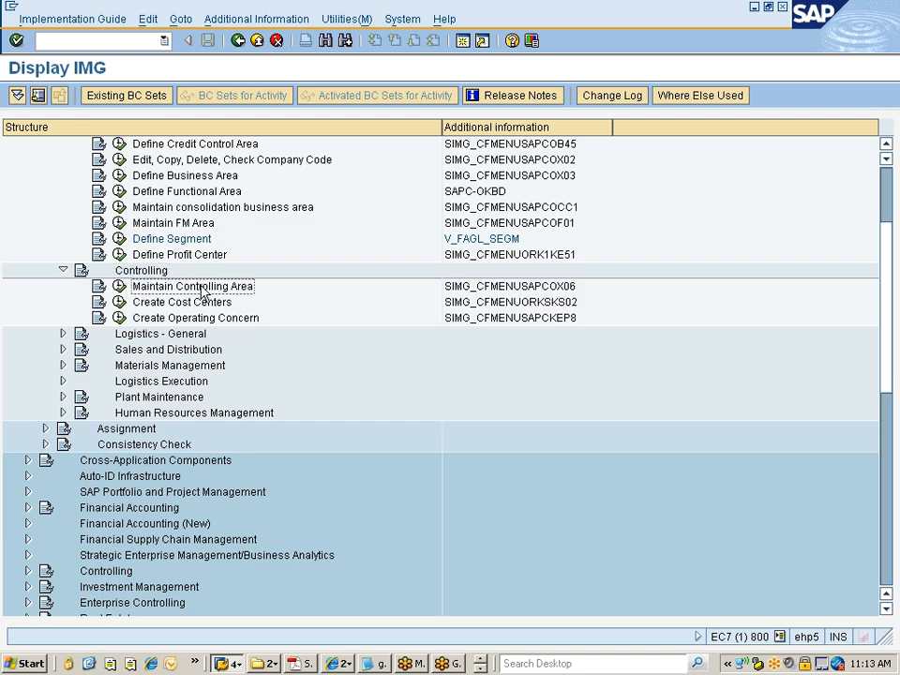
{"action": "left_click", "coordinate": [120, 293]}
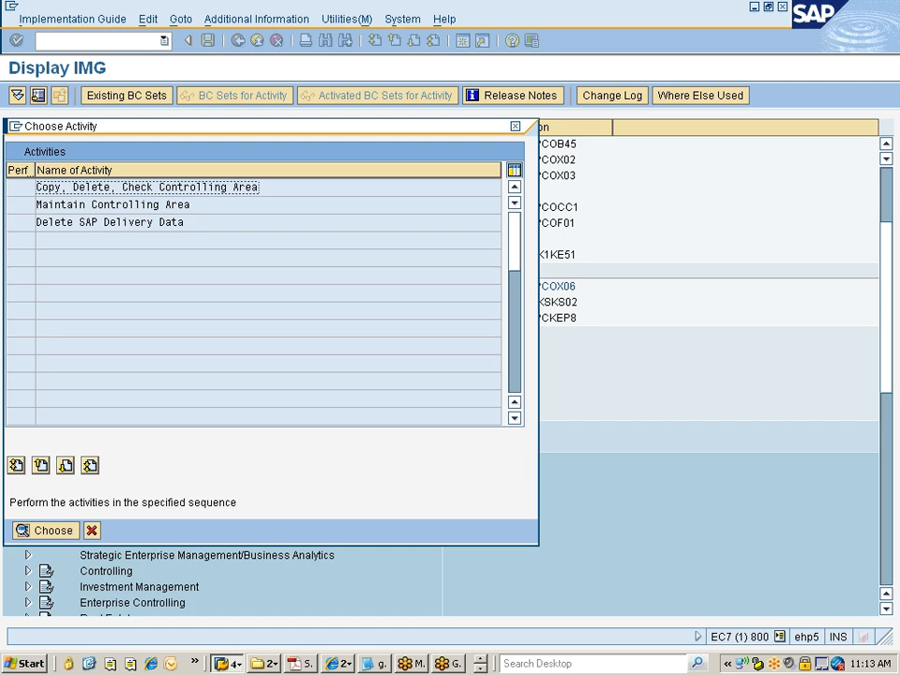
- Try to copy a controlling area through Copy, Delete, Check Controlling Area and return to the activity selection
{"action": "double_click", "coordinate": [93, 188]}
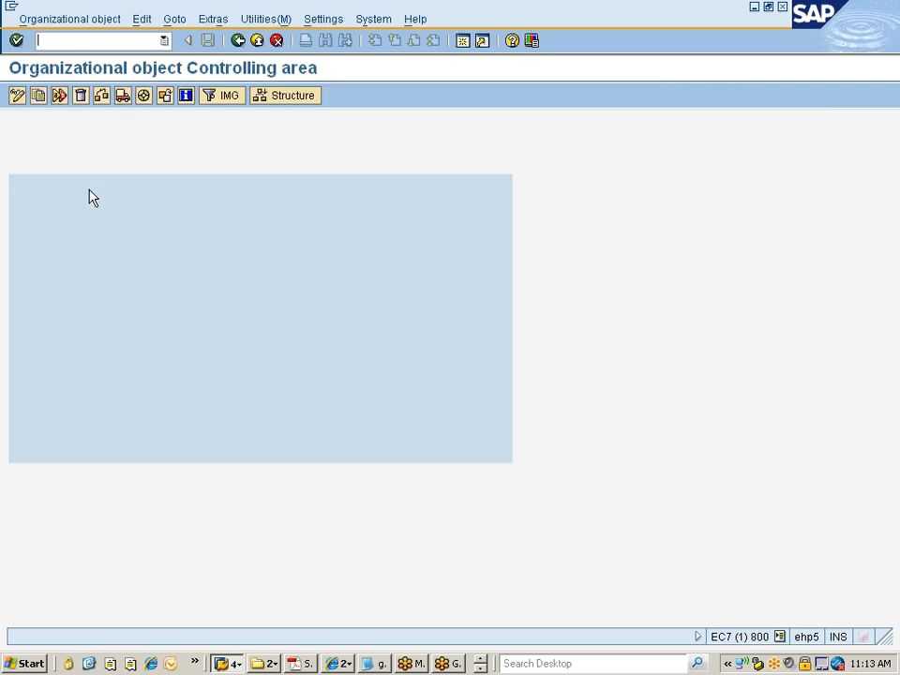
{"action": "left_click", "coordinate": [38, 97]}
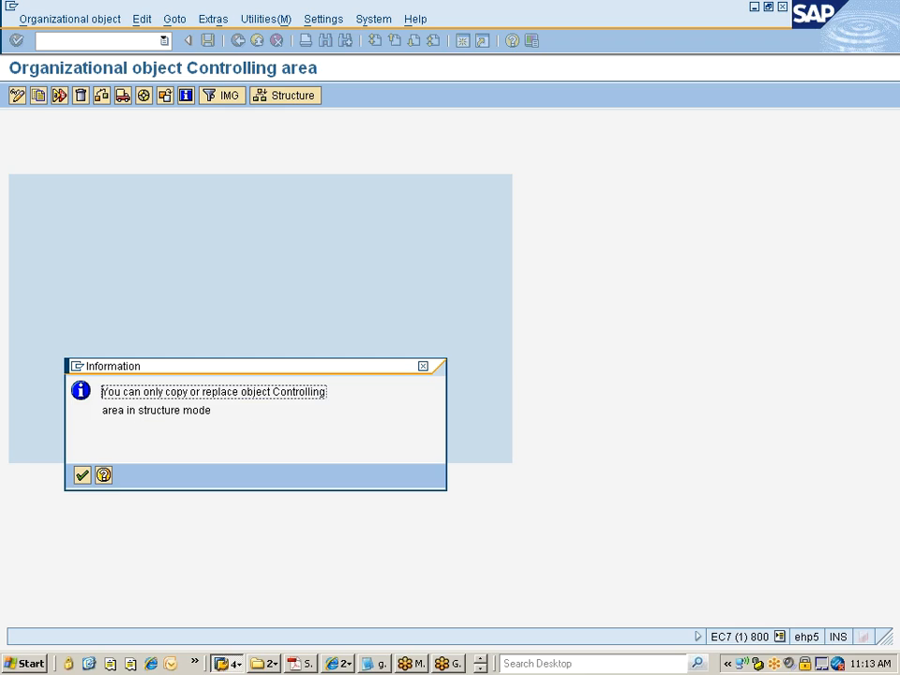
{"action": "key", "text": "Return"}
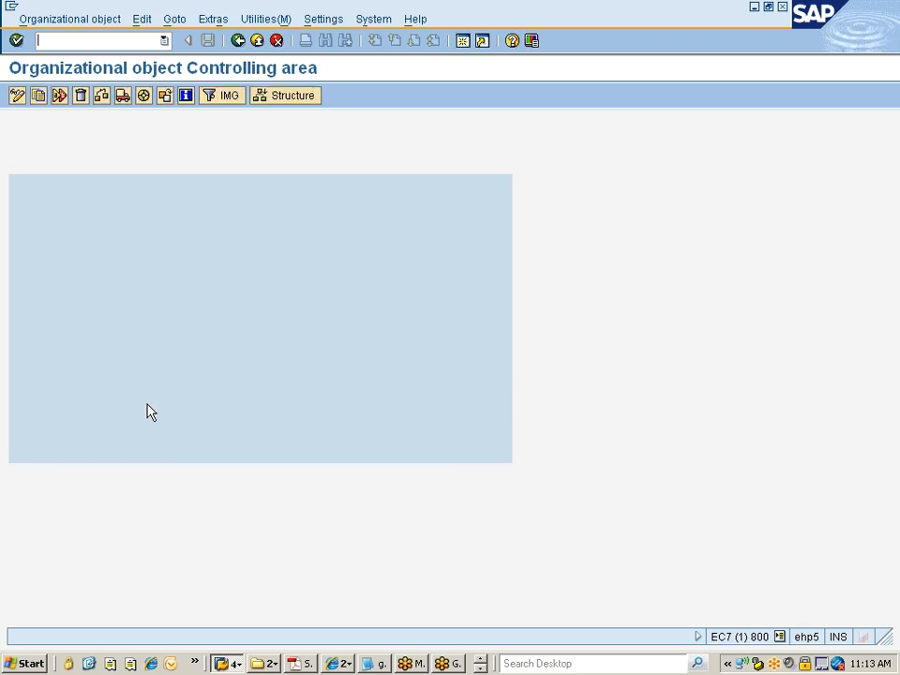
{"action": "left_click", "coordinate": [238, 41]}
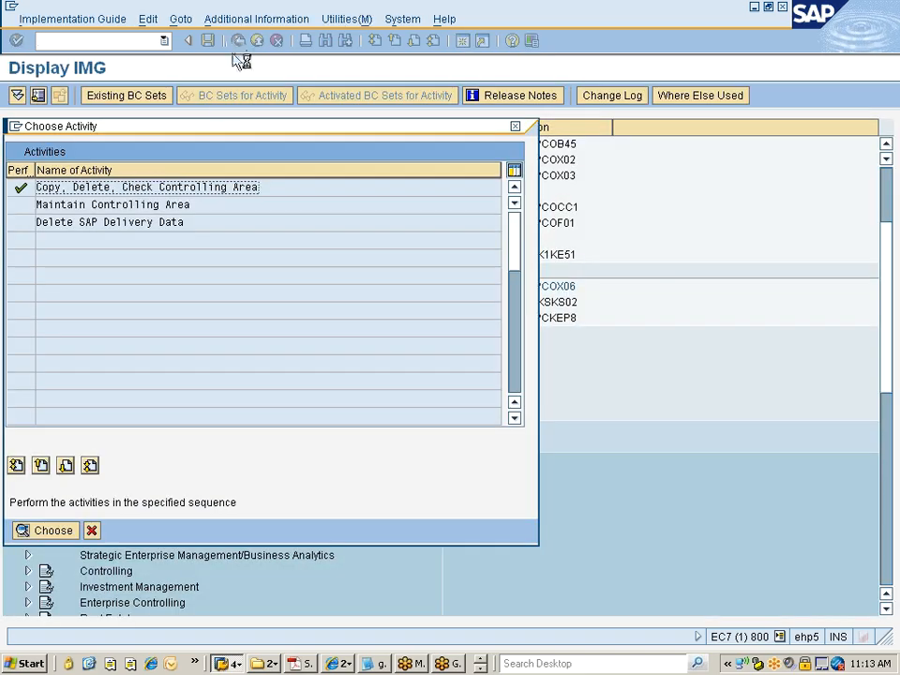
- Open the Maintain Controlling Area activity and start a new entry with controlling area code 7777
{"action": "left_click", "coordinate": [104, 205]}
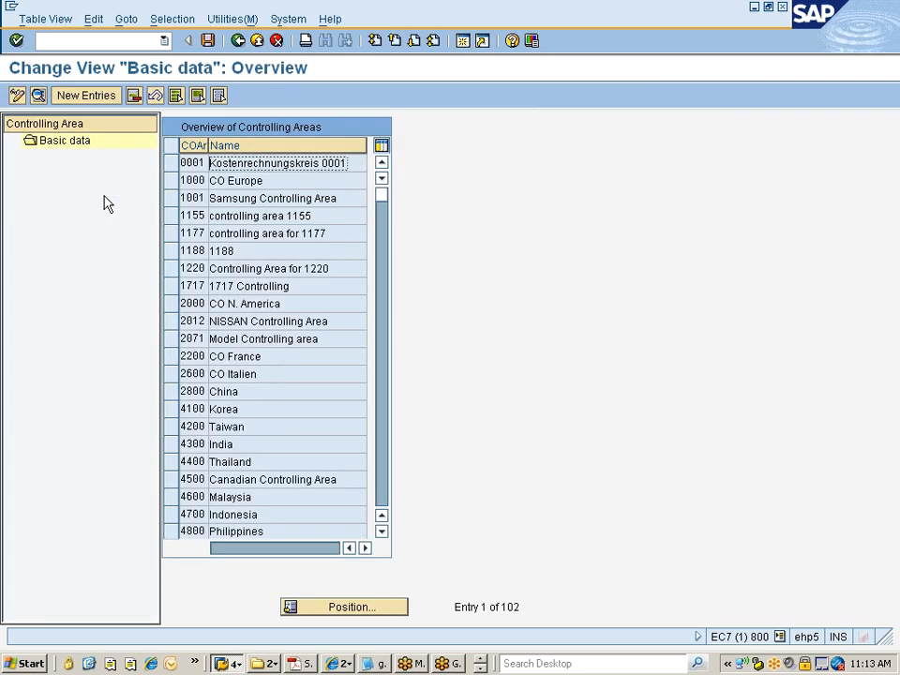
{"action": "left_click", "coordinate": [80, 98]}
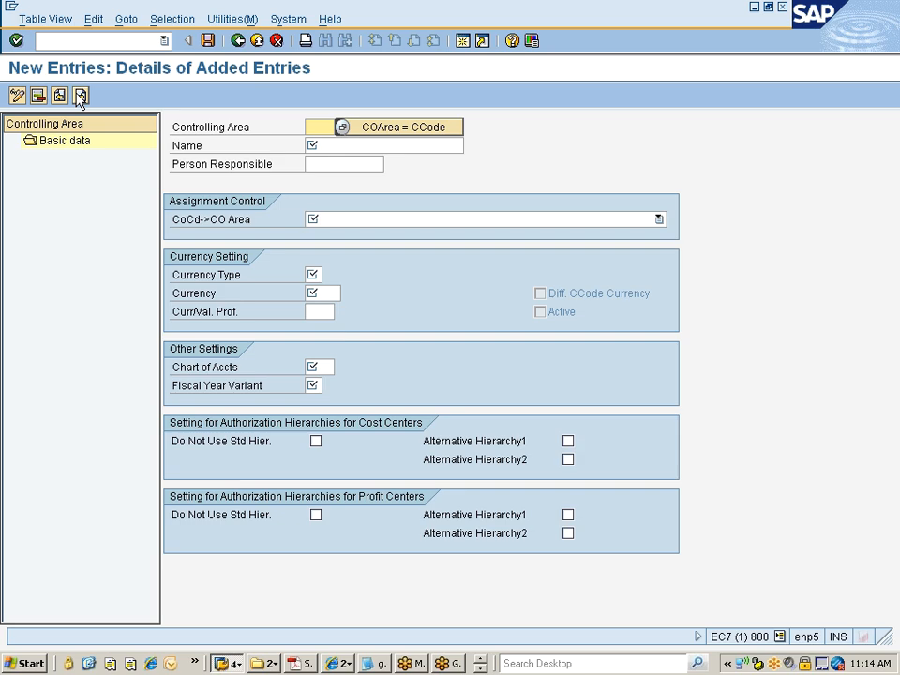
{"action": "type", "text": "7777"}
{"action": "key", "text": "Tab"}
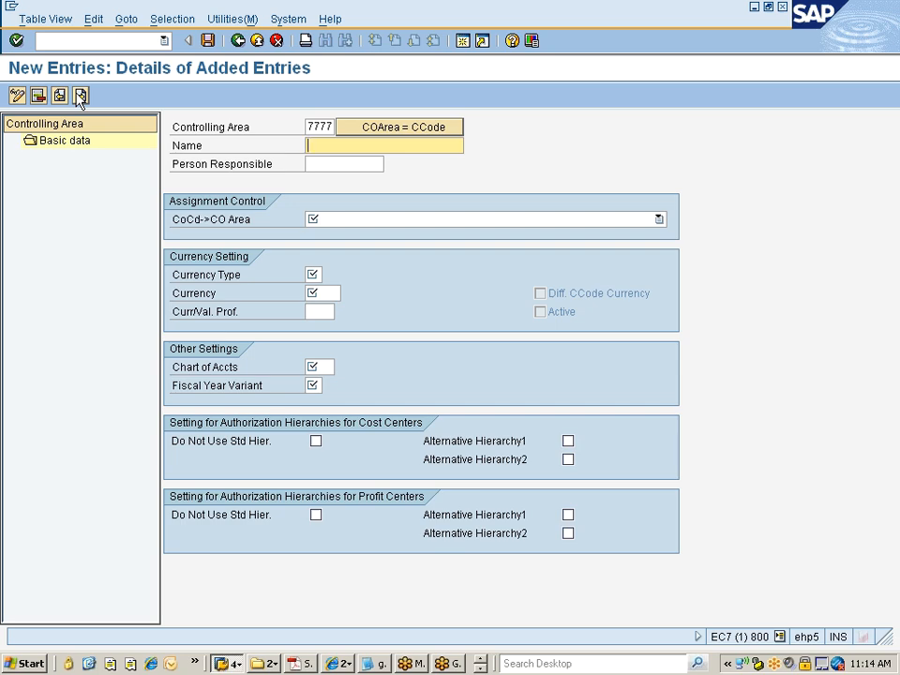
- Enter "Control Area---Nissan Grp" as the name of controlling area 7777
{"action": "type", "text": "C"}
{"action": "key", "text": "Down"}
{"action": "key", "text": "Return"}
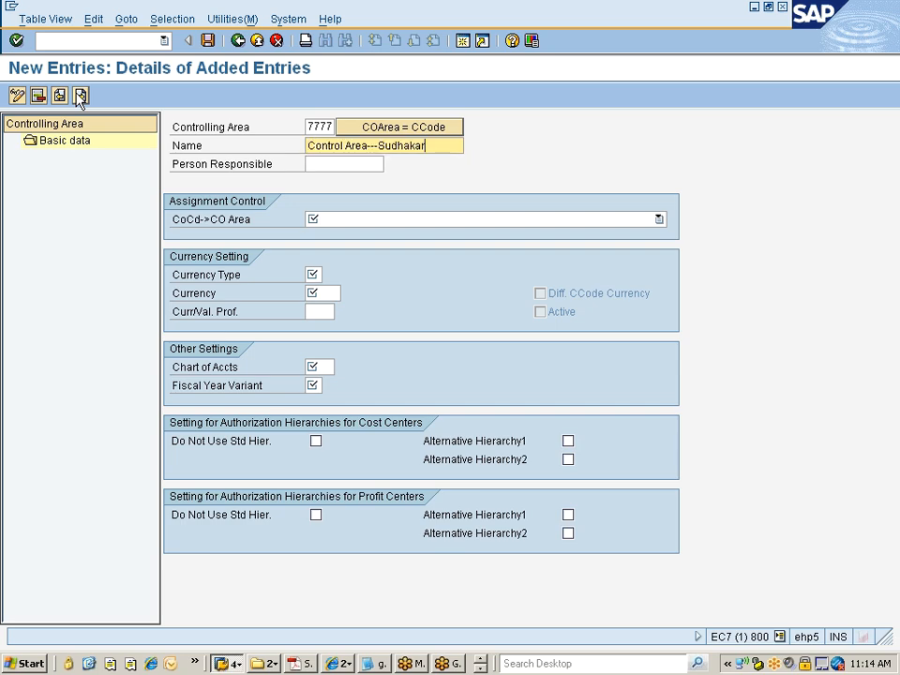
{"action": "key", "text": "BackSpace"}
{"action": "key", "text": "BackSpace"}
{"action": "key", "text": "BackSpace"}
{"action": "key", "text": "BackSpace"}
{"action": "key", "text": "BackSpace"}
{"action": "key", "text": "BackSpace"}
{"action": "key", "text": "BackSpace"}
{"action": "key", "text": "BackSpace"}
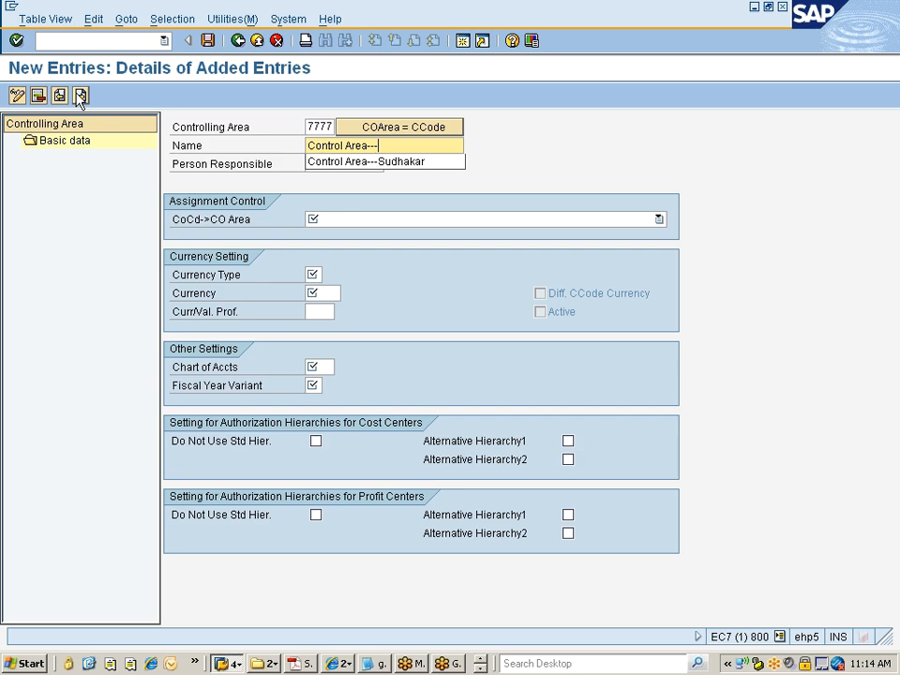
{"action": "type", "text": "N"}
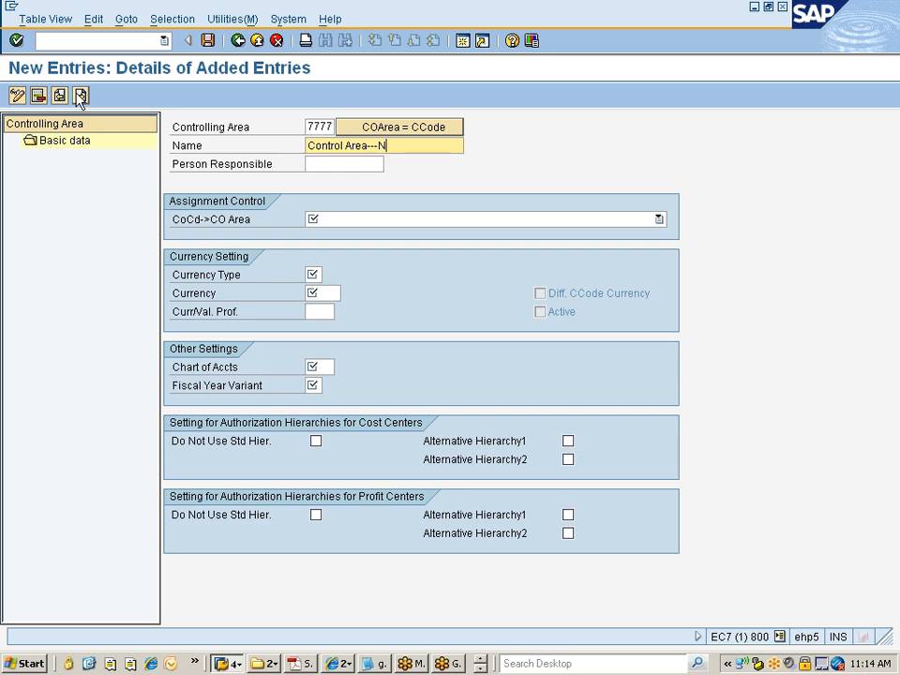
{"action": "type", "text": "issan Gro"}
{"action": "key", "text": "BackSpace"}
{"action": "type", "text": "p"}
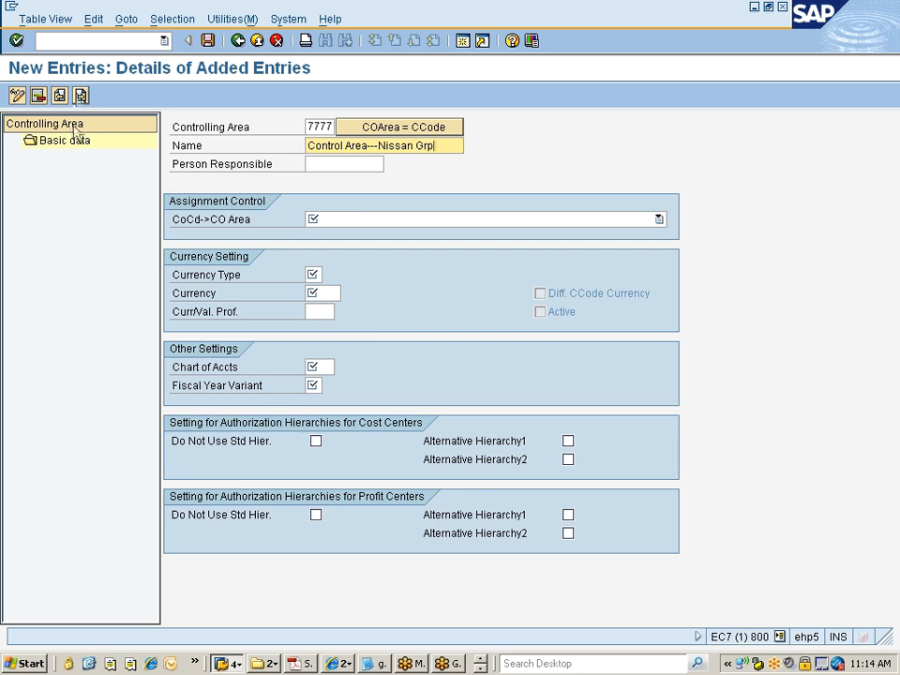
{"action": "key", "text": "Return"}
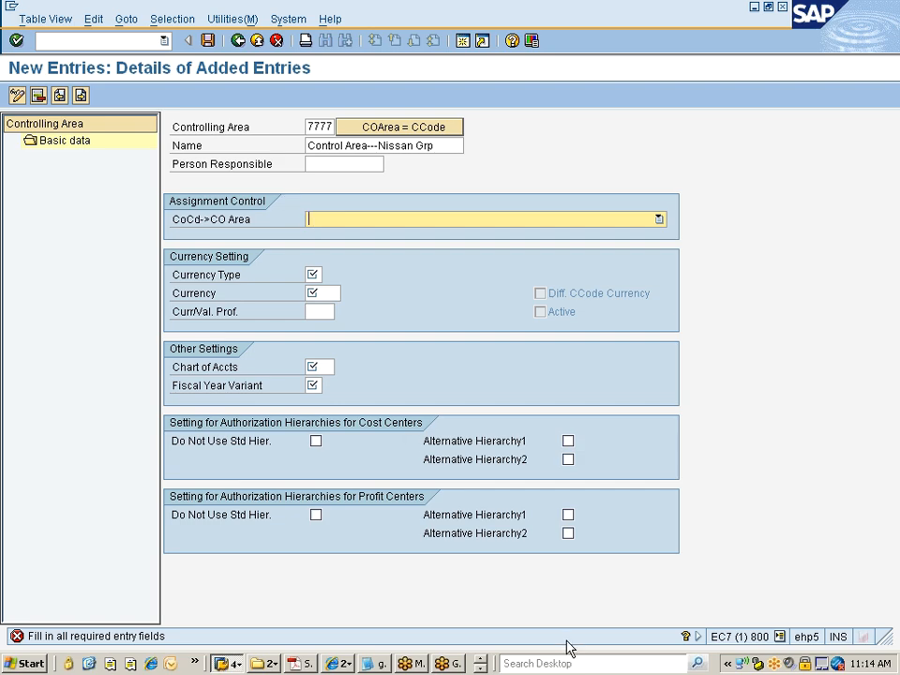
- Switch to PowerPoint to examine the SAP organizational structures entity relationship diagram and return to the controlling area entry in SAP
{"action": "key", "text": "alt+Tab"}
{"action": "key", "text": "alt+Tab"}
{"action": "key", "text": "alt+Tab"}
{"action": "key", "text": "alt+Tab"}
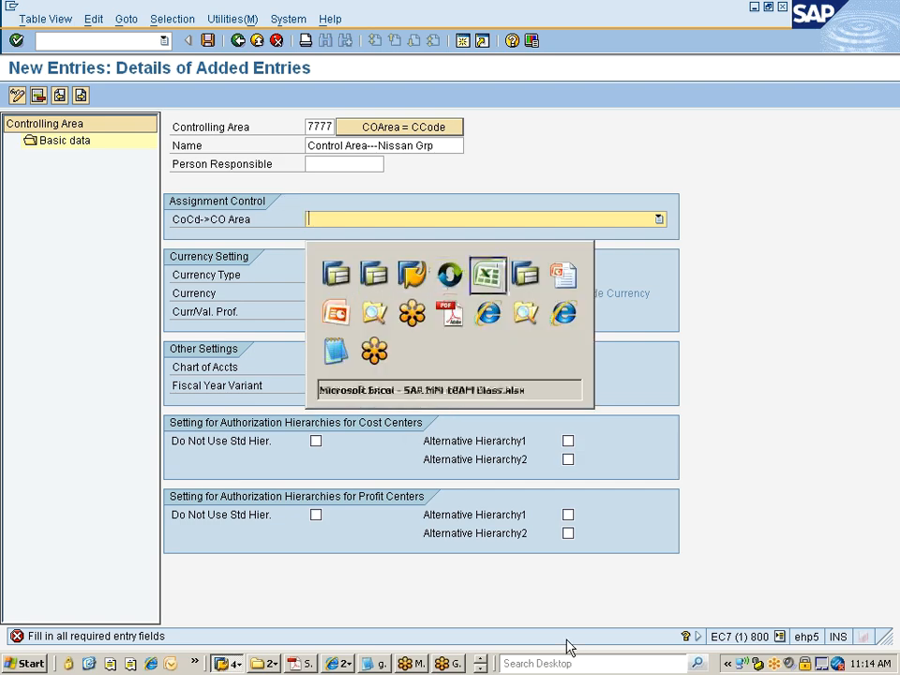
{"action": "key", "text": "alt+Tab"}
{"action": "key", "text": "alt+Tab"}
{"action": "key", "text": "alt+Tab"}
{"action": "key", "text": "alt+Tab"}
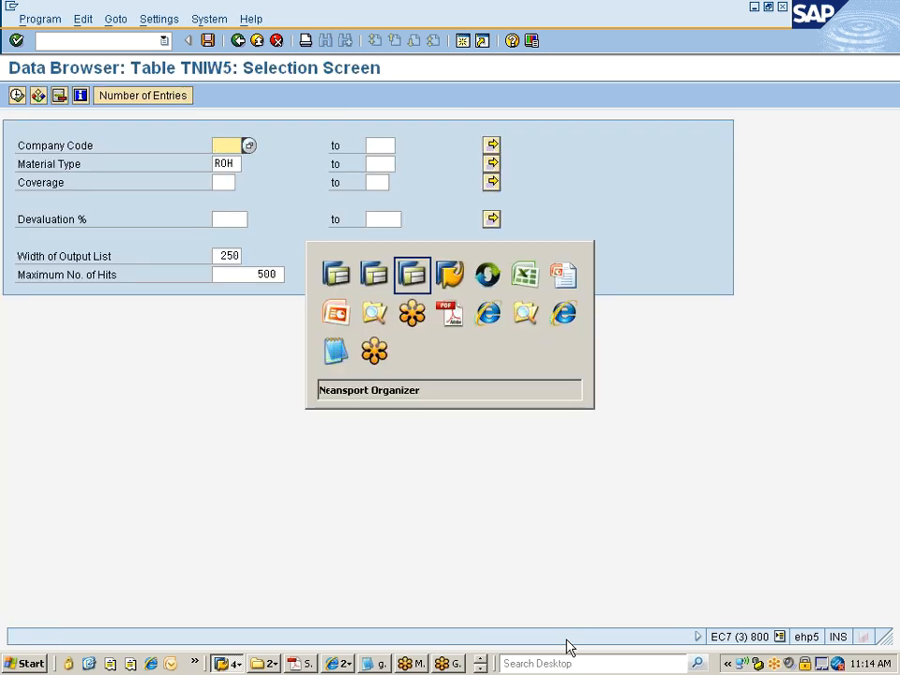
{"action": "key", "text": "alt+Tab"}
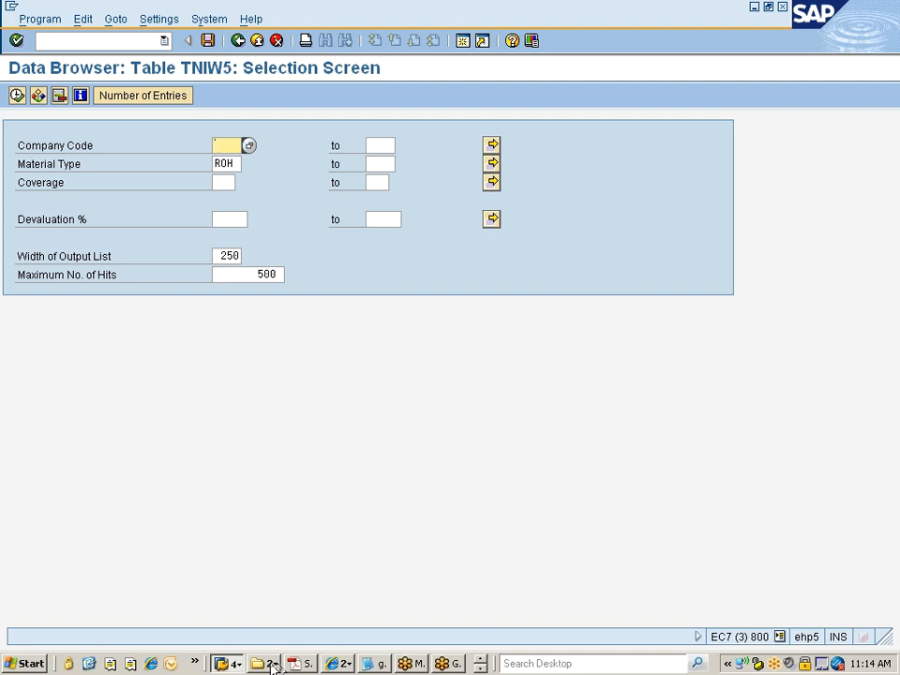
{"action": "left_click", "coordinate": [480, 669]}
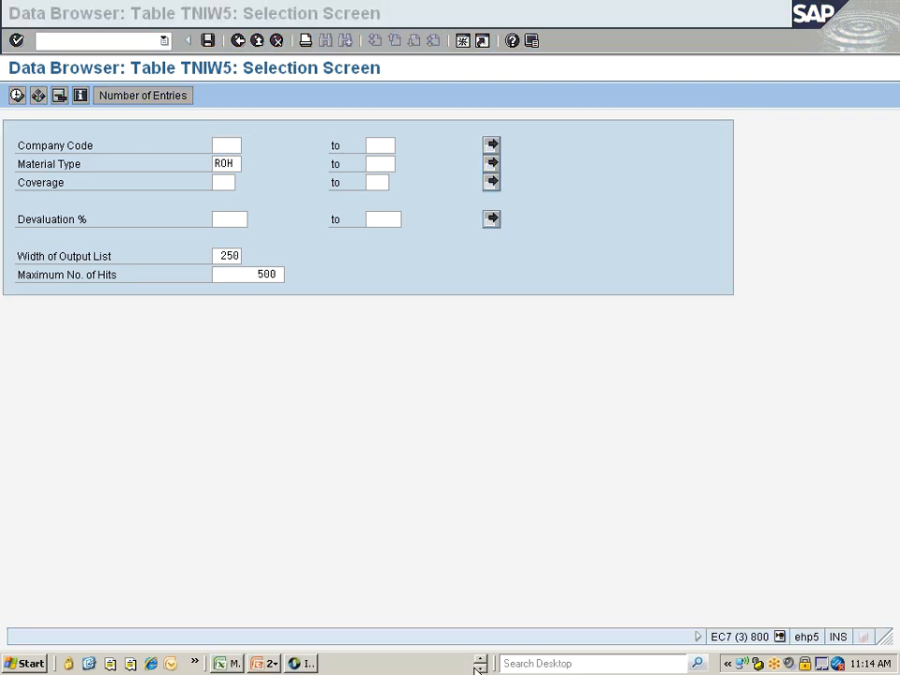
{"action": "left_click", "coordinate": [268, 664]}
{"action": "left_click", "coordinate": [298, 626]}
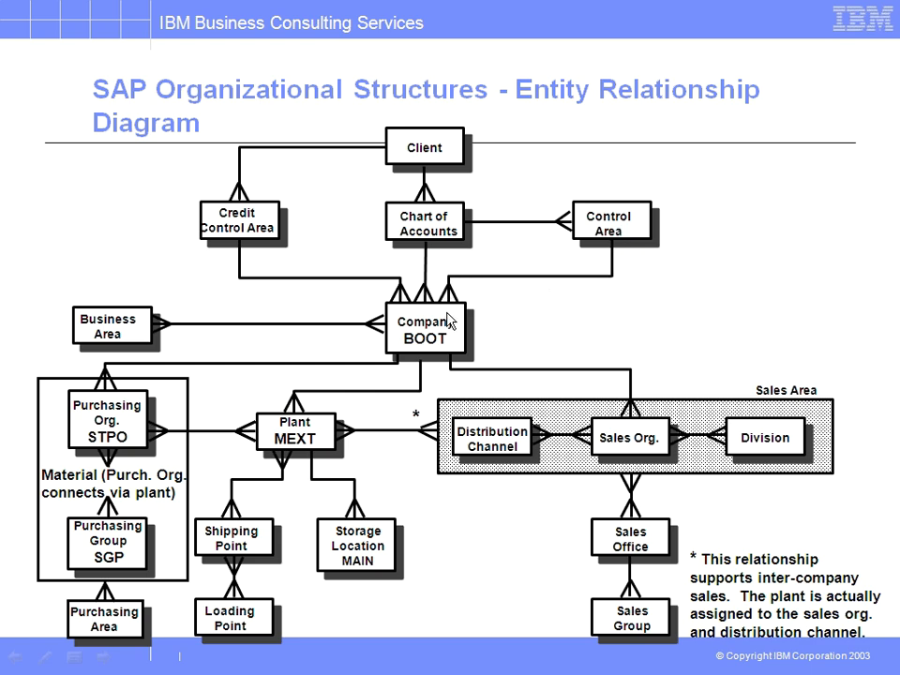
{"action": "key", "text": "alt+Tab"}
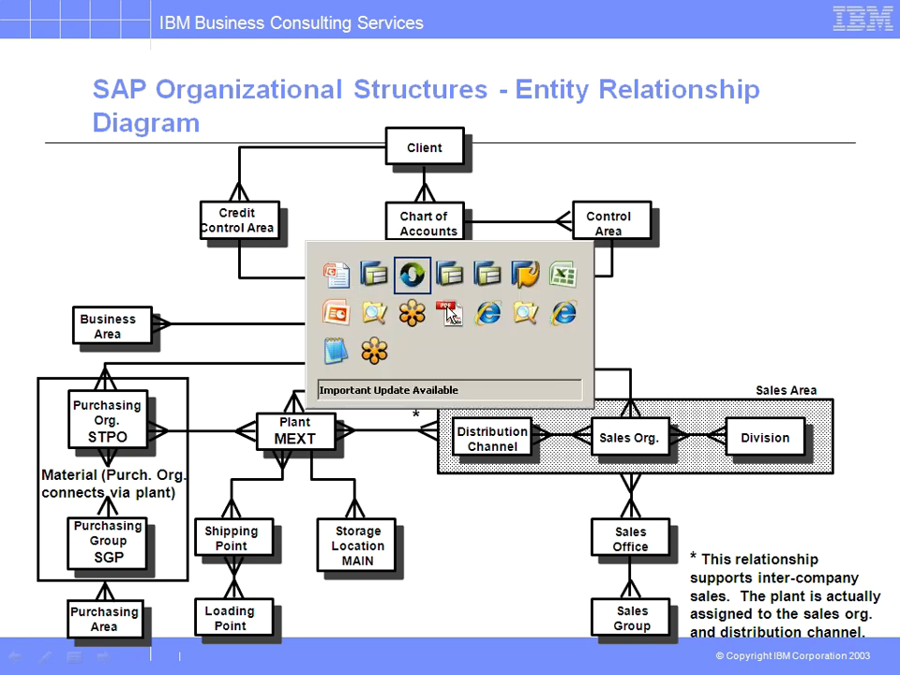
{"action": "key", "text": "alt+Tab"}
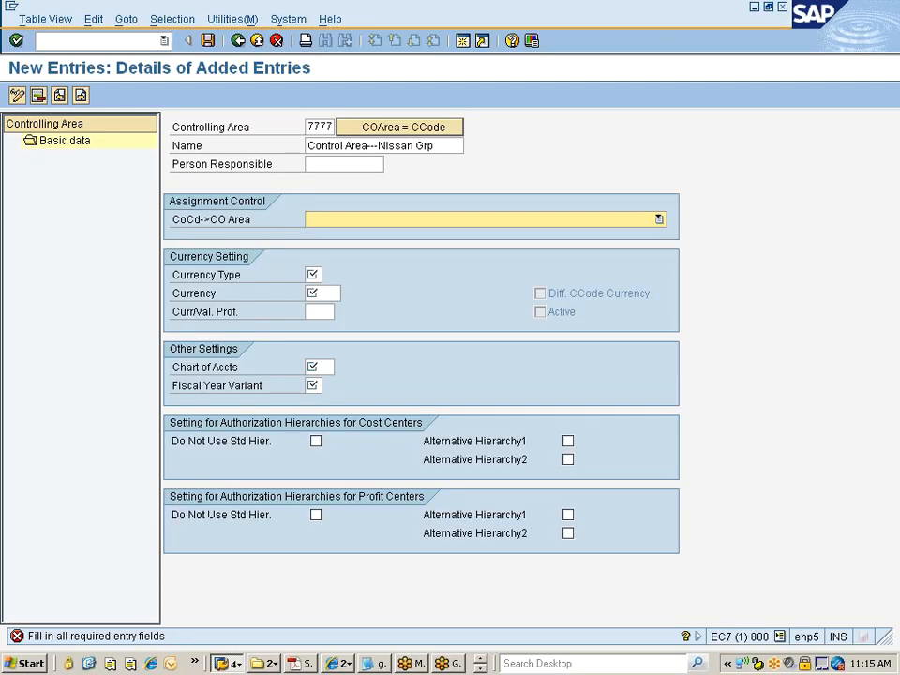
- Set the assignment control to Cross-company-code cost accounting and the currency type to 10, company code currency
{"action": "left_click", "coordinate": [659, 221]}
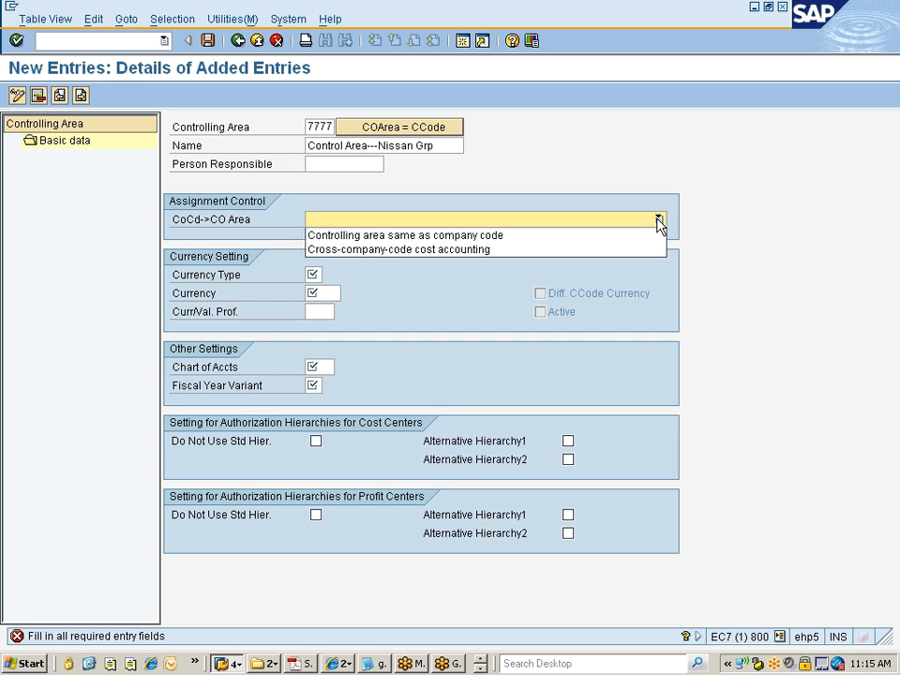
{"action": "left_click", "coordinate": [413, 252]}
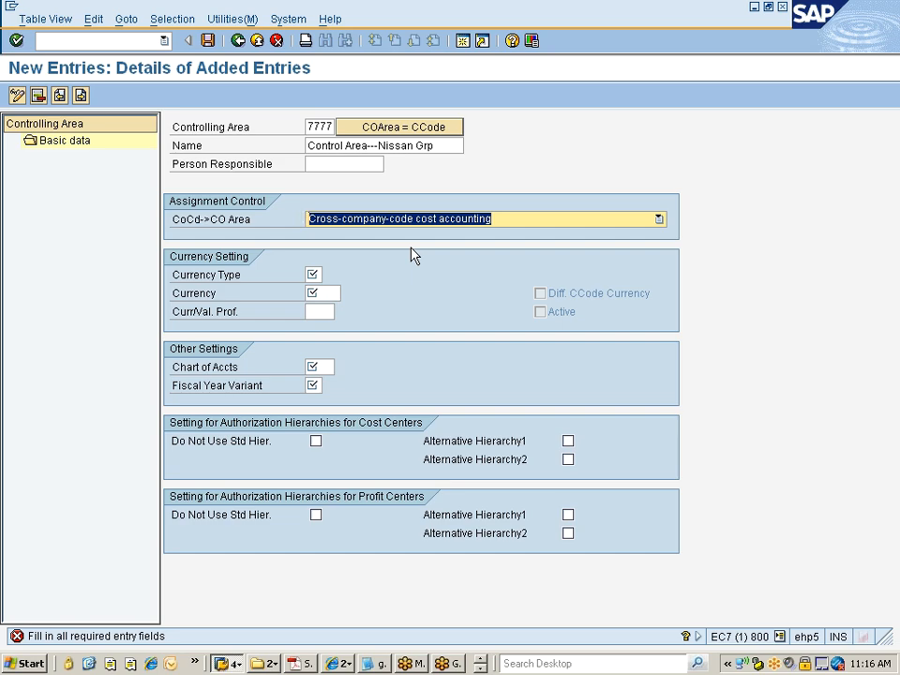
{"action": "left_click", "coordinate": [313, 275]}
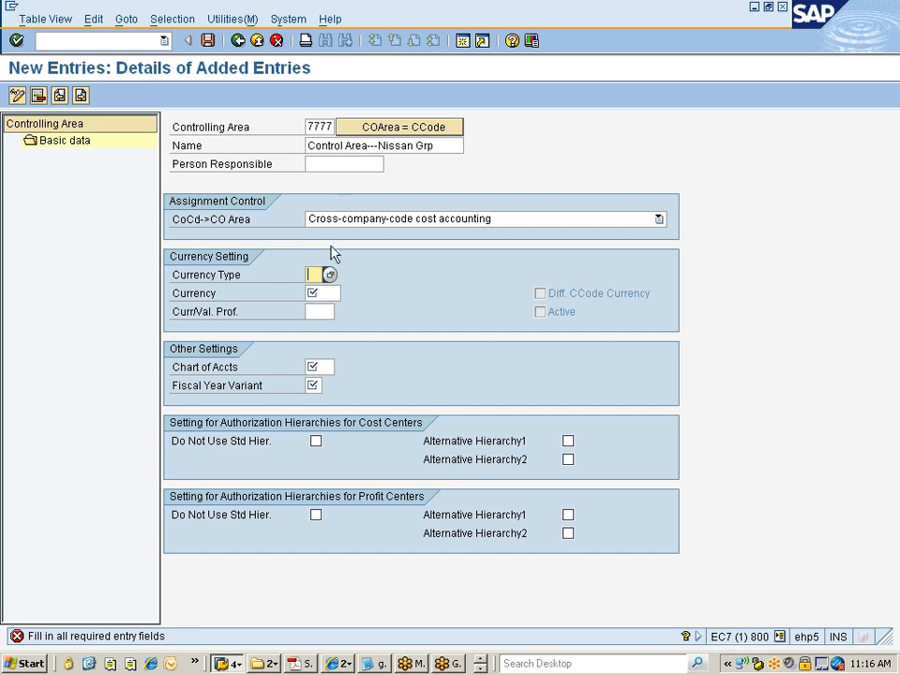
{"action": "left_click", "coordinate": [329, 273]}
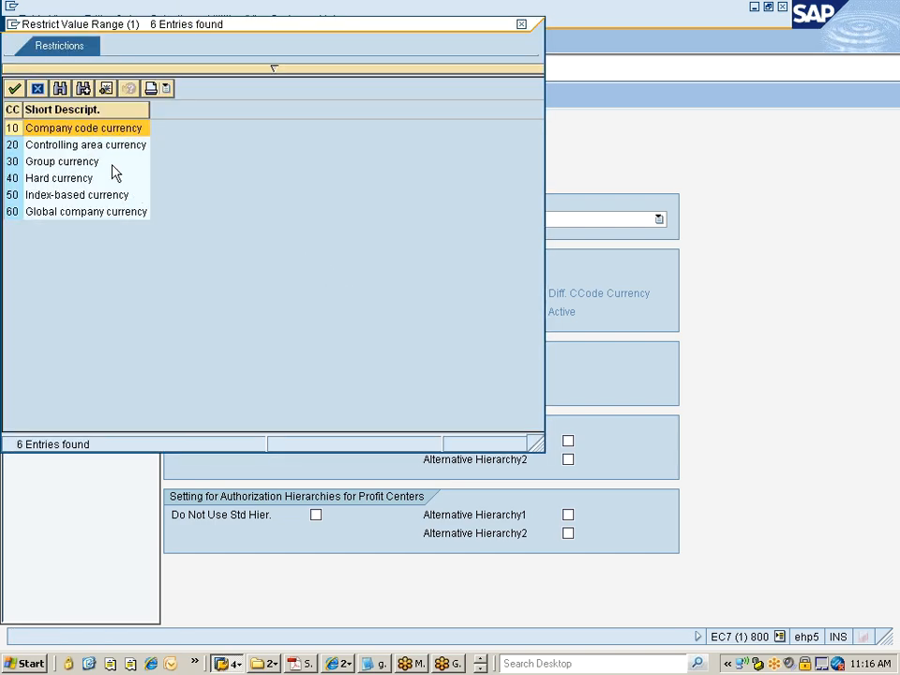
{"action": "double_click", "coordinate": [14, 130]}
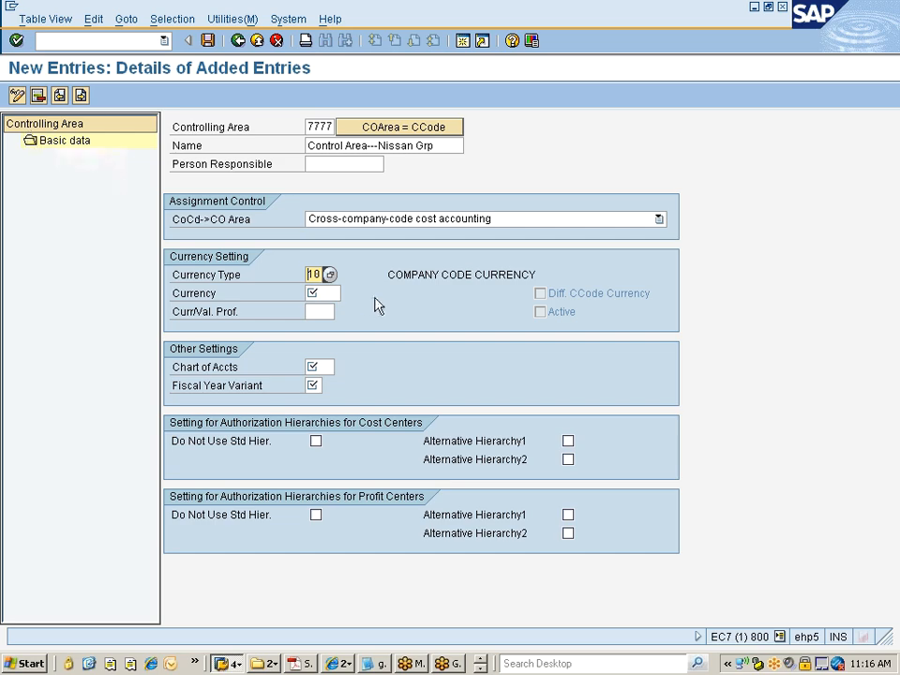
- Set the controlling area's currency to INR
{"action": "left_click", "coordinate": [323, 294]}
{"action": "key", "text": "Return"}
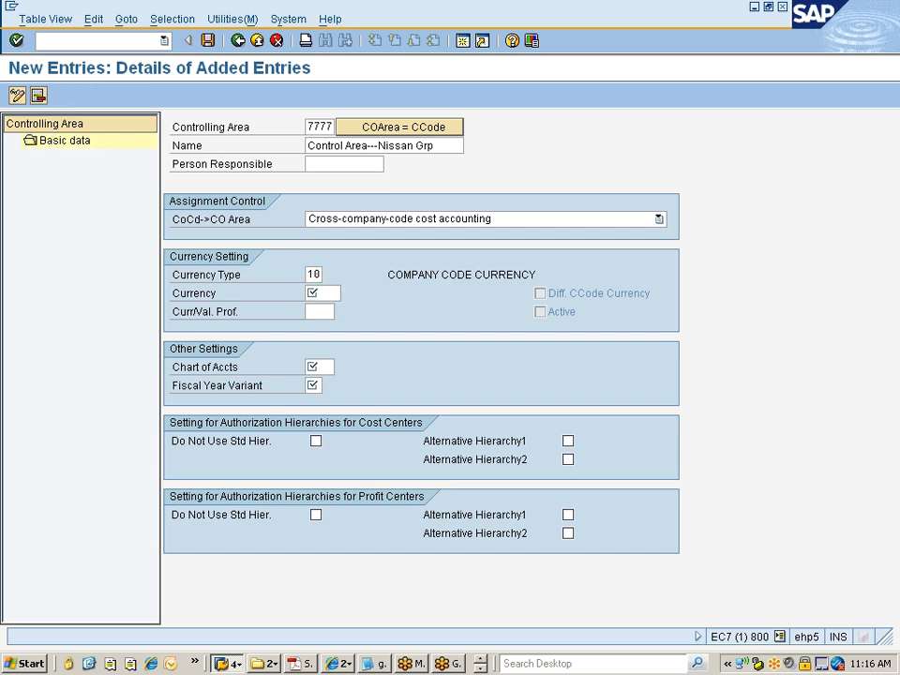
{"action": "type", "text": "INR"}
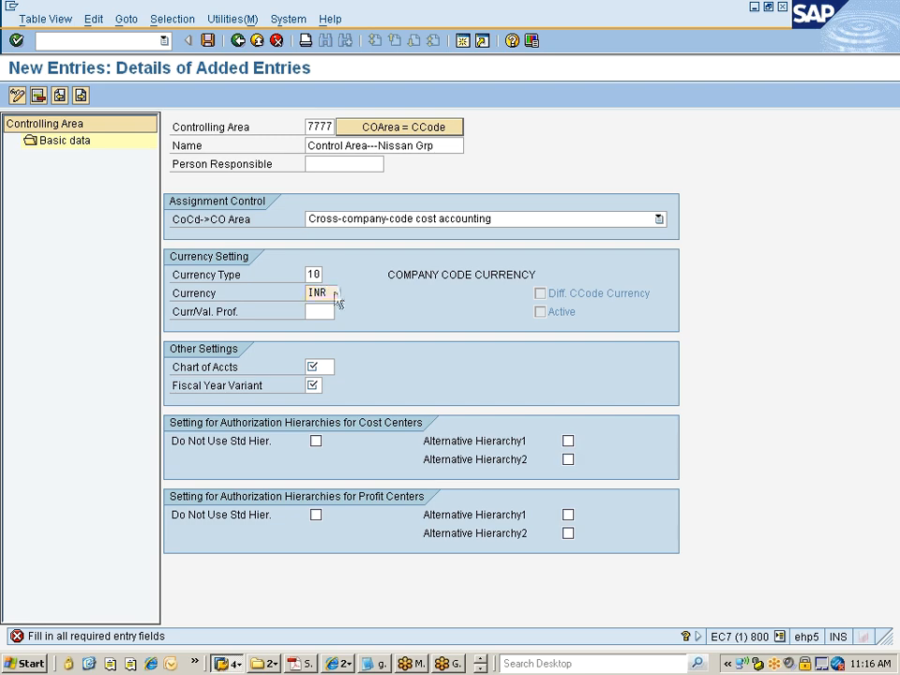
{"action": "key", "text": "Return"}
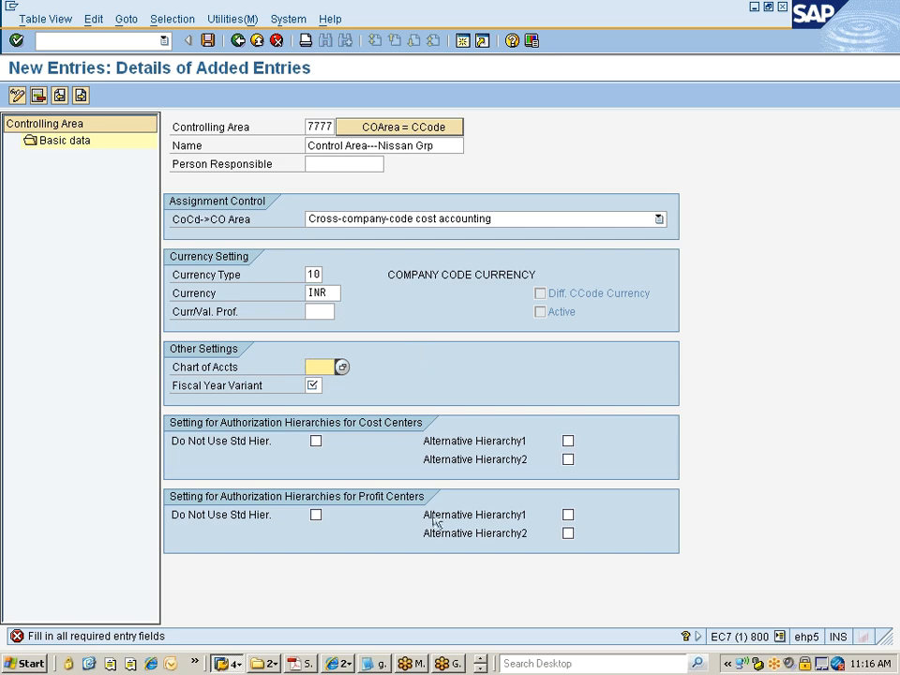
- Switch to Excel and look through the enterprise structure notes in SAP MM 10AM Class.xlsx
{"action": "left_click", "coordinate": [480, 669]}
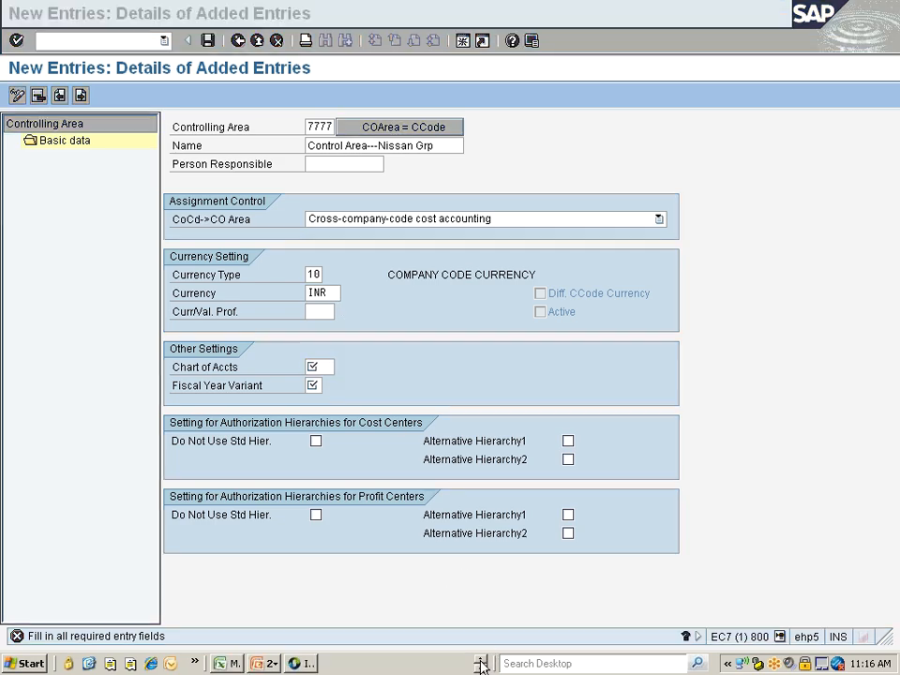
{"action": "left_click", "coordinate": [235, 667]}
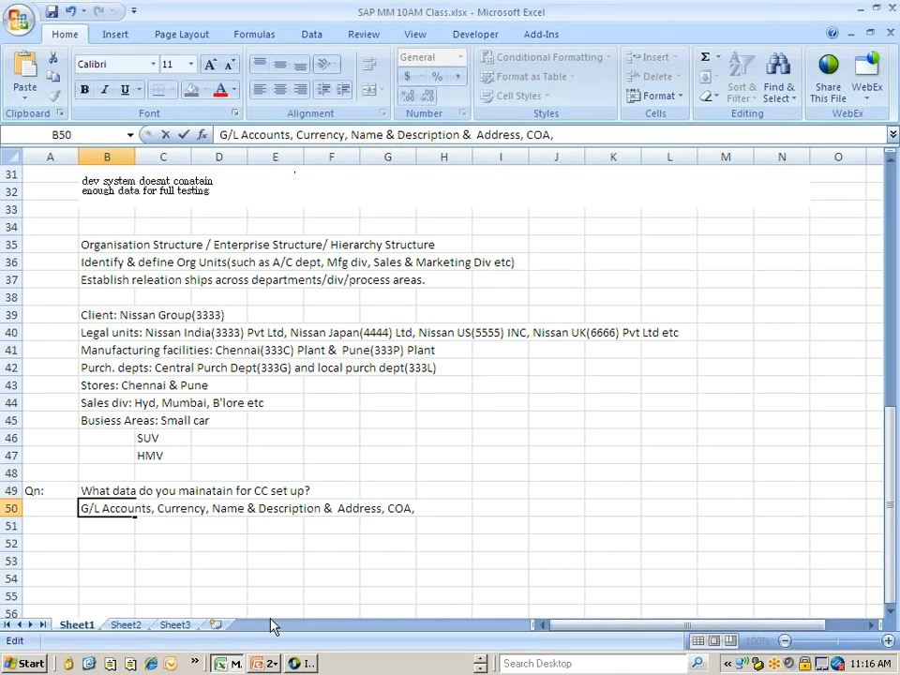
{"action": "scroll", "coordinate": [371, 542], "scroll_direction": "up", "scroll_amount": 3}
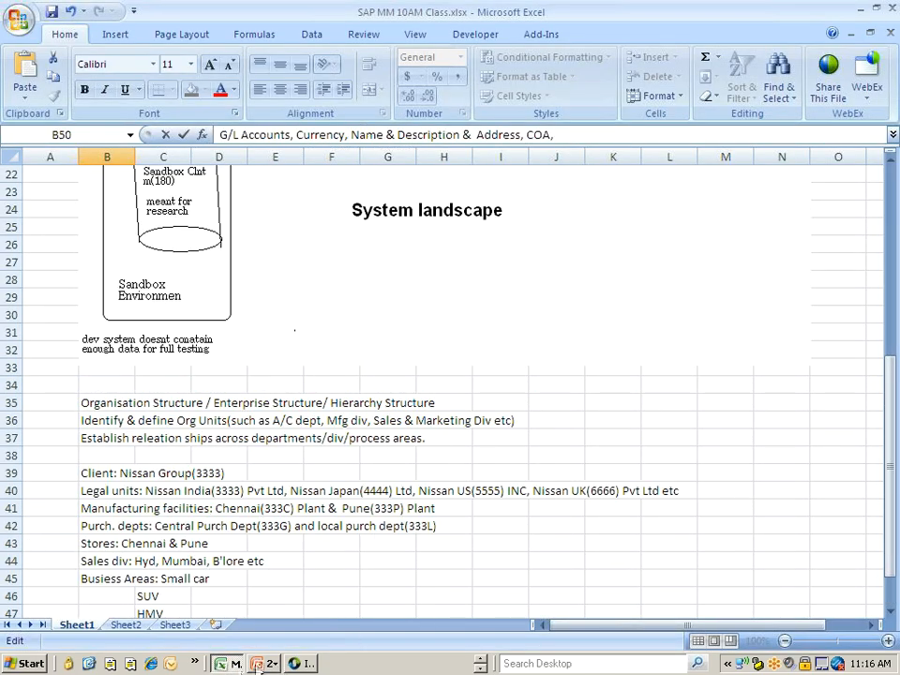
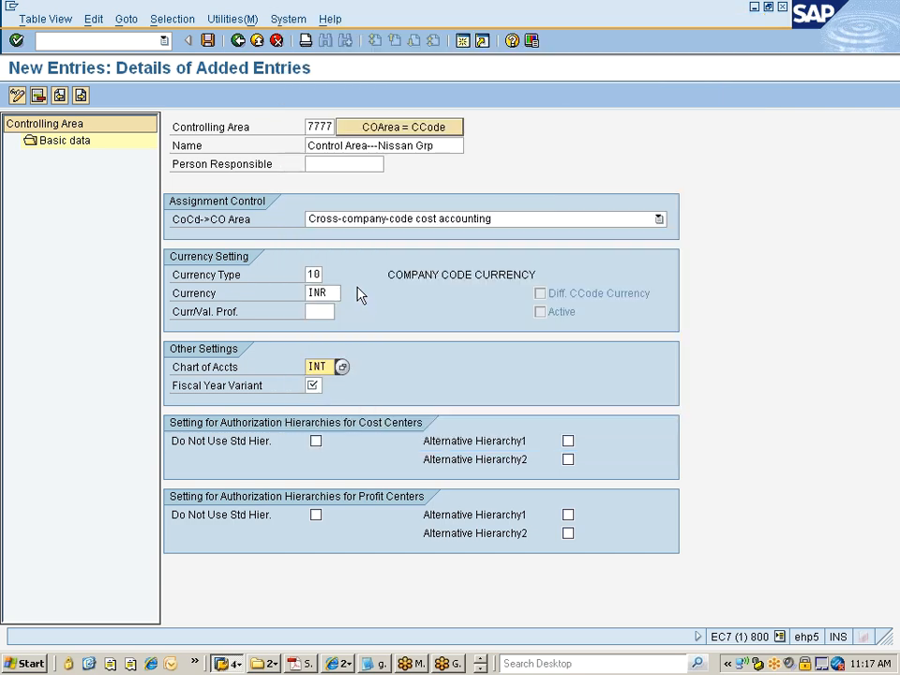
- Assign chart of accounts INT and fiscal year variant K4, calendar year with 4 special periods, to the controlling area
{"action": "key", "text": "Return"}
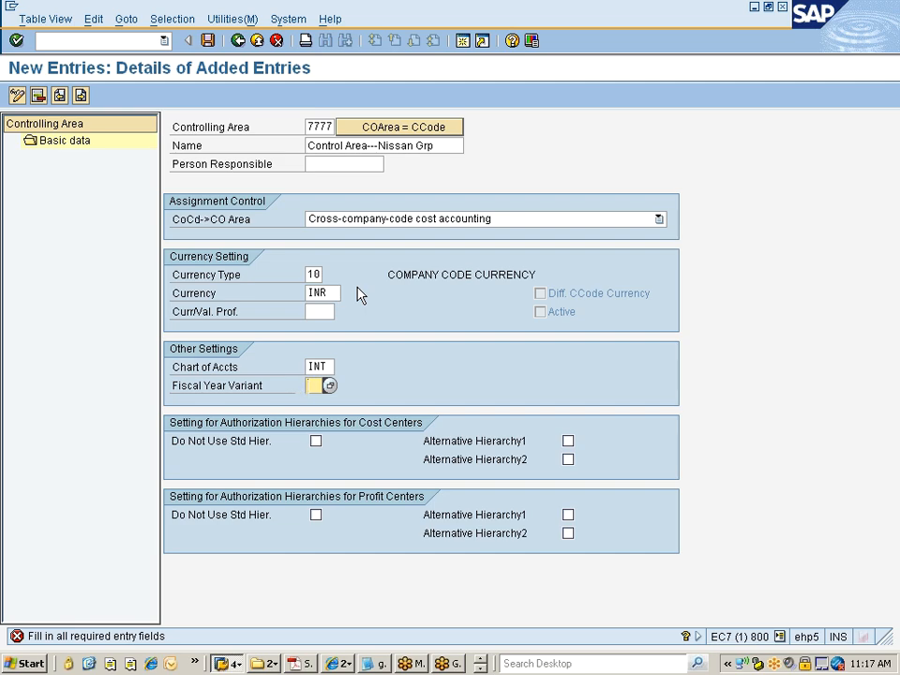
{"action": "left_click", "coordinate": [330, 385]}
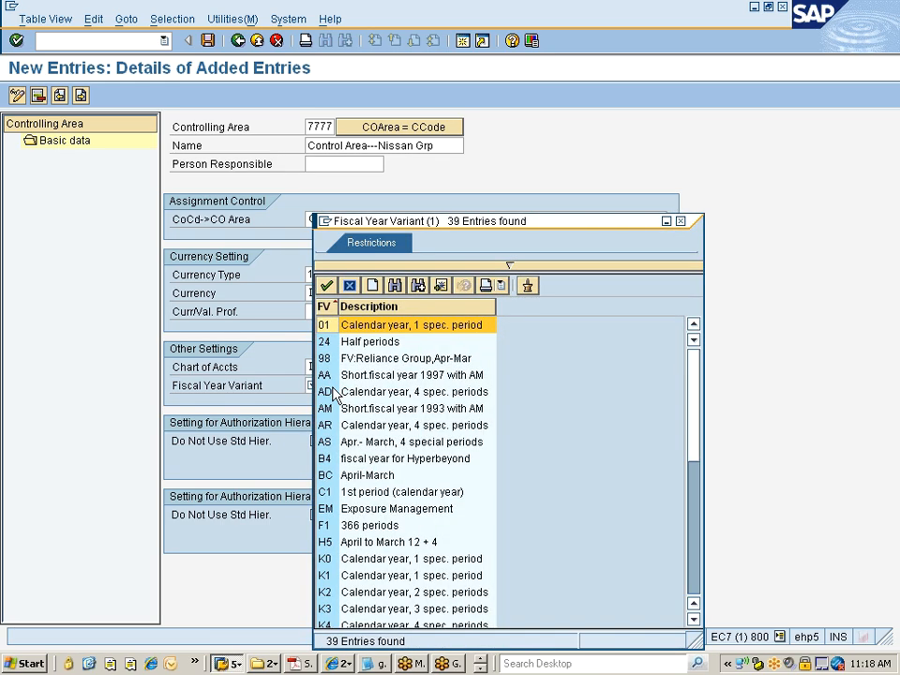
{"action": "scroll", "coordinate": [374, 404], "scroll_direction": "down", "scroll_amount": 7}
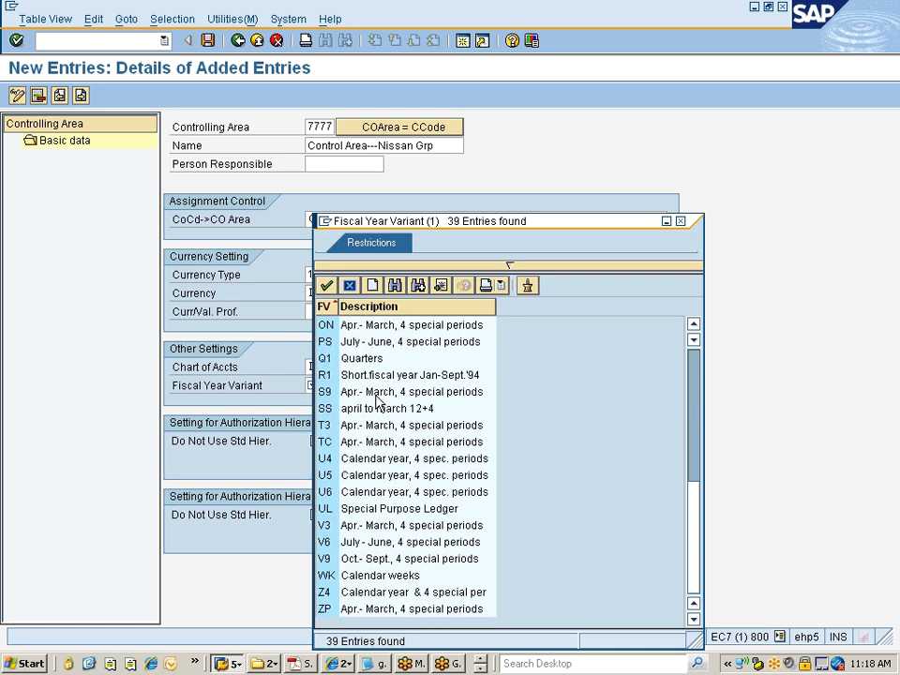
{"action": "scroll", "coordinate": [377, 402], "scroll_direction": "up", "scroll_amount": 2}
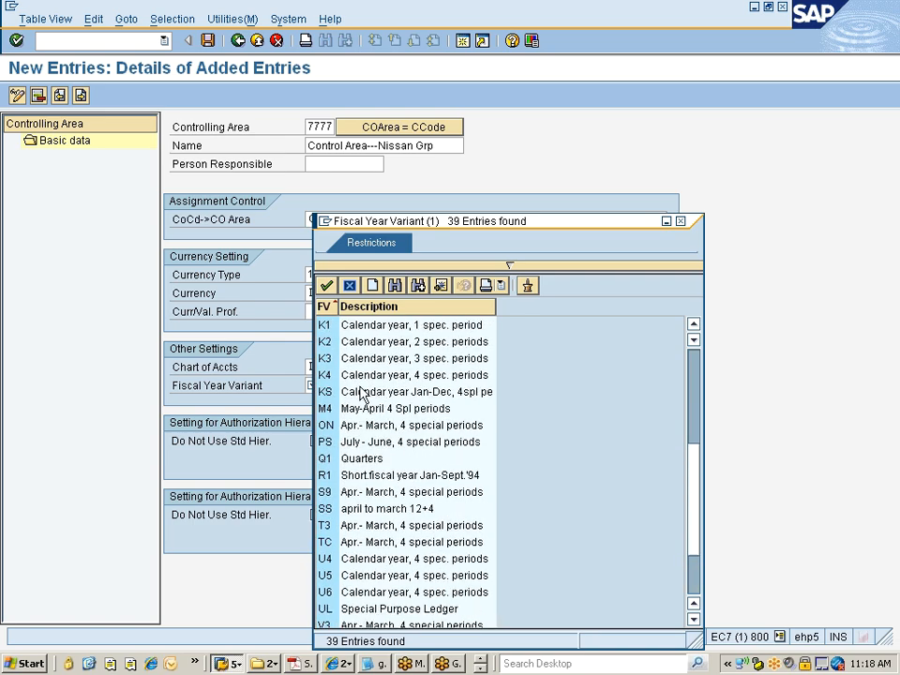
{"action": "left_click", "coordinate": [364, 382]}
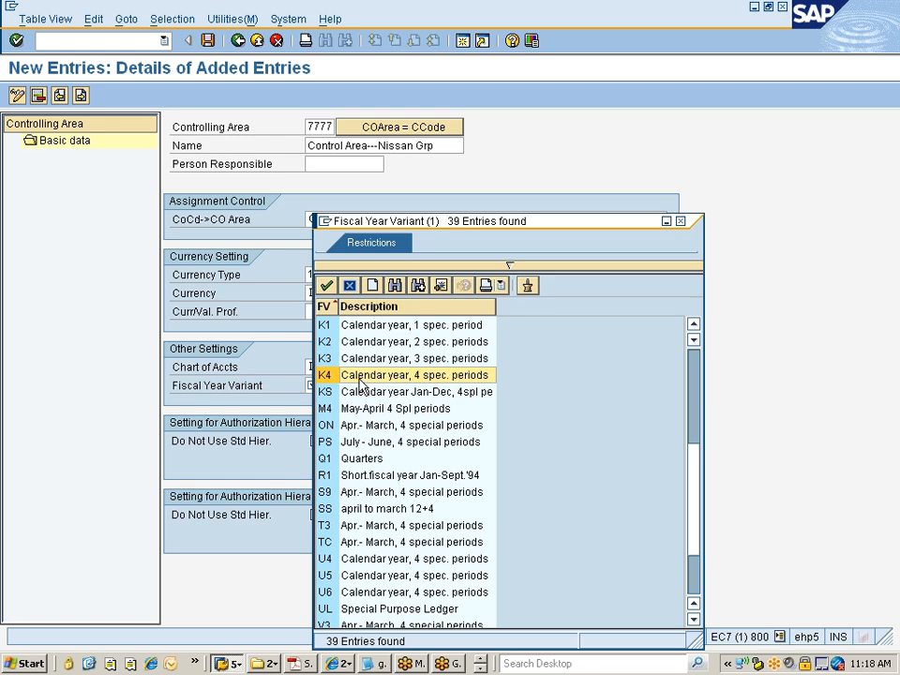
{"action": "double_click", "coordinate": [362, 377]}
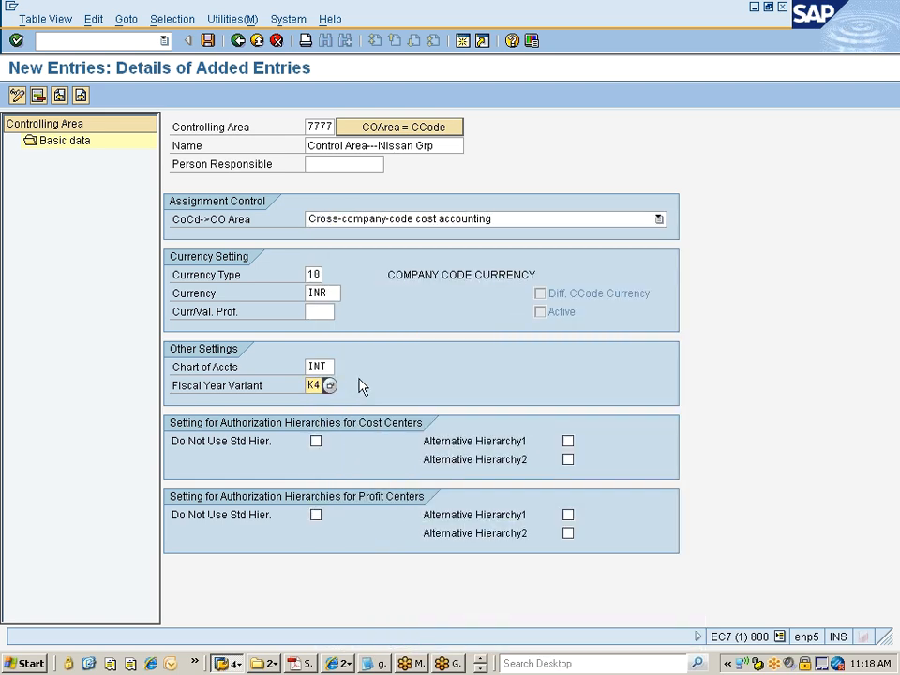
- Validate the new controlling area entry and save it under the "Nissan changes" customizing request
{"action": "key", "text": "Return"}
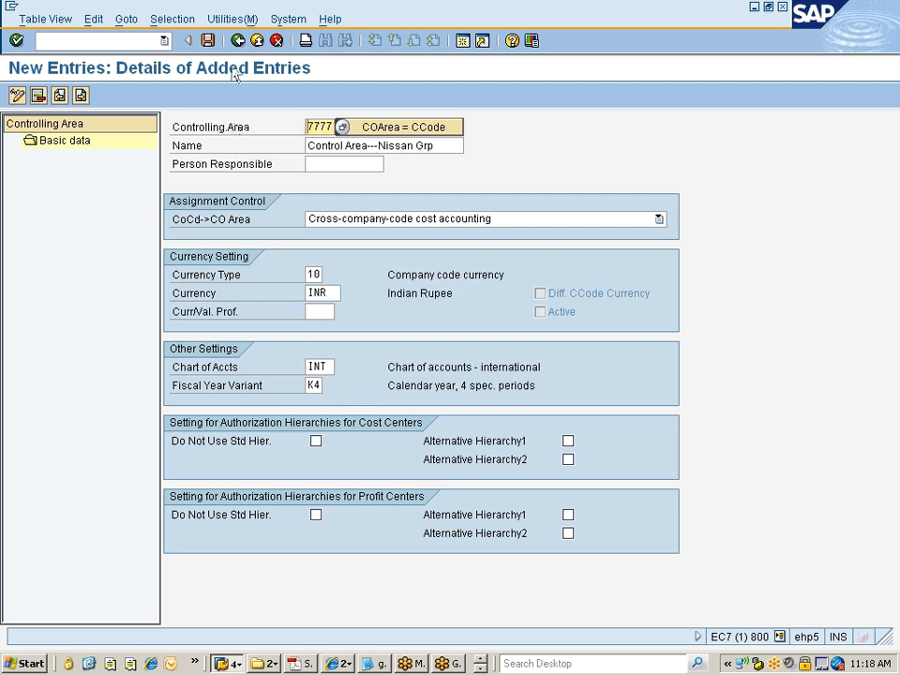
{"action": "left_click", "coordinate": [208, 40]}
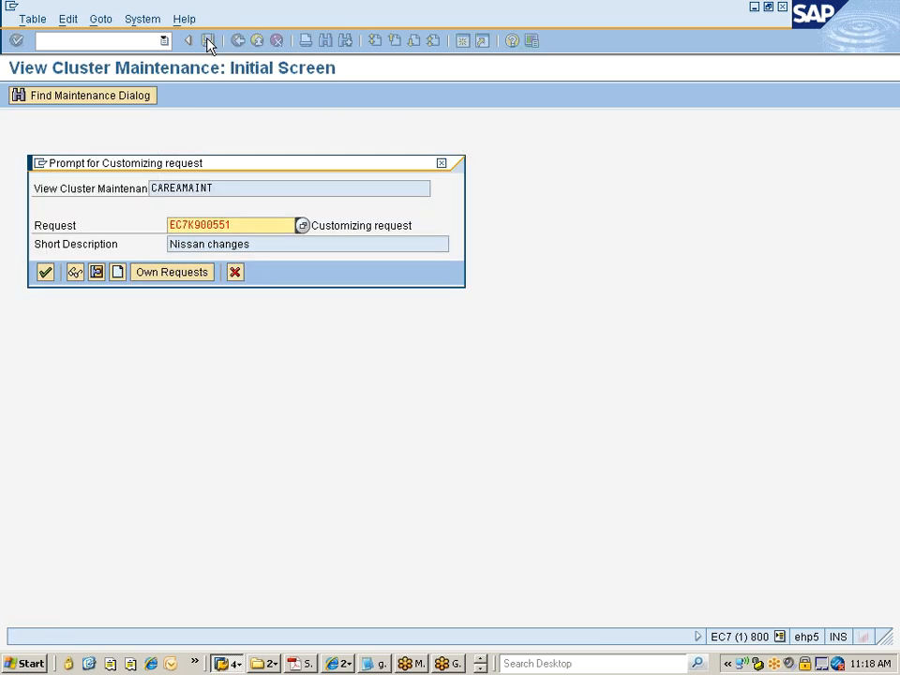
{"action": "left_click", "coordinate": [44, 273]}
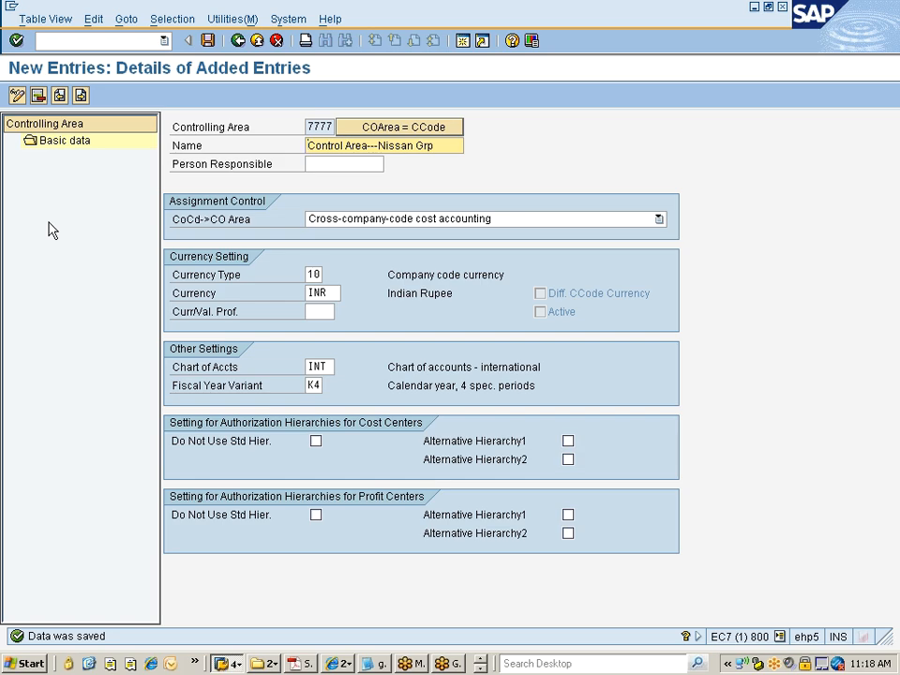
- Switch to the SAP Organizational Structures entity relationship diagram slide, review it, and return to the controlling area entry in SAP
{"action": "key", "text": "alt+Tab"}
{"action": "key", "text": "alt+Tab"}
{"action": "key", "text": "alt+Tab"}
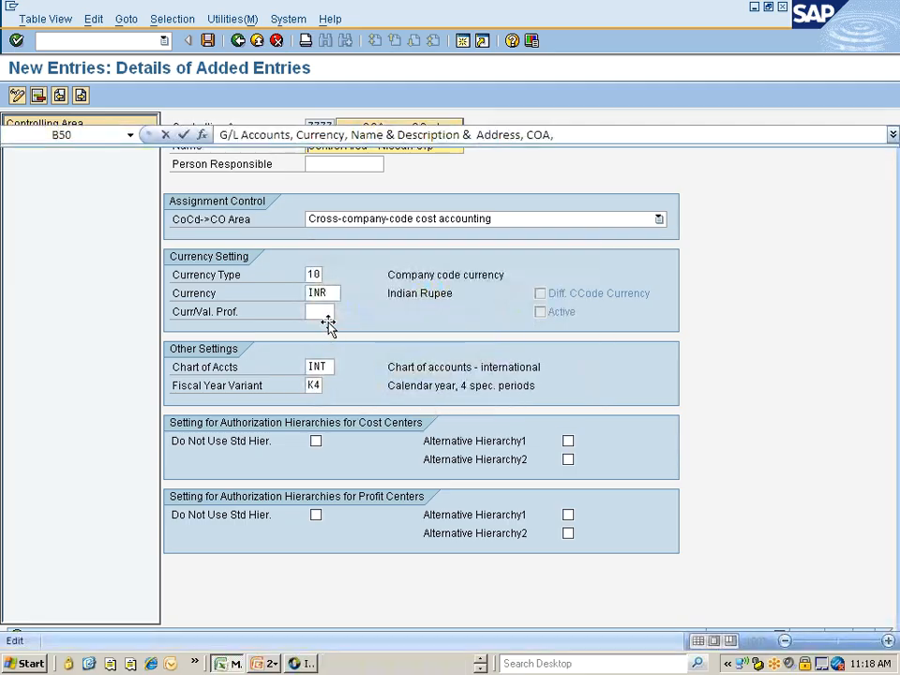
{"action": "key", "text": "alt+Tab"}
{"action": "key", "text": "alt+Tab"}
{"action": "key", "text": "alt+Tab"}
{"action": "key", "text": "alt+Tab"}
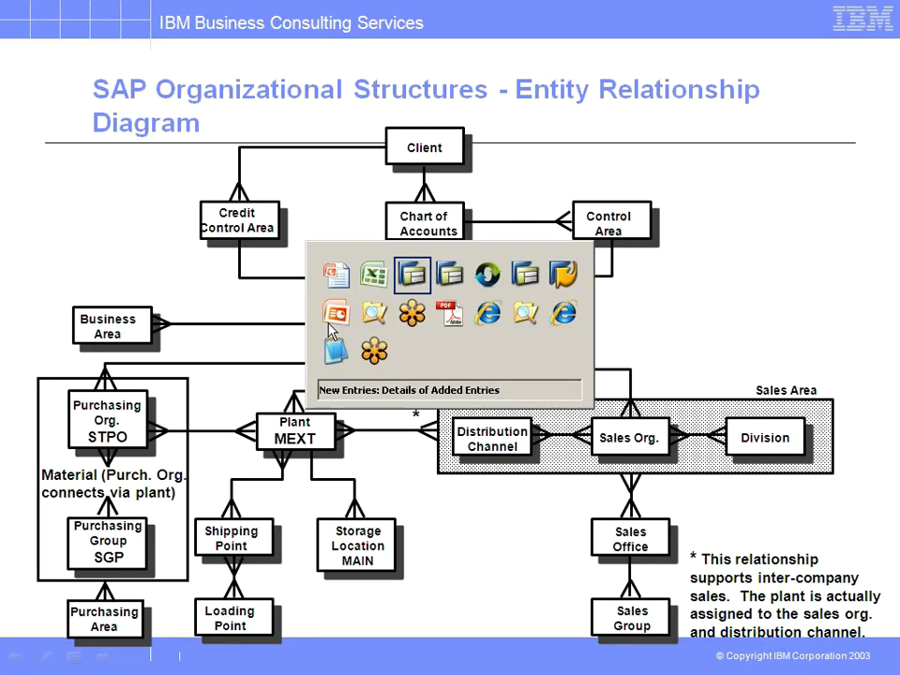
{"action": "key", "text": "alt+Tab"}
{"action": "key", "text": "alt+Tab"}
{"action": "key", "text": "alt+Tab"}
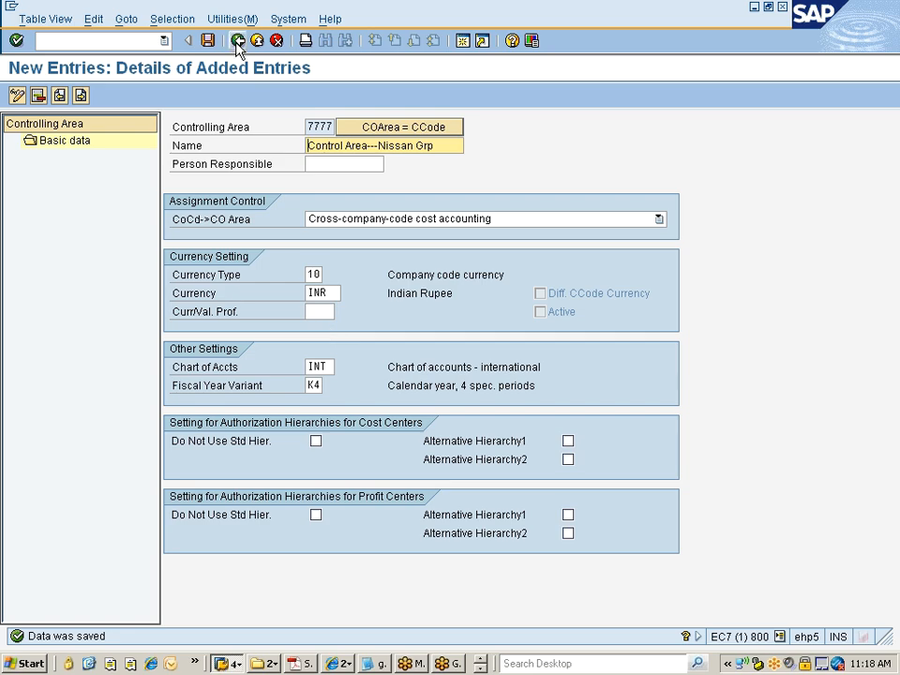
- Exit the controlling area maintenance with changes saved and select the Create Operating Concern activity under Controlling
{"action": "left_click", "coordinate": [238, 41]}
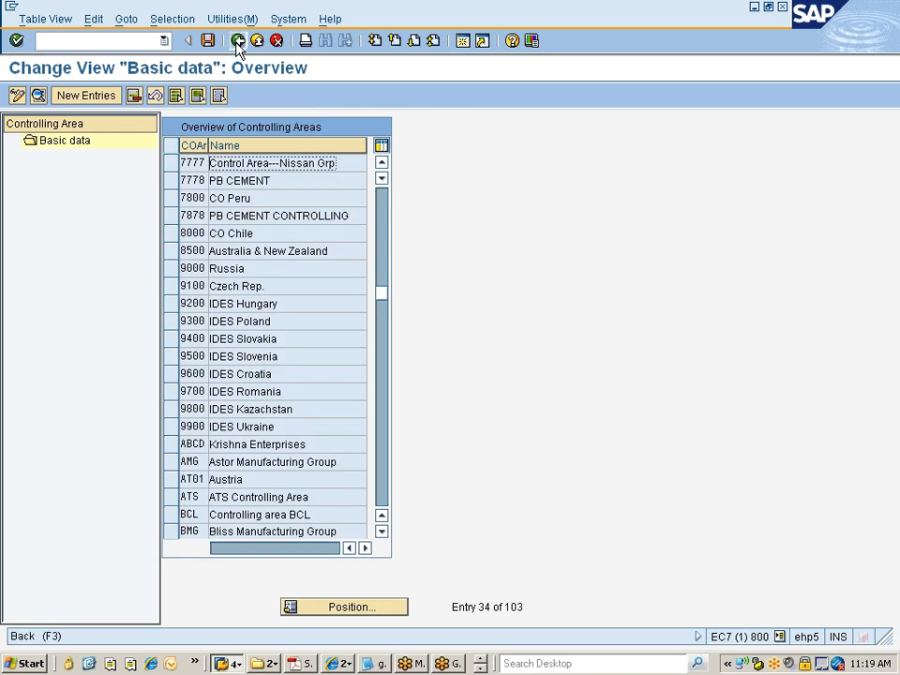
{"action": "left_click", "coordinate": [238, 41]}
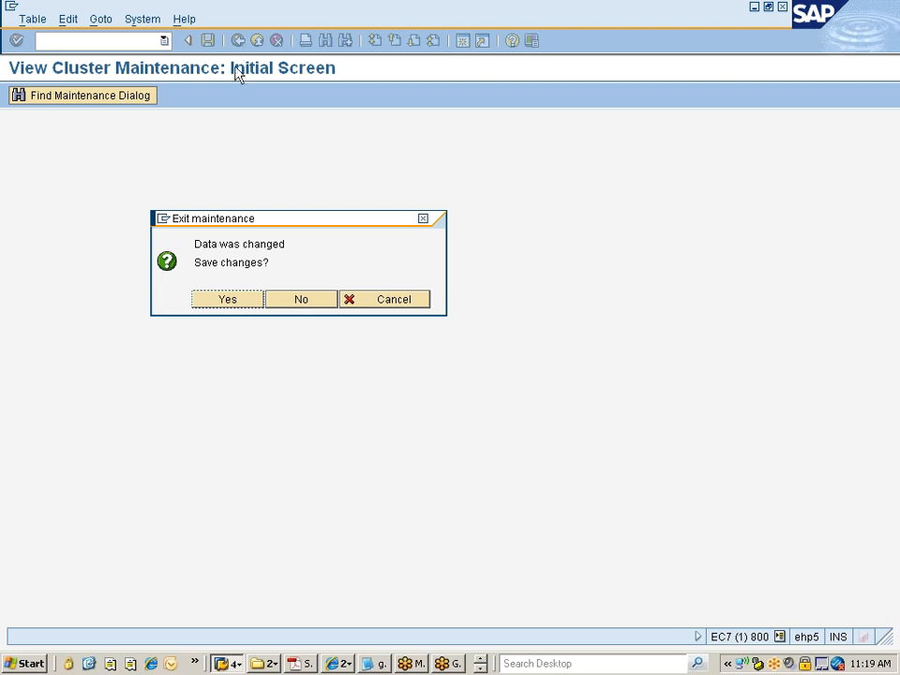
{"action": "left_click", "coordinate": [227, 300]}
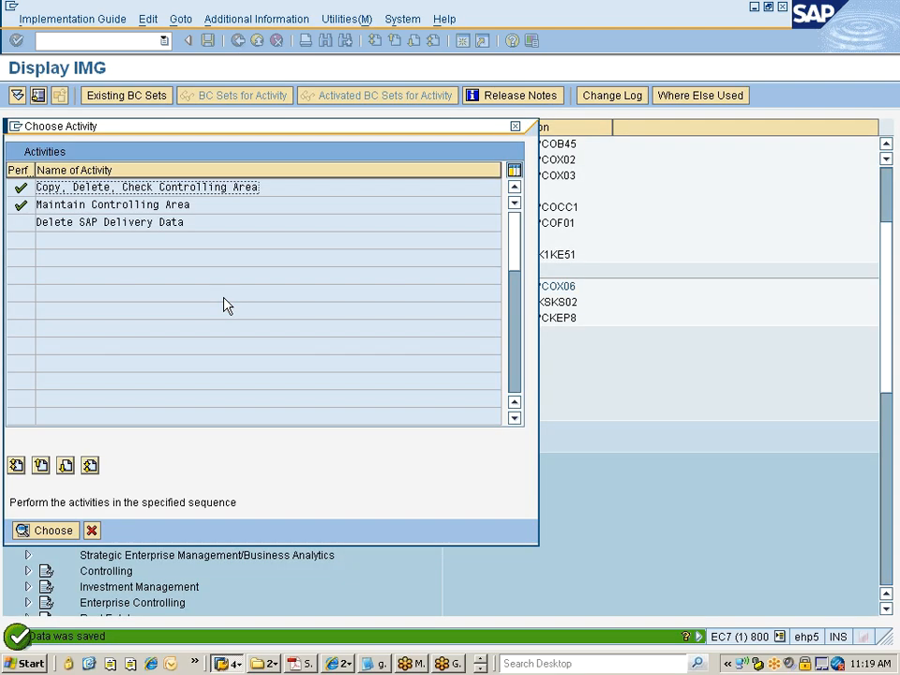
{"action": "left_click", "coordinate": [91, 530]}
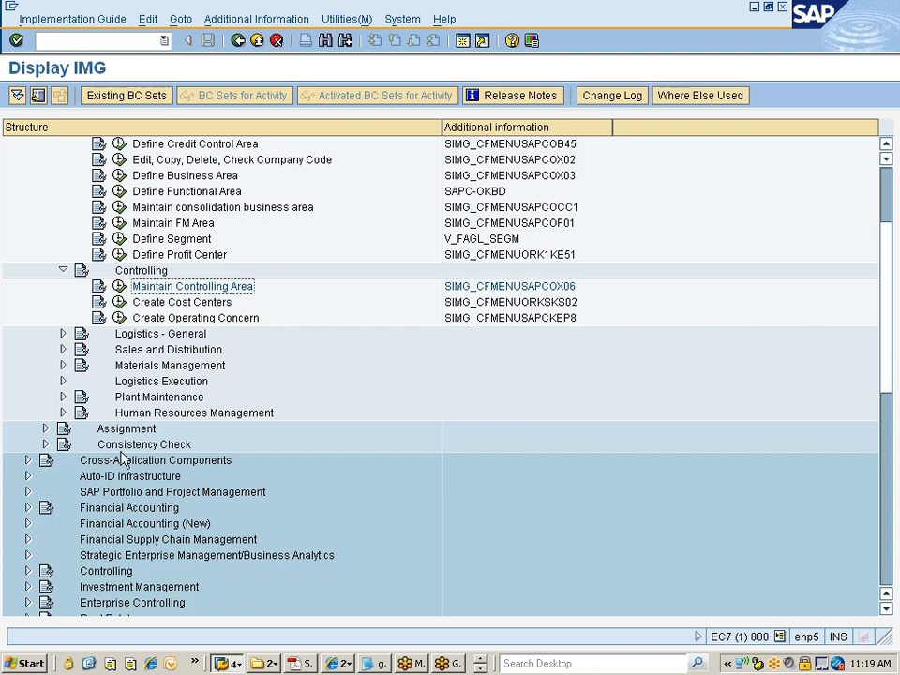
{"action": "left_click", "coordinate": [183, 304]}
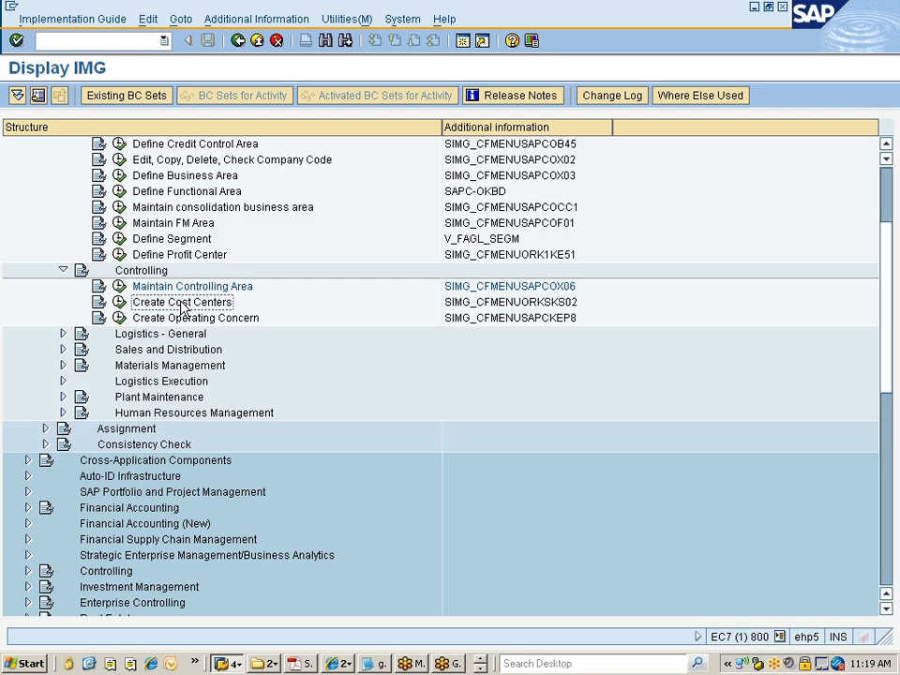
{"action": "scroll", "coordinate": [177, 316], "scroll_direction": "down", "scroll_amount": 1}
{"action": "left_click", "coordinate": [178, 289]}
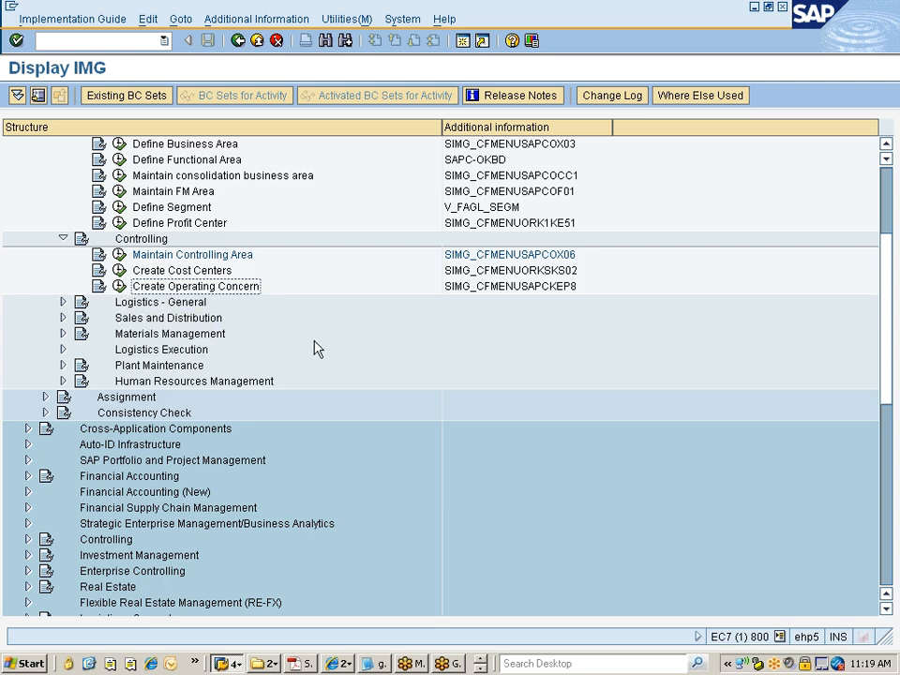
- Switch to the Data Browser session, leave table TNIW5 and open the selection screen for table TSTCT
{"action": "left_click", "coordinate": [230, 664]}
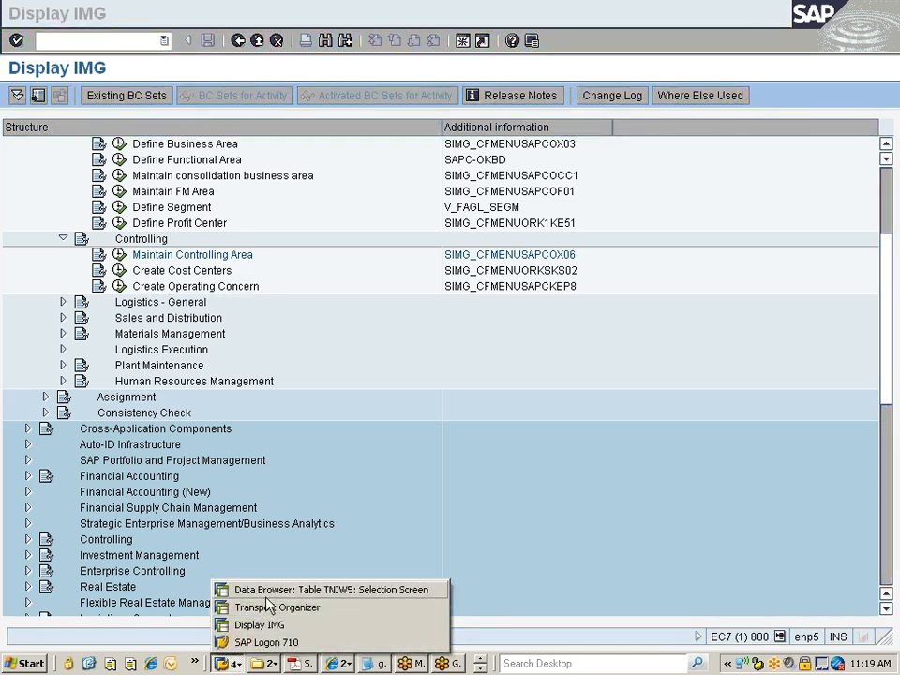
{"action": "left_click", "coordinate": [270, 593]}
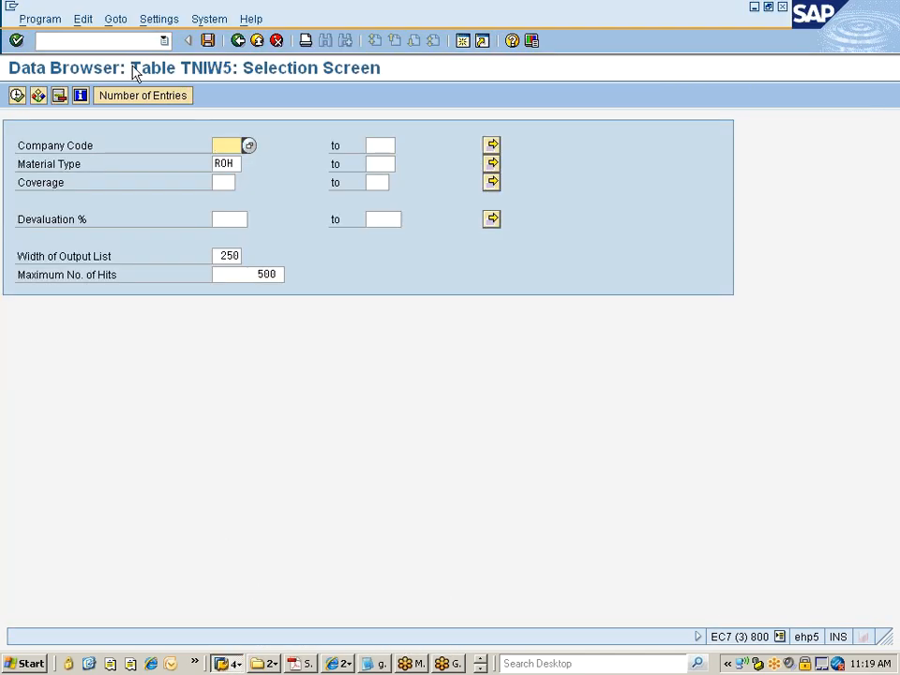
{"action": "type", "text": "/n"}
{"action": "key", "text": "Return"}
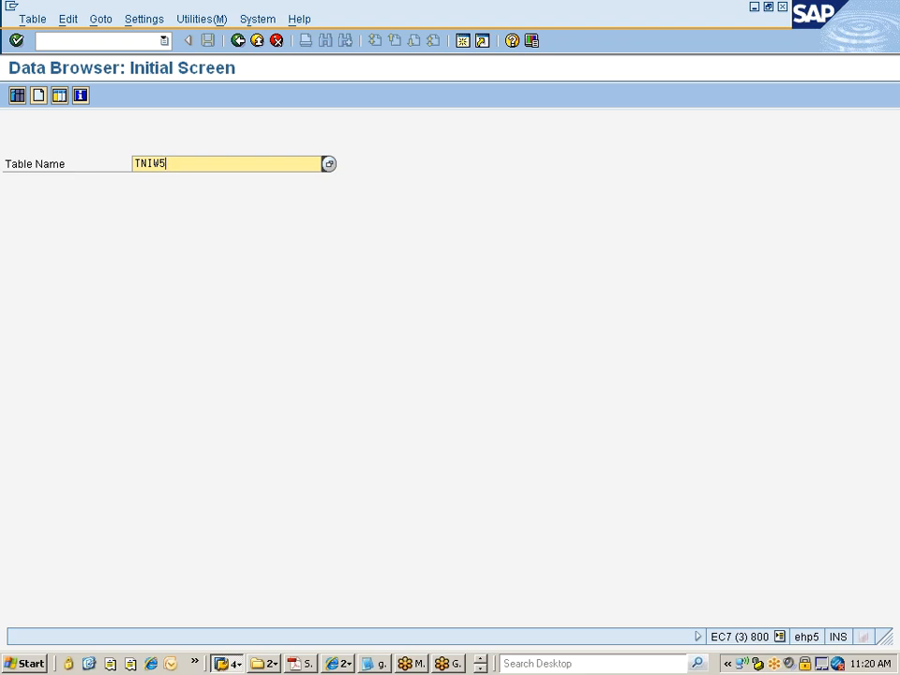
{"action": "key", "text": "BackSpace"}
{"action": "key", "text": "BackSpace"}
{"action": "key", "text": "BackSpace"}
{"action": "key", "text": "BackSpace"}
{"action": "key", "text": "BackSpace"}
{"action": "type", "text": "ts"}
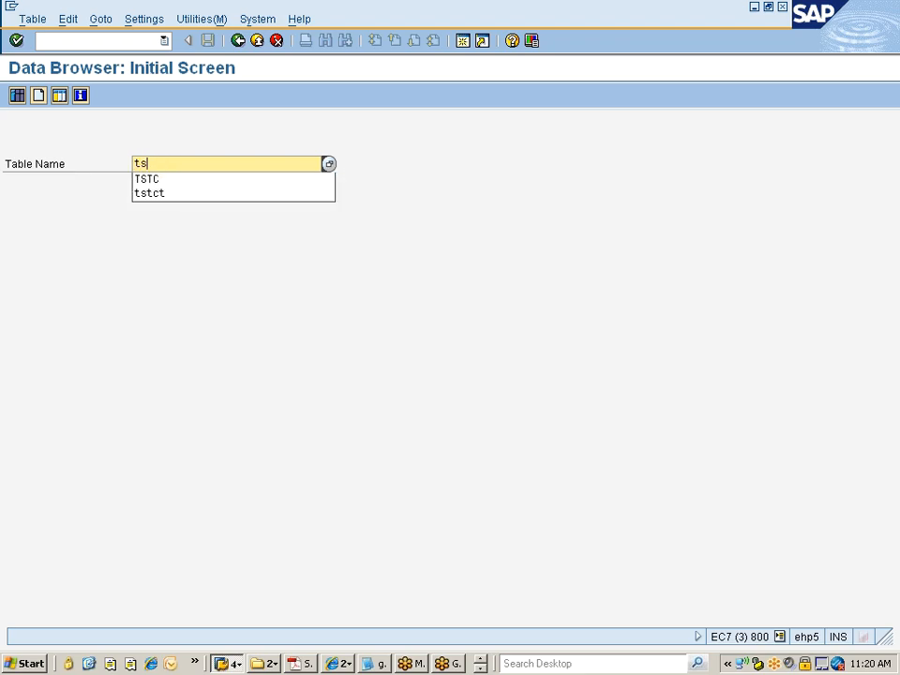
{"action": "type", "text": "tct"}
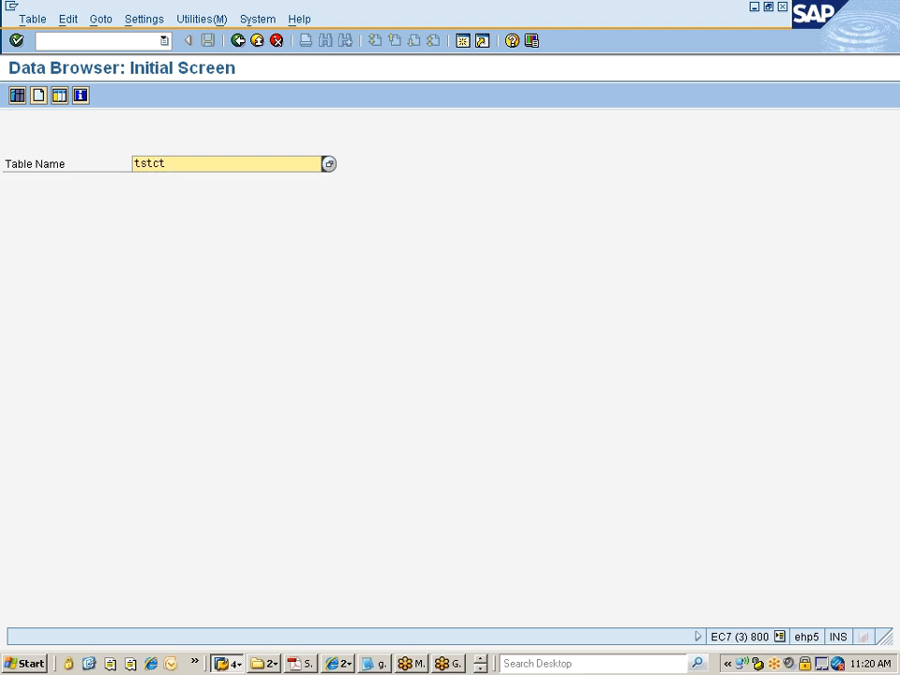
{"action": "key", "text": "Return"}
- Restrict the TSTCT table selection to language EN
{"action": "type", "text": "en"}
{"action": "key", "text": "Tab"}
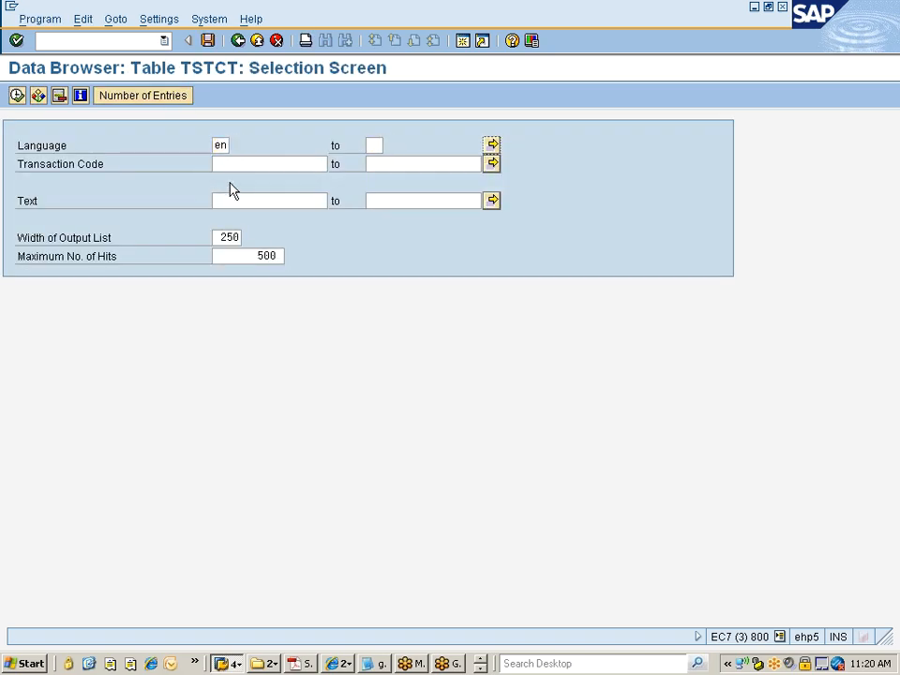
{"action": "left_click", "coordinate": [237, 166]}
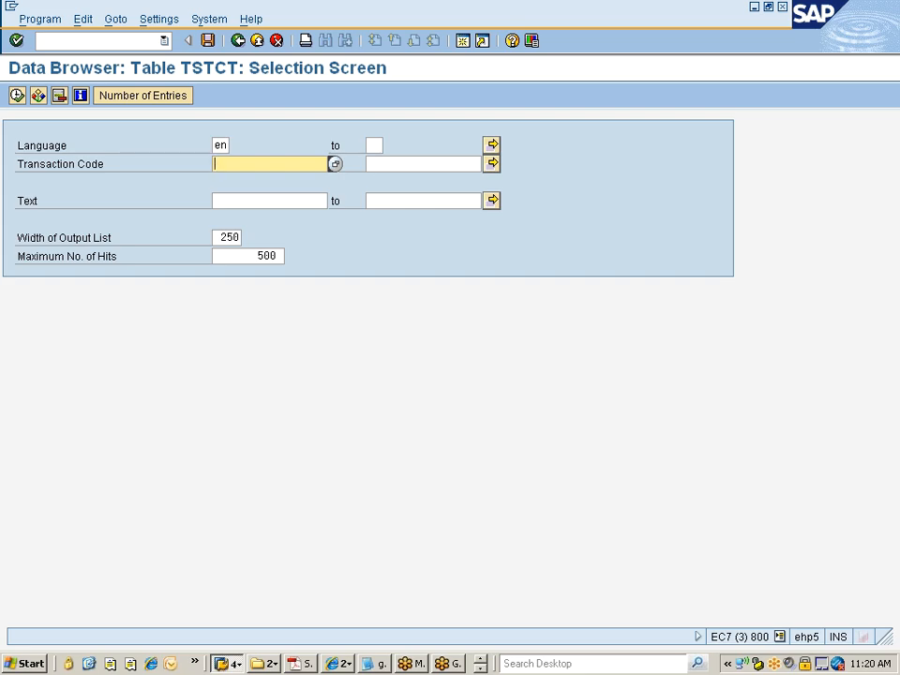
{"action": "left_click", "coordinate": [272, 201]}
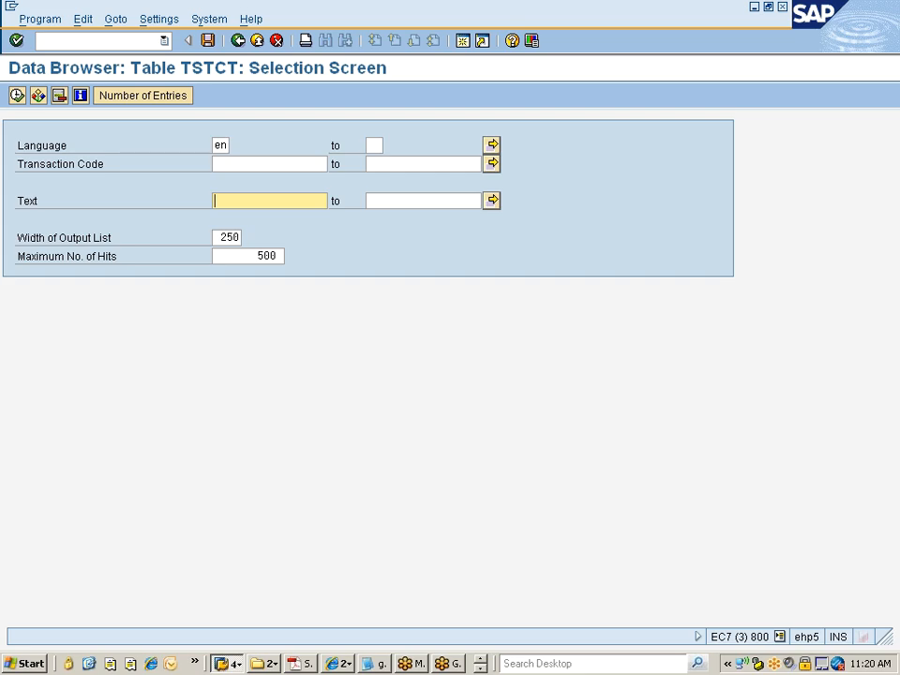
{"action": "type", "text": "create"}
{"action": "key", "text": "BackSpace"}
{"action": "key", "text": "BackSpace"}
{"action": "key", "text": "BackSpace"}
{"action": "key", "text": "BackSpace"}
{"action": "key", "text": "BackSpace"}
{"action": "key", "text": "BackSpace"}
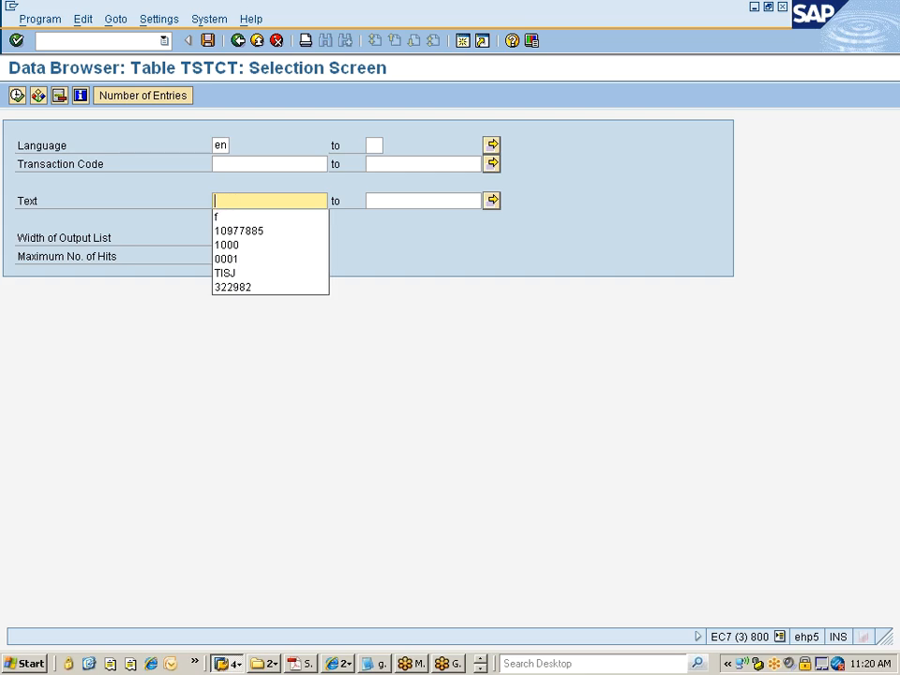
- Search the transaction texts for *operating concern*, review the matching transaction codes and return to the selection screen
{"action": "type", "text": "*o"}
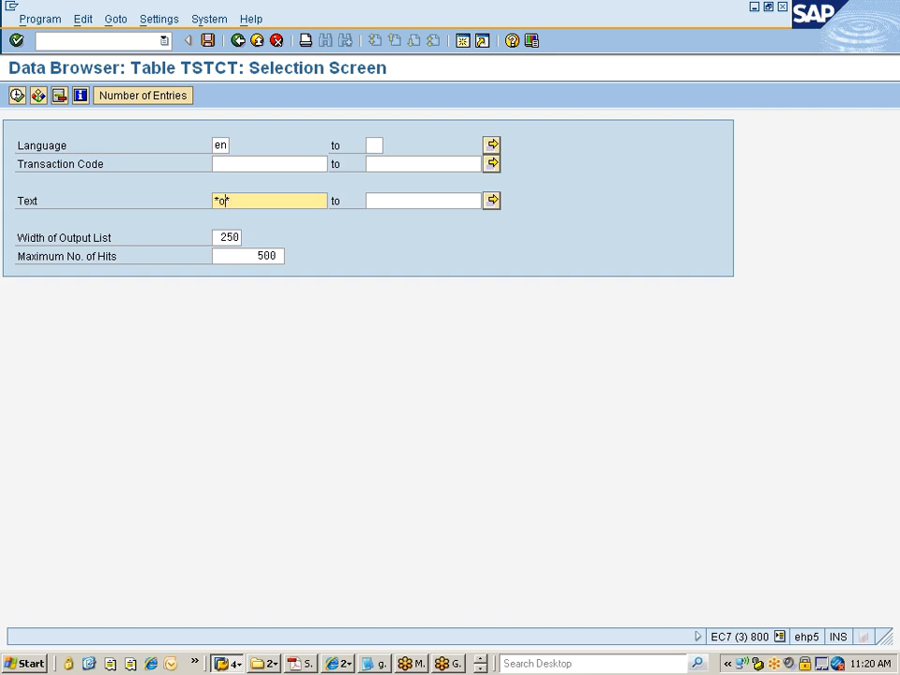
{"action": "type", "text": "perating conv"}
{"action": "type", "text": "ern*"}
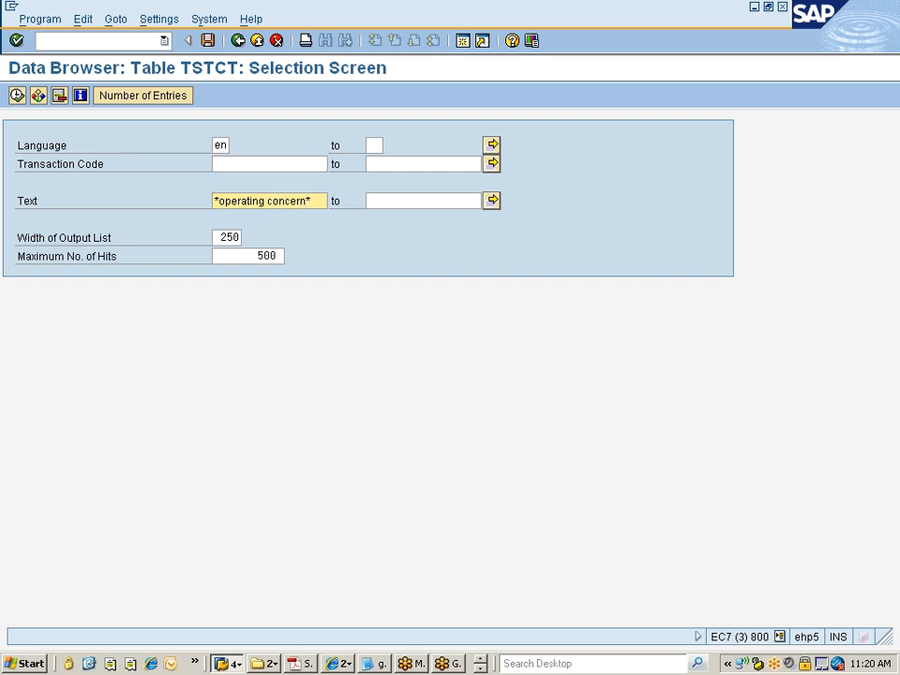
{"action": "key", "text": "Return"}
{"action": "left_click", "coordinate": [17, 96]}
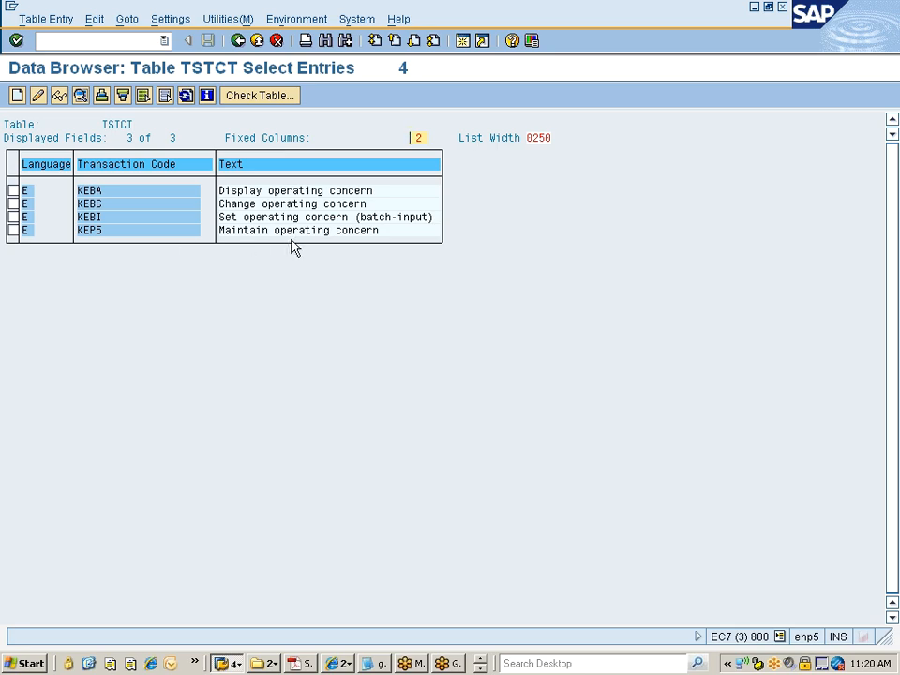
{"action": "left_click", "coordinate": [238, 41]}
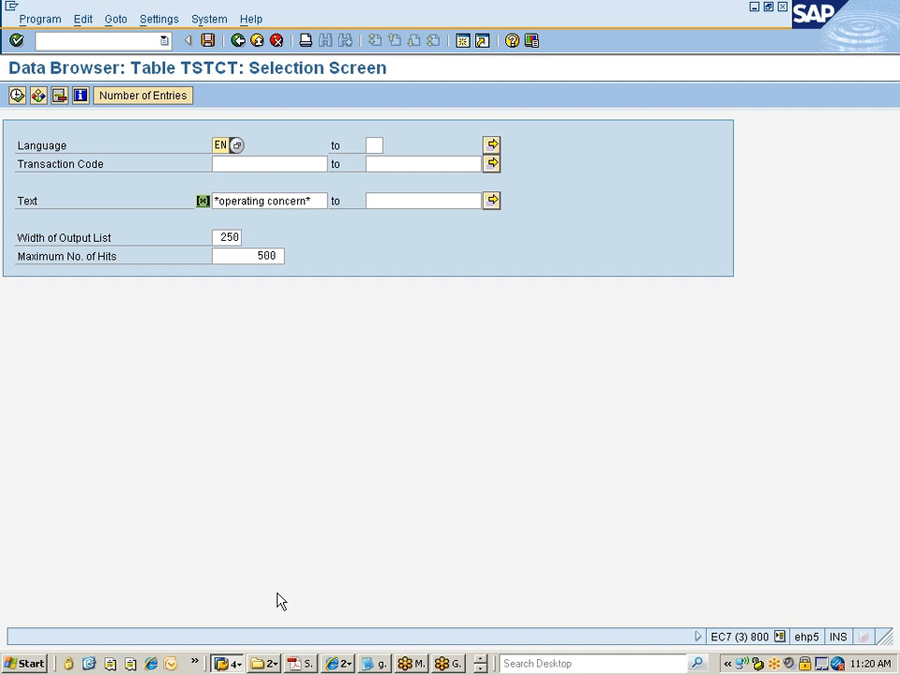
- Open the Create Operating Concern activity in the IMG session, display its transaction code in the status bar, and return to the IMG
{"action": "left_click", "coordinate": [234, 665]}
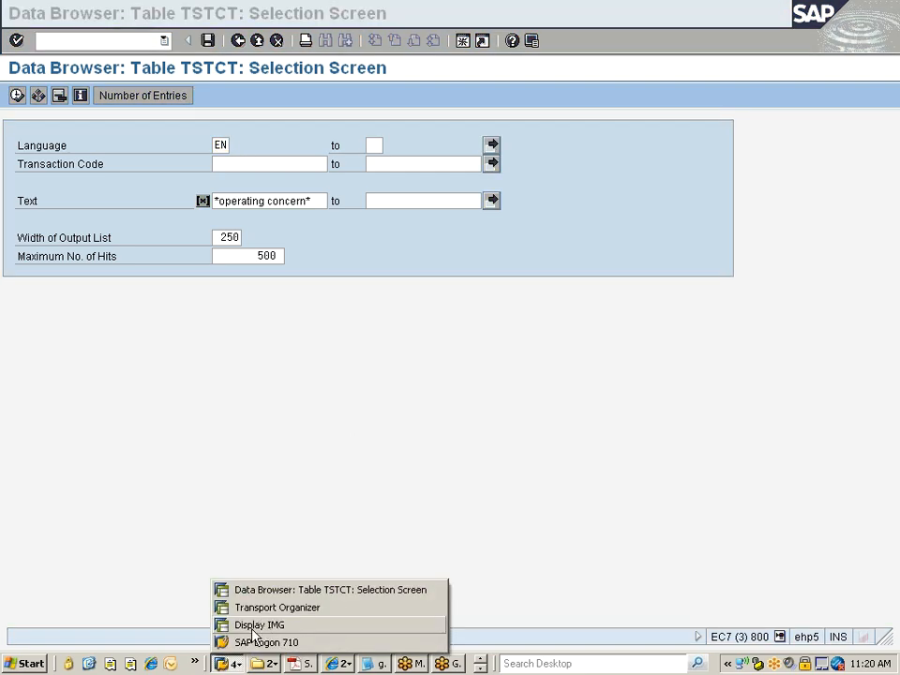
{"action": "left_click", "coordinate": [255, 625]}
{"action": "left_click", "coordinate": [120, 286]}
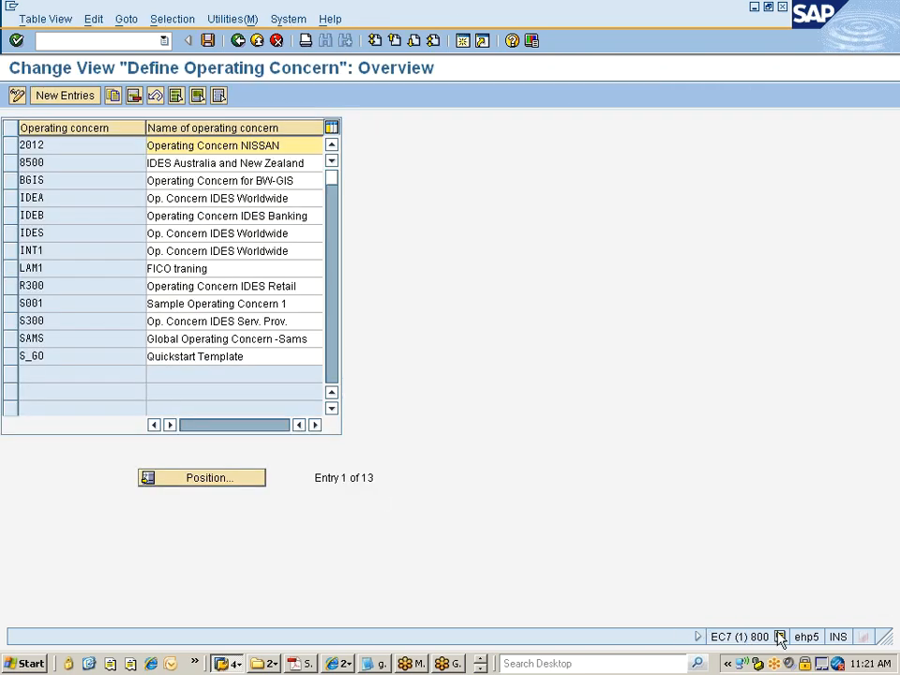
{"action": "left_click", "coordinate": [727, 637]}
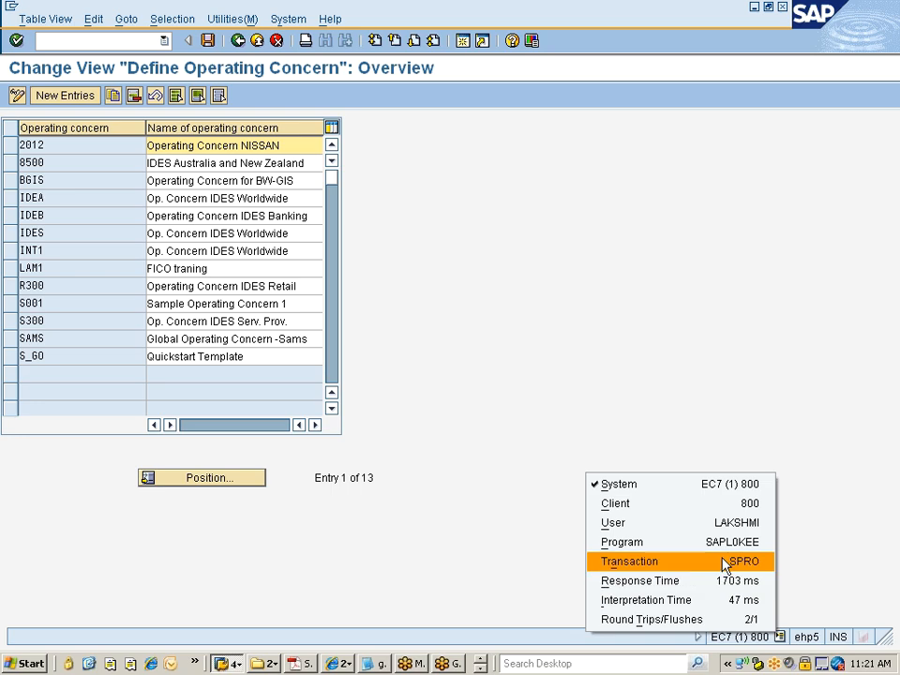
{"action": "left_click", "coordinate": [728, 561]}
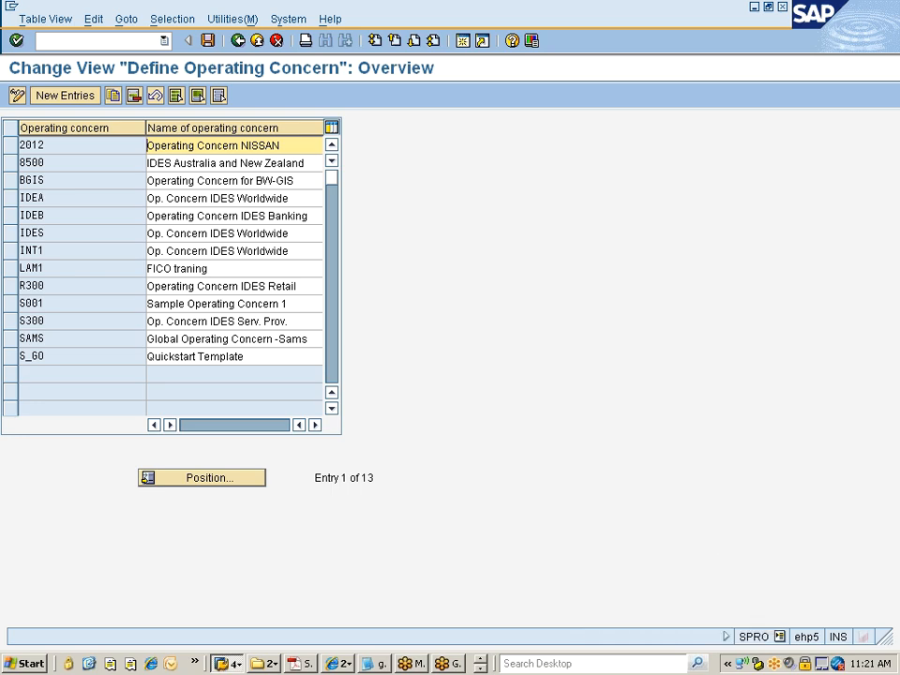
{"action": "left_click", "coordinate": [238, 40]}
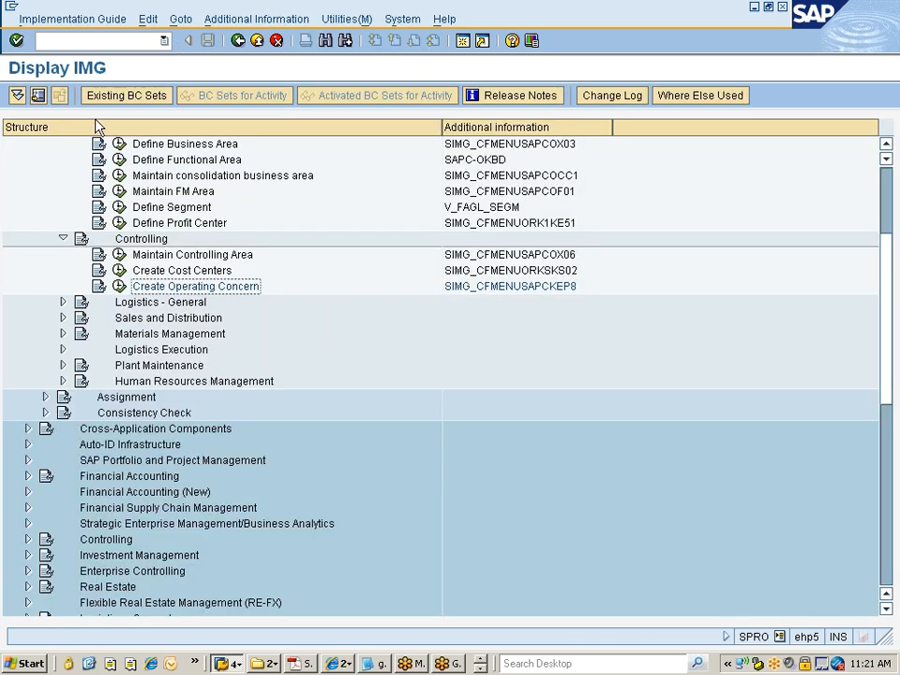
- Start transaction KEA0 in a new session and enter 7777 as the operating concern
{"action": "left_click", "coordinate": [56, 40]}
{"action": "type", "text": "/okea"}
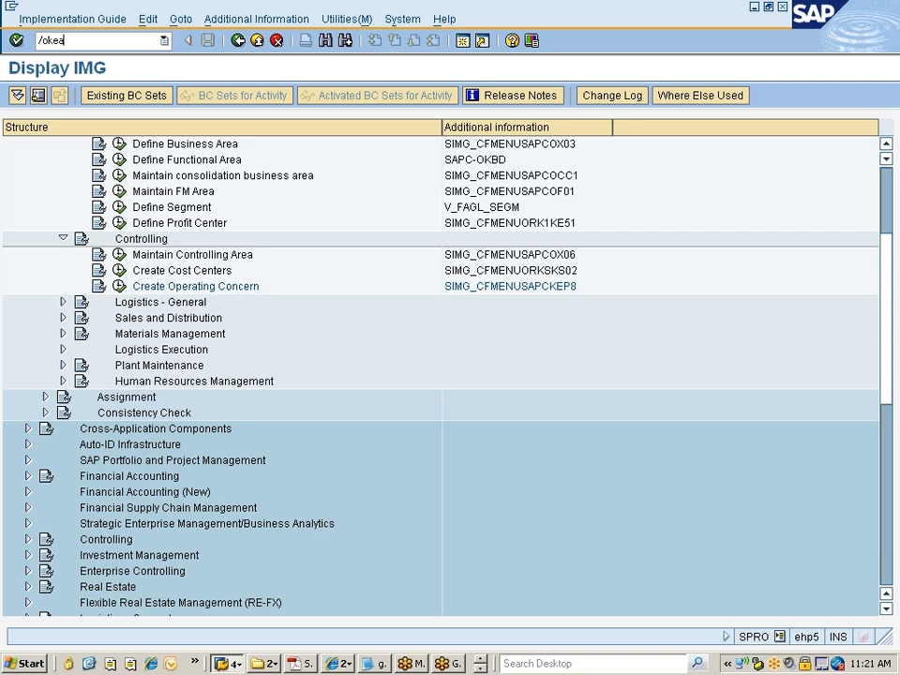
{"action": "type", "text": "1"}
{"action": "key", "text": "BackSpace"}
{"action": "type", "text": "0"}
{"action": "key", "text": "Return"}
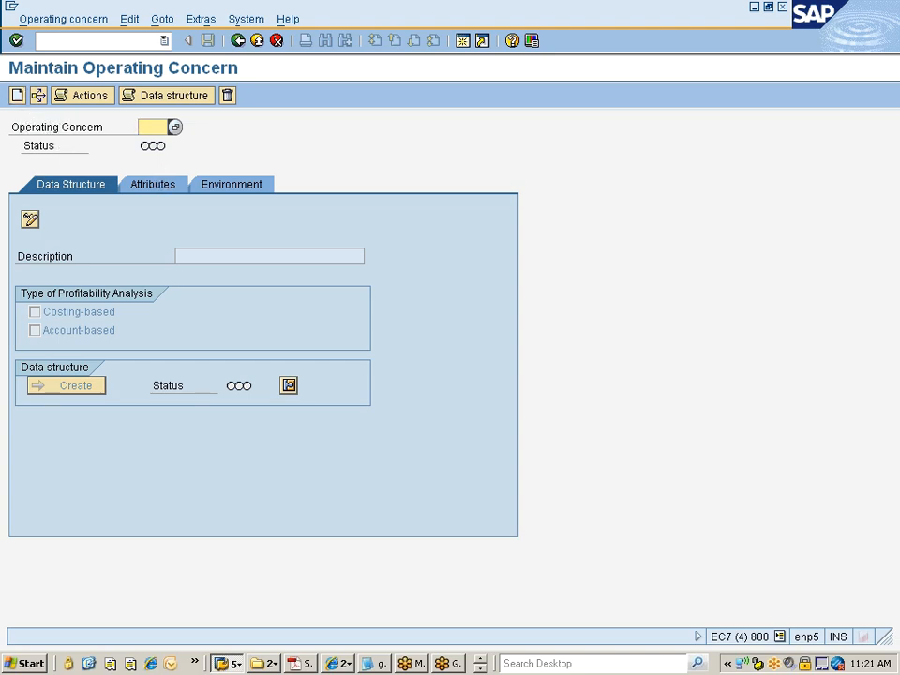
{"action": "type", "text": "7777"}
- Try transaction KEA1 in the Data Browser session
{"action": "left_click", "coordinate": [228, 663]}
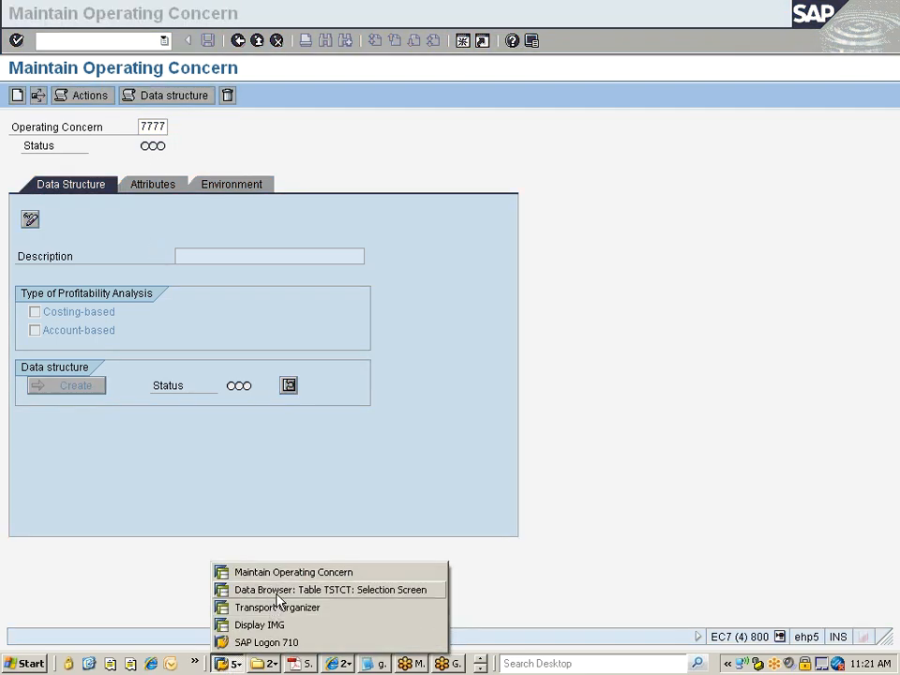
{"action": "left_click", "coordinate": [279, 593]}
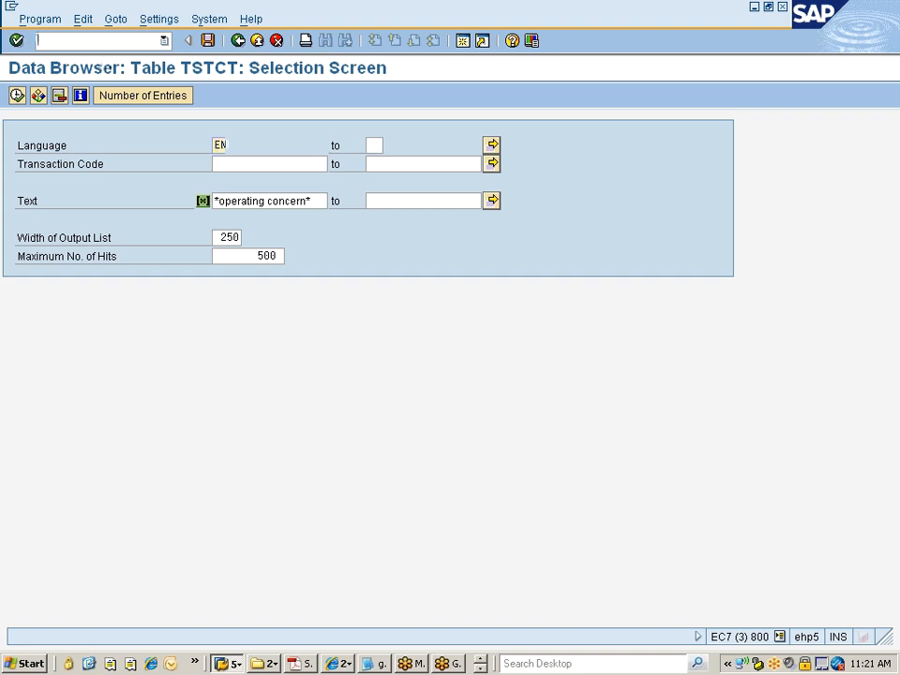
{"action": "type", "text": "/nkea1"}
{"action": "key", "text": "Return"}
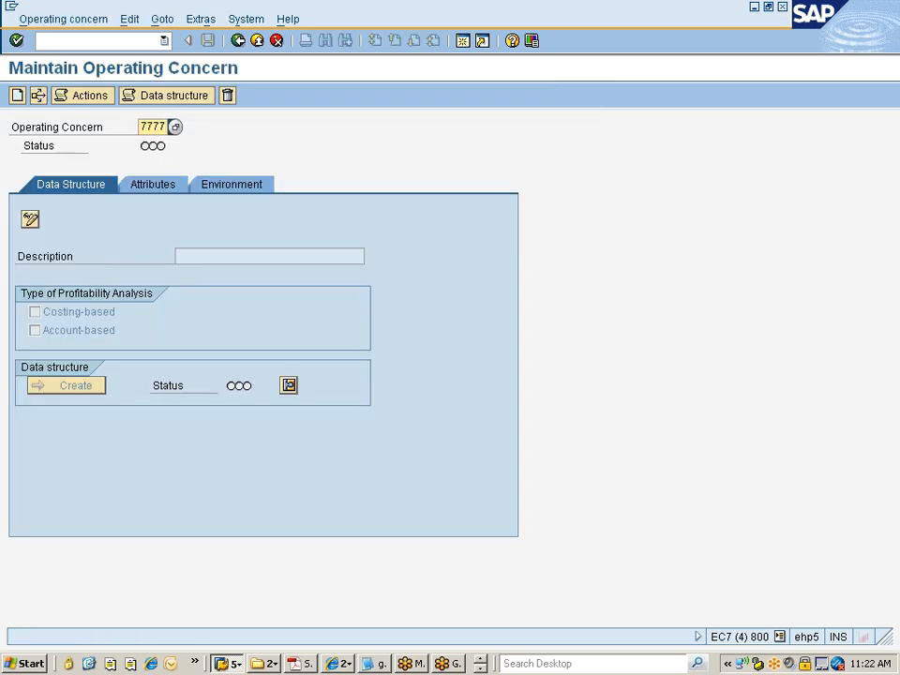
- Confirm the creation of operating concern 7777 and acknowledge the caution about cross-client settings
{"action": "left_click", "coordinate": [103, 45]}
{"action": "key", "text": "Return"}
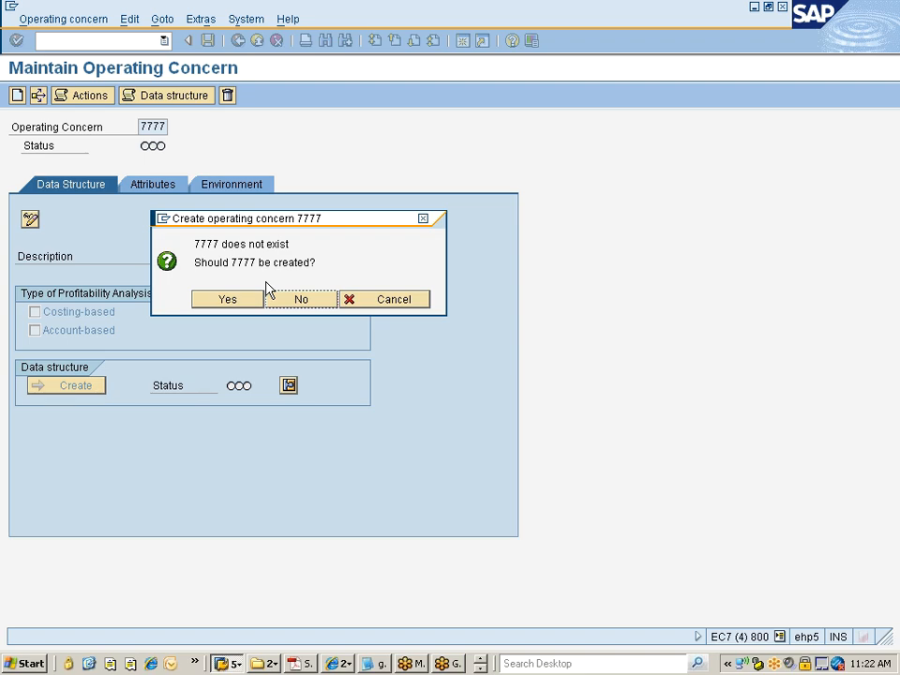
{"action": "left_click", "coordinate": [230, 301]}
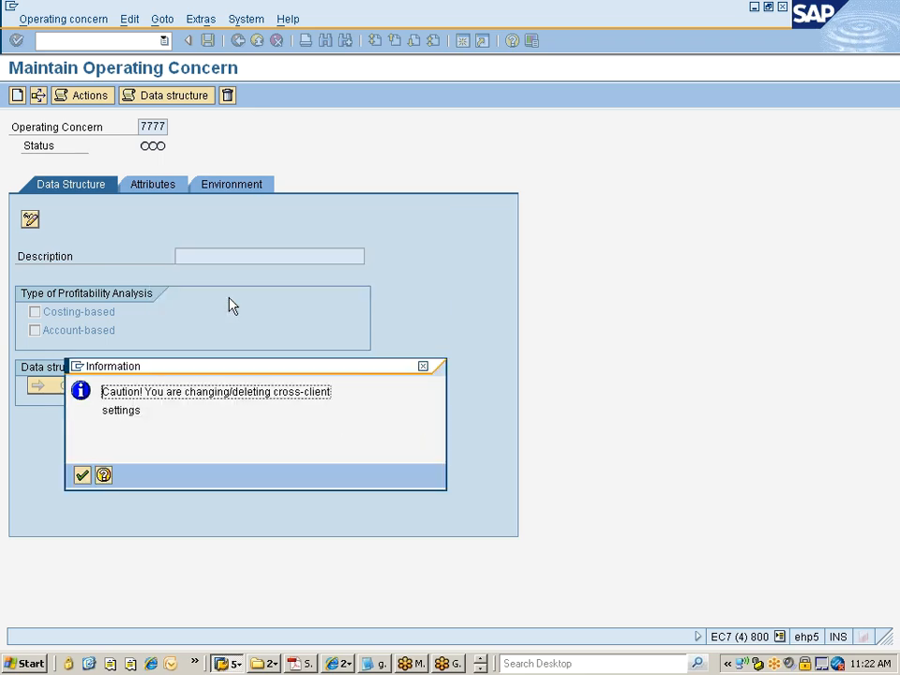
{"action": "key", "text": "Return"}
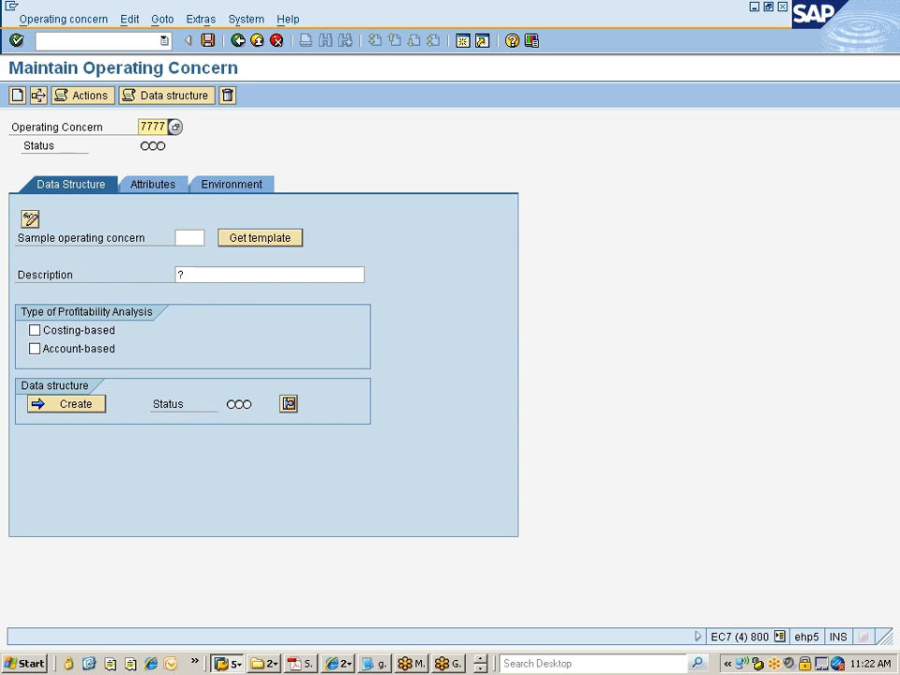
- Choose IDEA as the sample operating concern for 7777
{"action": "left_click", "coordinate": [190, 238]}
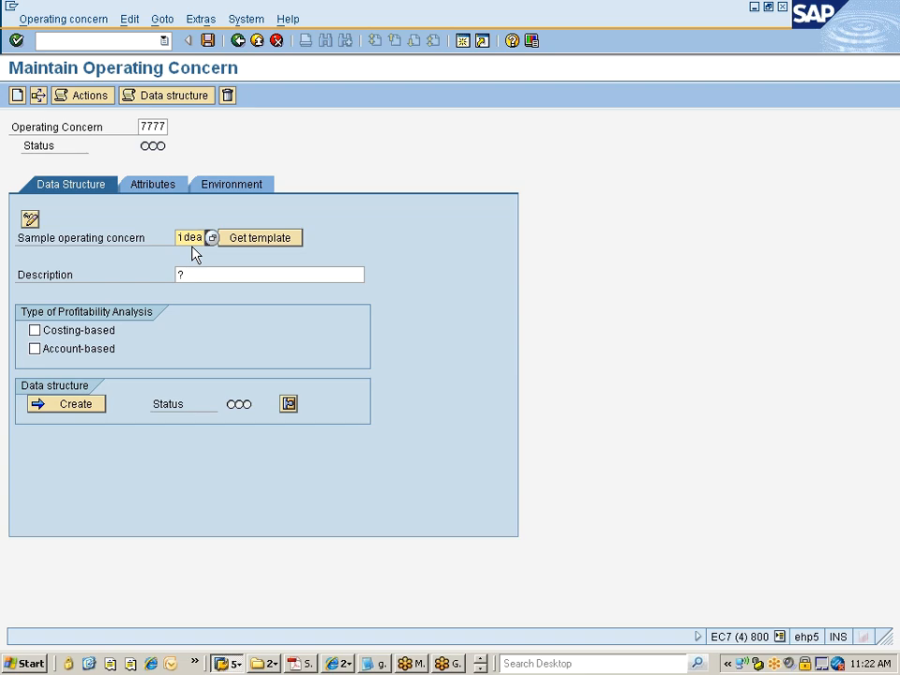
{"action": "left_click", "coordinate": [221, 241]}
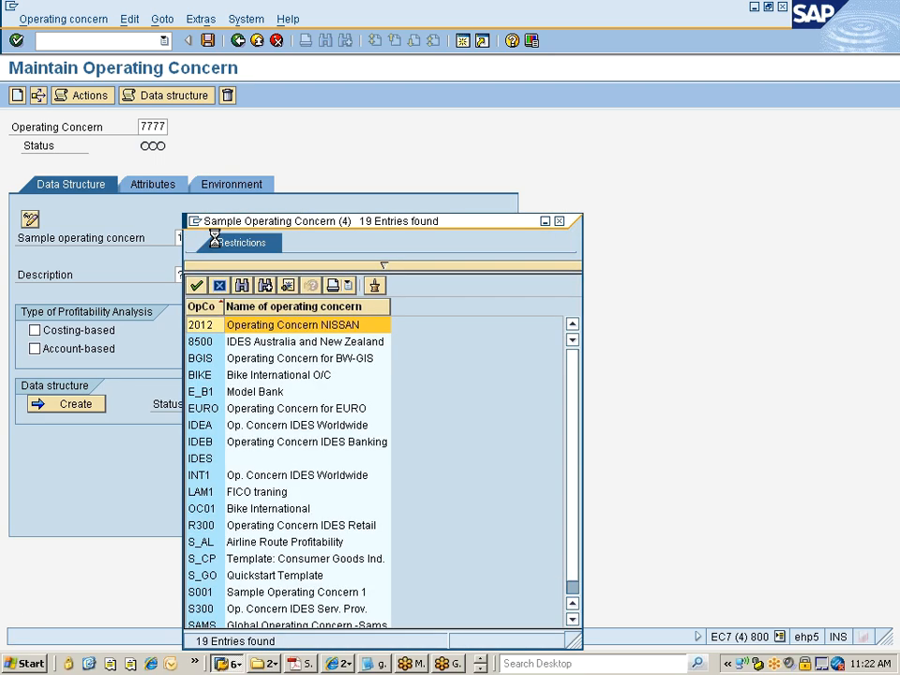
{"action": "double_click", "coordinate": [204, 427]}
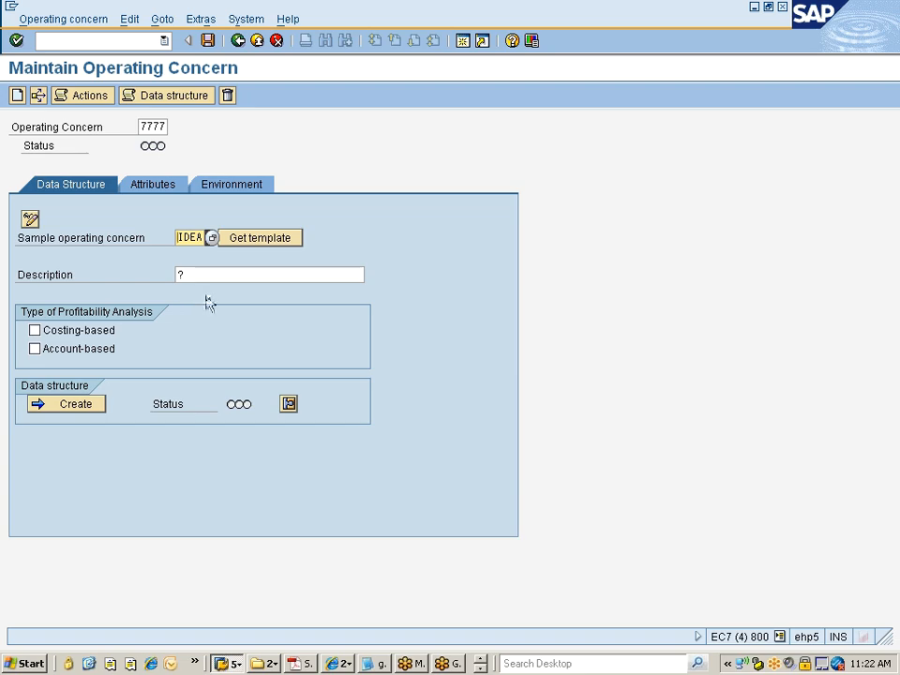
- Enter the description "OPerating Concern...Nissan Grp" and enable both costing-based and account-based profitability analysis
{"action": "key", "text": "Tab"}
{"action": "key", "text": "Delete"}
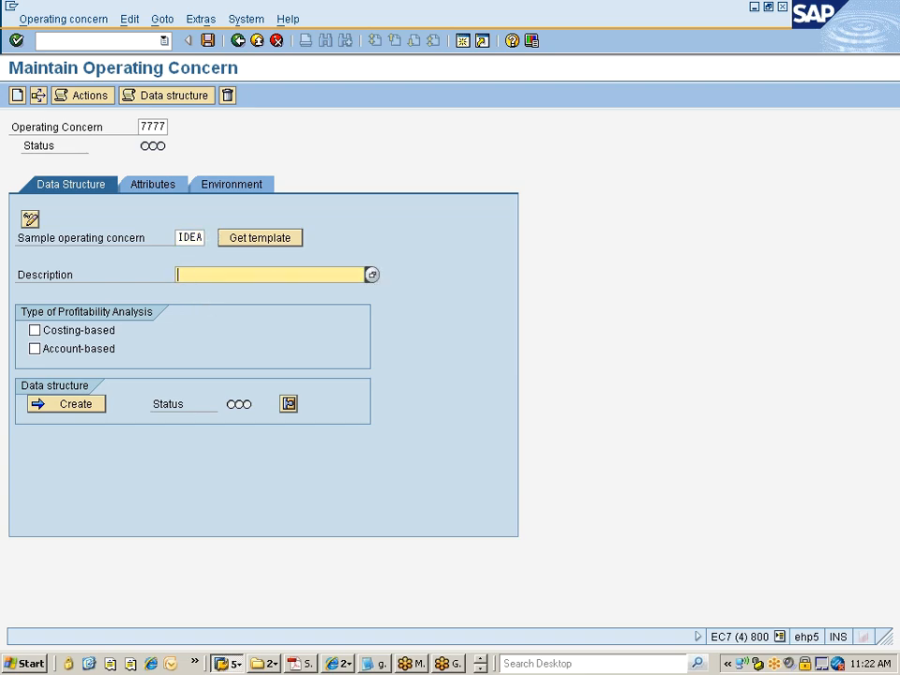
{"action": "type", "text": "OPerating Concer"}
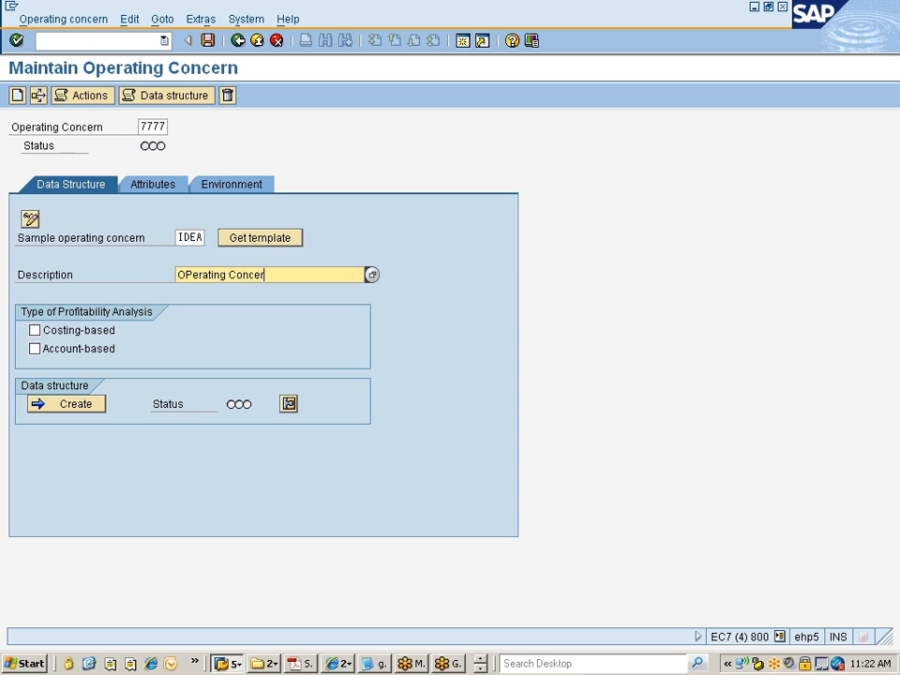
{"action": "type", "text": "n...Nissan Grp"}
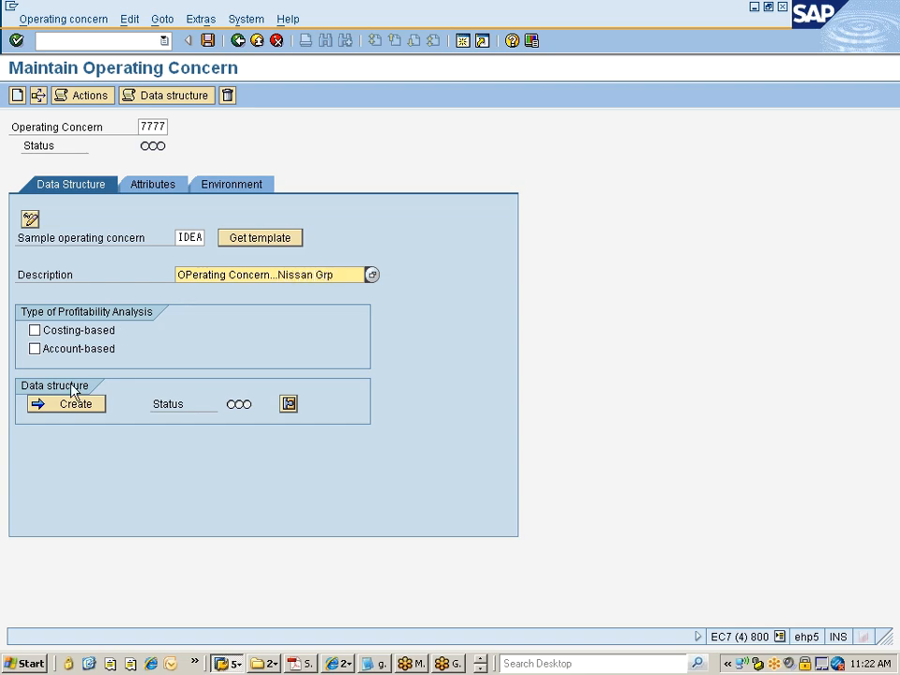
{"action": "left_click", "coordinate": [40, 332]}
{"action": "left_click", "coordinate": [49, 355]}
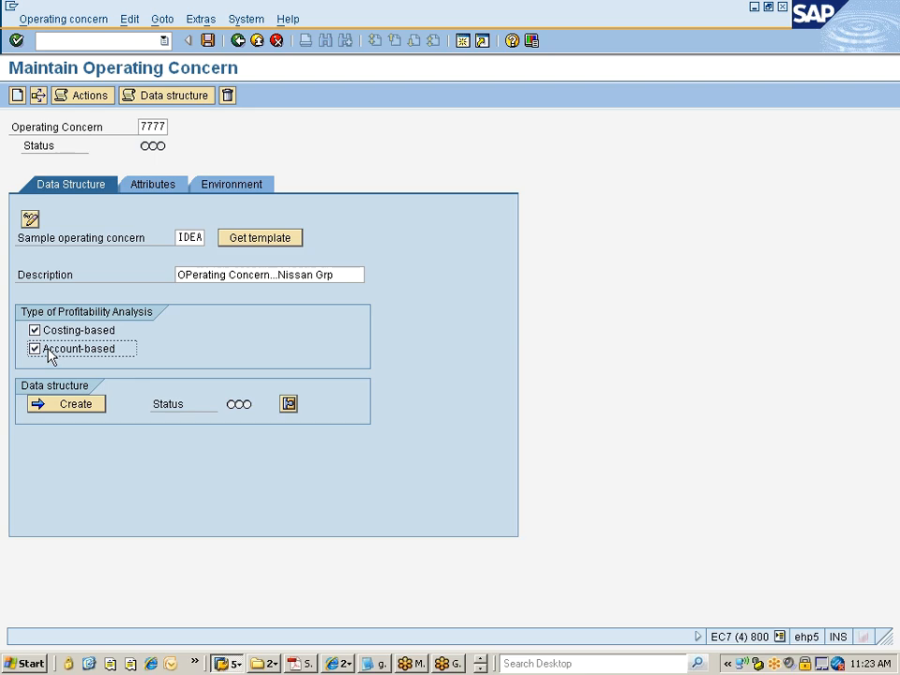
- Create and save operating concern 7777, acknowledging the caution about cross-client settings
{"action": "left_click", "coordinate": [69, 413]}
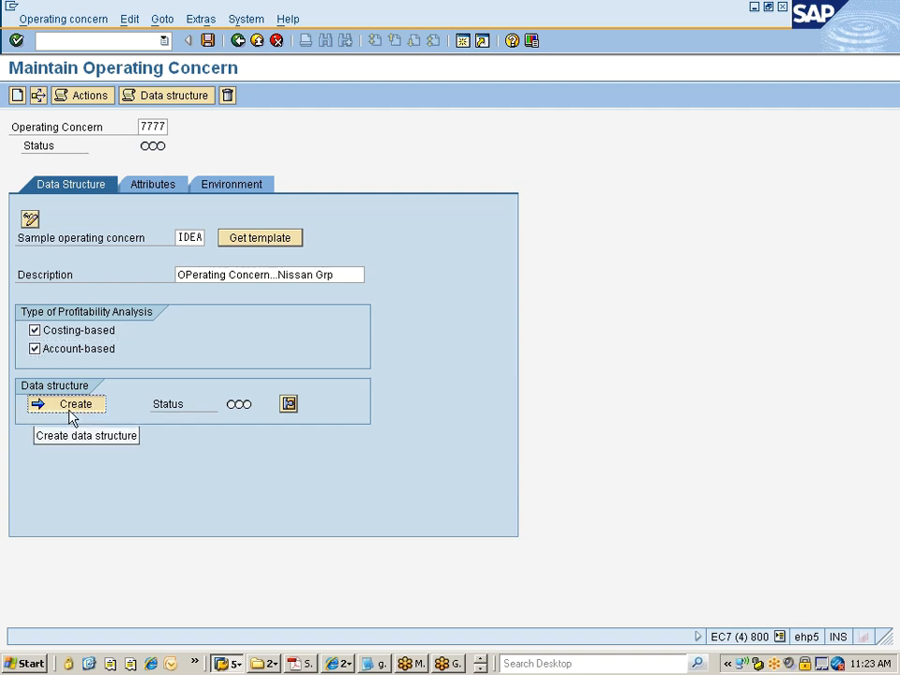
{"action": "key", "text": "Return"}
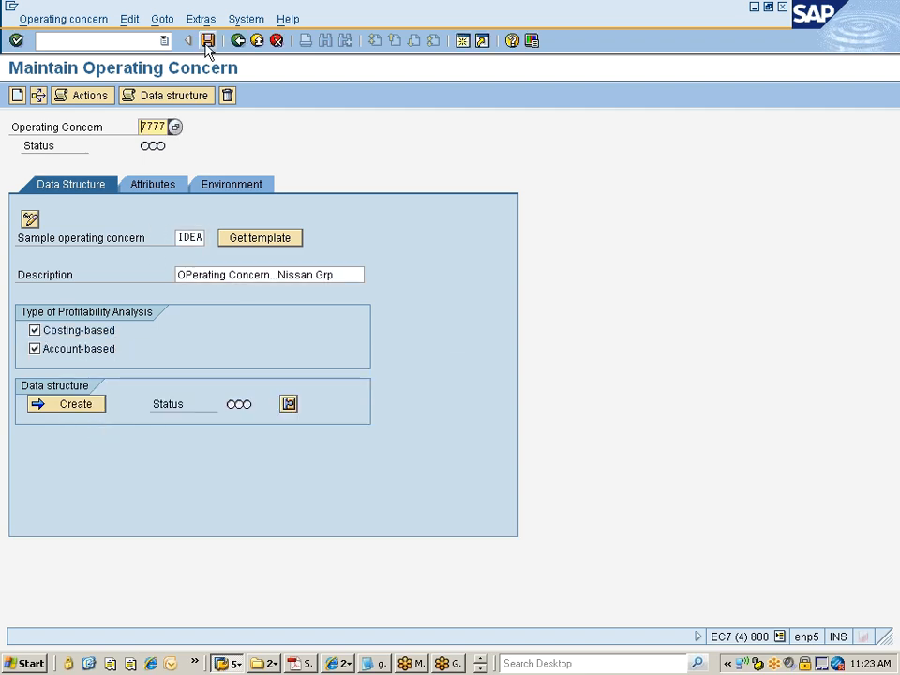
{"action": "left_click", "coordinate": [17, 97]}
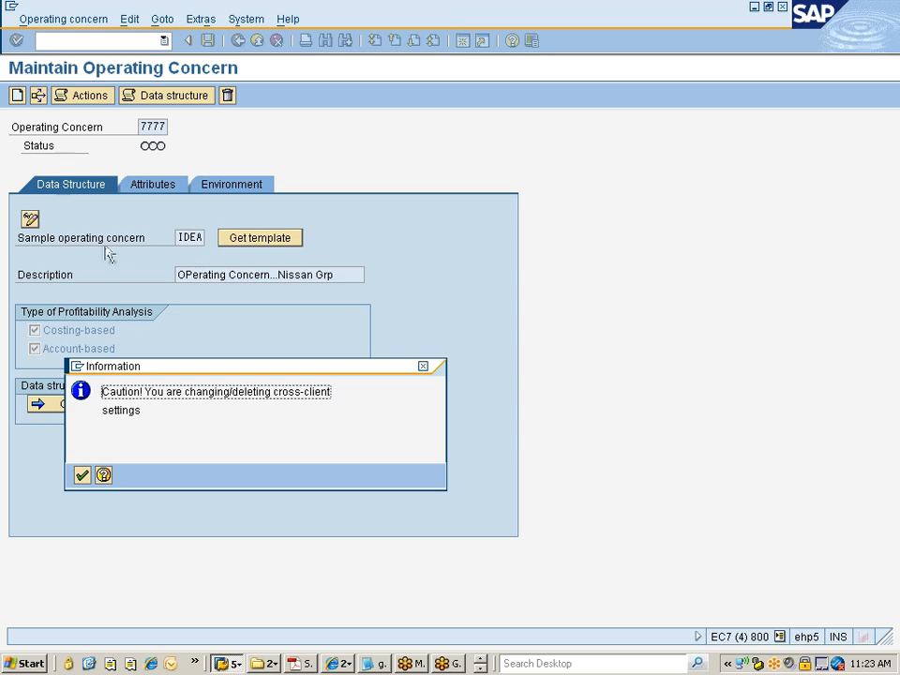
{"action": "key", "text": "Return"}
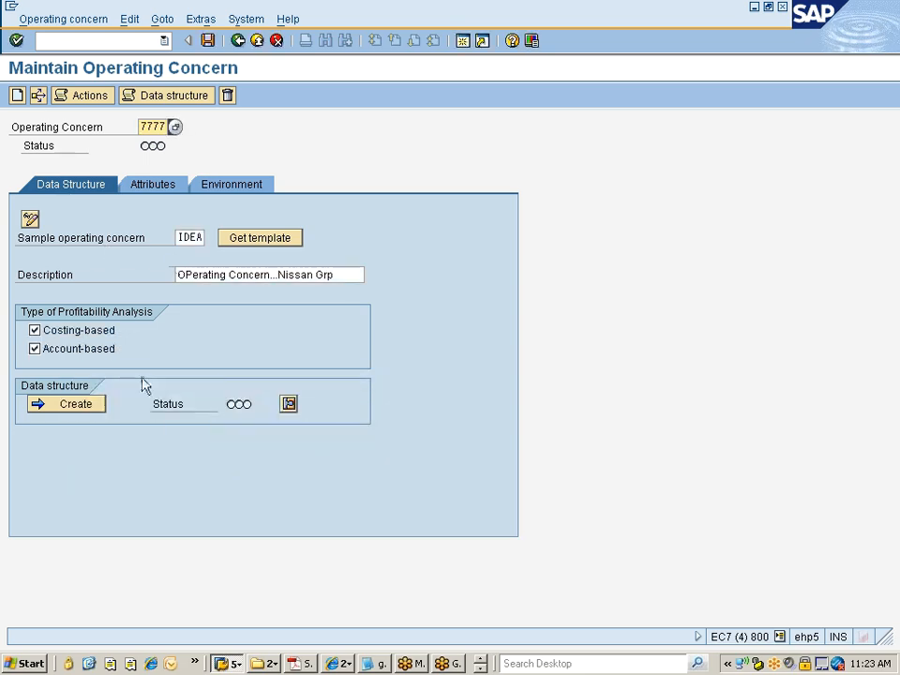
{"action": "left_click", "coordinate": [208, 42]}
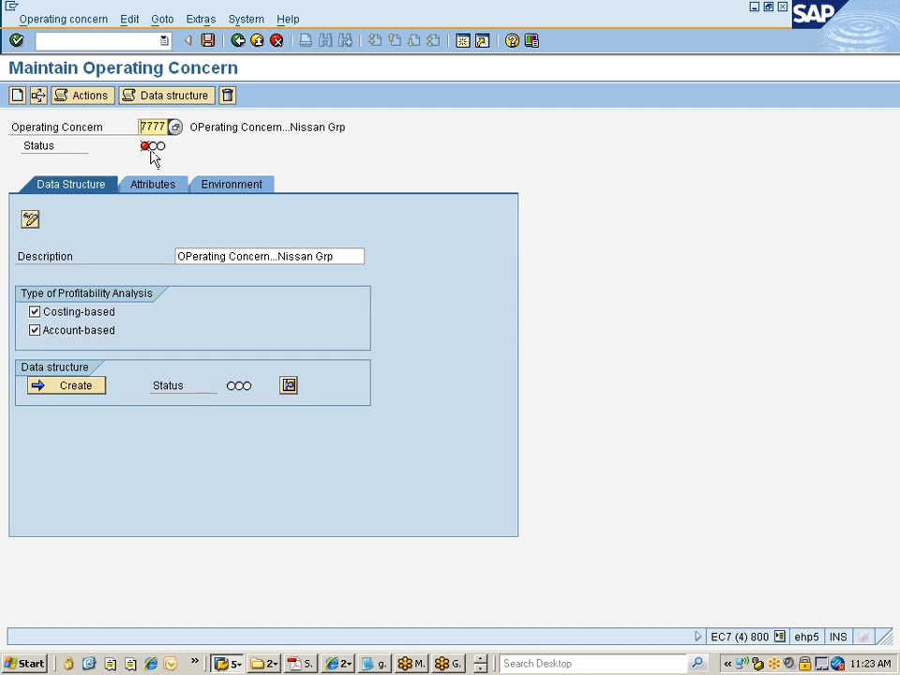
- Switch the operating concern to display mode and view the detail status for its data structures
{"action": "mouse_move", "coordinate": [150, 157]}
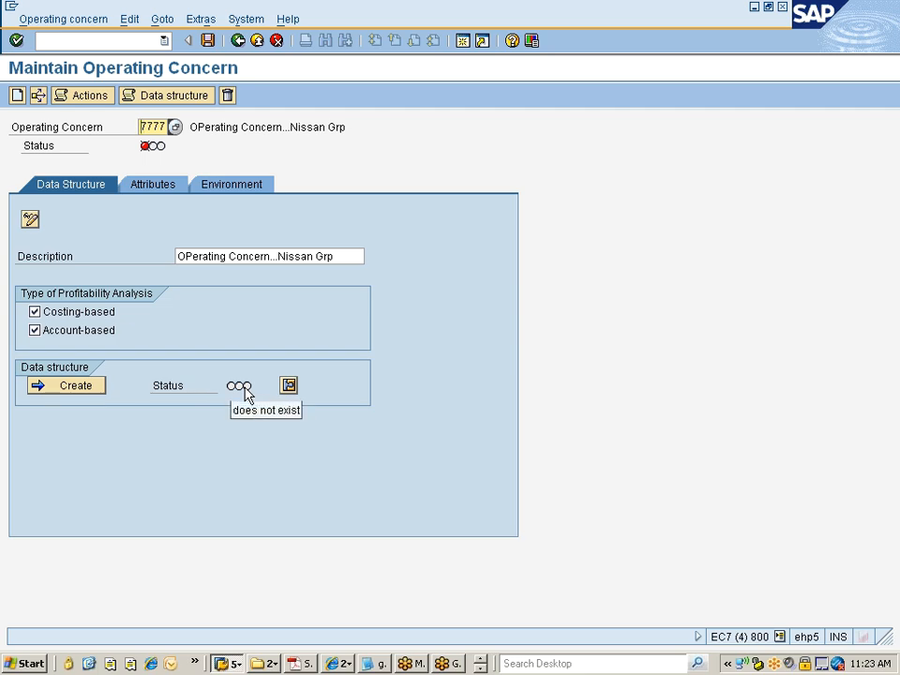
{"action": "left_click", "coordinate": [31, 220]}
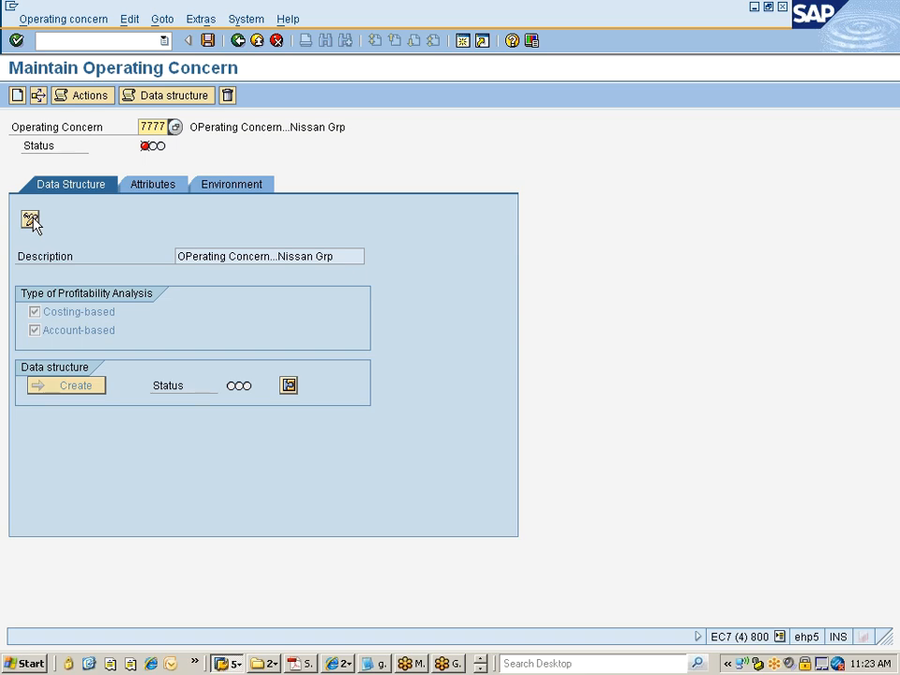
{"action": "left_click", "coordinate": [289, 387]}
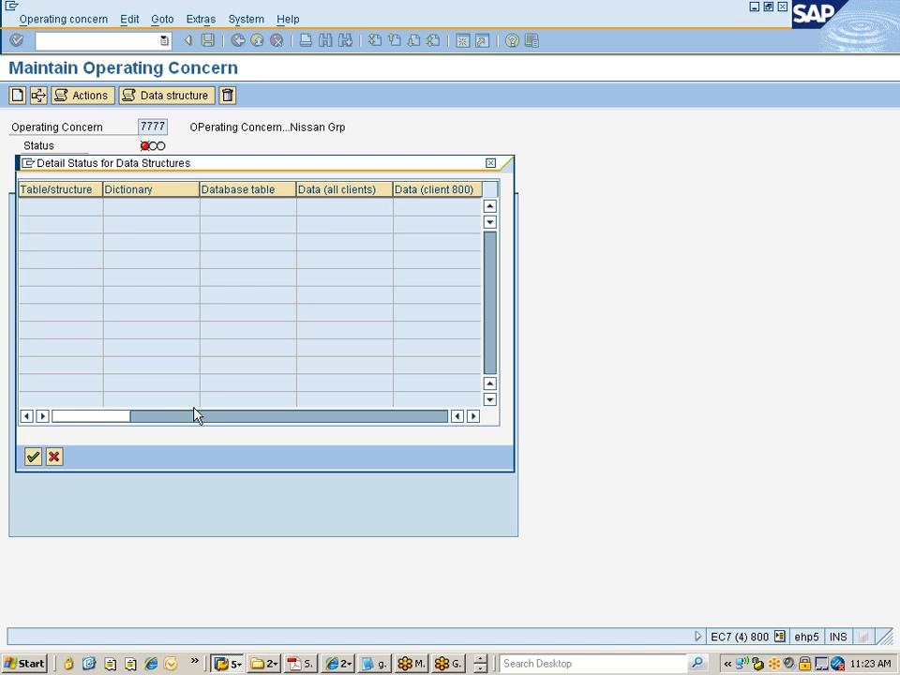
{"action": "left_click", "coordinate": [35, 459]}
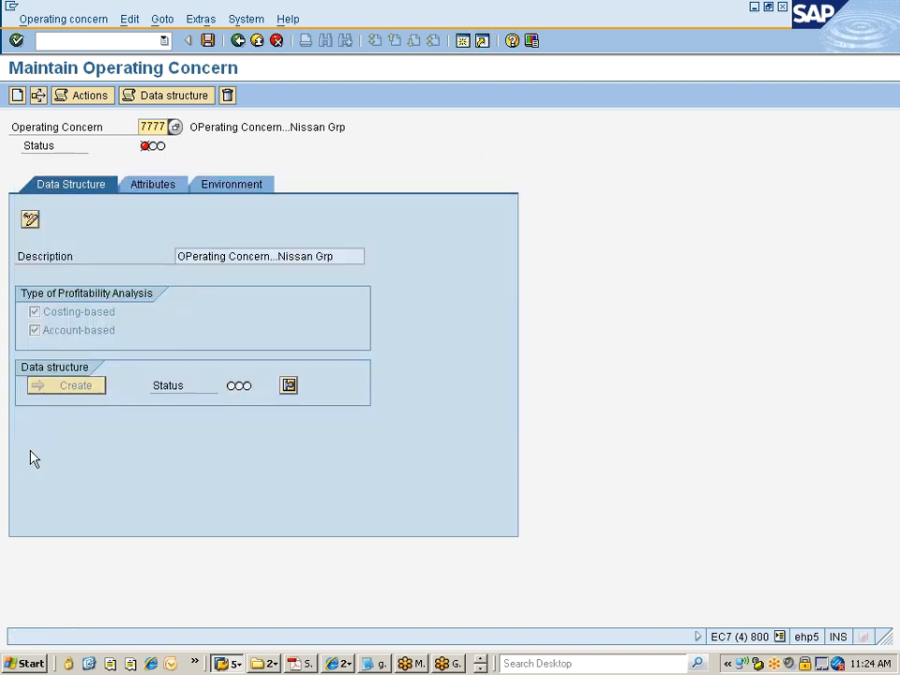
- Return operating concern 7777 to change mode, acknowledge the cross-client caution, and start creating its data structure
{"action": "left_click", "coordinate": [31, 225]}
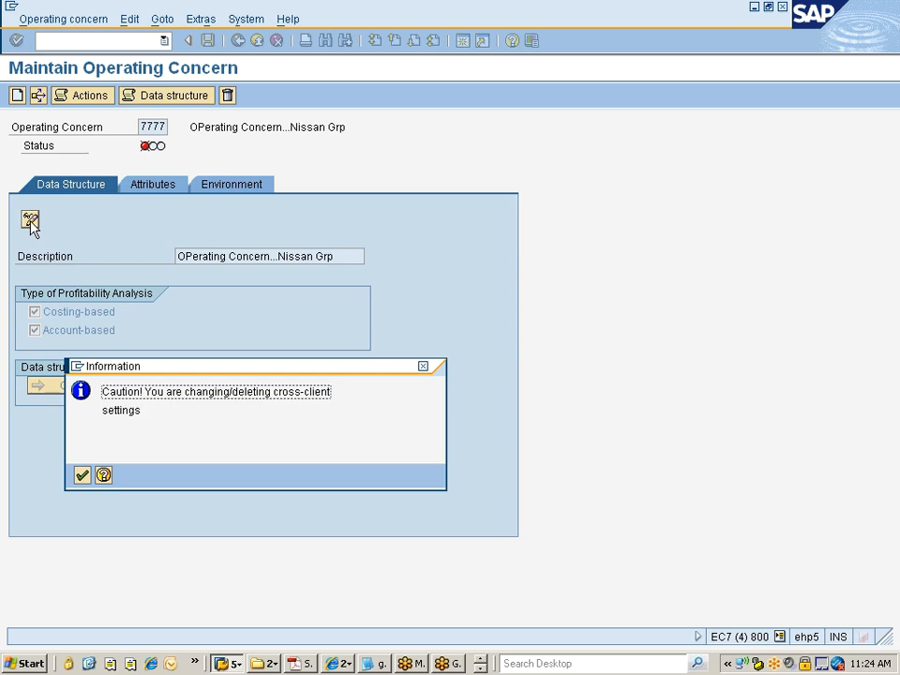
{"action": "key", "text": "Return"}
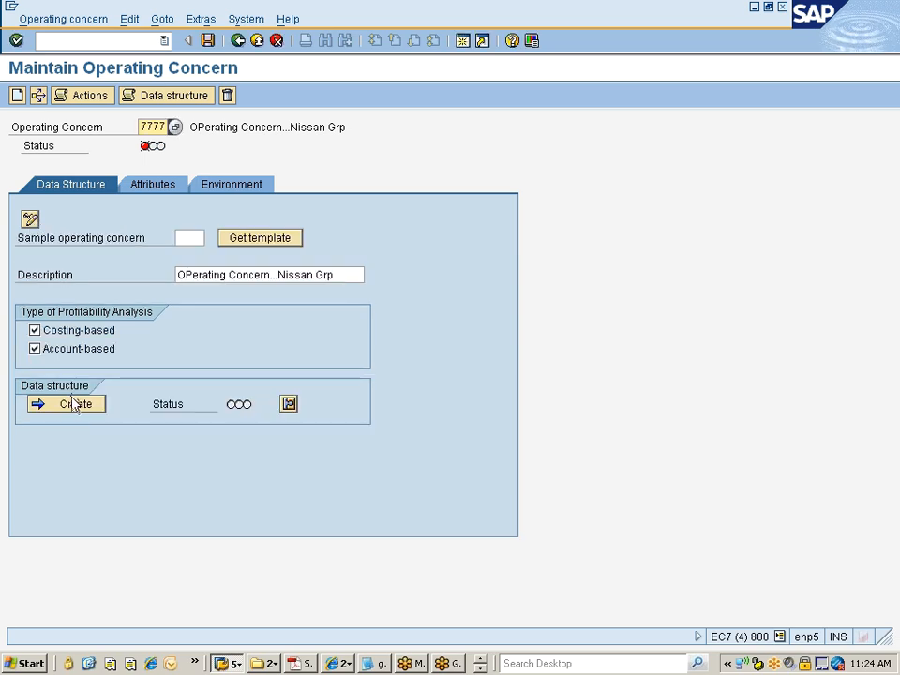
{"action": "left_click", "coordinate": [77, 410]}
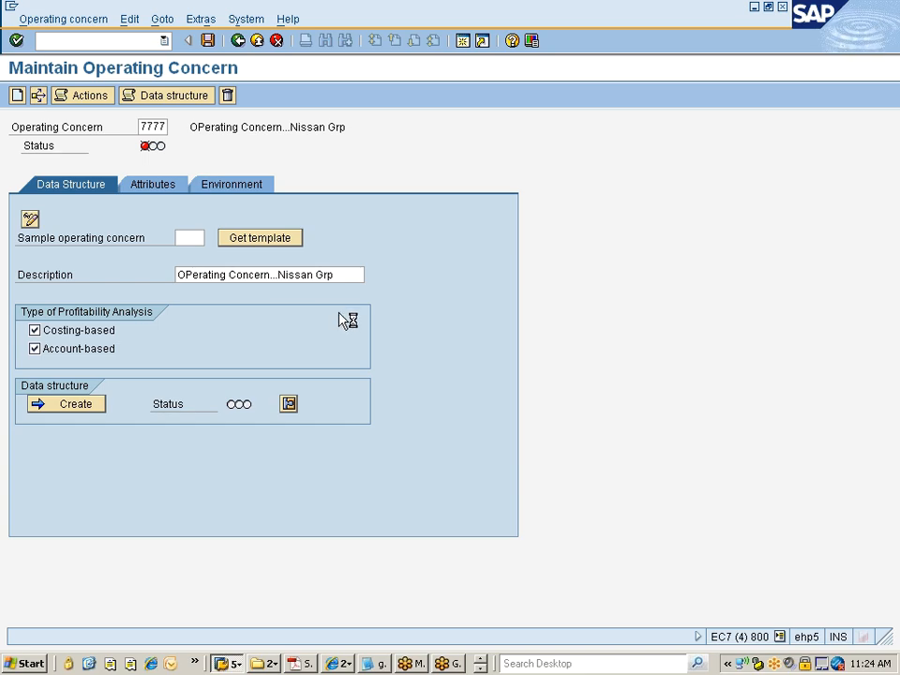
{"action": "left_click", "coordinate": [67, 405]}
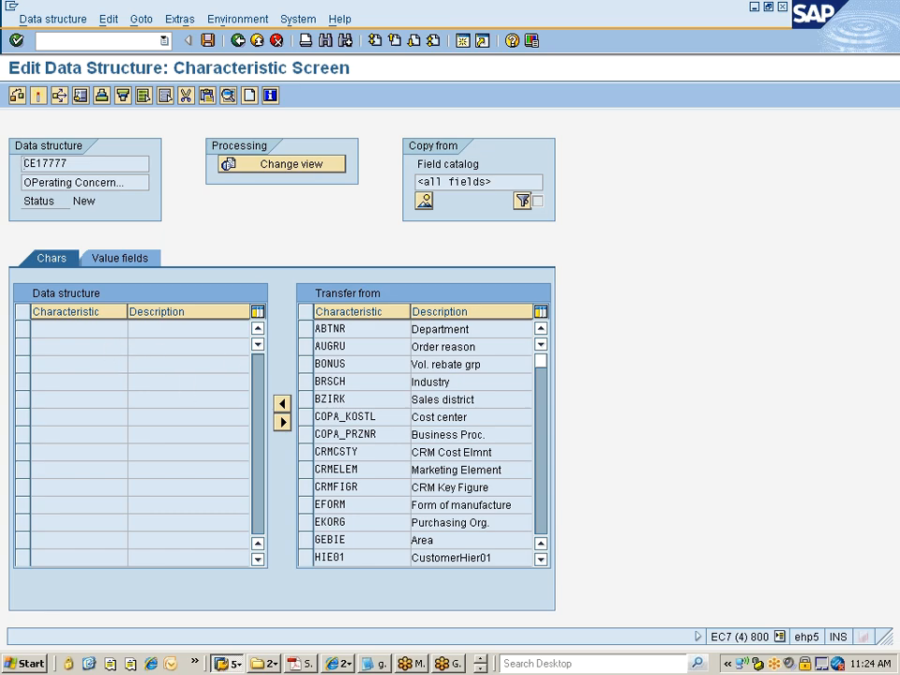
- Transfer characteristics COPA_KOSTL, EKORG, KMMAKL, KMVKBU, KMVKGR, MATKL and PAPH2 into data structure CE17777 and try to activate it
{"action": "left_click", "coordinate": [305, 418]}
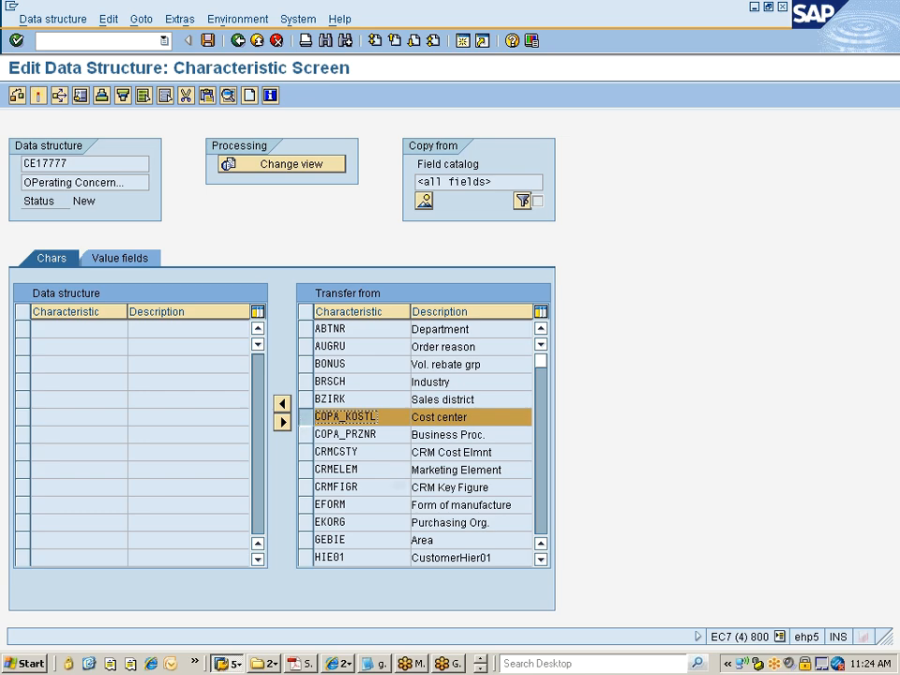
{"action": "left_click", "coordinate": [306, 523], "text": "ctrl"}
{"action": "scroll", "coordinate": [423, 444], "scroll_direction": "down", "scroll_amount": 2}
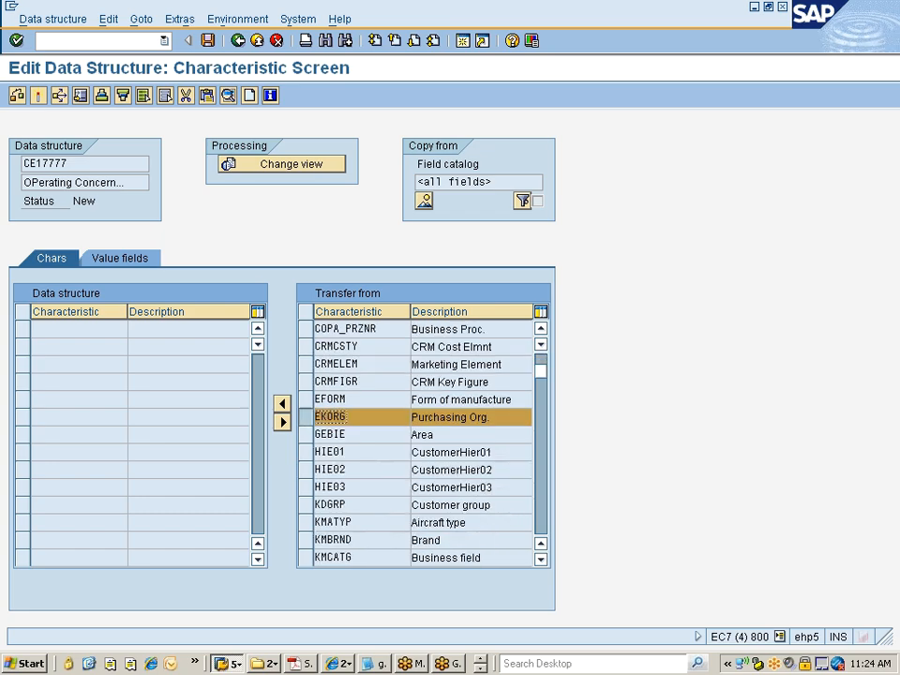
{"action": "scroll", "coordinate": [423, 444], "scroll_direction": "down", "scroll_amount": 3}
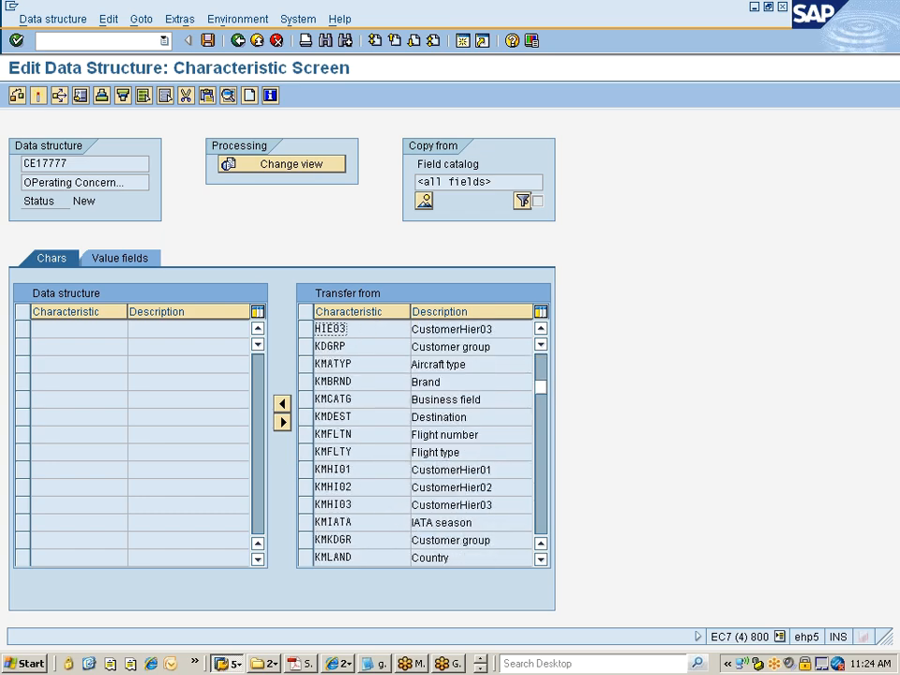
{"action": "scroll", "coordinate": [423, 444], "scroll_direction": "down", "scroll_amount": 1}
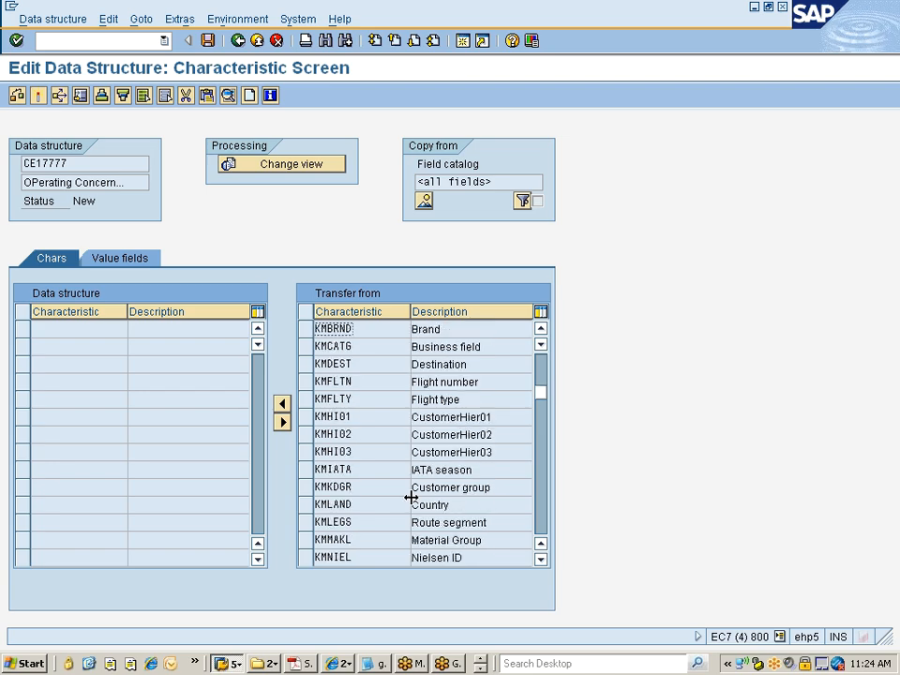
{"action": "left_click", "coordinate": [306, 540]}
{"action": "scroll", "coordinate": [379, 509], "scroll_direction": "down", "scroll_amount": 2}
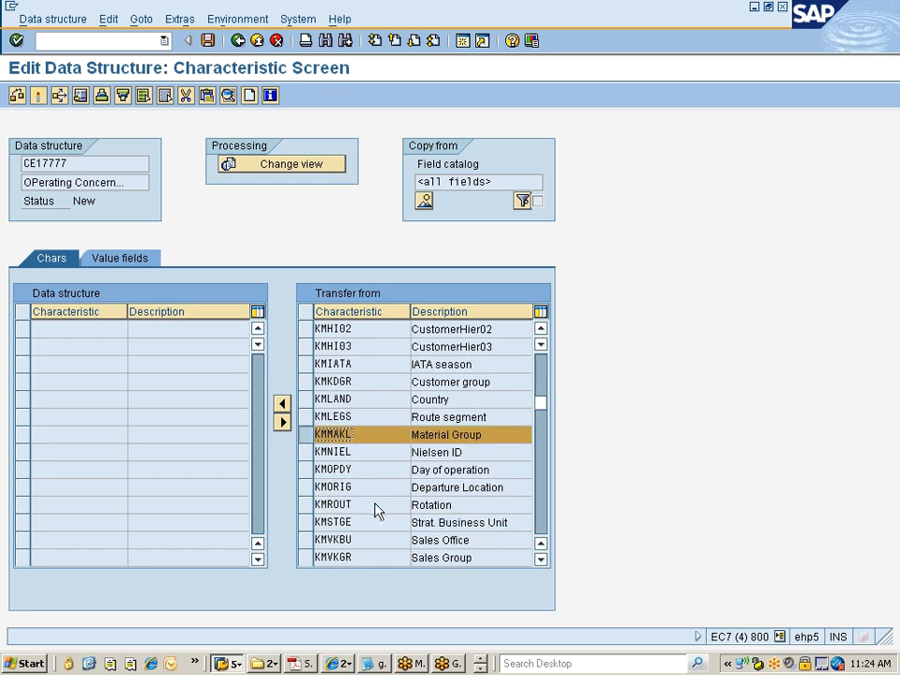
{"action": "scroll", "coordinate": [378, 510], "scroll_direction": "down", "scroll_amount": 1}
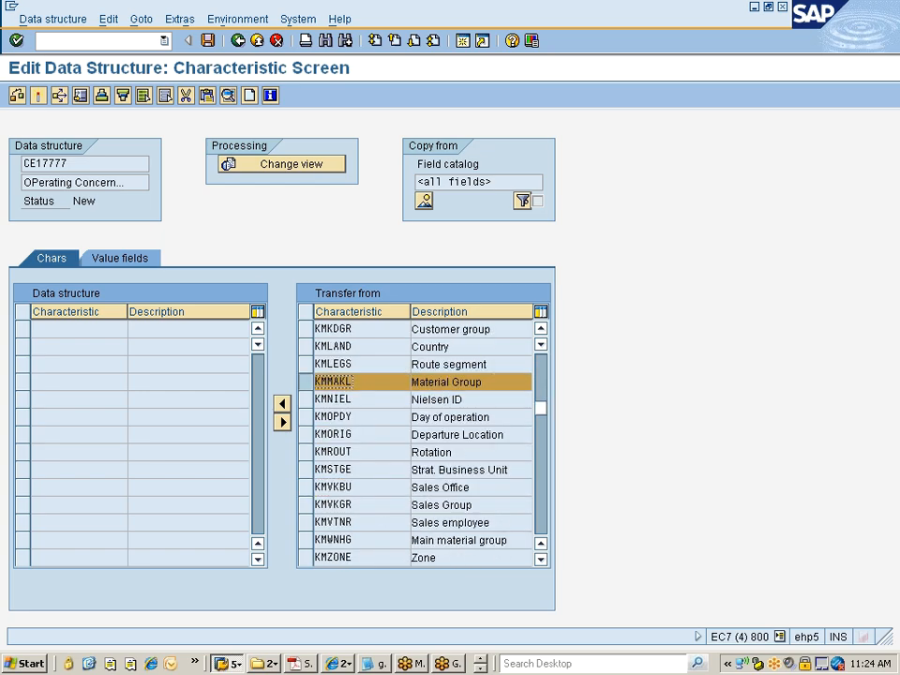
{"action": "left_click", "coordinate": [307, 488]}
{"action": "left_click", "coordinate": [307, 505]}
{"action": "scroll", "coordinate": [378, 494], "scroll_direction": "down", "scroll_amount": 2}
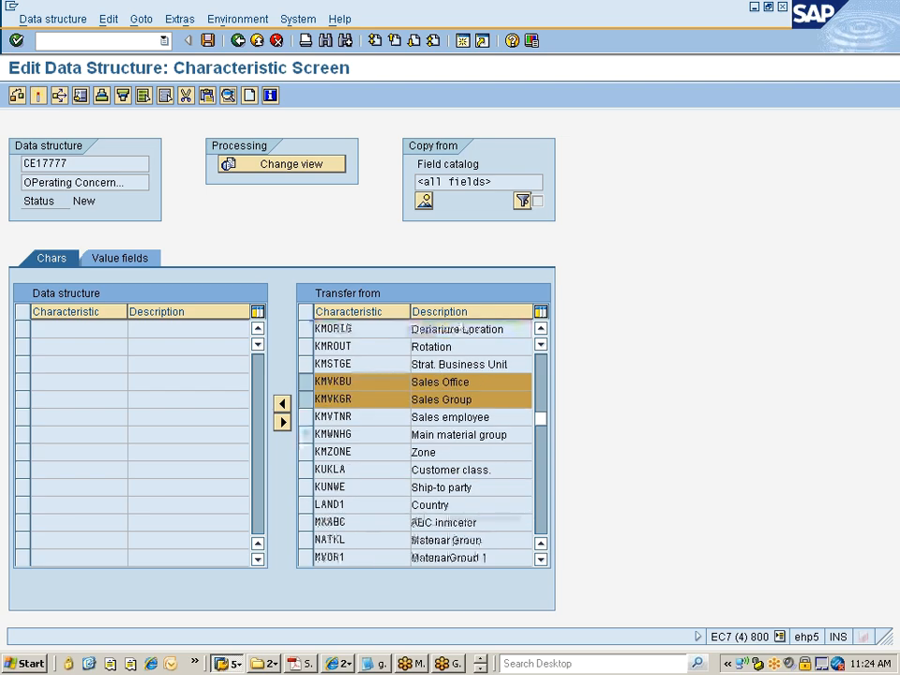
{"action": "left_click", "coordinate": [307, 541]}
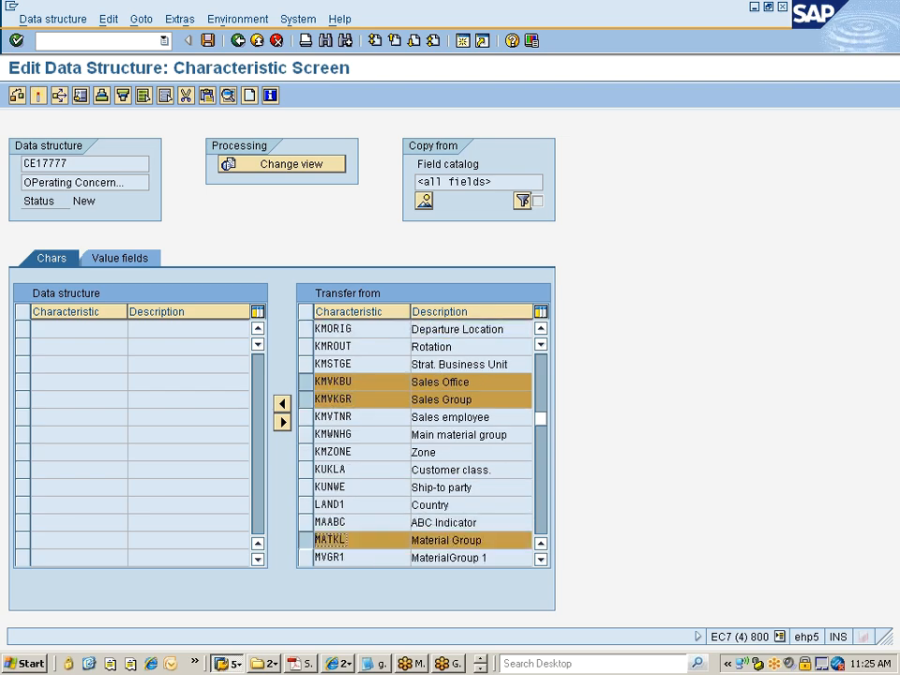
{"action": "scroll", "coordinate": [378, 469], "scroll_direction": "down", "scroll_amount": 1}
{"action": "scroll", "coordinate": [378, 469], "scroll_direction": "down", "scroll_amount": 1}
{"action": "scroll", "coordinate": [422, 440], "scroll_direction": "down", "scroll_amount": 1}
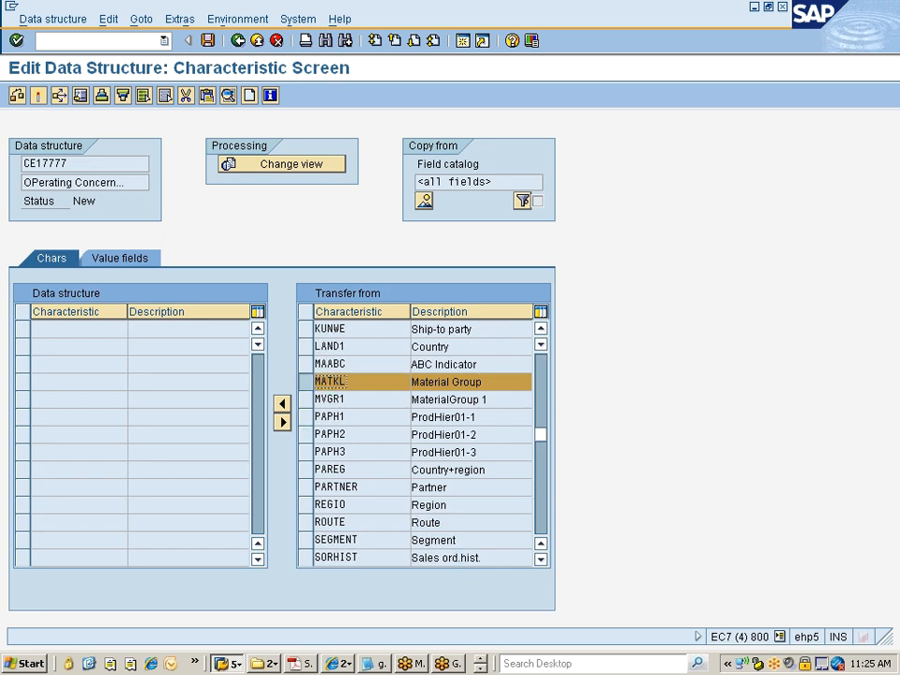
{"action": "scroll", "coordinate": [422, 441], "scroll_direction": "down", "scroll_amount": 1}
{"action": "scroll", "coordinate": [422, 441], "scroll_direction": "down", "scroll_amount": 1}
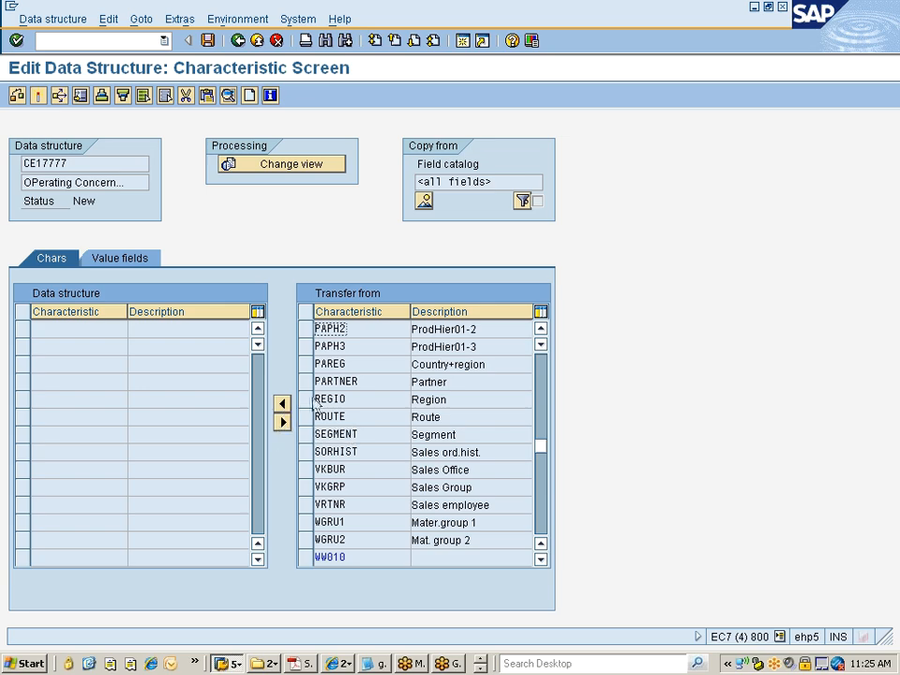
{"action": "left_click", "coordinate": [283, 408]}
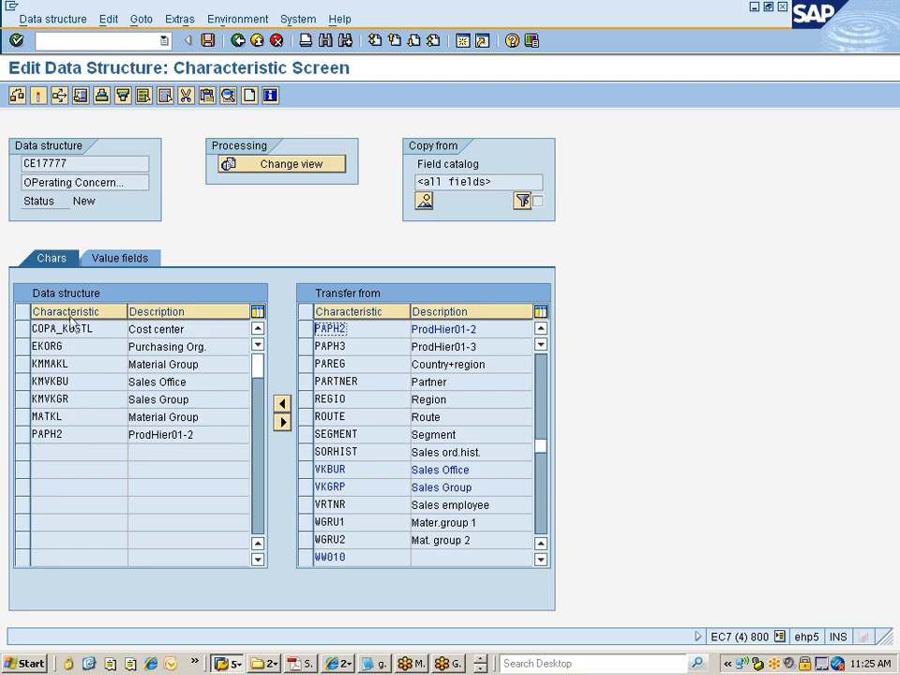
{"action": "left_click", "coordinate": [38, 97]}
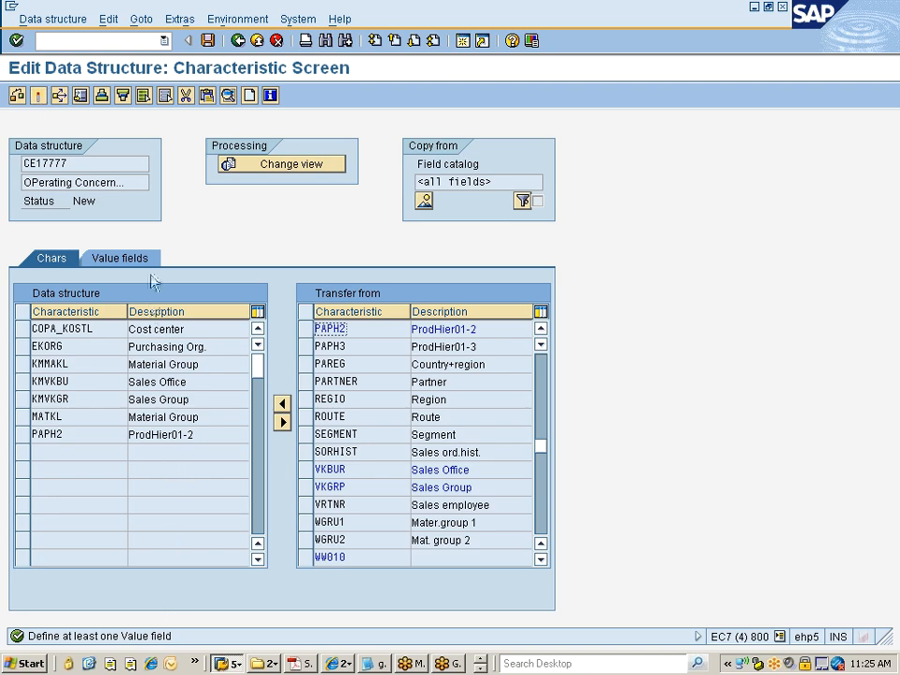
- Show the value fields of data structure CE17777 and mark KWABMG (Quantity variances) and KWABPR (Price variances) for copying
{"action": "left_click", "coordinate": [119, 262]}
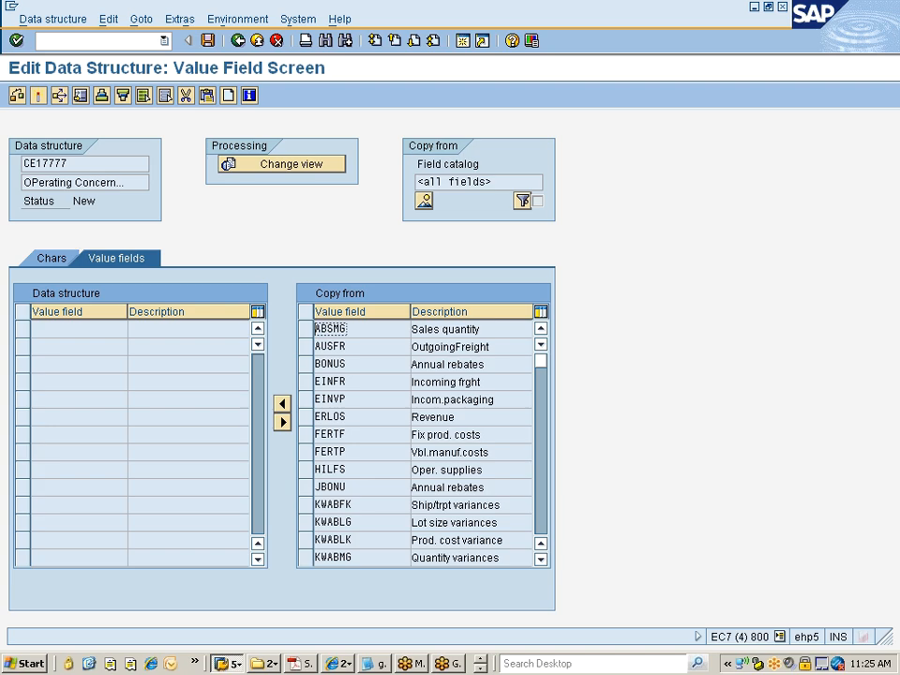
{"action": "scroll", "coordinate": [448, 450], "scroll_direction": "down", "scroll_amount": 1}
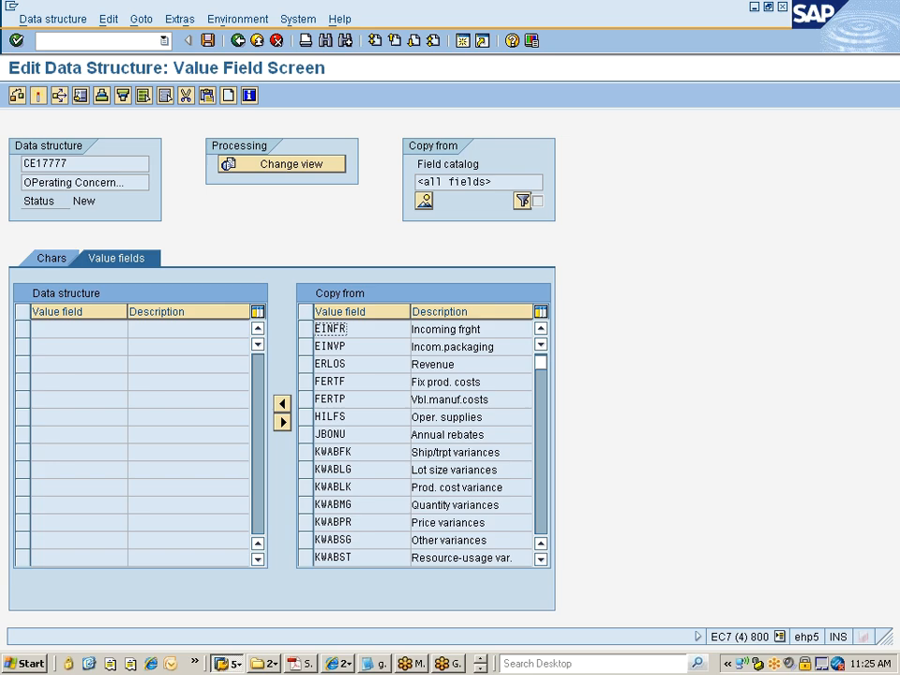
{"action": "left_click", "coordinate": [306, 504]}
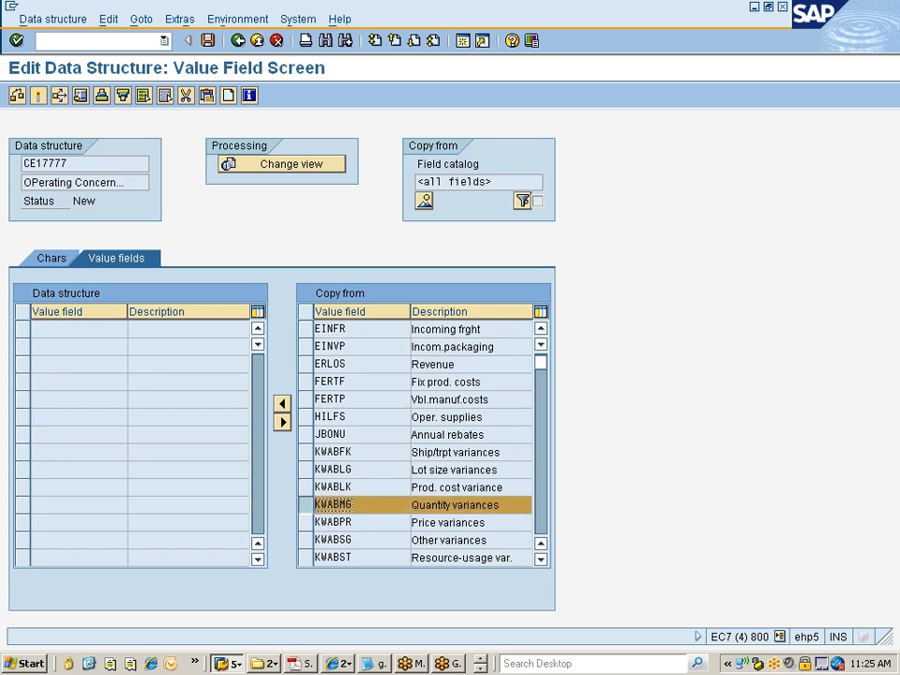
{"action": "left_click", "coordinate": [302, 523], "text": "shift"}
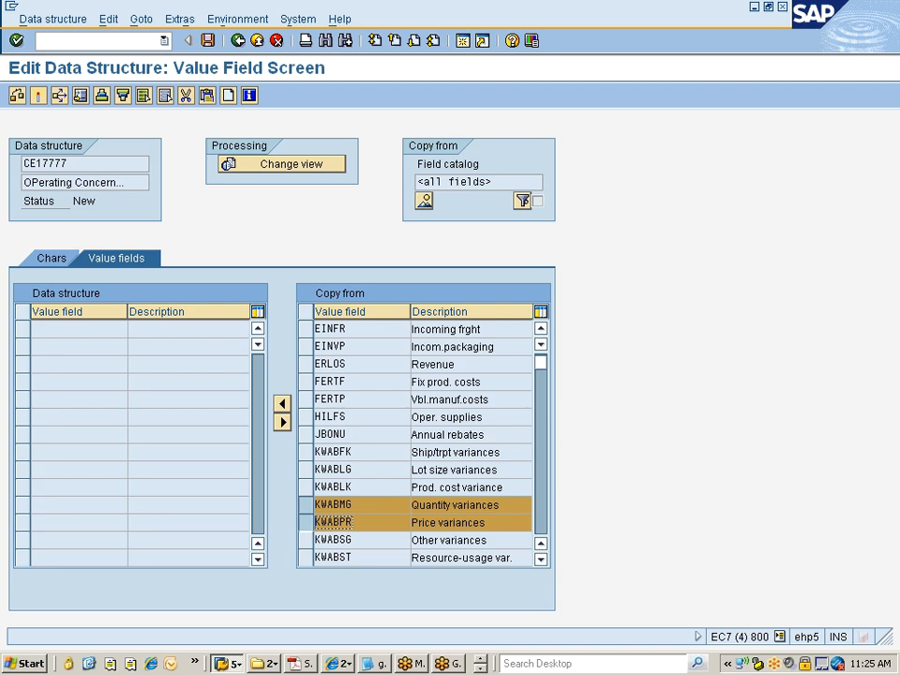
- Add value fields KWLOGI (Logistics) and KWMKAD (Advertising) to the marked fields in the copy-from list
{"action": "scroll", "coordinate": [423, 441], "scroll_direction": "down", "scroll_amount": 1}
{"action": "scroll", "coordinate": [422, 441], "scroll_direction": "down", "scroll_amount": 3}
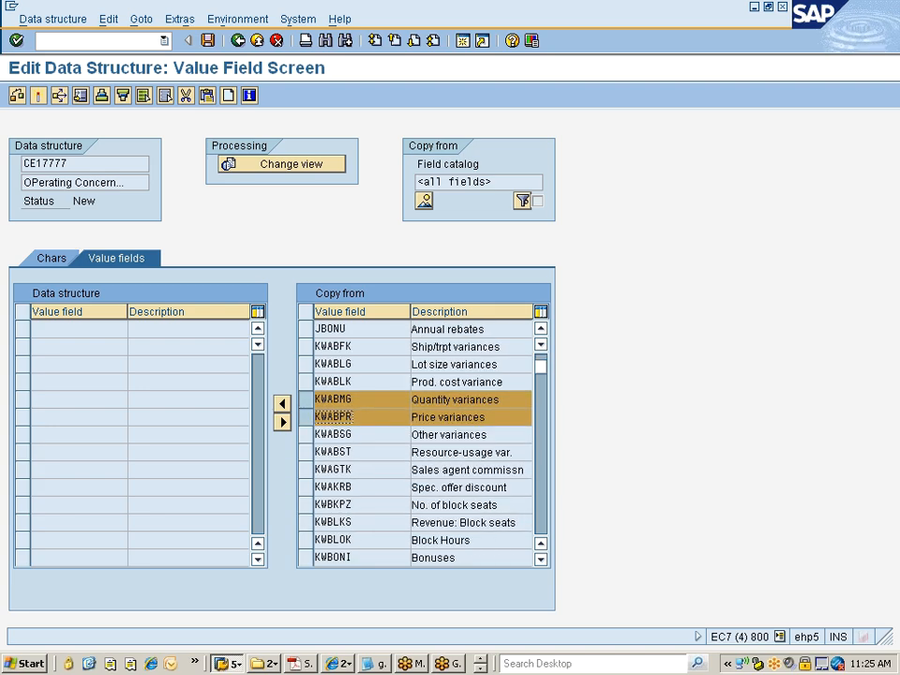
{"action": "scroll", "coordinate": [422, 440], "scroll_direction": "up", "scroll_amount": 1}
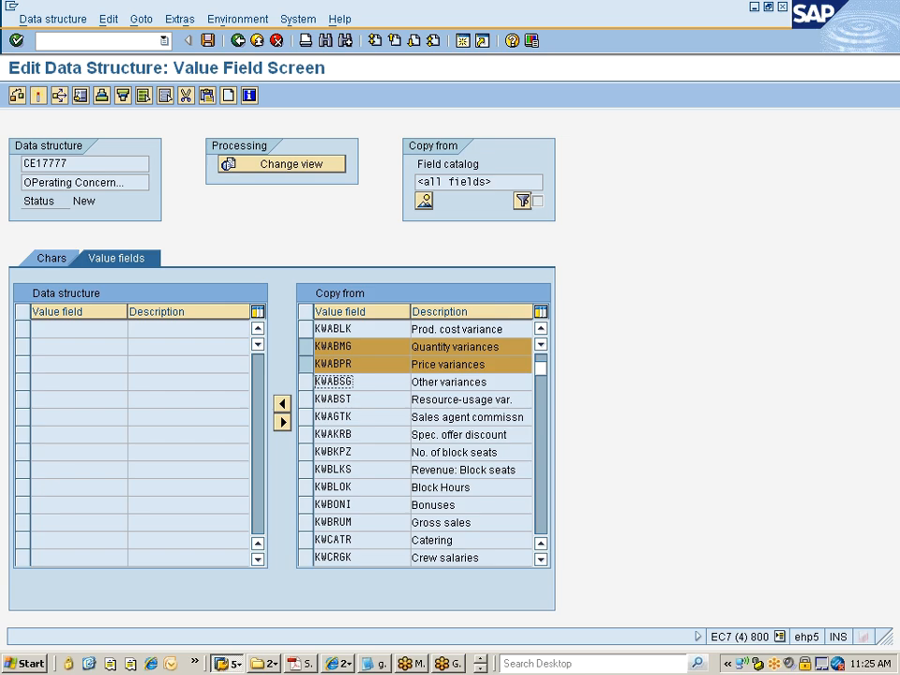
{"action": "scroll", "coordinate": [422, 441], "scroll_direction": "down", "scroll_amount": 1}
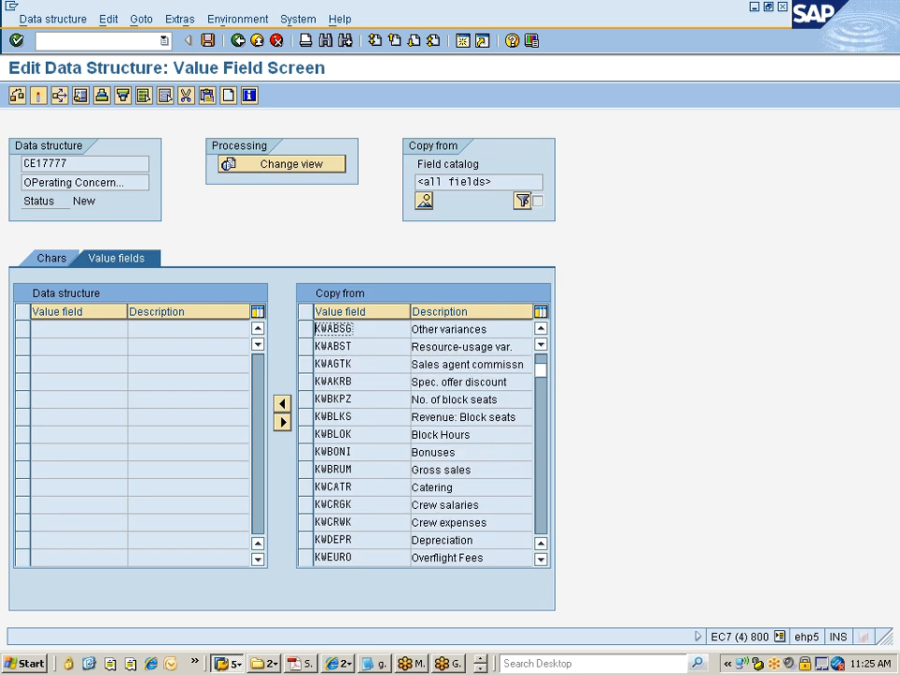
{"action": "scroll", "coordinate": [422, 441], "scroll_direction": "down", "scroll_amount": 1}
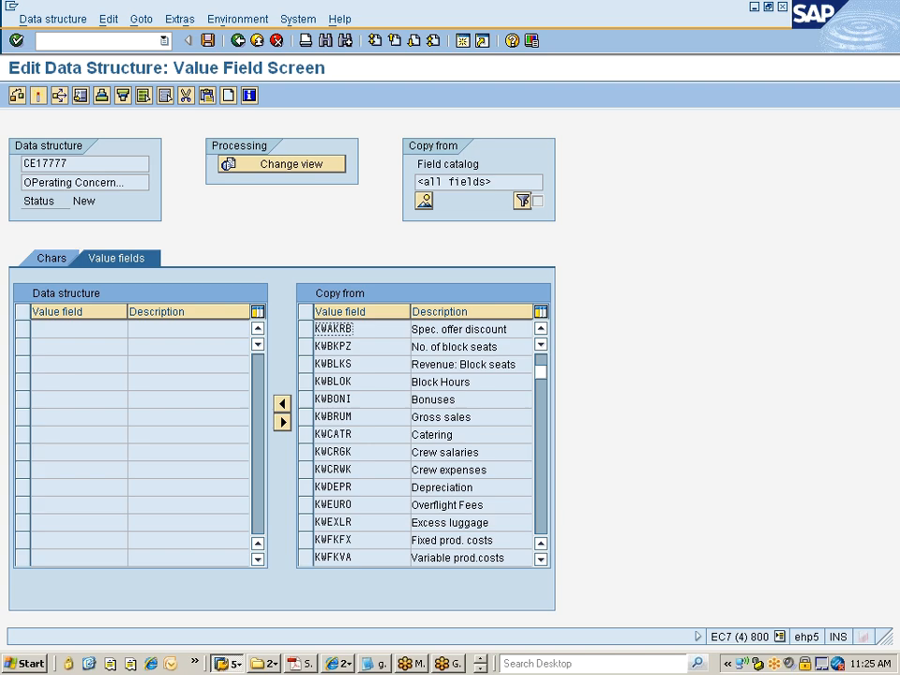
{"action": "scroll", "coordinate": [422, 441], "scroll_direction": "down", "scroll_amount": 1}
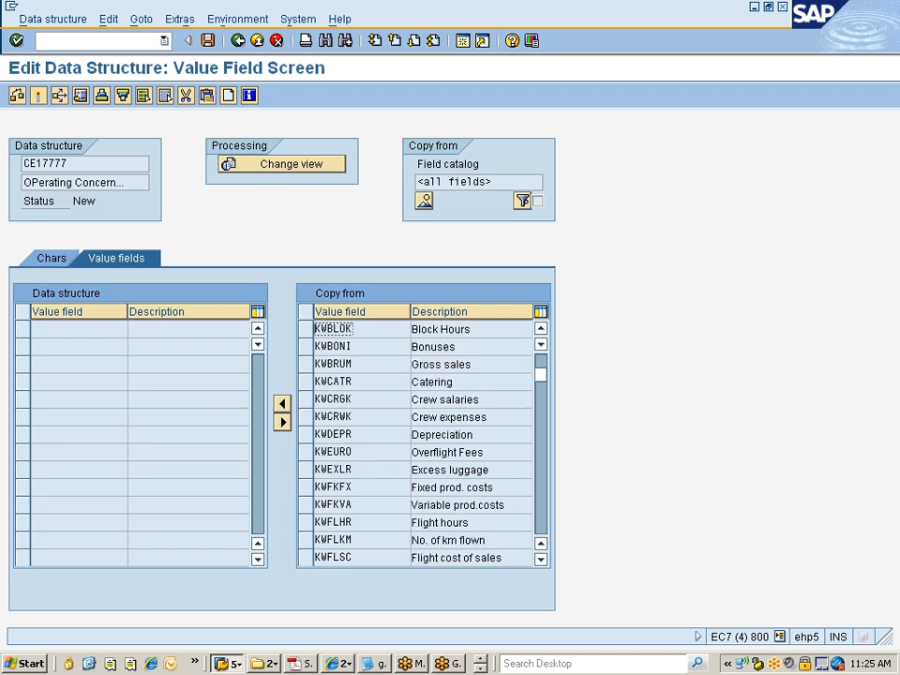
{"action": "scroll", "coordinate": [422, 441], "scroll_direction": "down", "scroll_amount": 1}
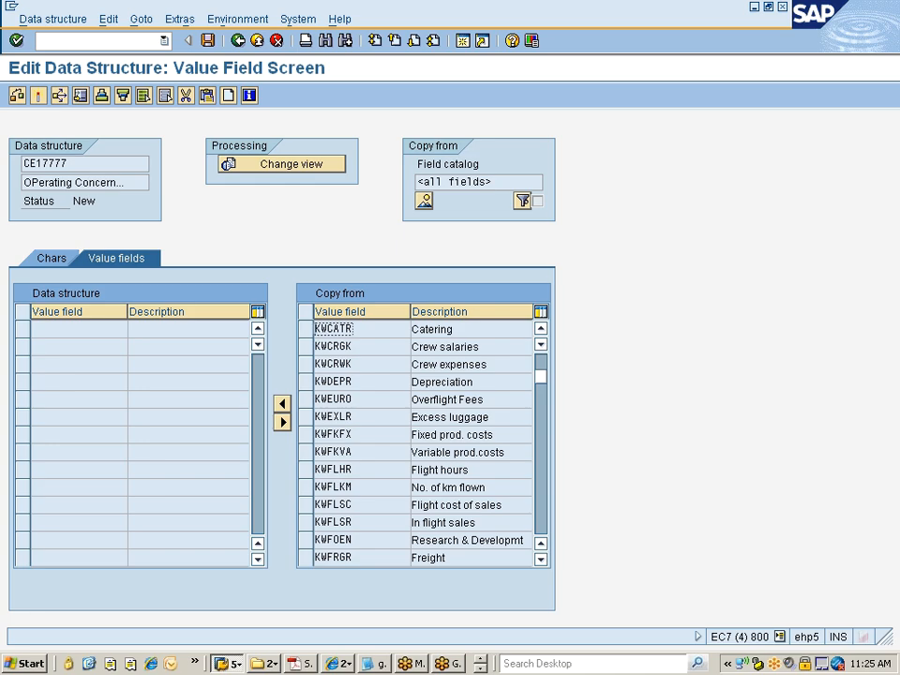
{"action": "scroll", "coordinate": [392, 483], "scroll_direction": "down", "scroll_amount": 2}
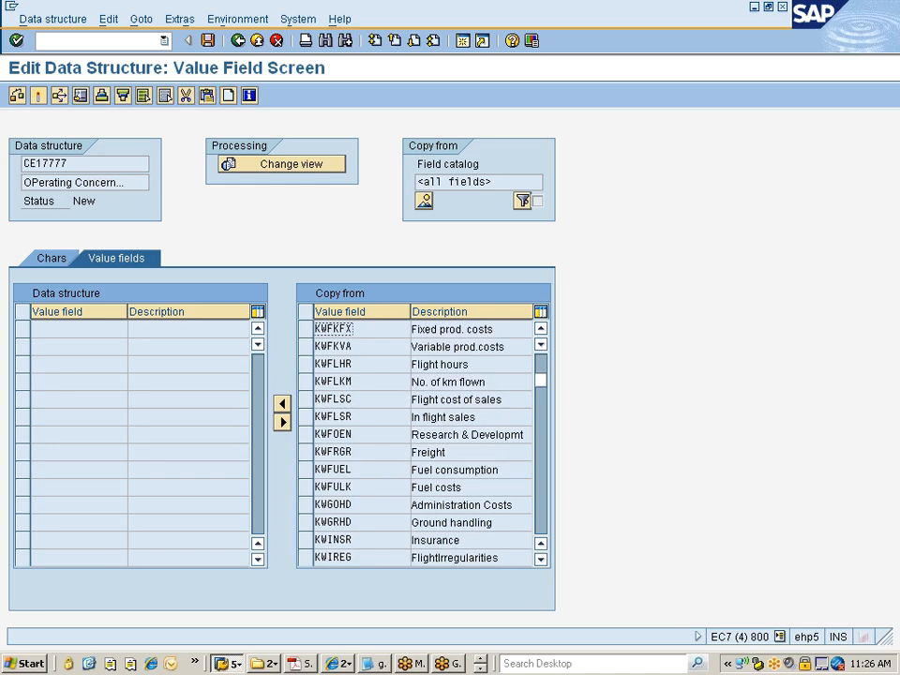
{"action": "scroll", "coordinate": [423, 441], "scroll_direction": "down", "scroll_amount": 1}
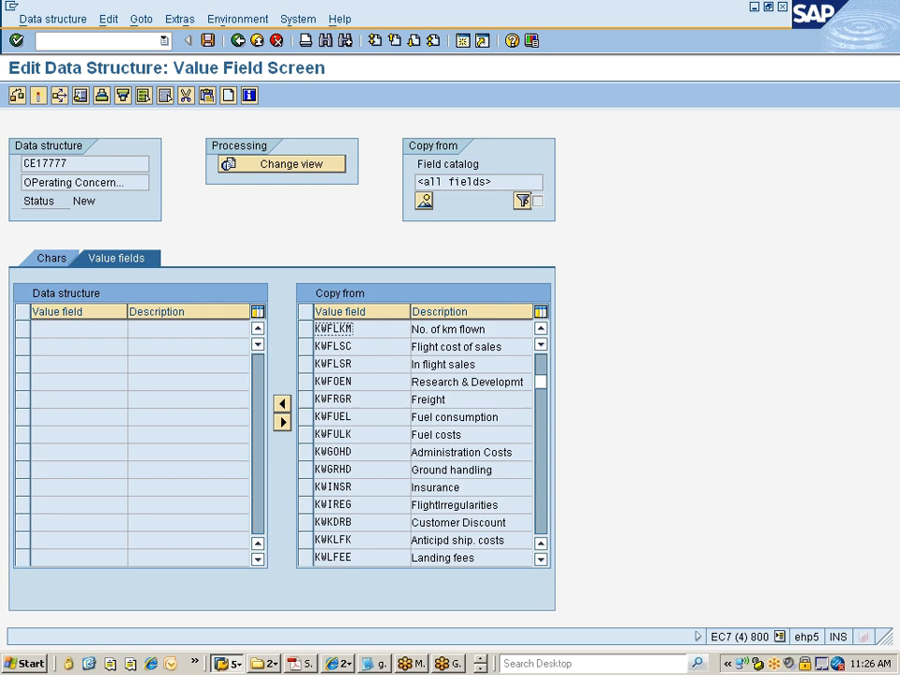
{"action": "scroll", "coordinate": [422, 441], "scroll_direction": "down", "scroll_amount": 1}
{"action": "scroll", "coordinate": [422, 441], "scroll_direction": "down", "scroll_amount": 1}
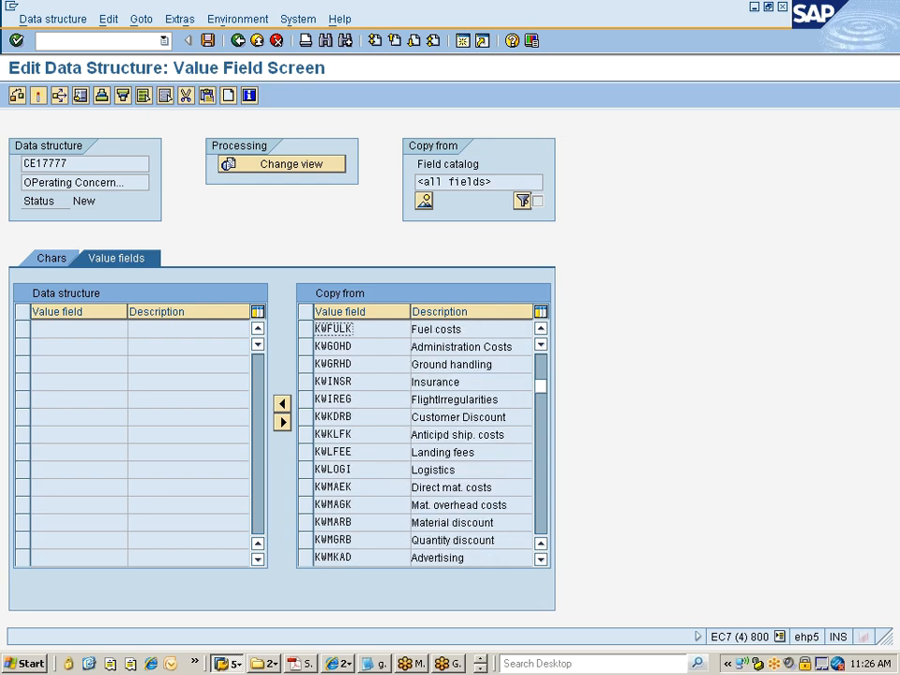
{"action": "left_click", "coordinate": [305, 470]}
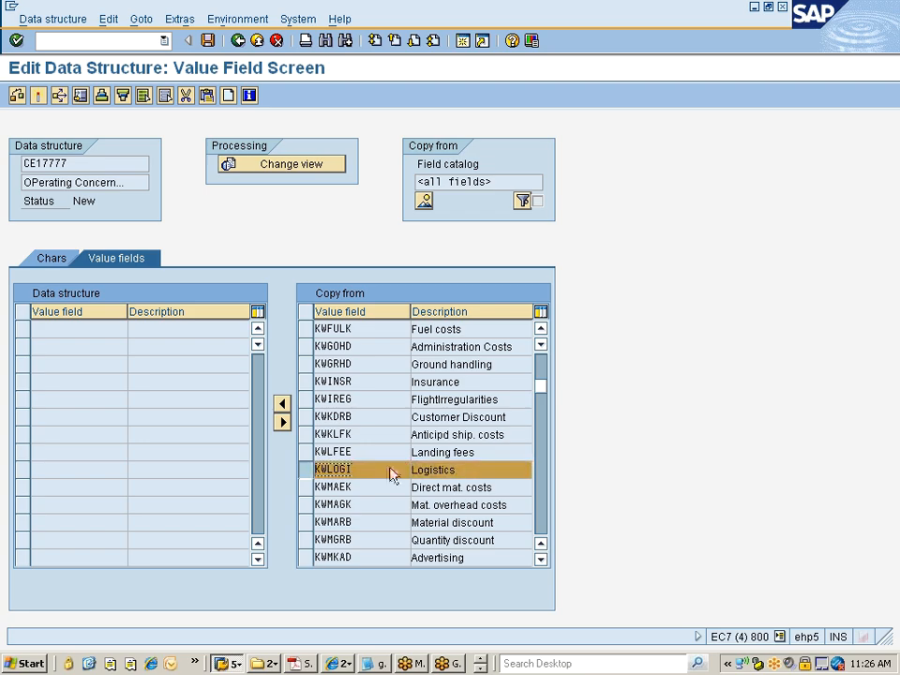
{"action": "scroll", "coordinate": [392, 476], "scroll_direction": "down", "scroll_amount": 1}
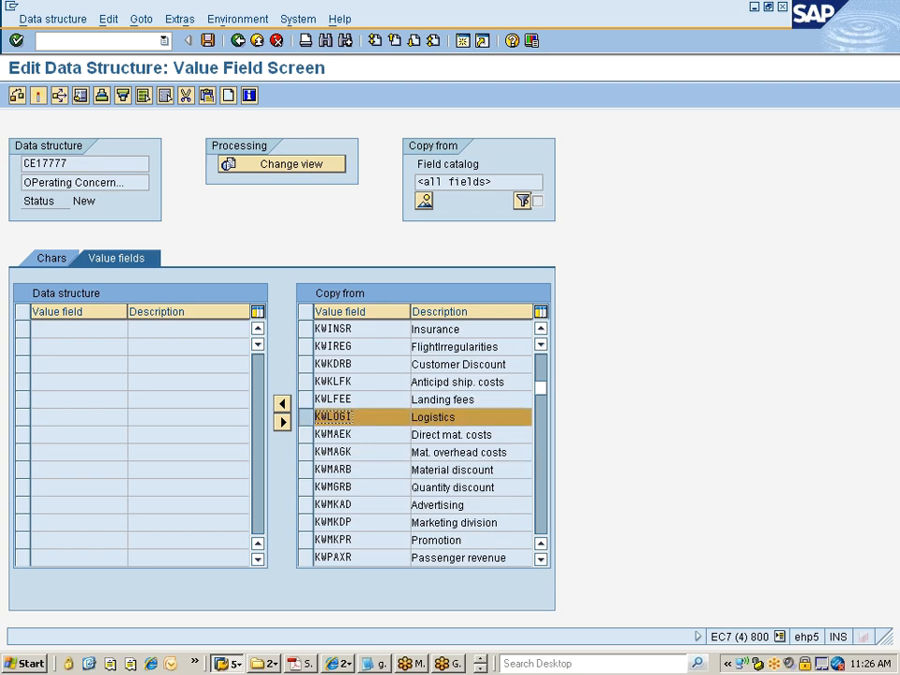
{"action": "left_click", "coordinate": [305, 504]}
- Also mark value fields KWSVME (Sales quantity), KWVERW (Administration) and KWVTID (Sales office) for copying
{"action": "scroll", "coordinate": [372, 498], "scroll_direction": "down", "scroll_amount": 2}
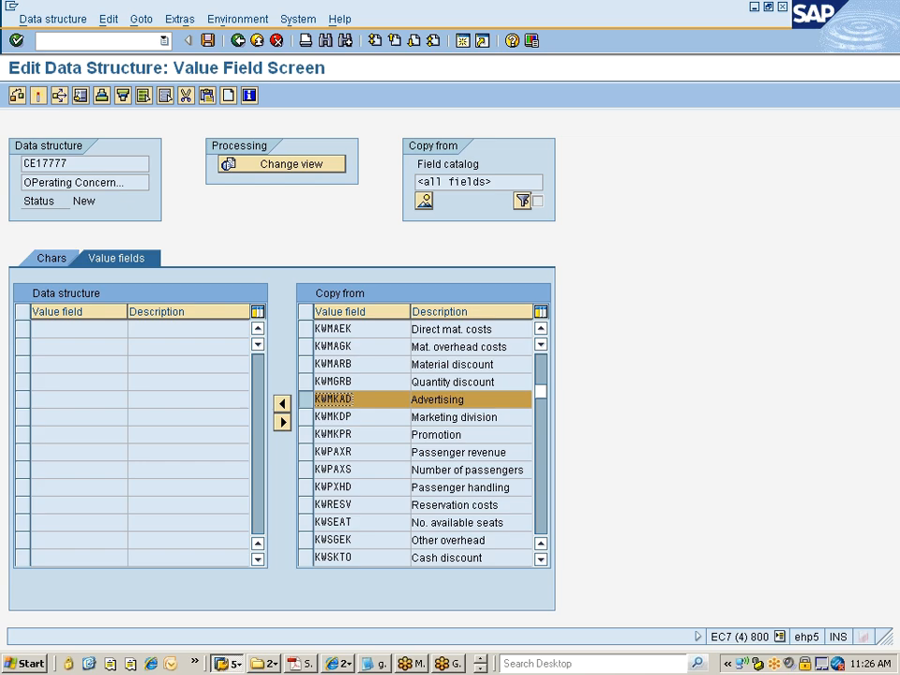
{"action": "scroll", "coordinate": [423, 441], "scroll_direction": "down", "scroll_amount": 1}
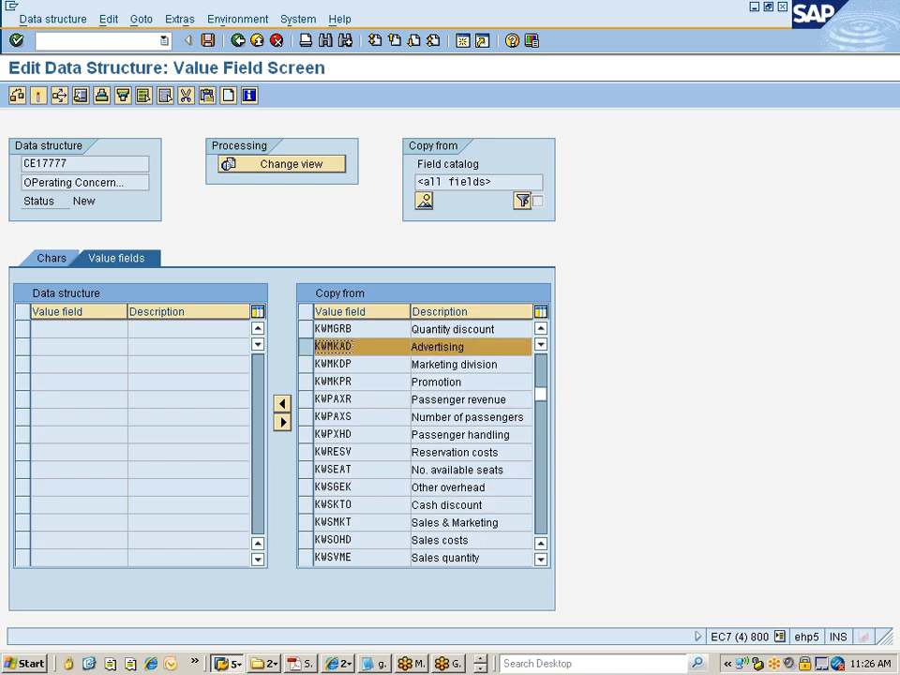
{"action": "scroll", "coordinate": [424, 440], "scroll_direction": "down", "scroll_amount": 1}
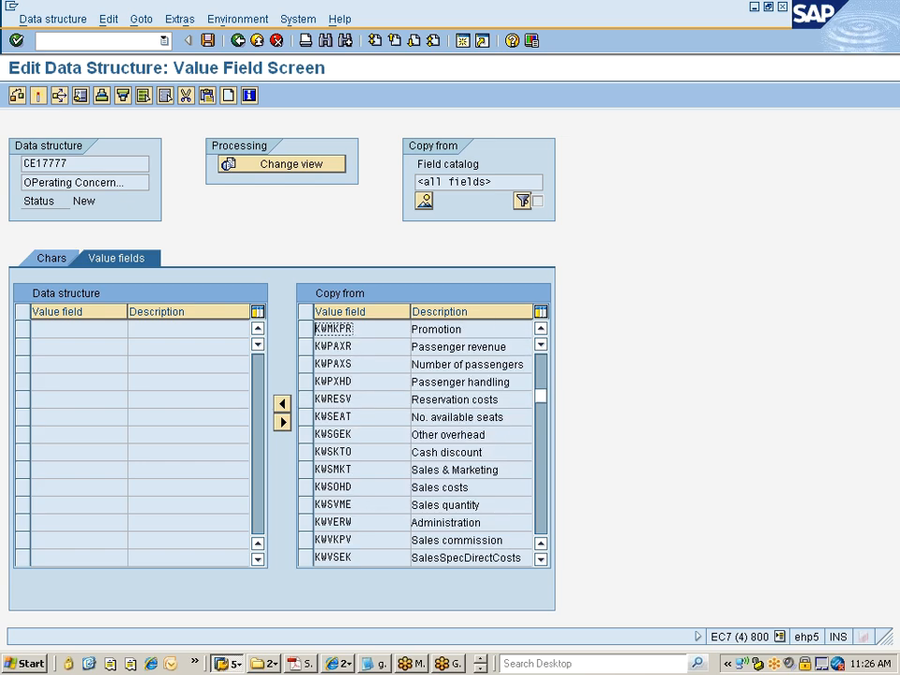
{"action": "left_click", "coordinate": [306, 522]}
{"action": "left_click", "coordinate": [306, 505]}
{"action": "scroll", "coordinate": [310, 506], "scroll_direction": "down", "scroll_amount": 1}
{"action": "scroll", "coordinate": [311, 506], "scroll_direction": "down", "scroll_amount": 1}
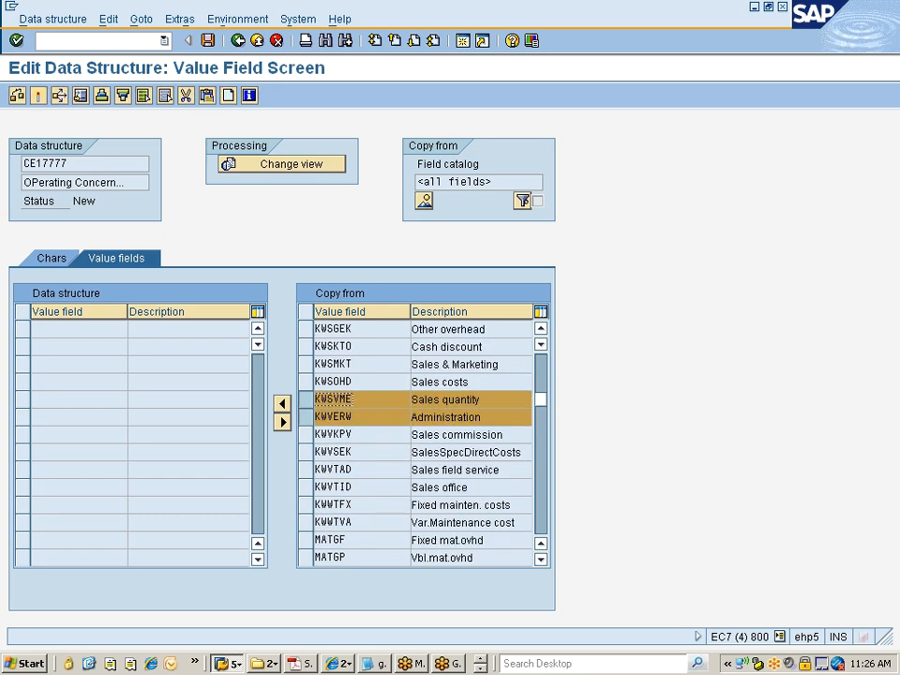
{"action": "scroll", "coordinate": [422, 441], "scroll_direction": "down", "scroll_amount": 1}
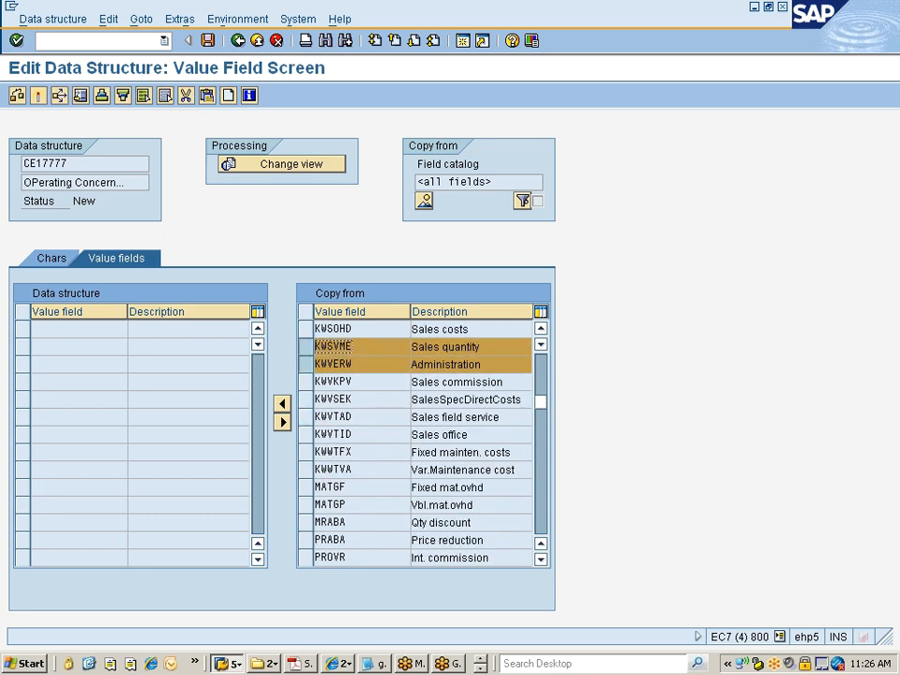
{"action": "left_click", "coordinate": [307, 439]}
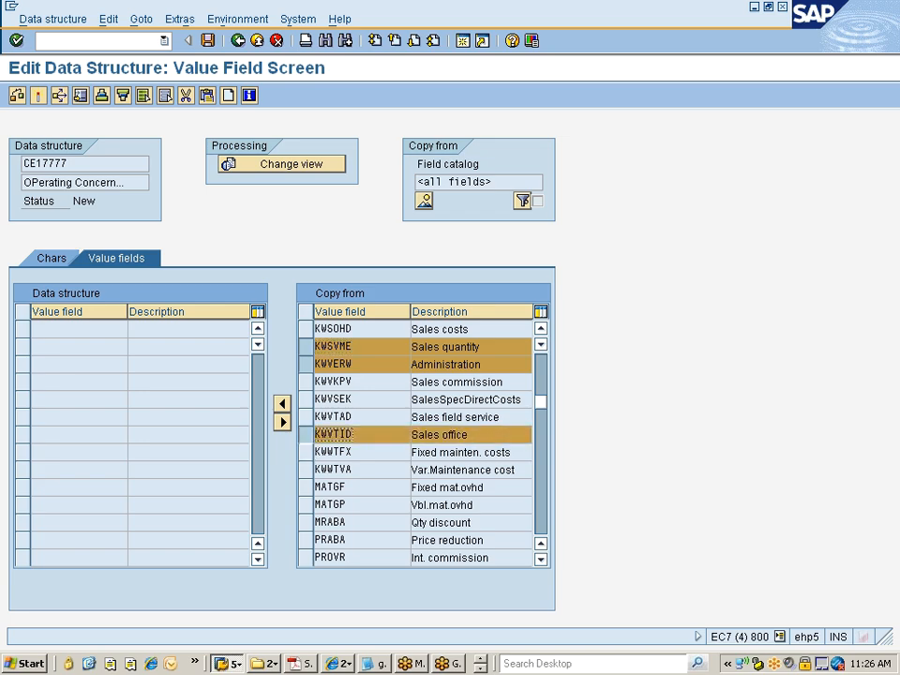
- Mark ROHST (Raw materials) as well and transfer all marked value fields, along with VV020 (Quantity discount), into data structure CE17777
{"action": "scroll", "coordinate": [422, 441], "scroll_direction": "down", "scroll_amount": 2}
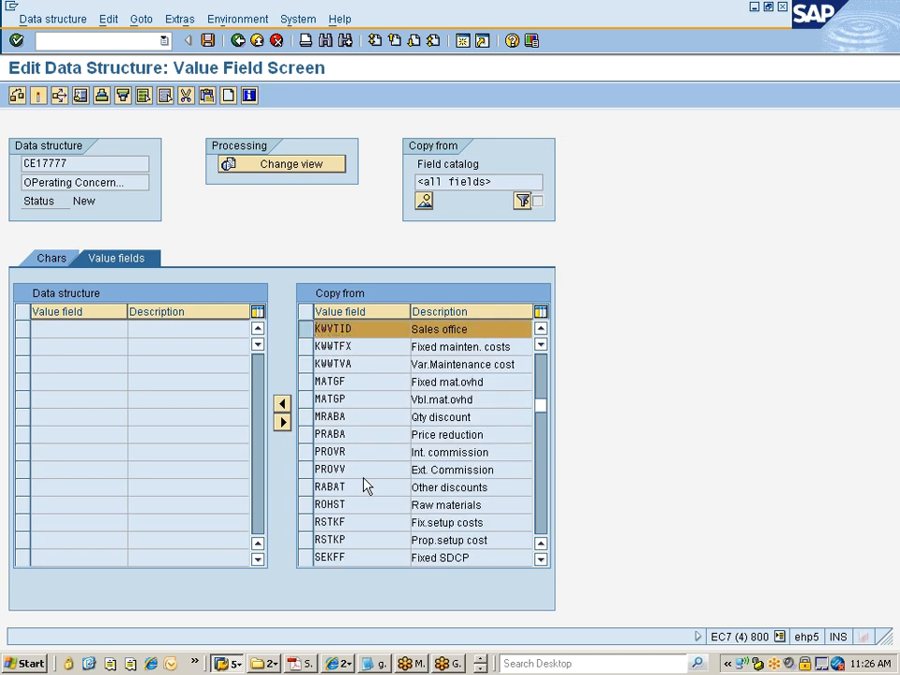
{"action": "scroll", "coordinate": [364, 484], "scroll_direction": "down", "scroll_amount": 3}
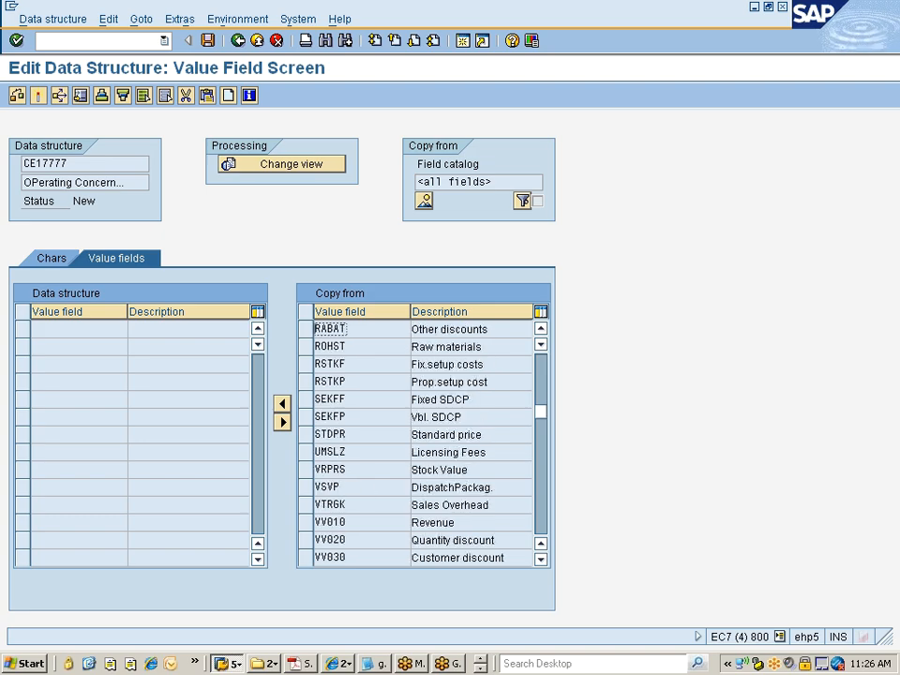
{"action": "scroll", "coordinate": [364, 479], "scroll_direction": "down", "scroll_amount": 1}
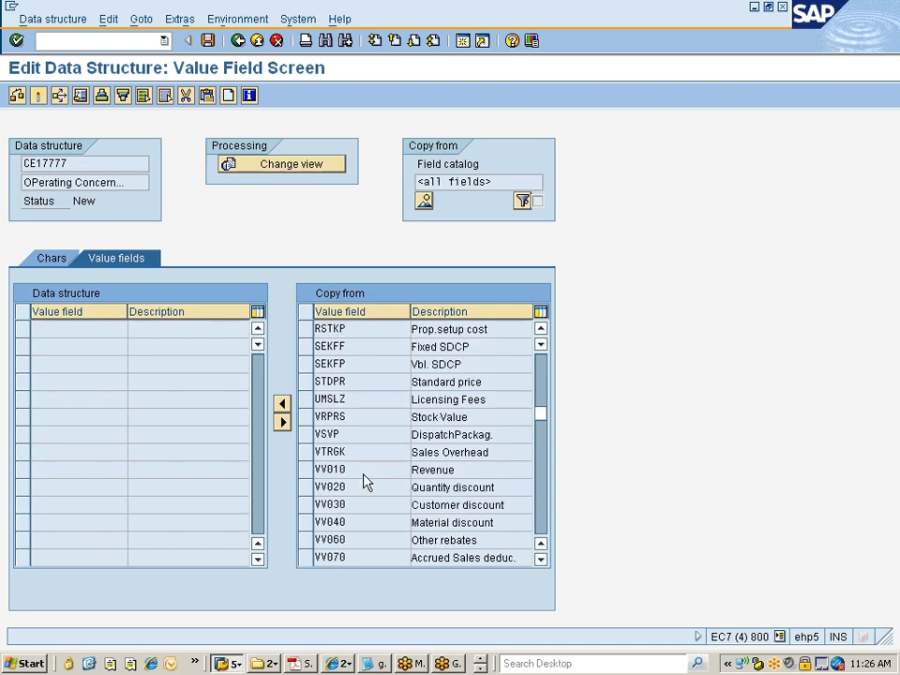
{"action": "scroll", "coordinate": [364, 478], "scroll_direction": "up", "scroll_amount": 1}
{"action": "left_click", "coordinate": [303, 347]}
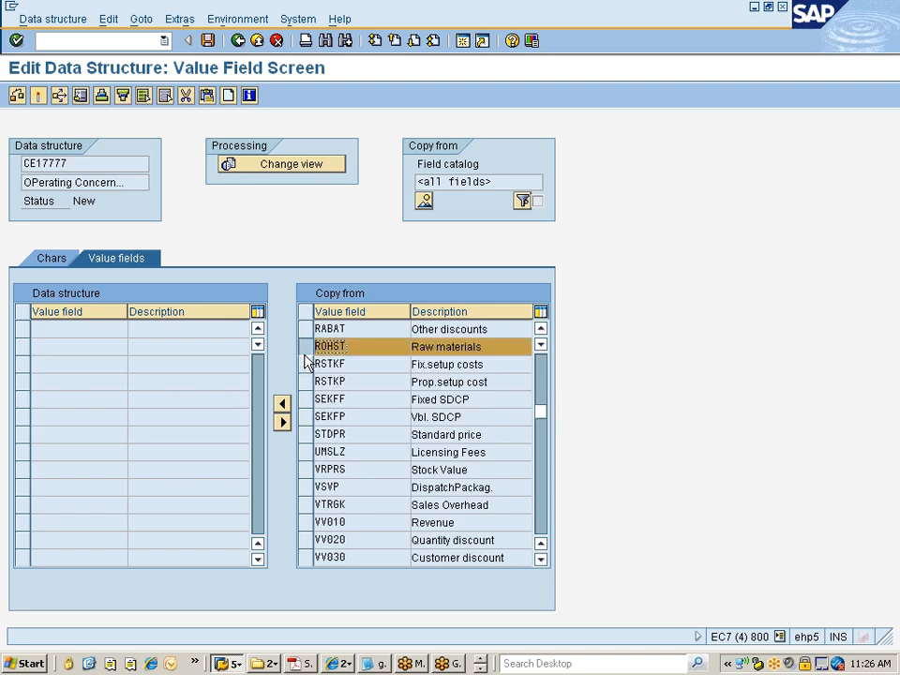
{"action": "scroll", "coordinate": [360, 466], "scroll_direction": "down", "scroll_amount": 1}
{"action": "scroll", "coordinate": [360, 466], "scroll_direction": "down", "scroll_amount": 1}
{"action": "scroll", "coordinate": [360, 467], "scroll_direction": "down", "scroll_amount": 2}
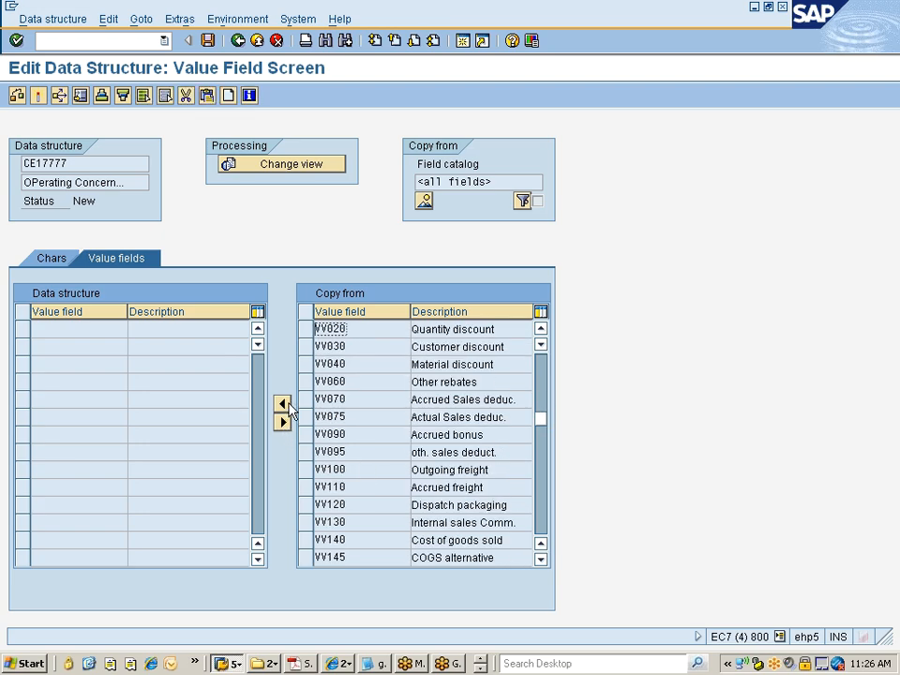
{"action": "left_click", "coordinate": [283, 403]}
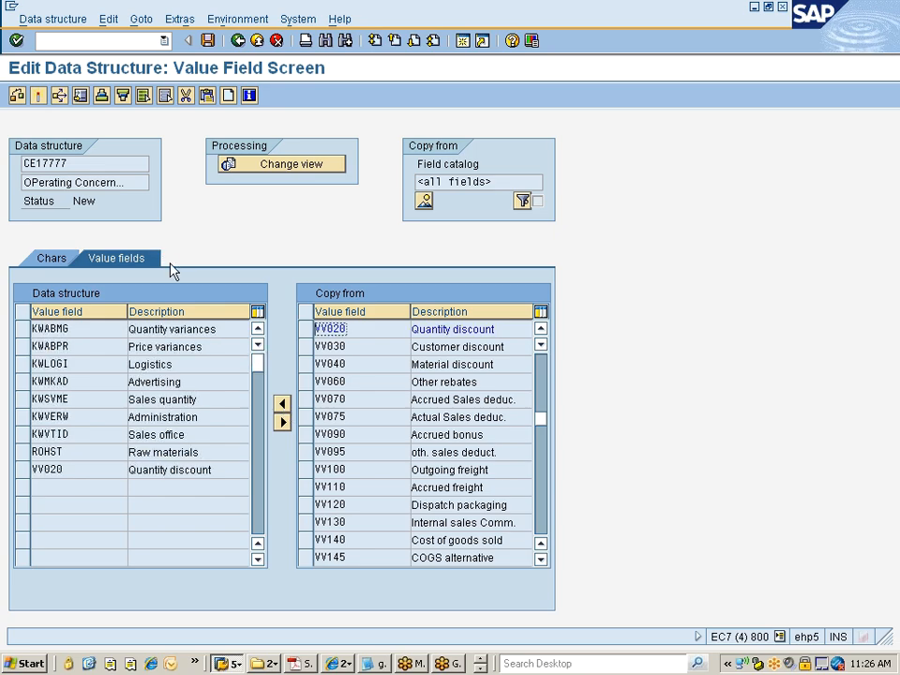
- Activate data structure CE17777, acknowledging the duplicate field name notice and choosing to activate despite the identical texts
{"action": "left_click", "coordinate": [36, 96]}
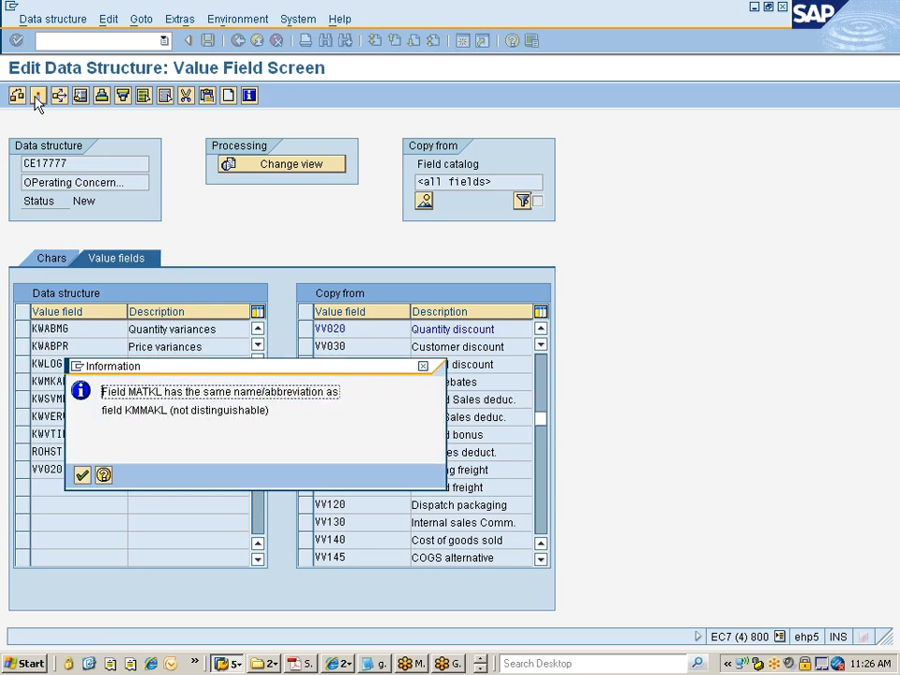
{"action": "key", "text": "Return"}
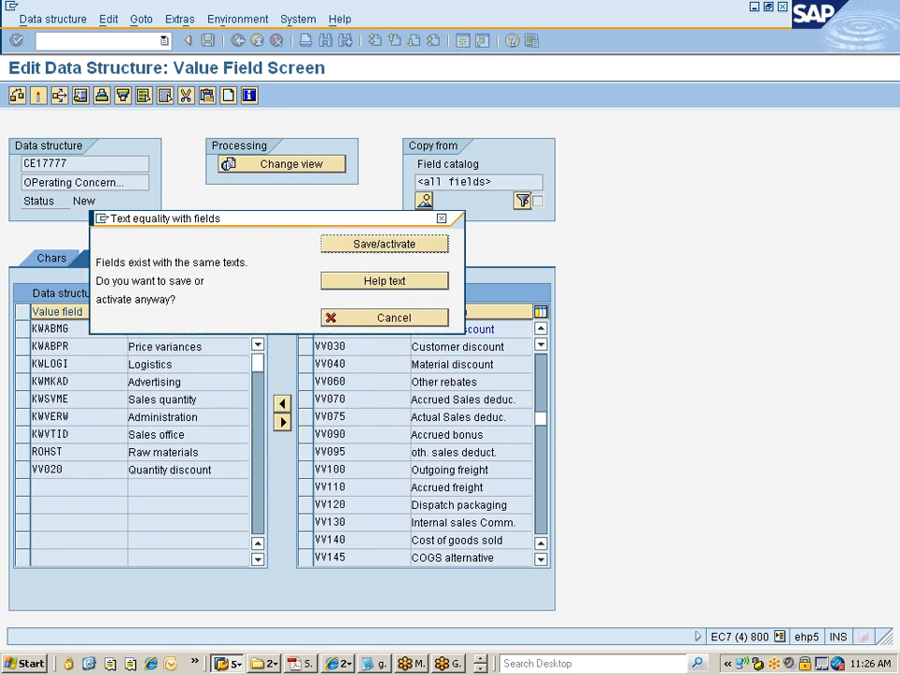
{"action": "left_click", "coordinate": [405, 248]}
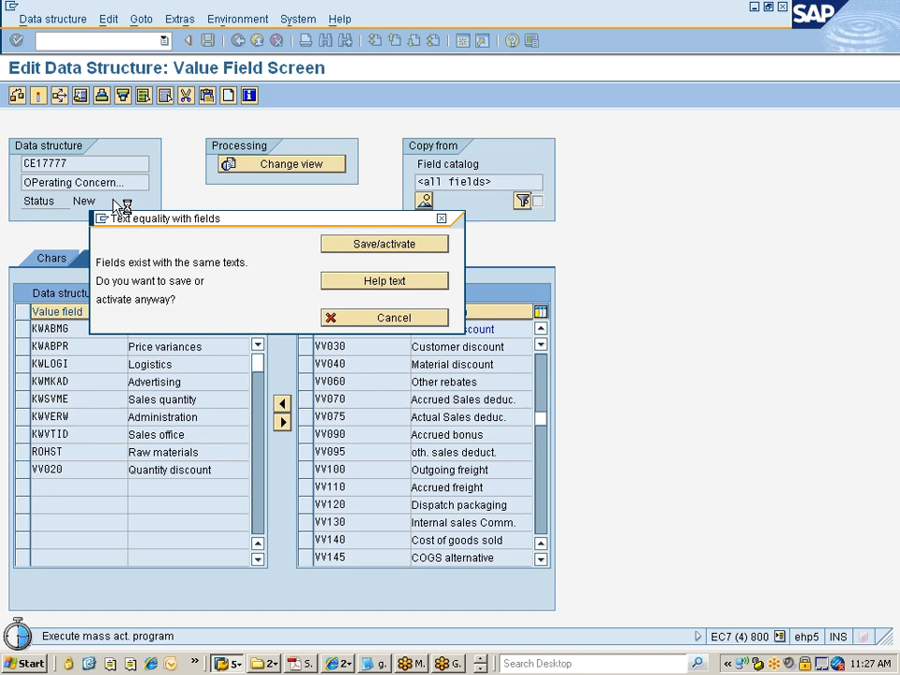
{"action": "left_click_drag", "start_coordinate": [213, 217], "coordinate": [288, 219]}
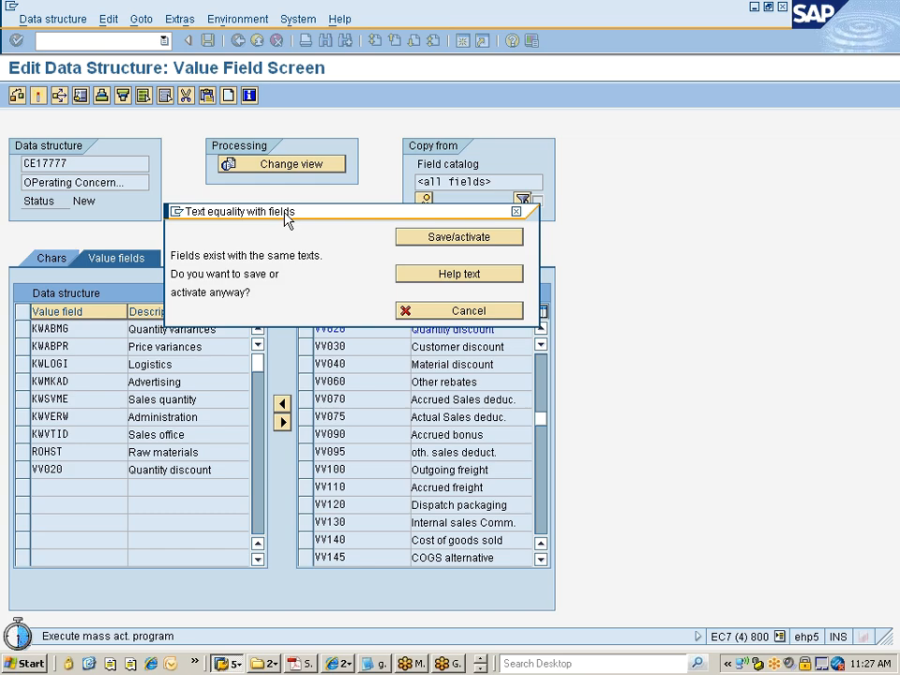
{"action": "key", "text": "Return"}
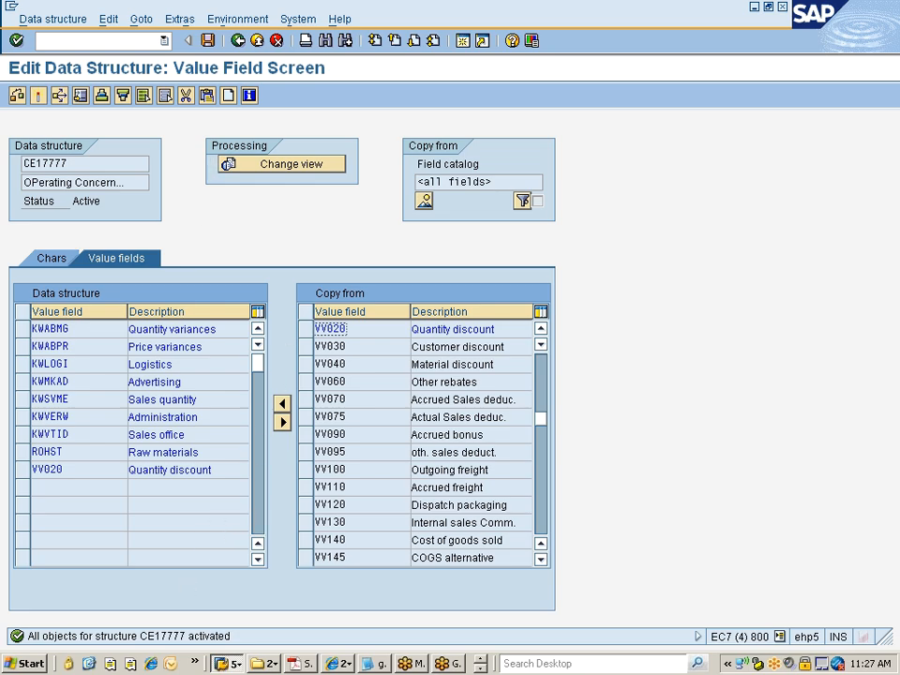
- Save data structure CE17777, accepting the fields that share the same texts
{"action": "left_click", "coordinate": [210, 42]}
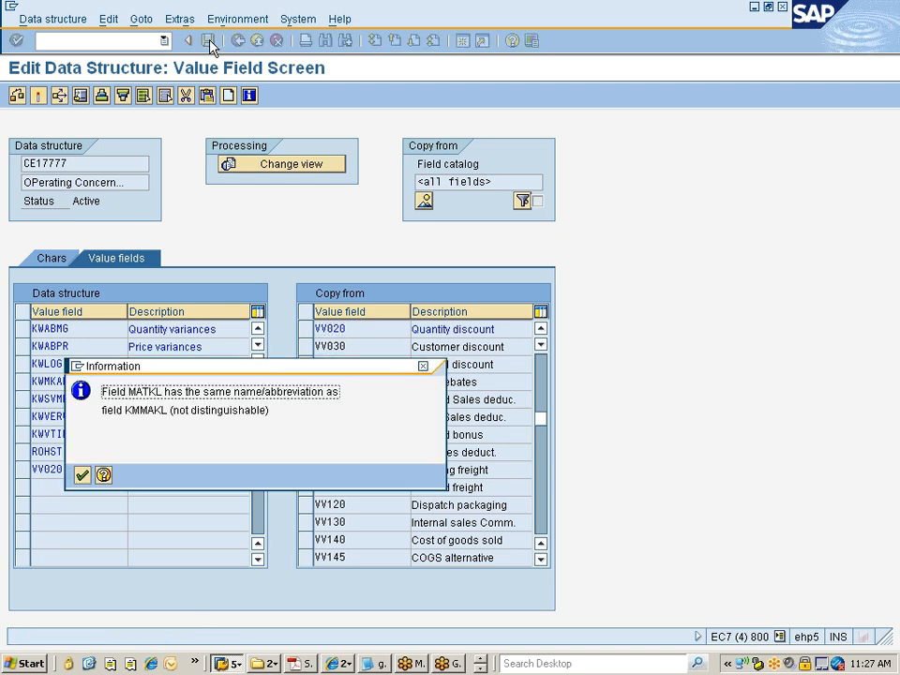
{"action": "key", "text": "Return"}
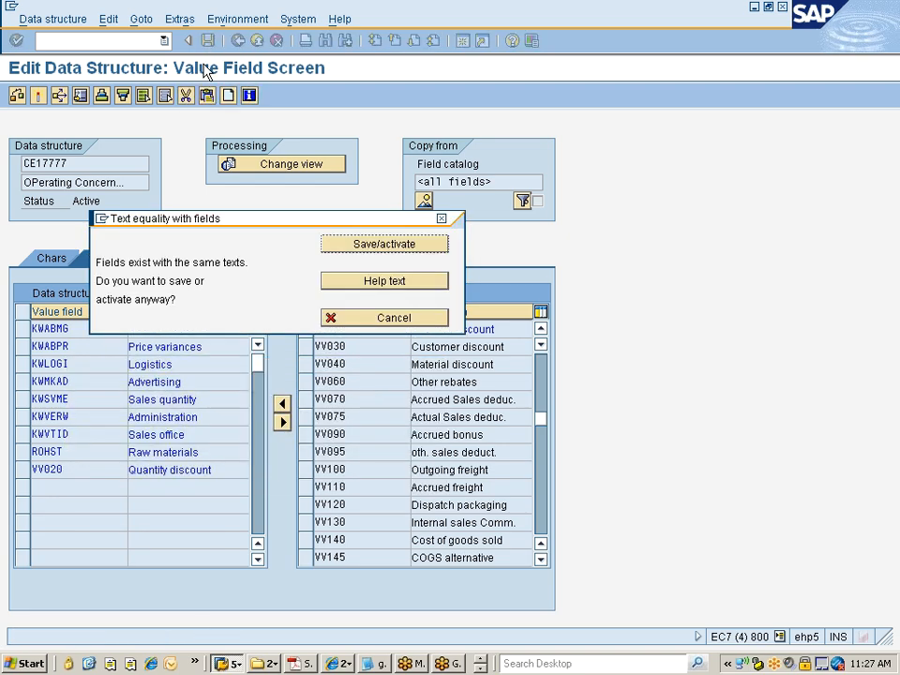
{"action": "left_click", "coordinate": [342, 246]}
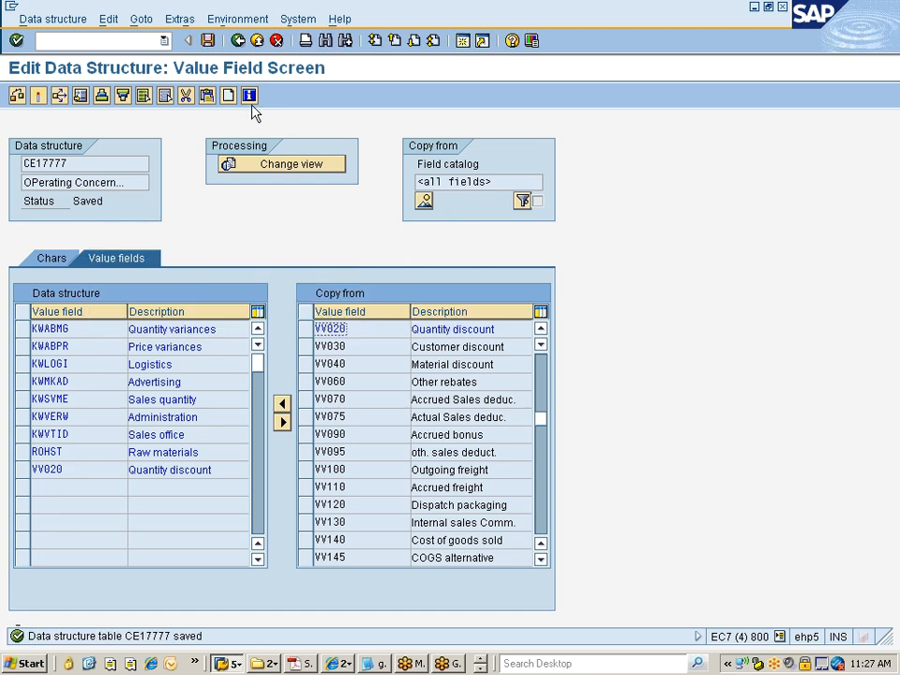
- Return to the maintenance of operating concern 7777 and check the detail status of its data structures
{"action": "left_click", "coordinate": [239, 41]}
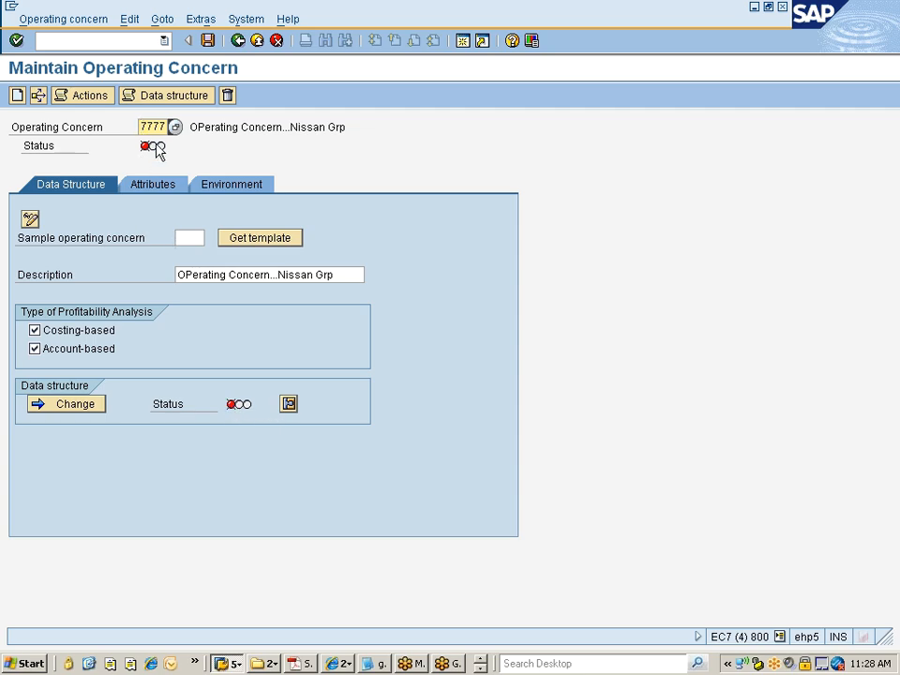
{"action": "left_click", "coordinate": [288, 404]}
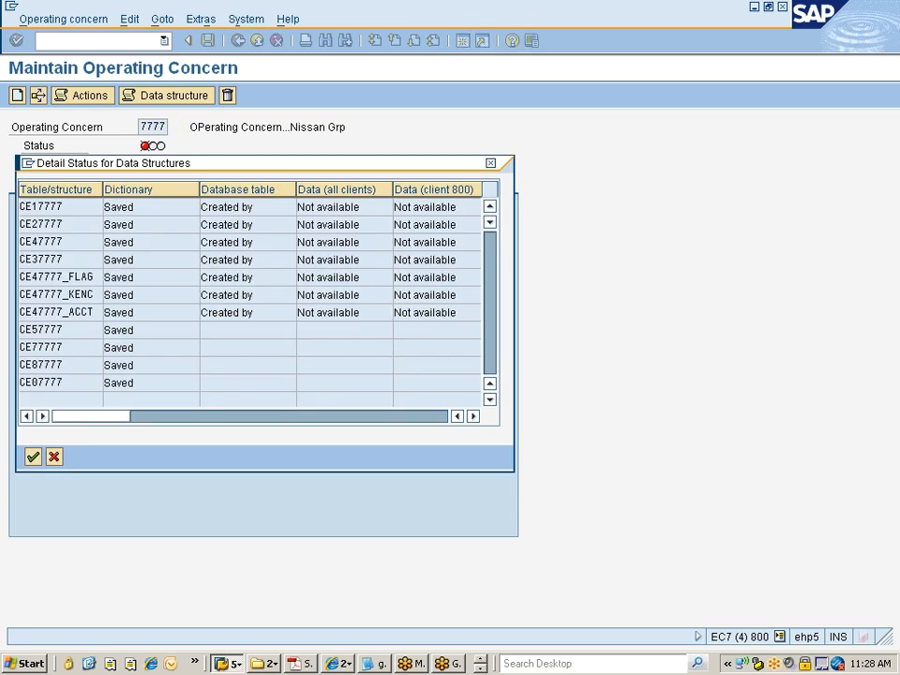
{"action": "left_click", "coordinate": [33, 457]}
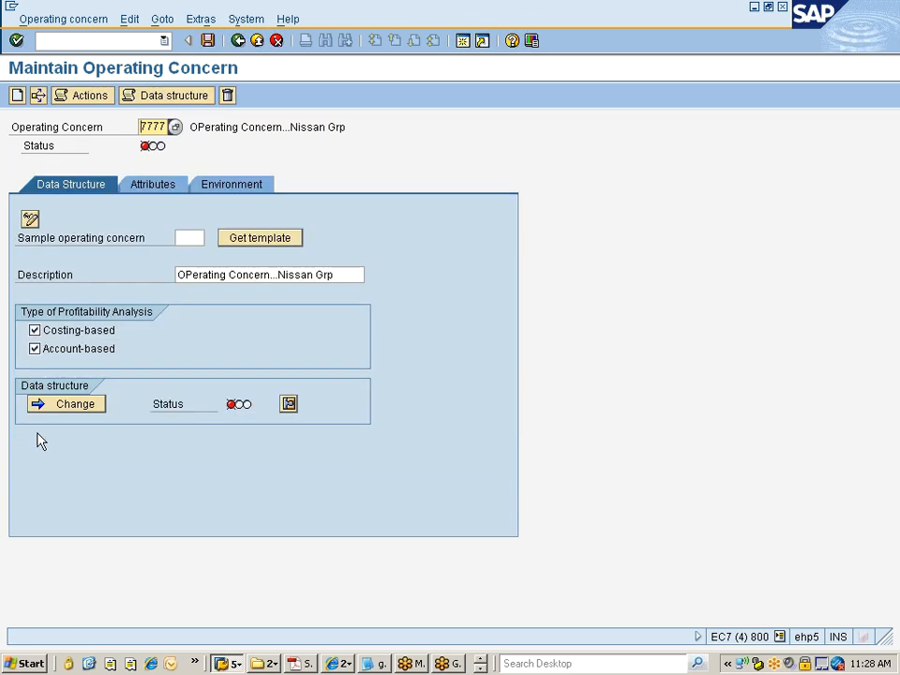
- Reopen data structure CE17777 for changes and start its activation again, acknowledging the notice about fields MATKL and KMMAKL
{"action": "left_click", "coordinate": [56, 411]}
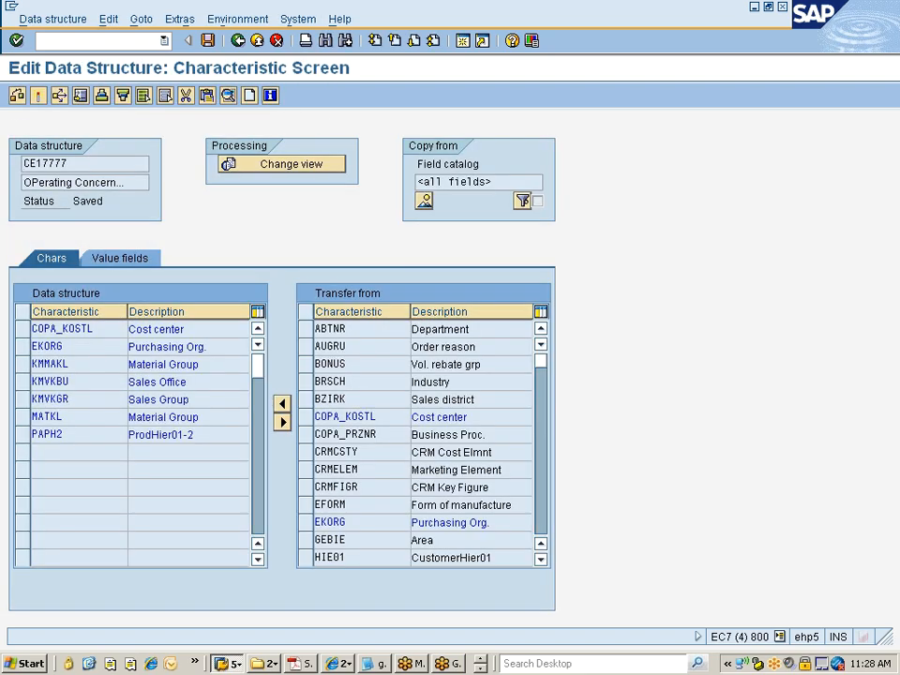
{"action": "left_click", "coordinate": [39, 101]}
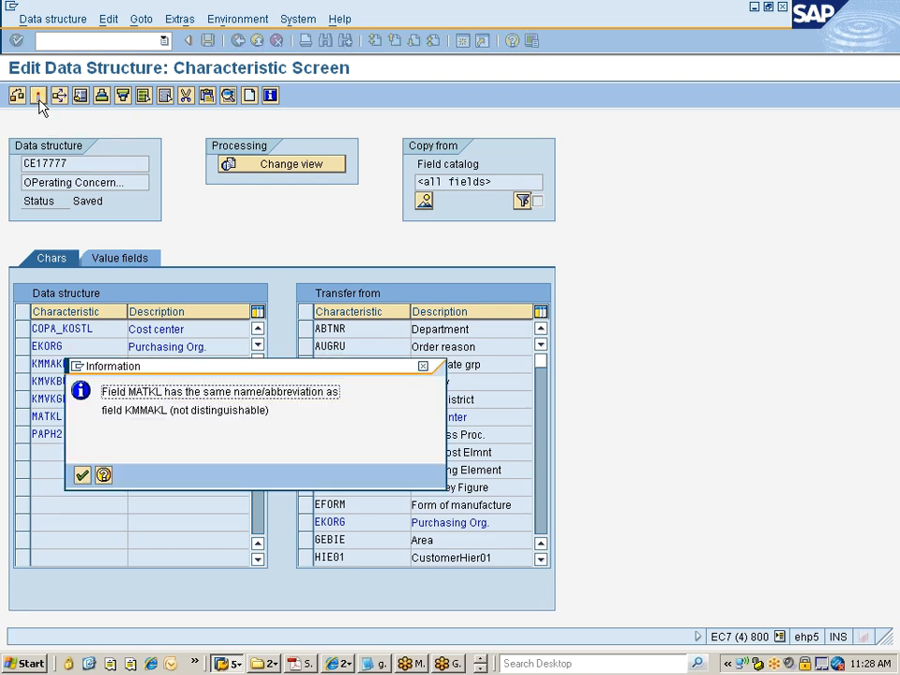
{"action": "key", "text": "Return"}
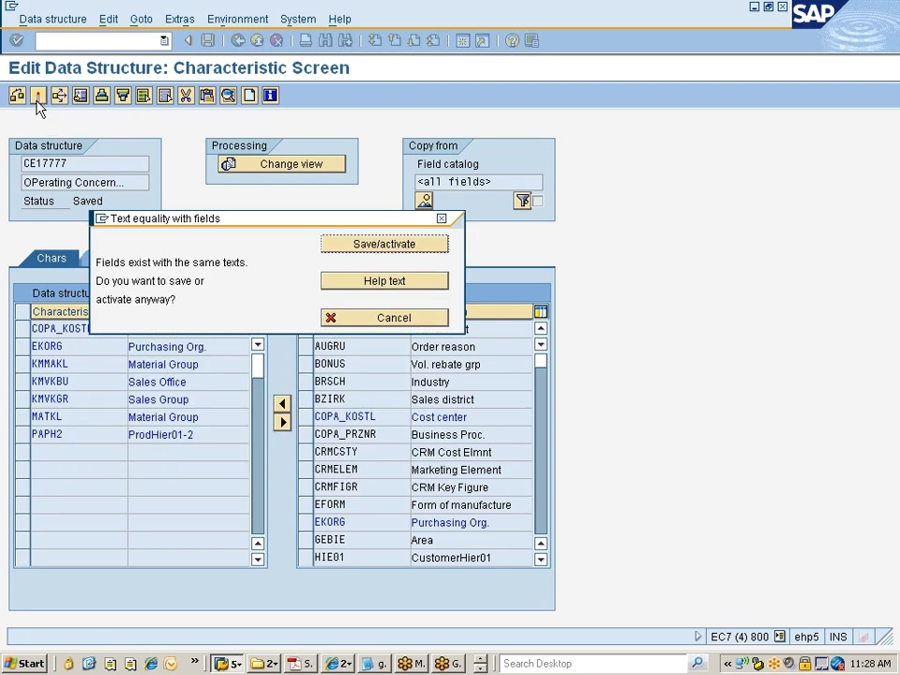
- Activate data structure CE17777 despite the duplicate field texts, and start generating the operating concern environment
{"action": "left_click", "coordinate": [371, 247]}
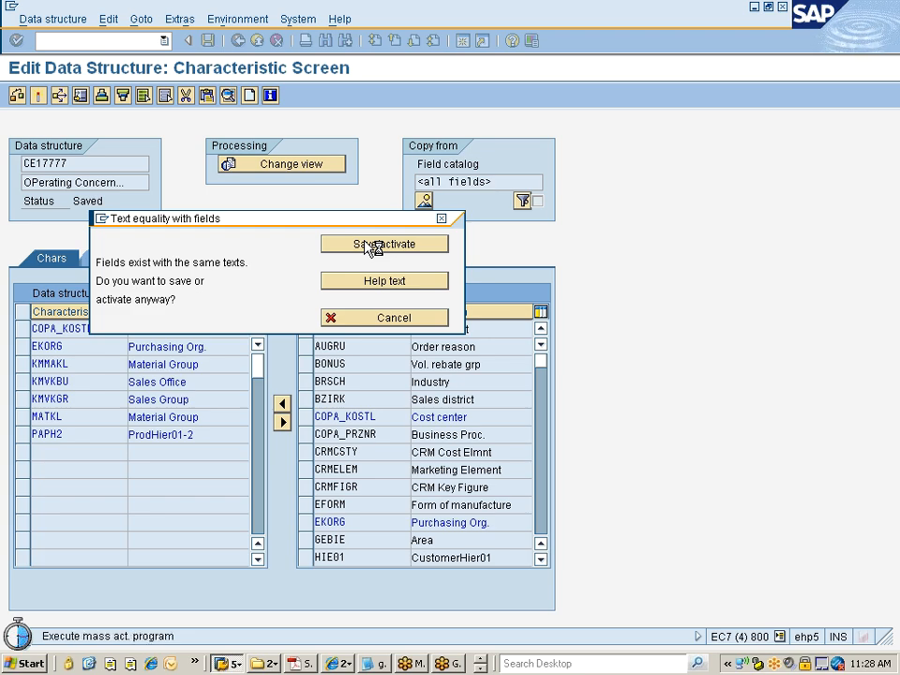
{"action": "left_click", "coordinate": [371, 245]}
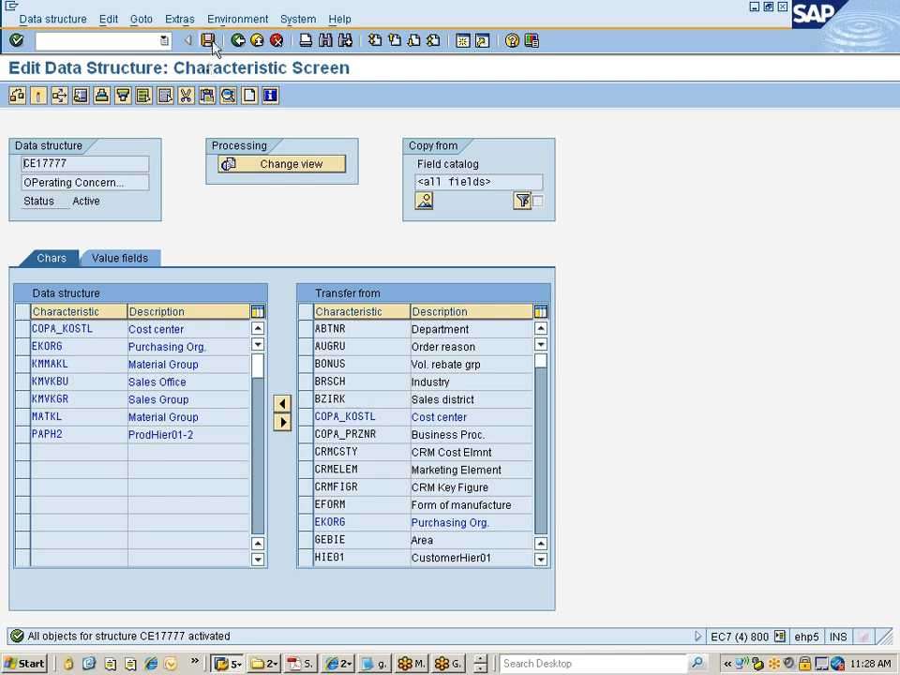
{"action": "left_click", "coordinate": [238, 41]}
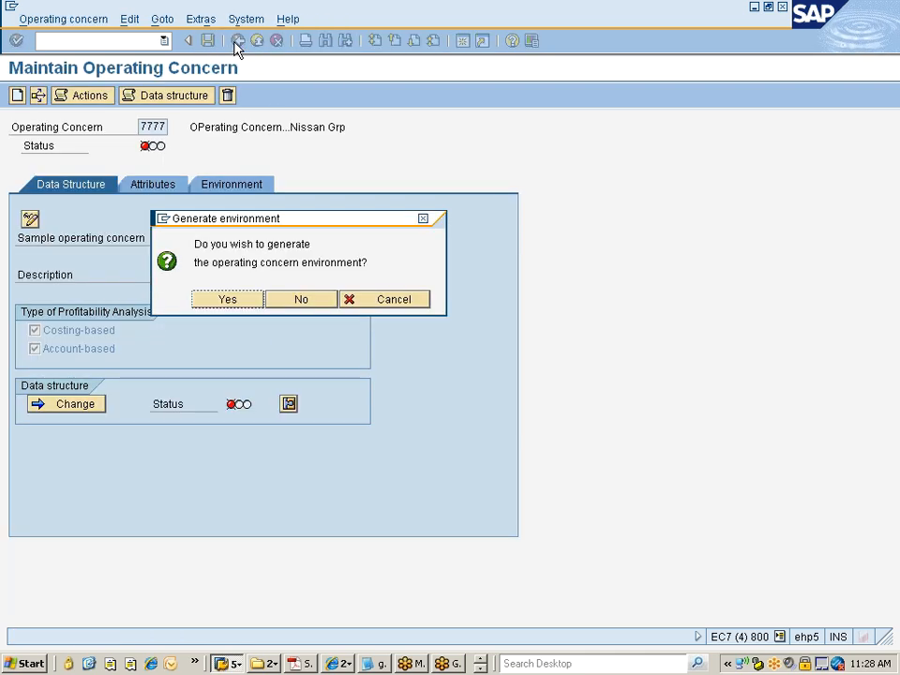
{"action": "left_click", "coordinate": [225, 301]}
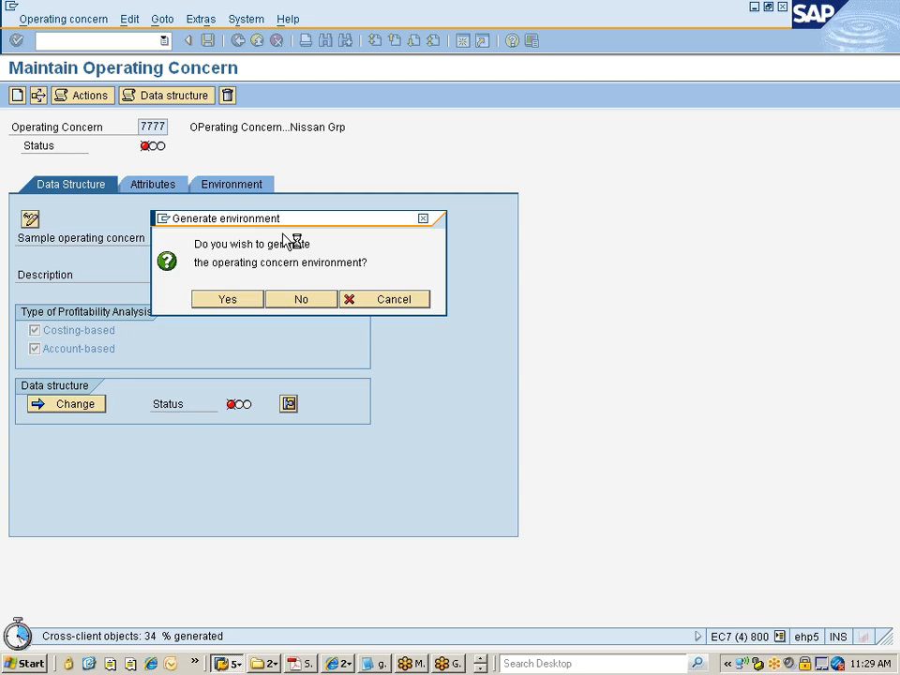
{"action": "left_click_drag", "start_coordinate": [262, 223], "coordinate": [347, 178]}
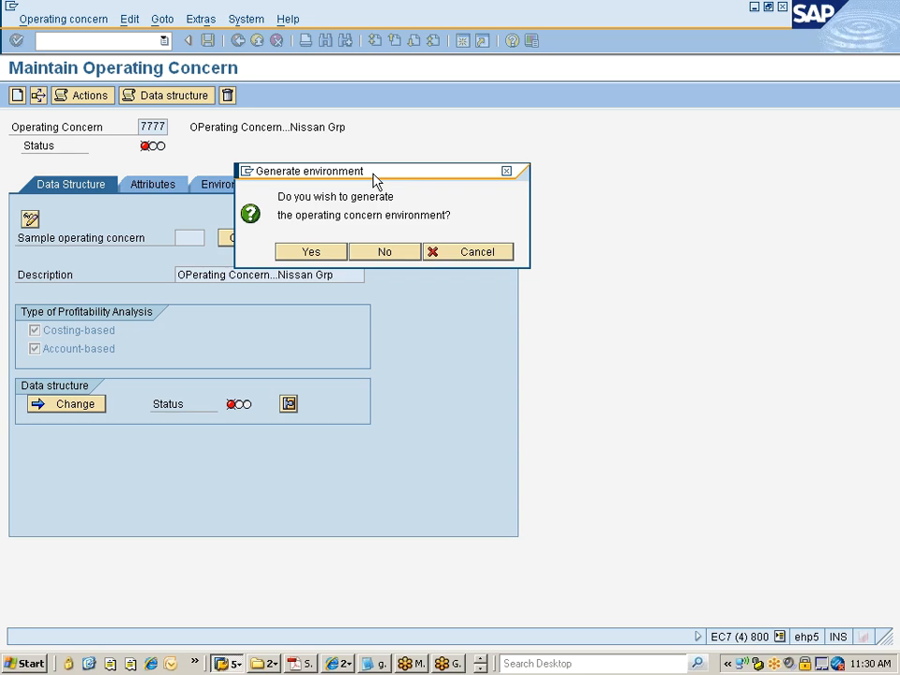
{"action": "left_click_drag", "start_coordinate": [353, 175], "coordinate": [399, 138]}
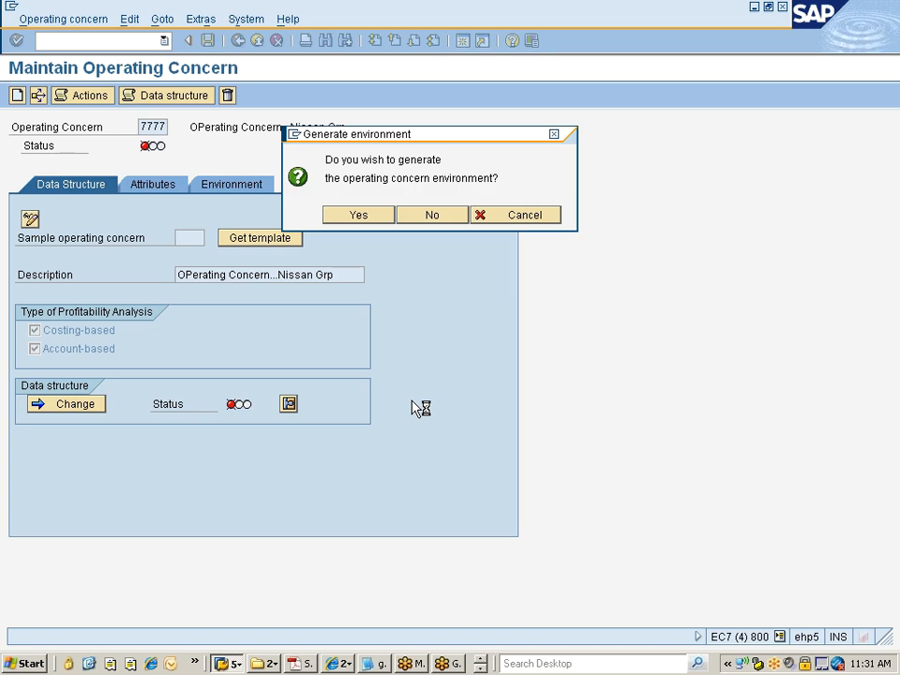
{"action": "left_click", "coordinate": [451, 664]}
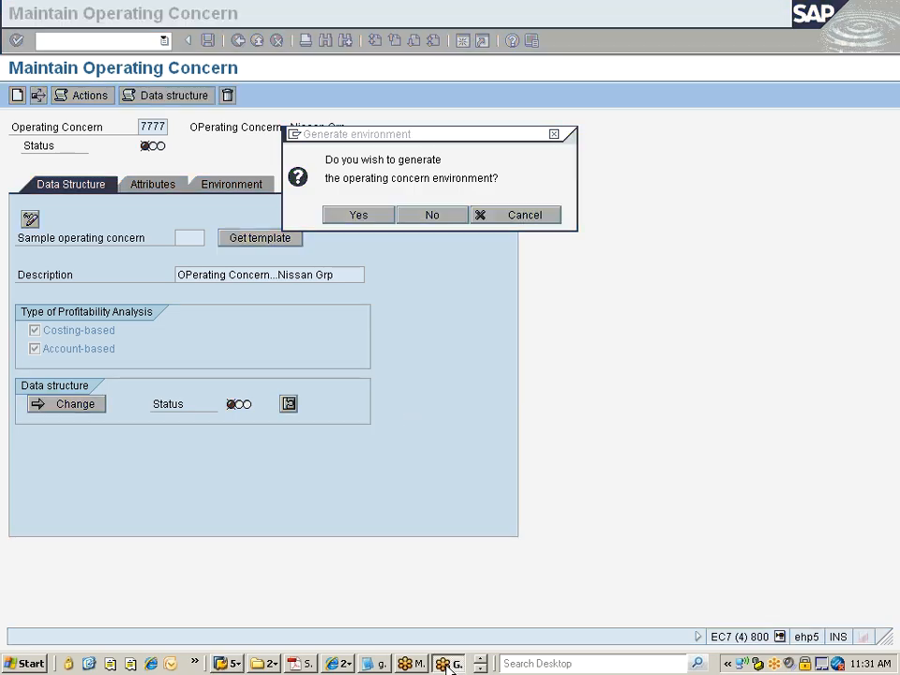
{"action": "left_click", "coordinate": [415, 664]}
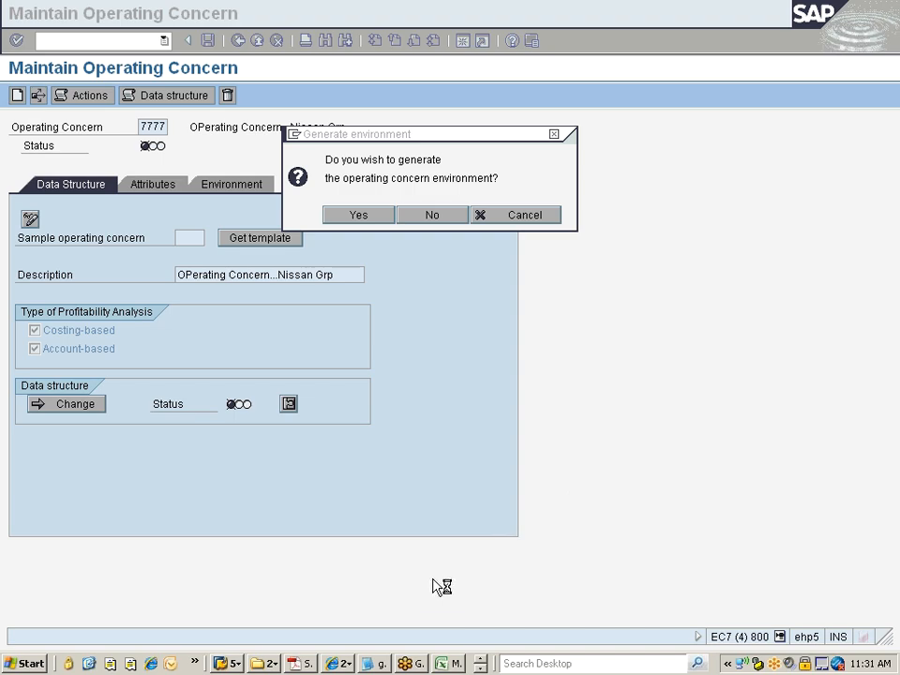
{"action": "left_click", "coordinate": [427, 329]}
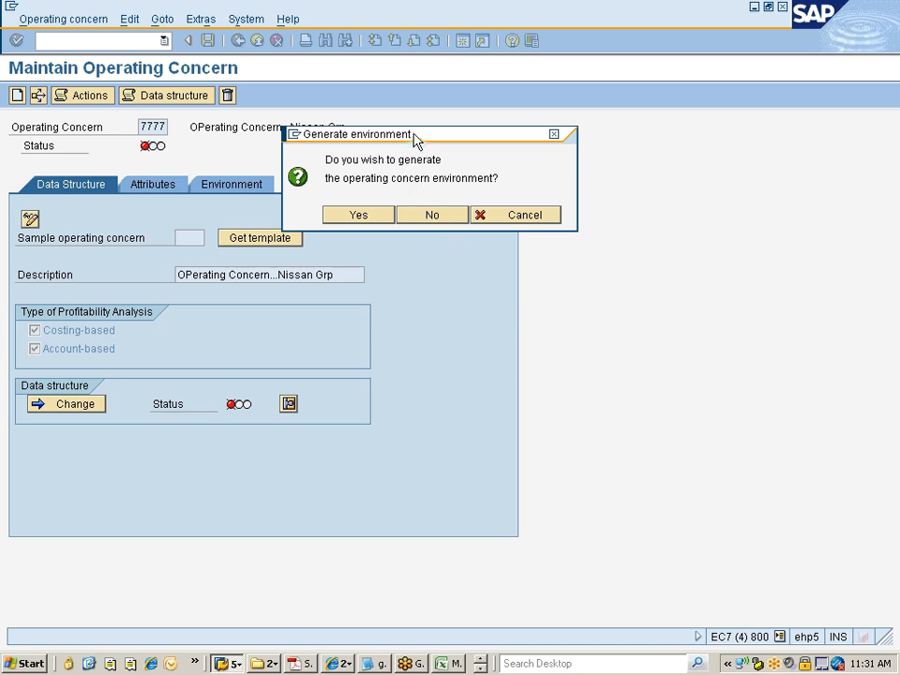
{"action": "left_click_drag", "start_coordinate": [418, 138], "coordinate": [440, 100]}
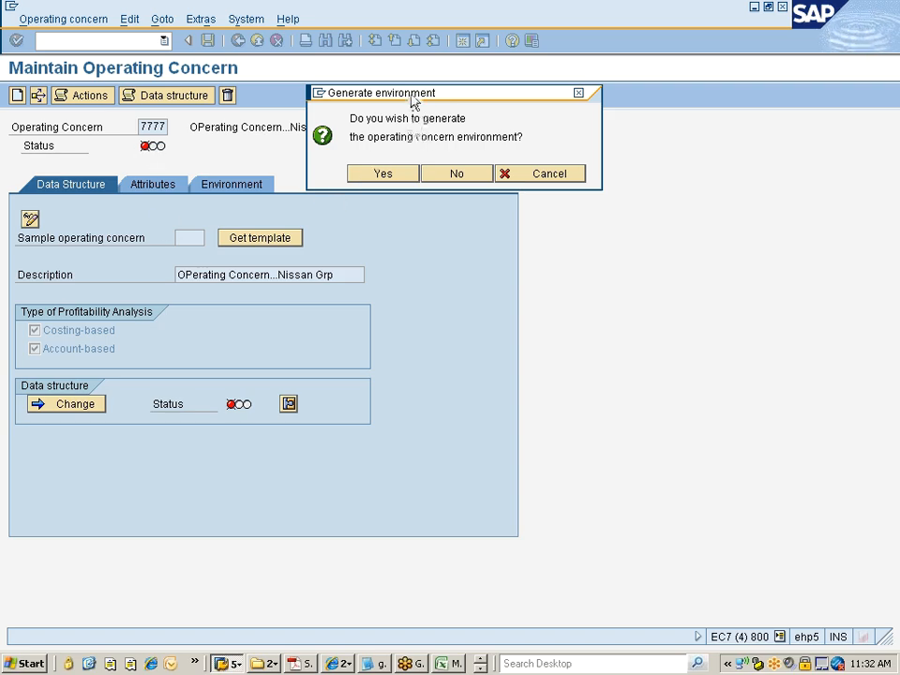
{"action": "left_click_drag", "start_coordinate": [414, 101], "coordinate": [422, 113]}
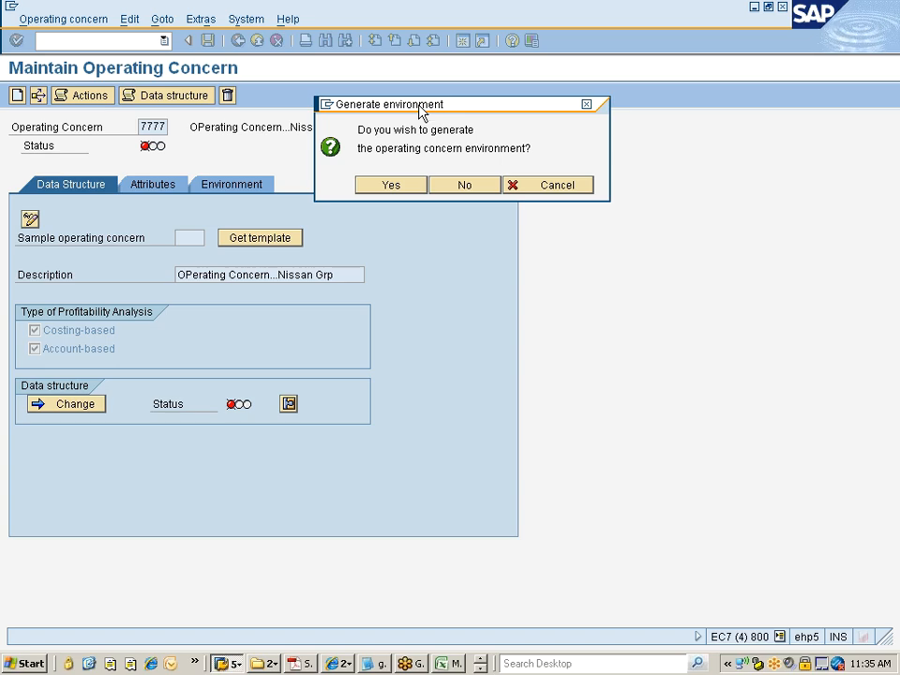
{"action": "left_click_drag", "start_coordinate": [405, 113], "coordinate": [319, 97]}
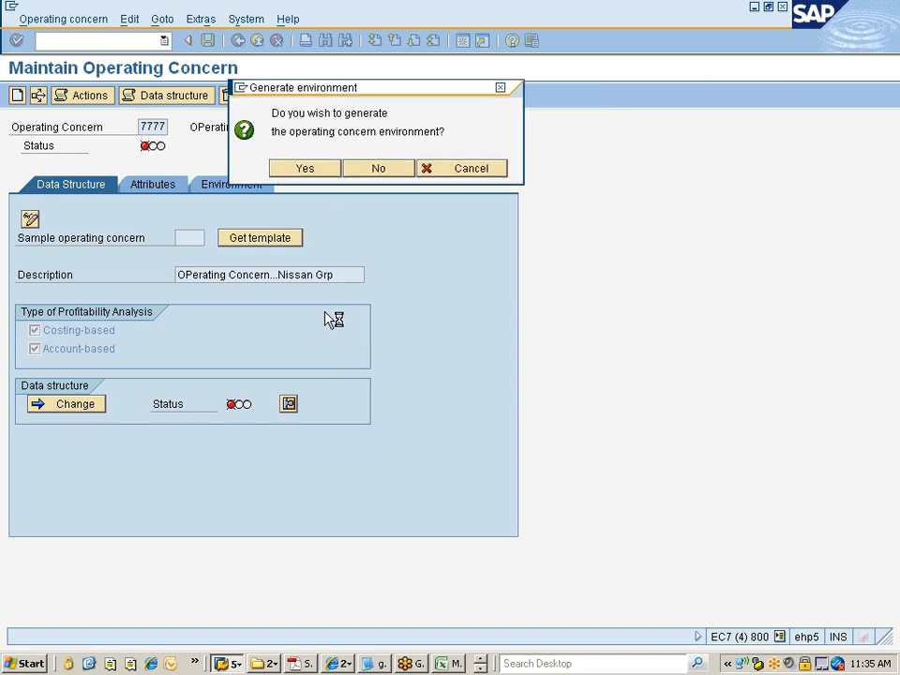
{"action": "left_click_drag", "start_coordinate": [343, 96], "coordinate": [364, 105]}
{"action": "left_click", "coordinate": [328, 178]}
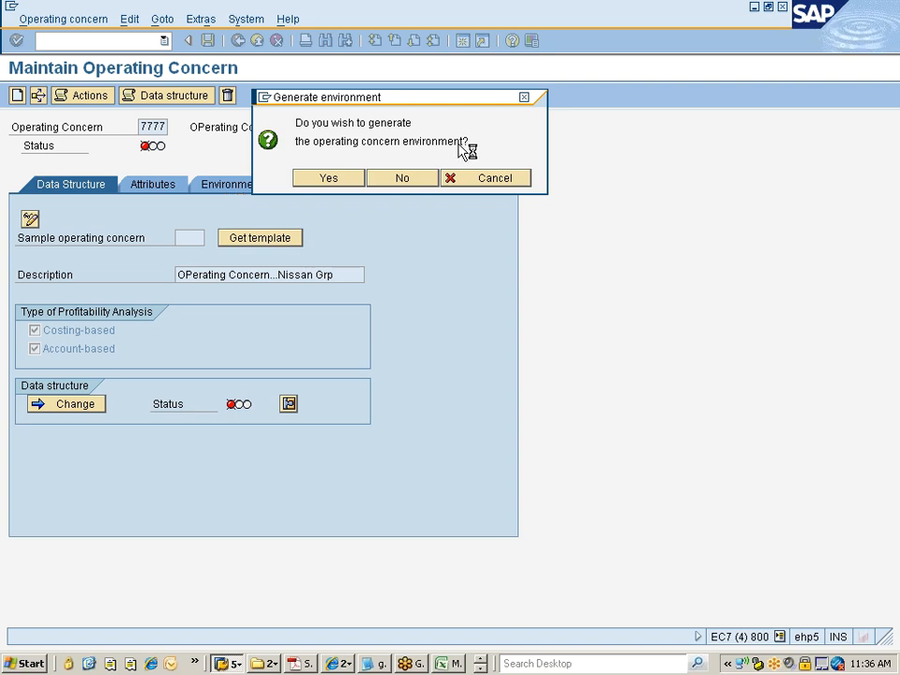
{"action": "left_click_drag", "start_coordinate": [376, 99], "coordinate": [478, 129]}
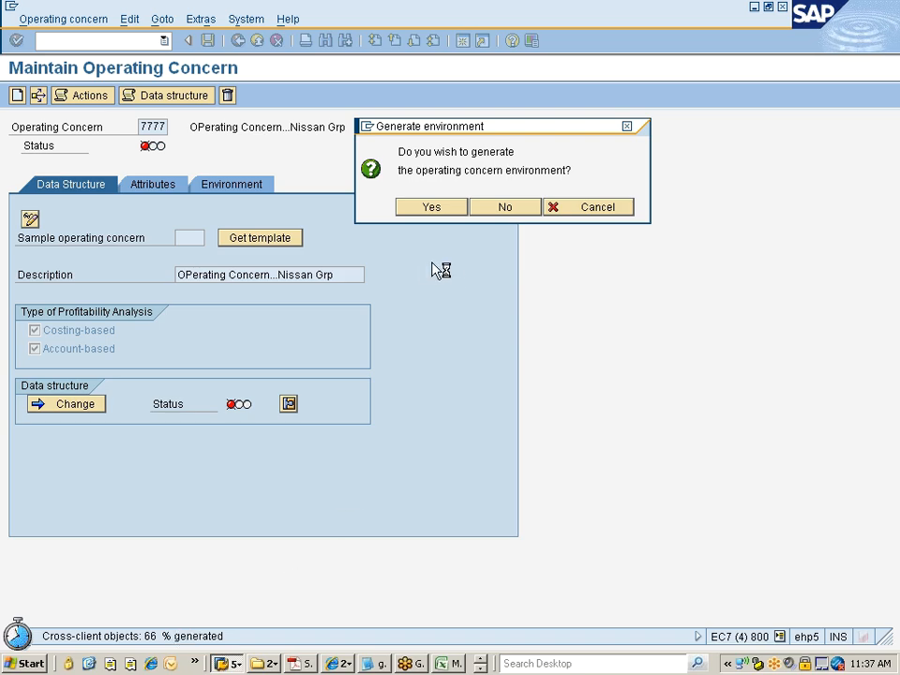
{"action": "left_click_drag", "start_coordinate": [458, 130], "coordinate": [482, 92]}
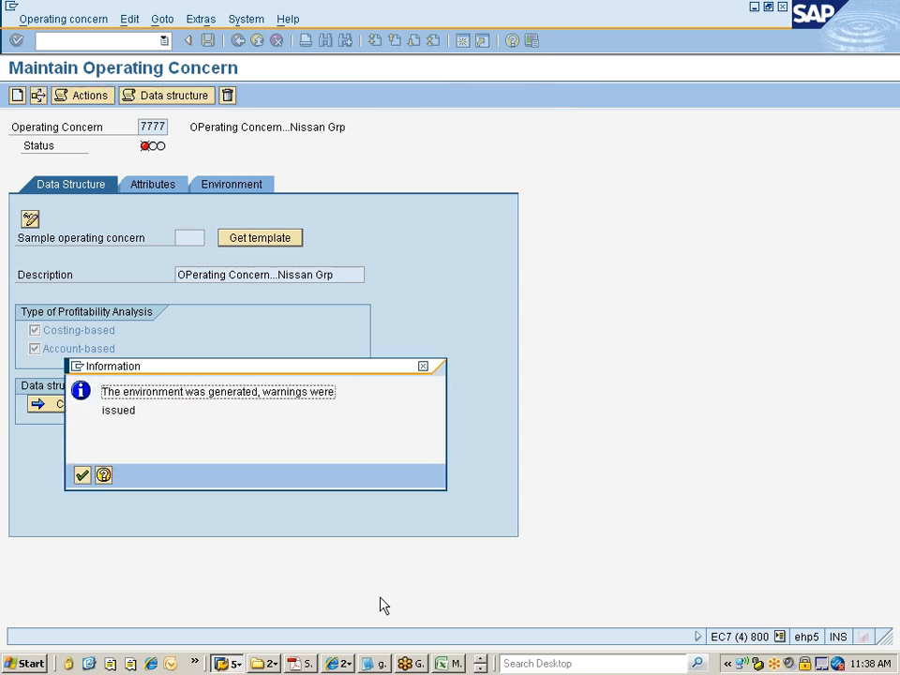
- Close the generation message and reopen operating concern 7777 in Maintain Operating Concern
{"action": "key", "text": "Return"}
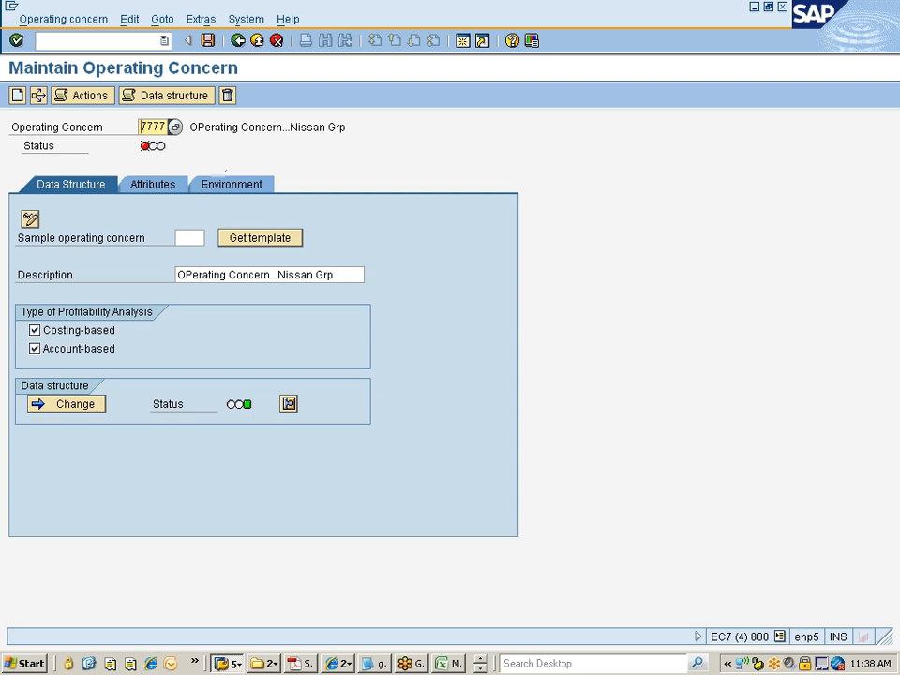
{"action": "left_click", "coordinate": [240, 42]}
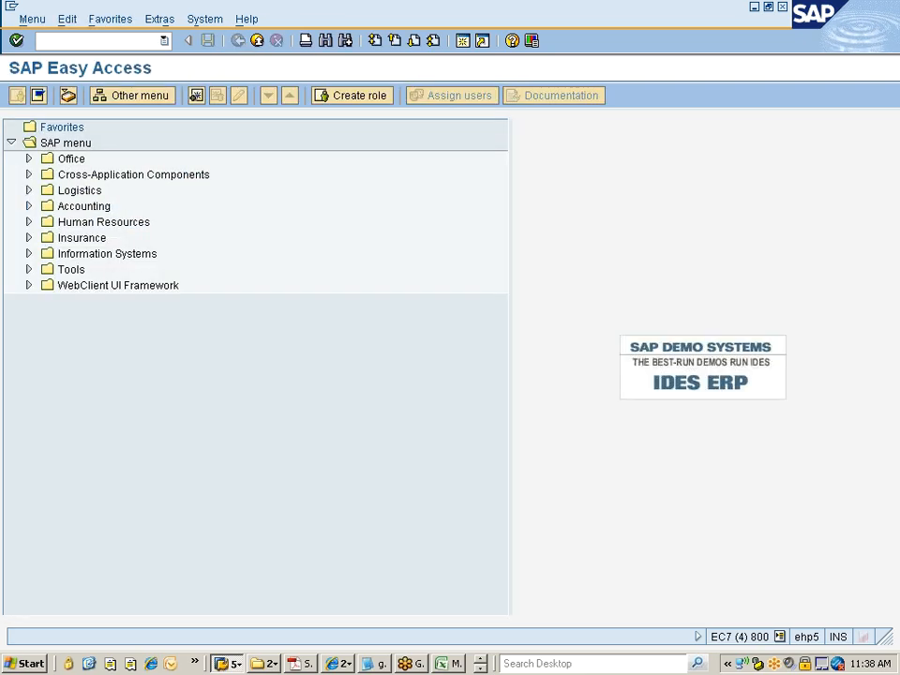
{"action": "type", "text": "kea"}
{"action": "type", "text": "3"}
{"action": "key", "text": "Return"}
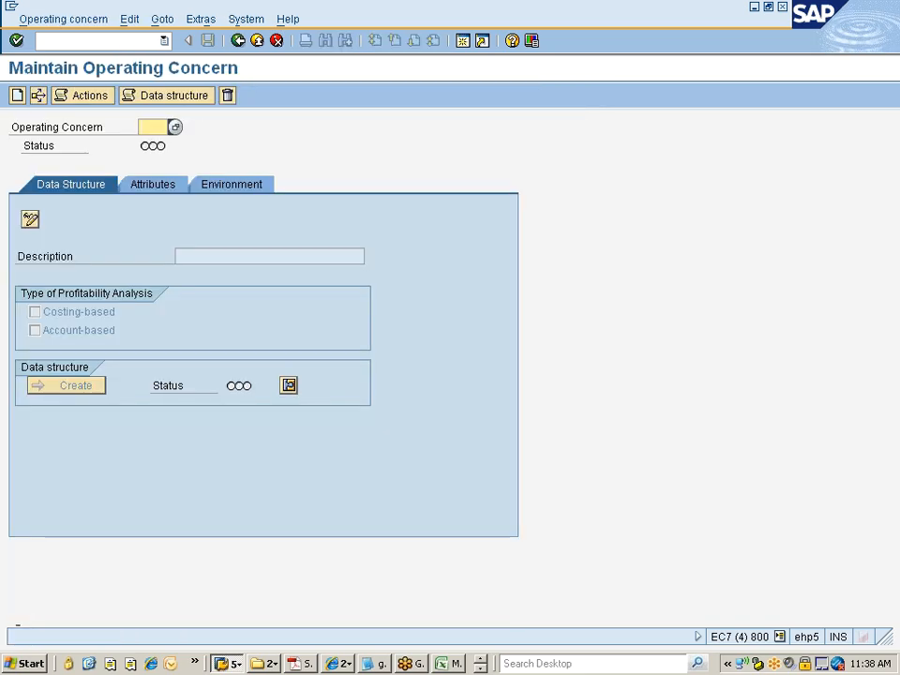
{"action": "type", "text": "7777"}
{"action": "key", "text": "Return"}
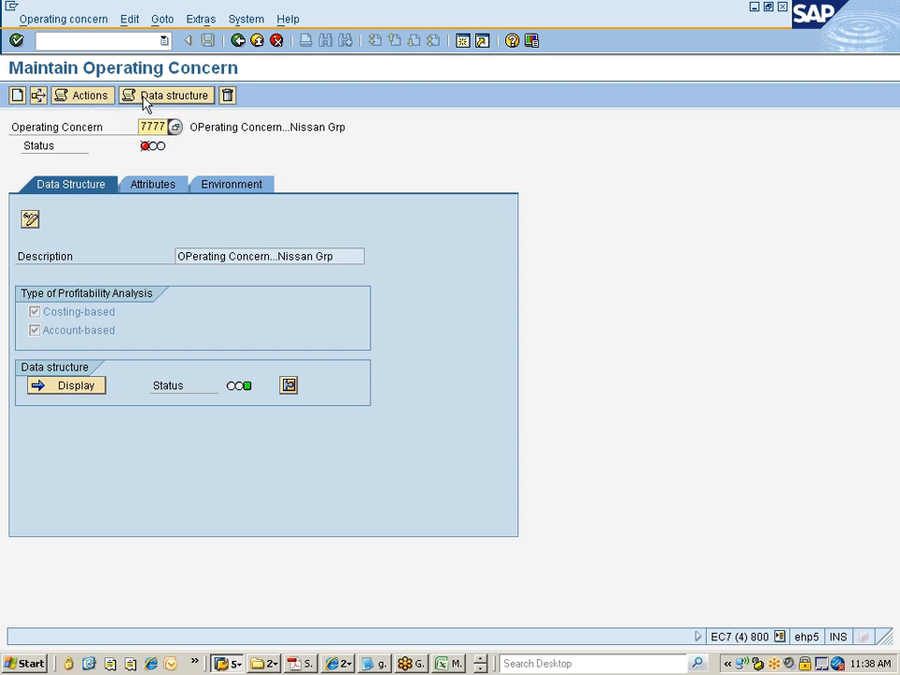
- Switch the data structure of operating concern 7777 to change mode, accepting the cross-client caution
{"action": "left_click", "coordinate": [29, 221]}
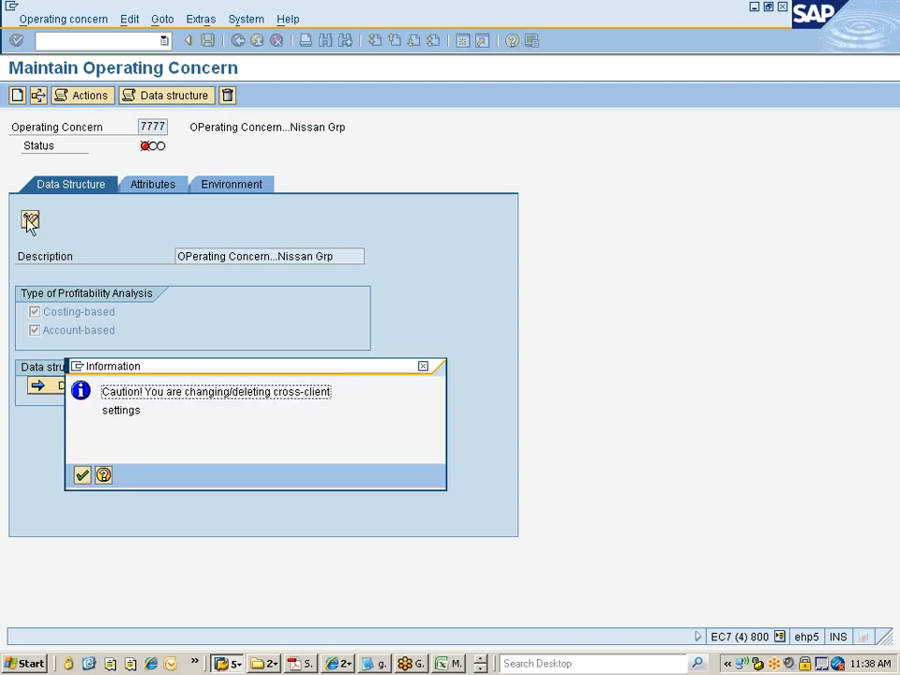
{"action": "key", "text": "Return"}
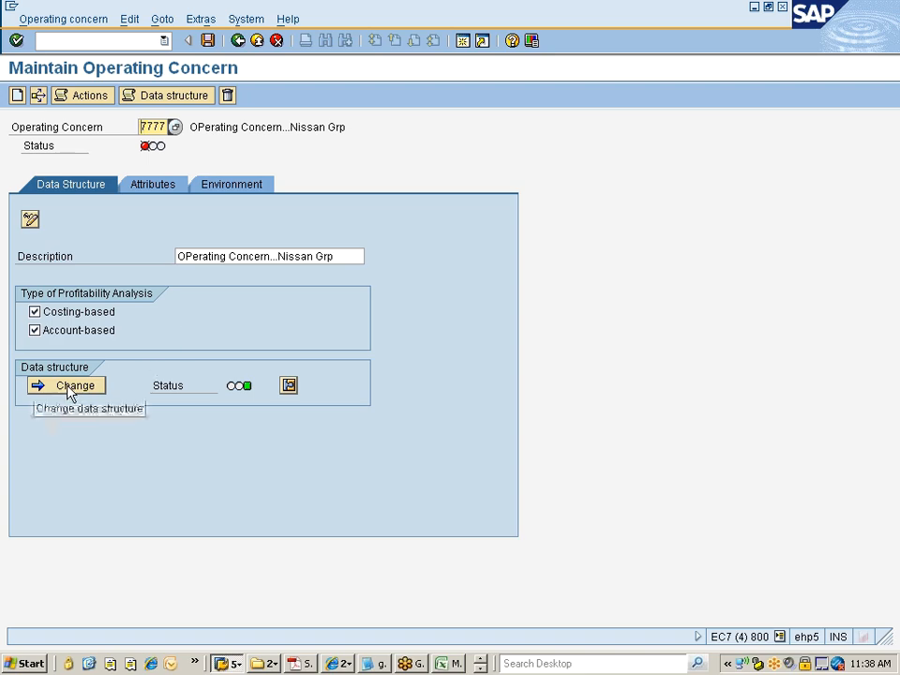
{"action": "left_click", "coordinate": [31, 221]}
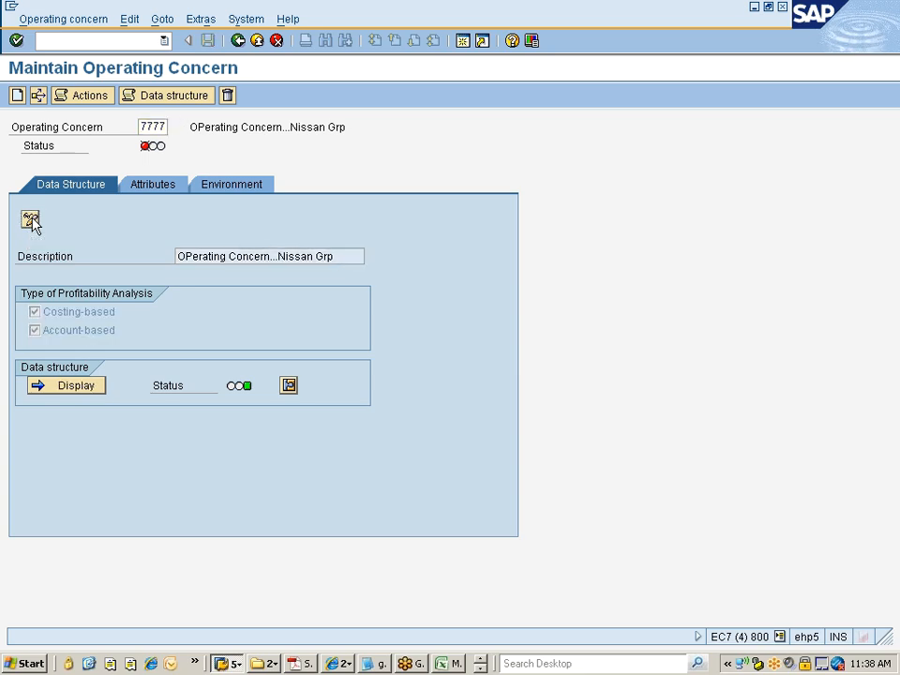
{"action": "left_click", "coordinate": [31, 221]}
{"action": "key", "text": "Return"}
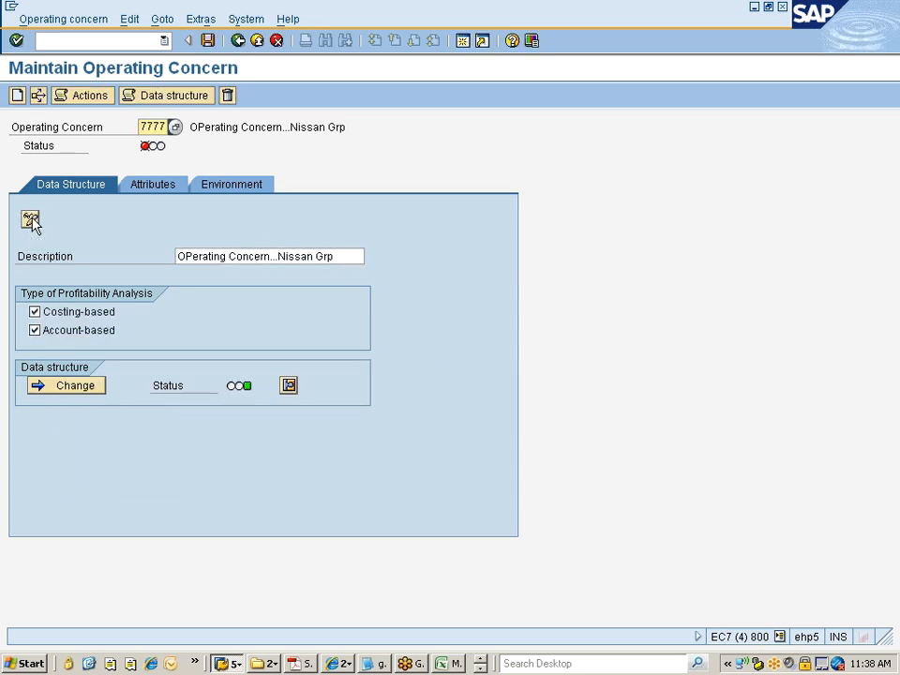
- Switch the operating concern's attributes to change mode and agree to create them
{"action": "left_click", "coordinate": [164, 191]}
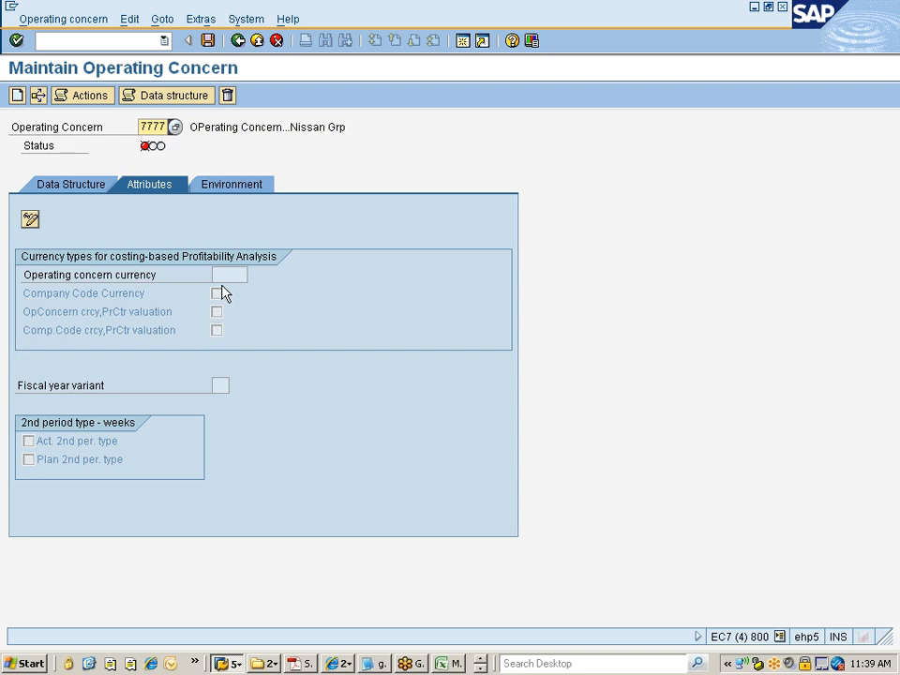
{"action": "left_click", "coordinate": [30, 221]}
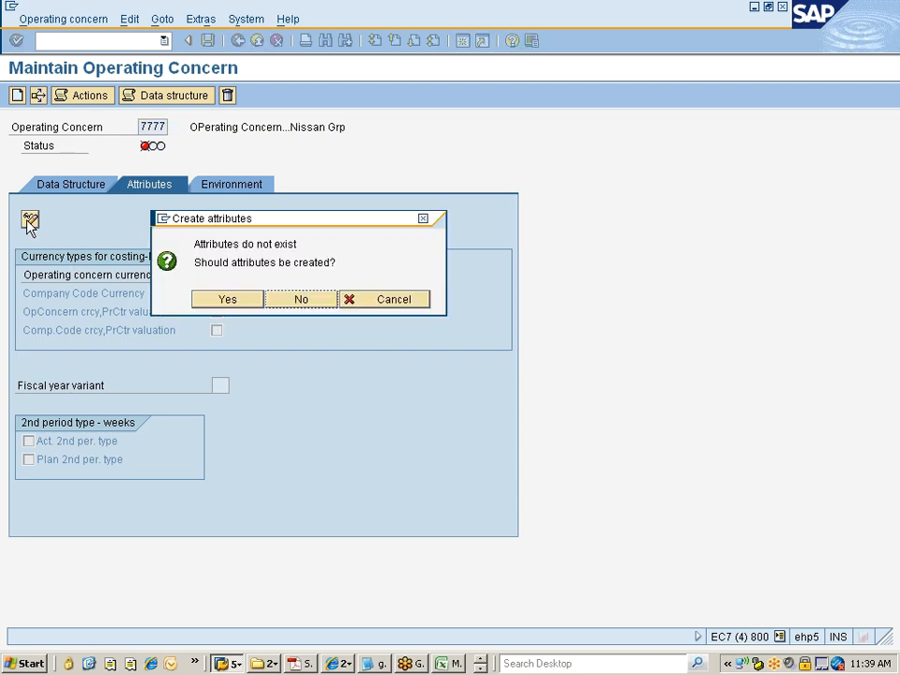
{"action": "left_click", "coordinate": [210, 299]}
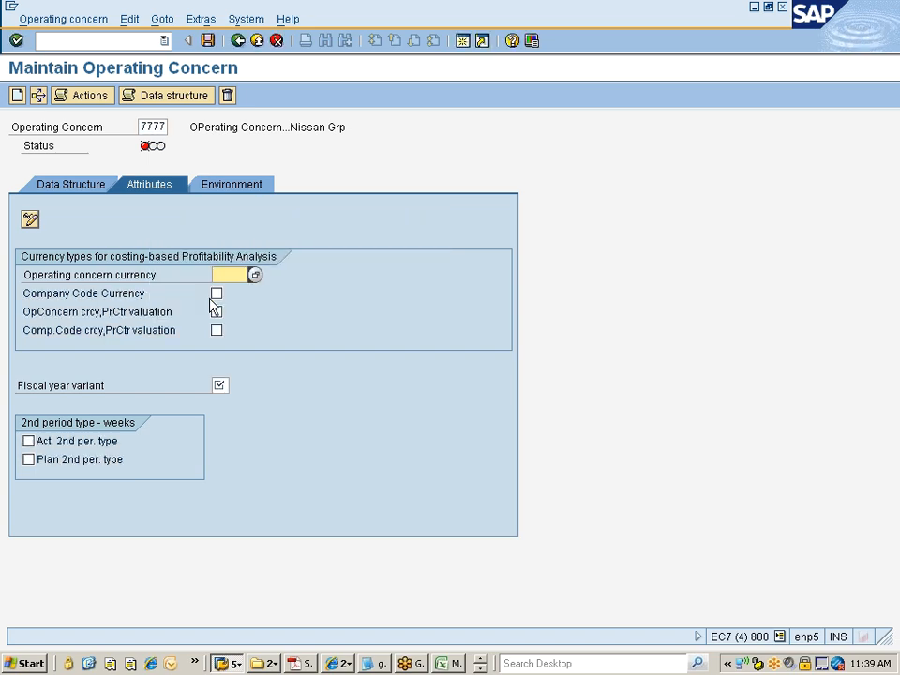
{"action": "left_click", "coordinate": [63, 189]}
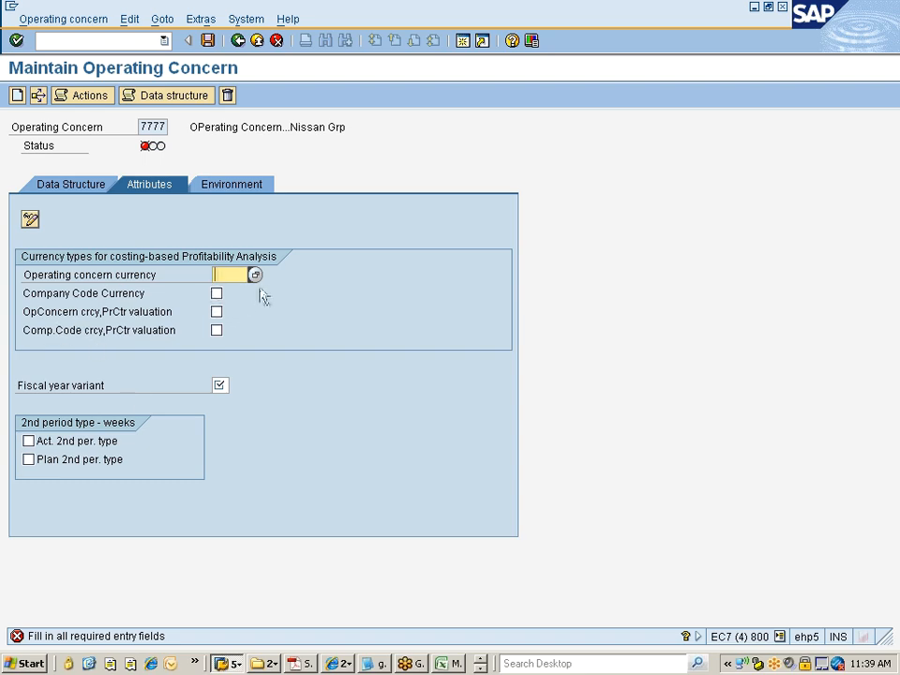
- Set the operating concern currency to INR and the fiscal year variant to K4
{"action": "type", "text": "inr"}
{"action": "key", "text": "Return"}
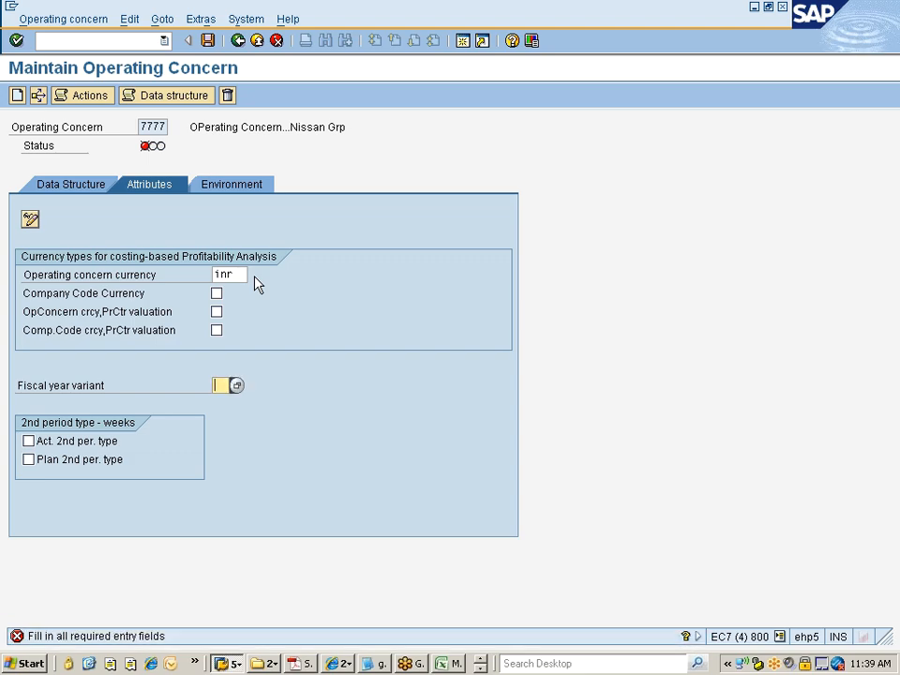
{"action": "left_click", "coordinate": [236, 385]}
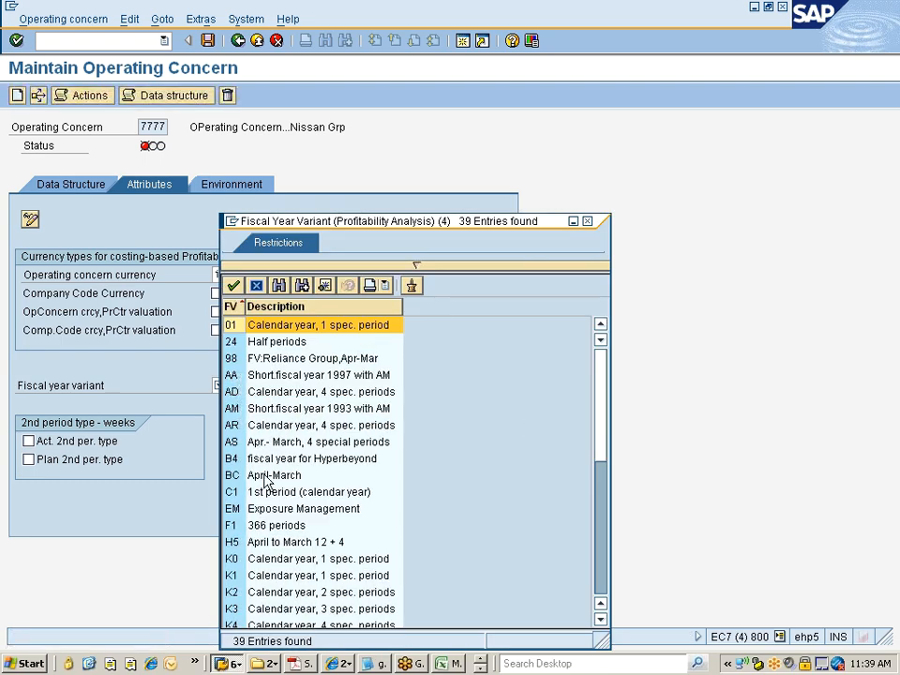
{"action": "scroll", "coordinate": [268, 481], "scroll_direction": "down", "scroll_amount": 4}
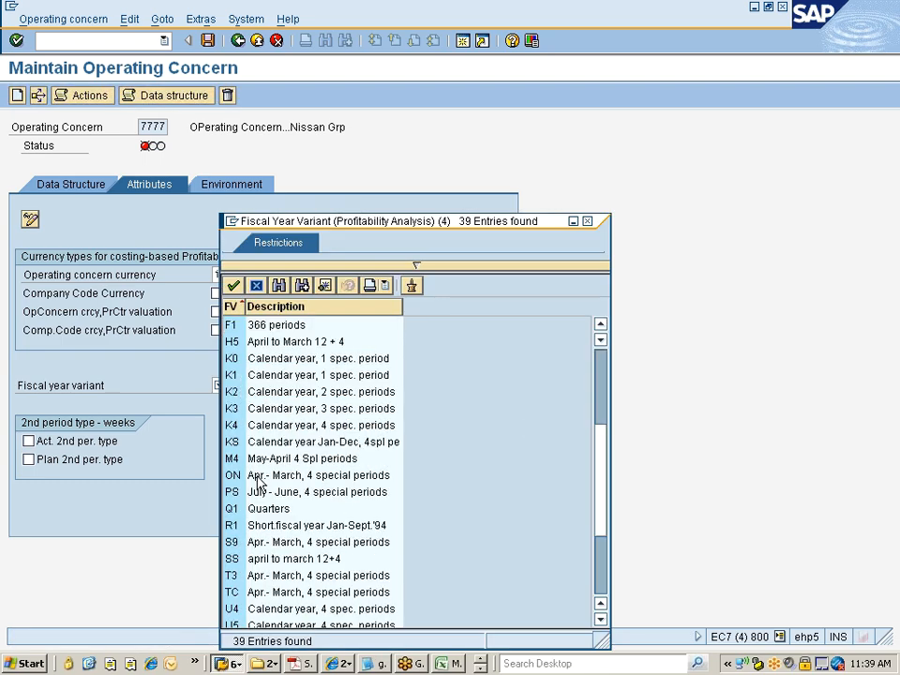
{"action": "double_click", "coordinate": [233, 425]}
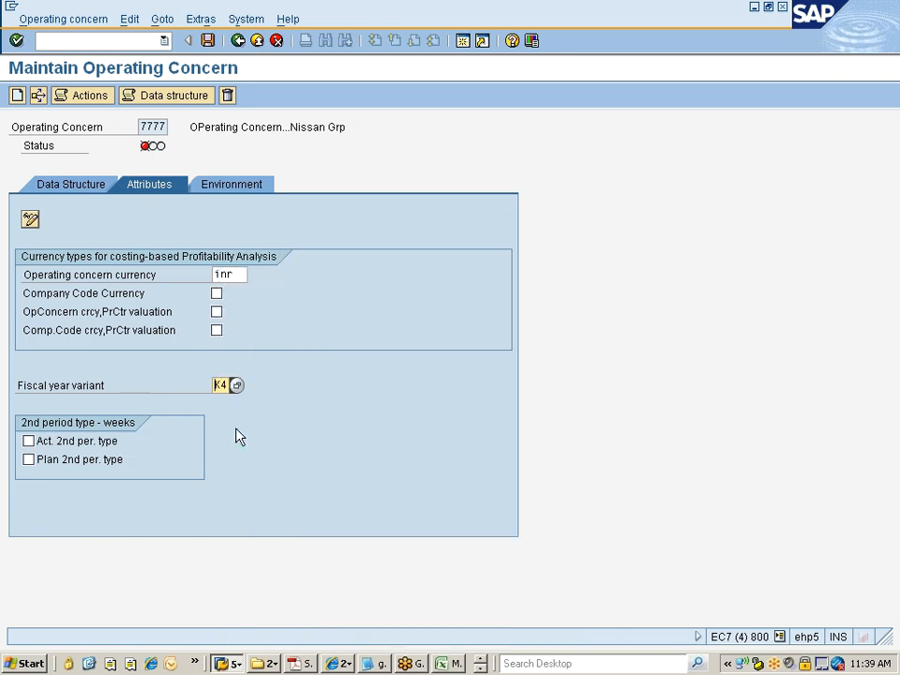
{"action": "key", "text": "Return"}
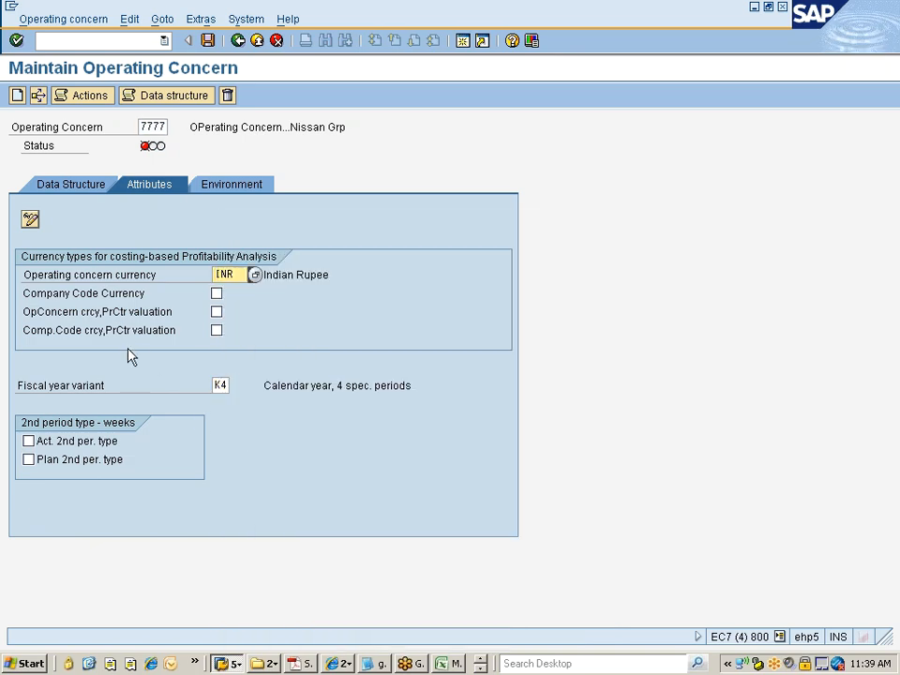
- Enable company code currency, both profit center valuations and the actual and plan second period types, and return to the data structure view
{"action": "left_click", "coordinate": [217, 293]}
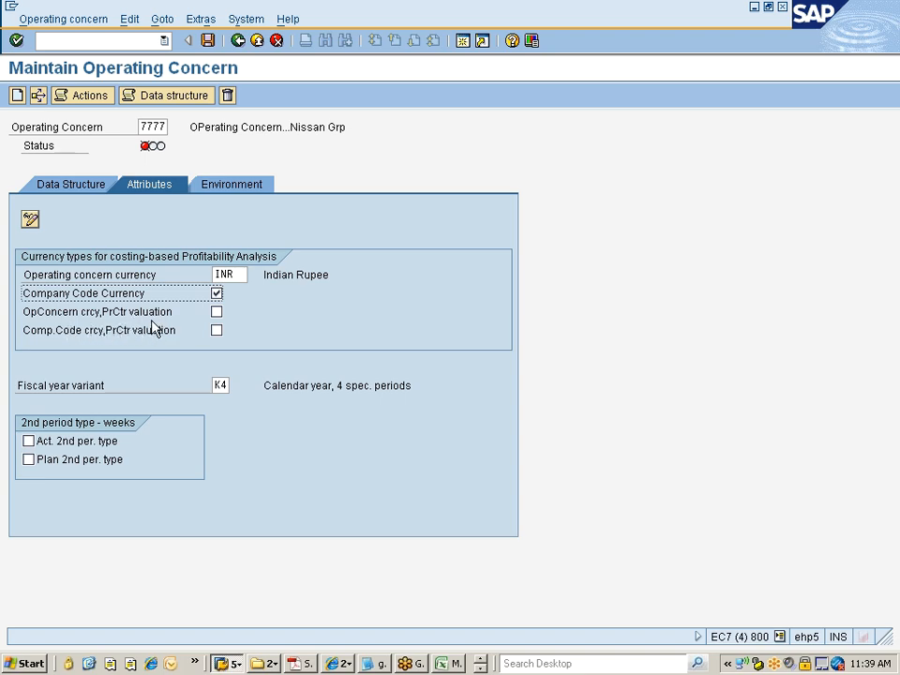
{"action": "left_click", "coordinate": [217, 313]}
{"action": "left_click", "coordinate": [216, 330]}
{"action": "left_click", "coordinate": [28, 441]}
{"action": "left_click", "coordinate": [29, 460]}
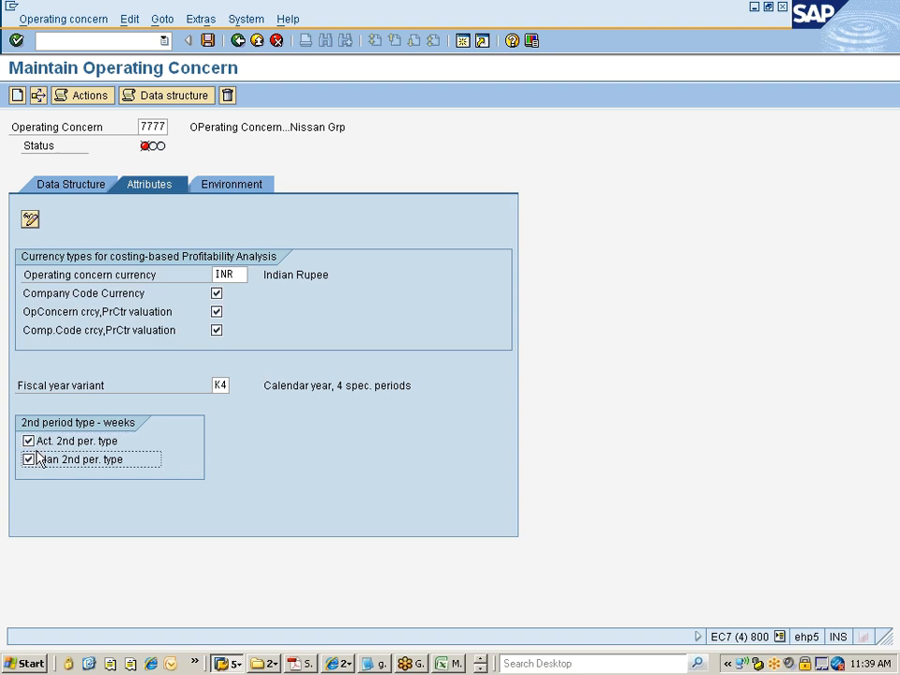
{"action": "left_click", "coordinate": [89, 187]}
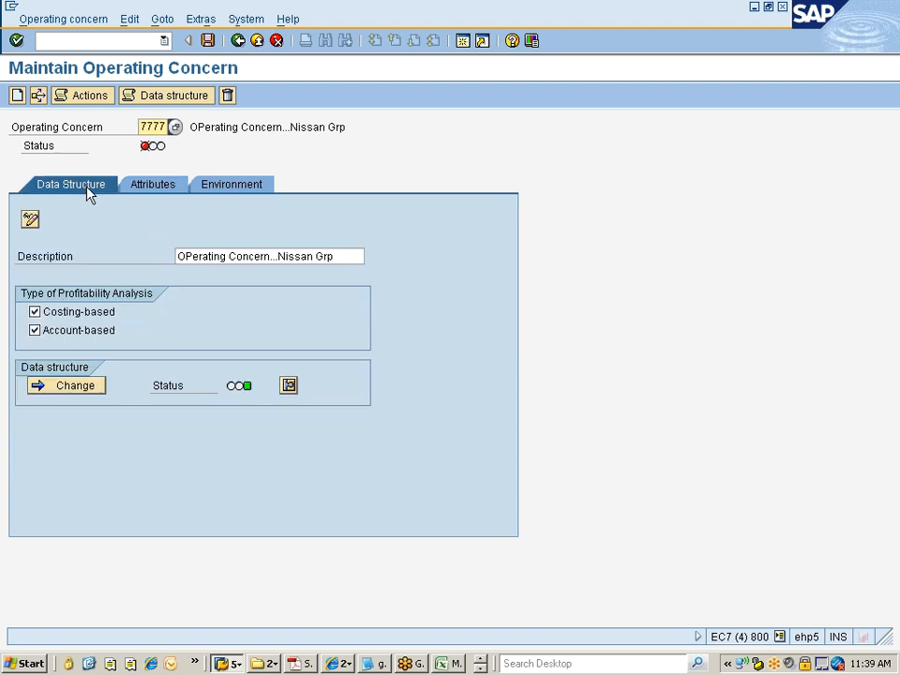
- Save the operating concern's changes and generate the client-specific part of its environment
{"action": "left_click", "coordinate": [232, 190]}
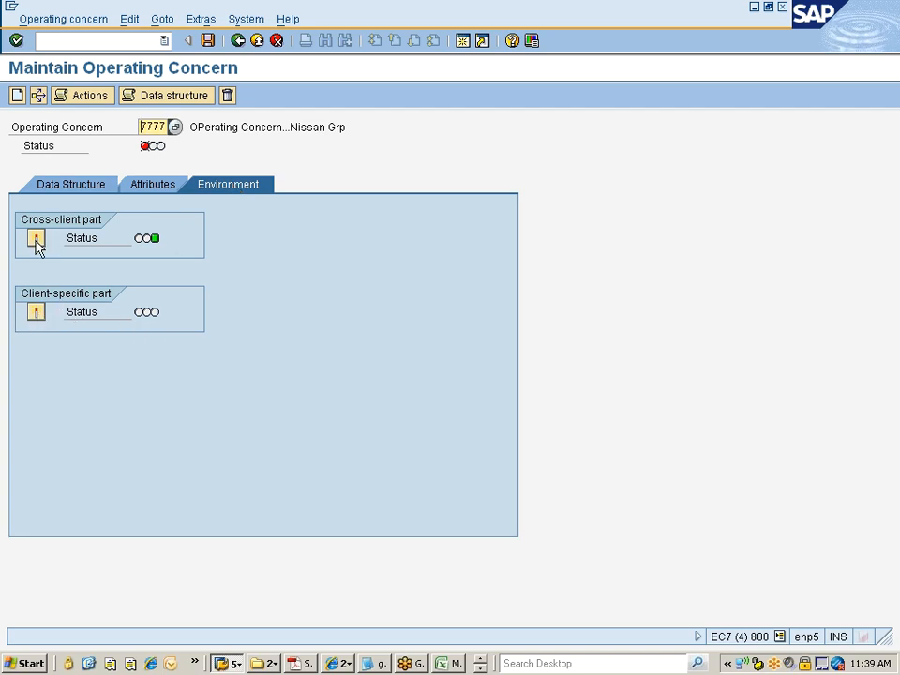
{"action": "left_click", "coordinate": [36, 313]}
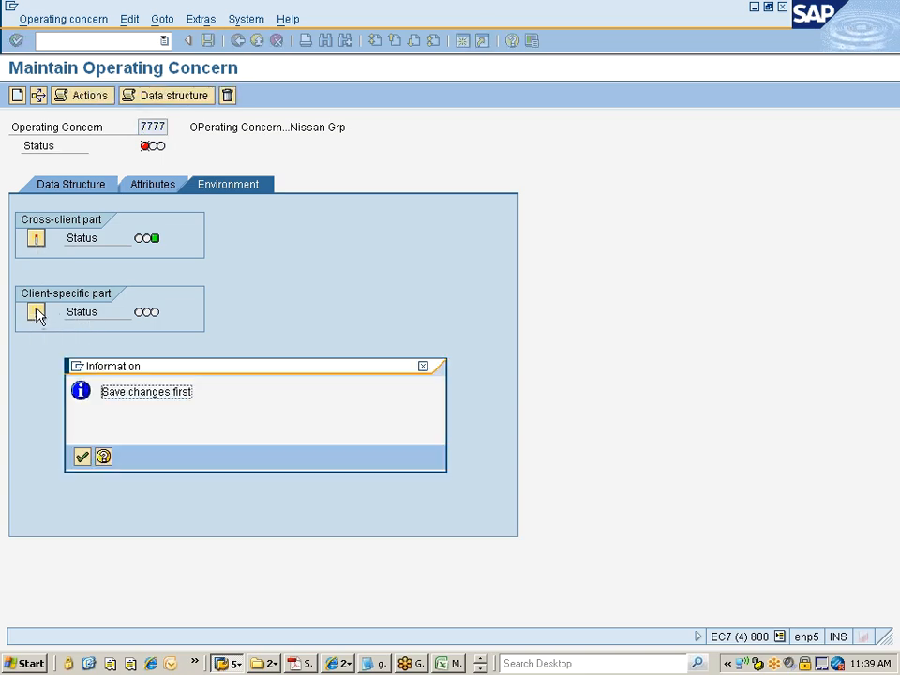
{"action": "key", "text": "Return"}
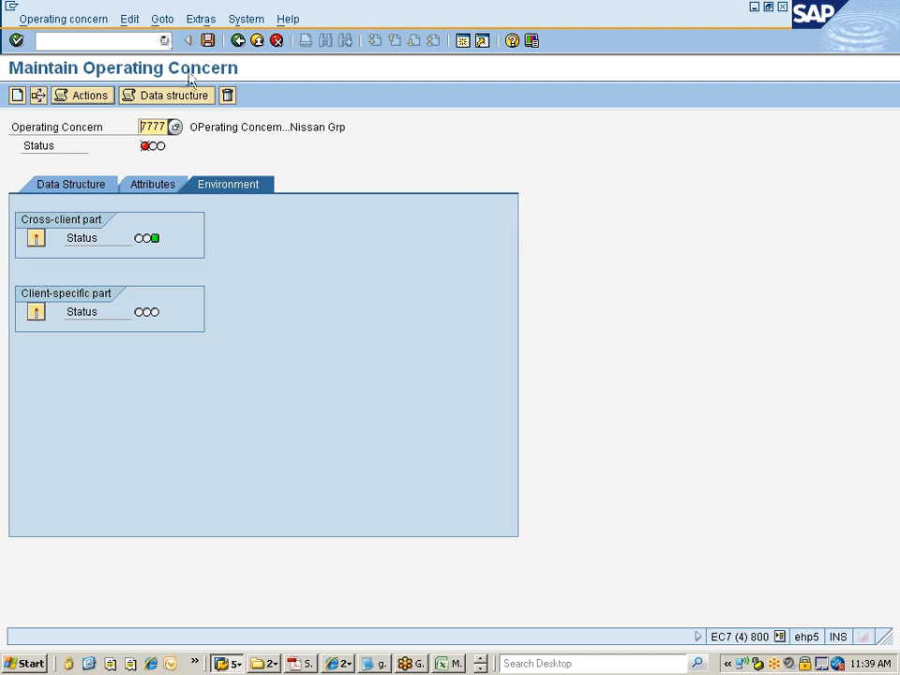
{"action": "left_click", "coordinate": [209, 40]}
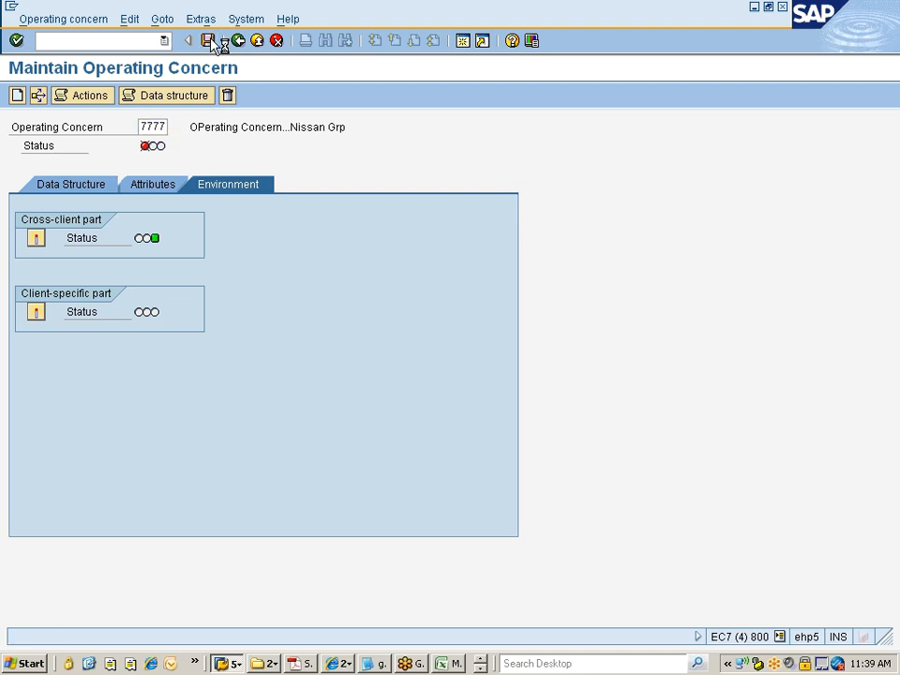
{"action": "left_click", "coordinate": [223, 301]}
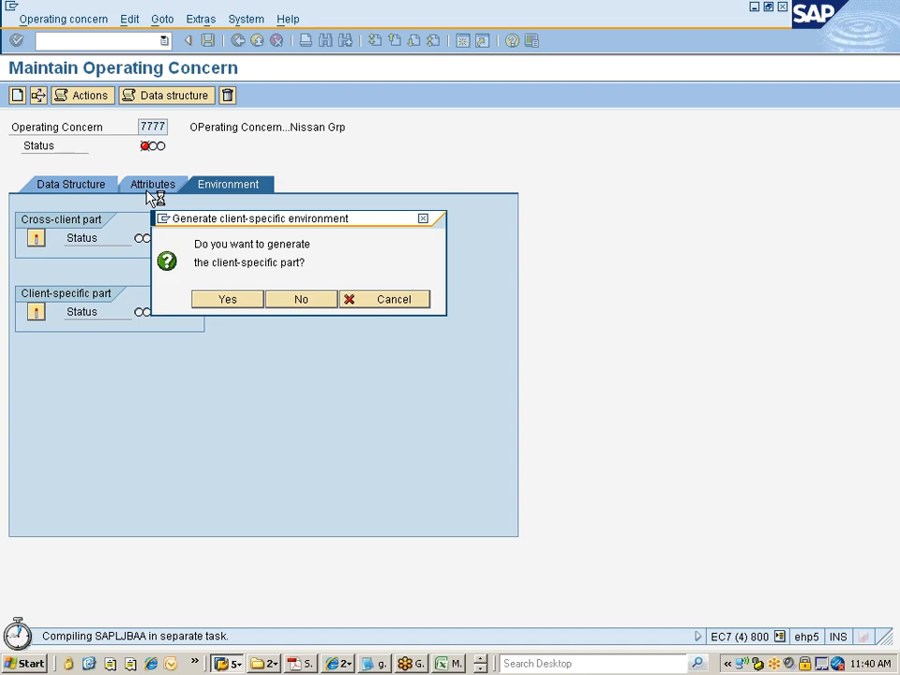
{"action": "left_click_drag", "start_coordinate": [207, 221], "coordinate": [332, 153]}
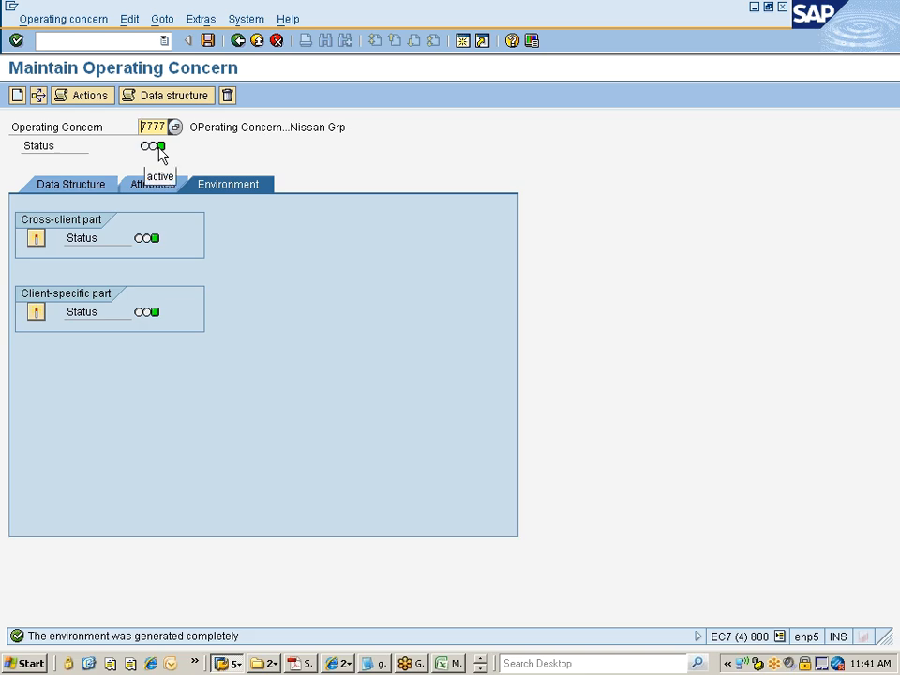
- Leave operating concern maintenance and switch to the session displaying the implementation guide
{"action": "left_click", "coordinate": [237, 41]}
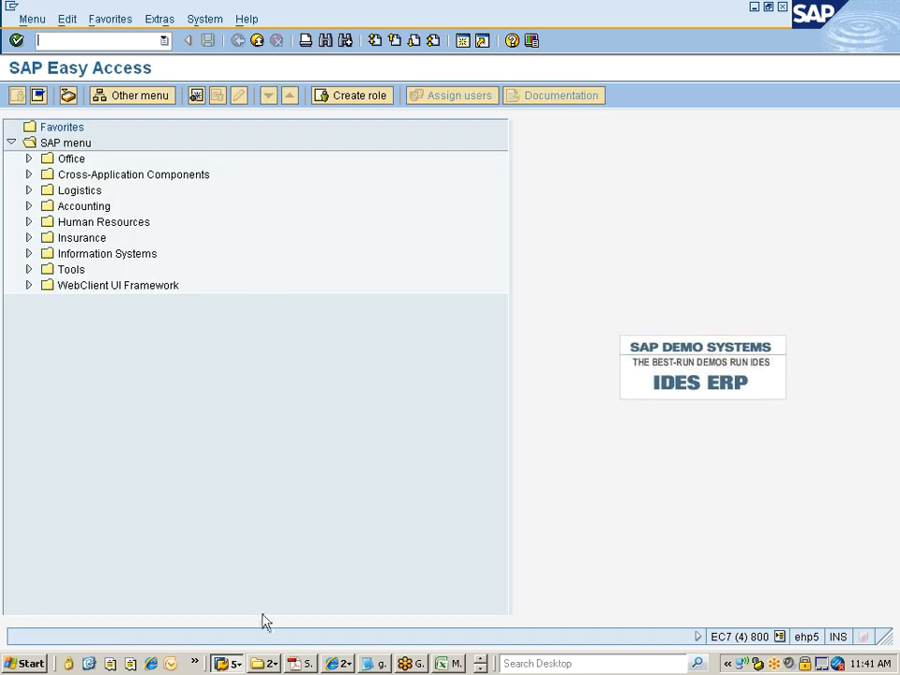
{"action": "left_click", "coordinate": [228, 663]}
{"action": "left_click", "coordinate": [256, 626]}
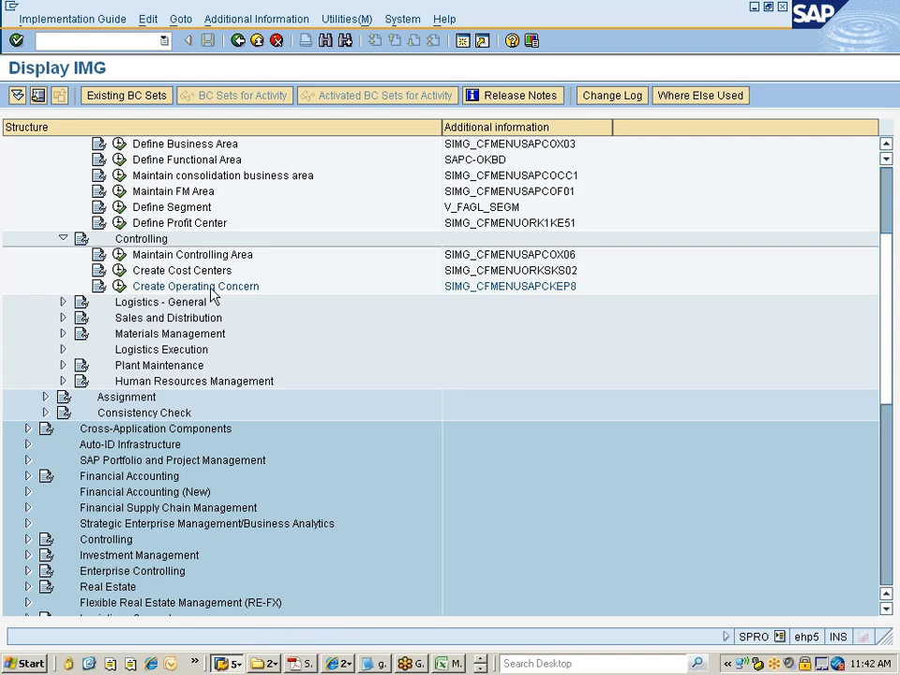
- Collapse the Financial Accounting and Controlling branches under the enterprise structure's Definition node
{"action": "left_click", "coordinate": [178, 272]}
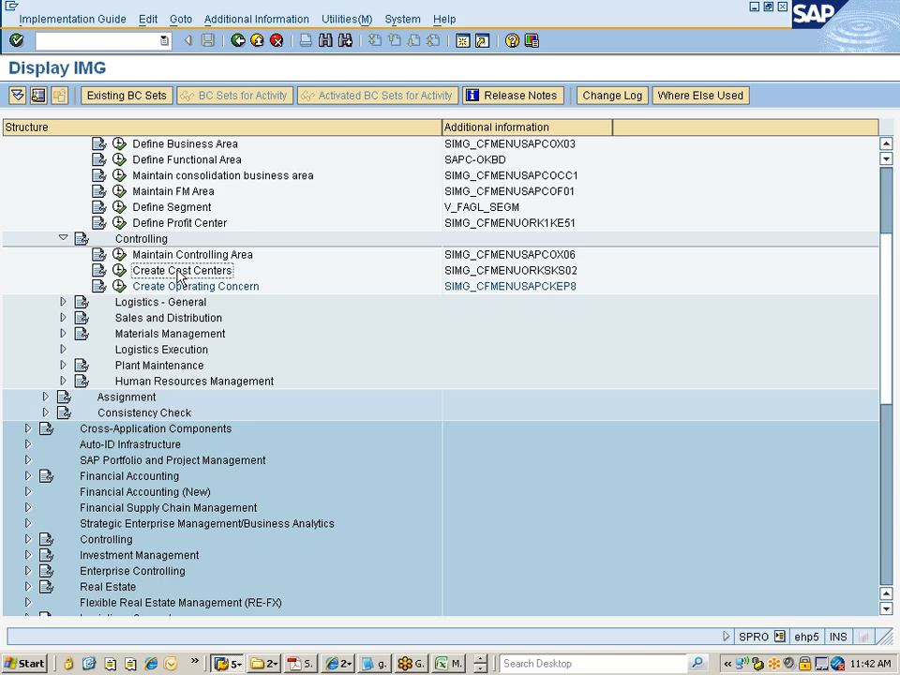
{"action": "scroll", "coordinate": [197, 286], "scroll_direction": "up", "scroll_amount": 3}
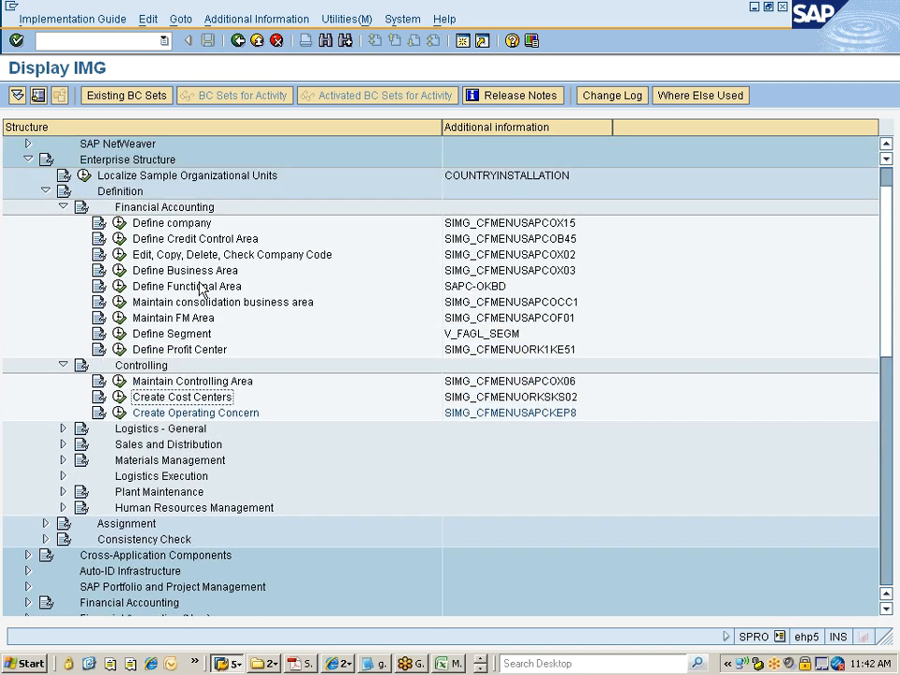
{"action": "left_click", "coordinate": [63, 207]}
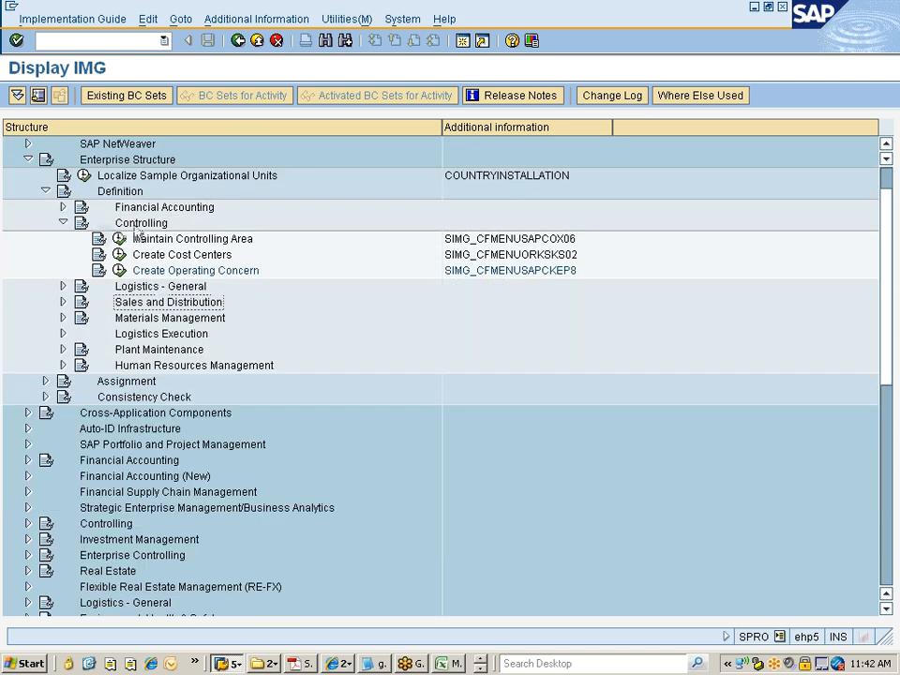
{"action": "left_click", "coordinate": [63, 223]}
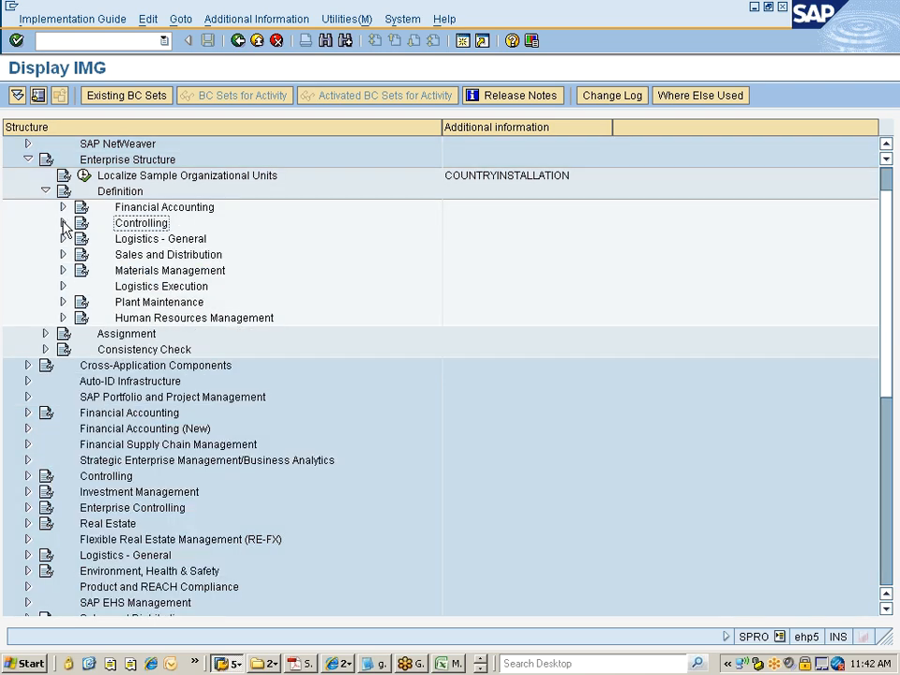
- Review the module branches under Definition, from Financial Accounting through Controlling, Logistics - General and Sales and Distribution
{"action": "left_click", "coordinate": [139, 208]}
{"action": "left_click", "coordinate": [140, 225]}
{"action": "left_click", "coordinate": [162, 242]}
{"action": "key", "text": "Up"}
{"action": "key", "text": "Down"}
{"action": "key", "text": "Down"}
{"action": "key", "text": "Down"}
{"action": "key", "text": "Up"}
{"action": "key", "text": "Up"}
{"action": "key", "text": "Up"}
{"action": "key", "text": "Up"}
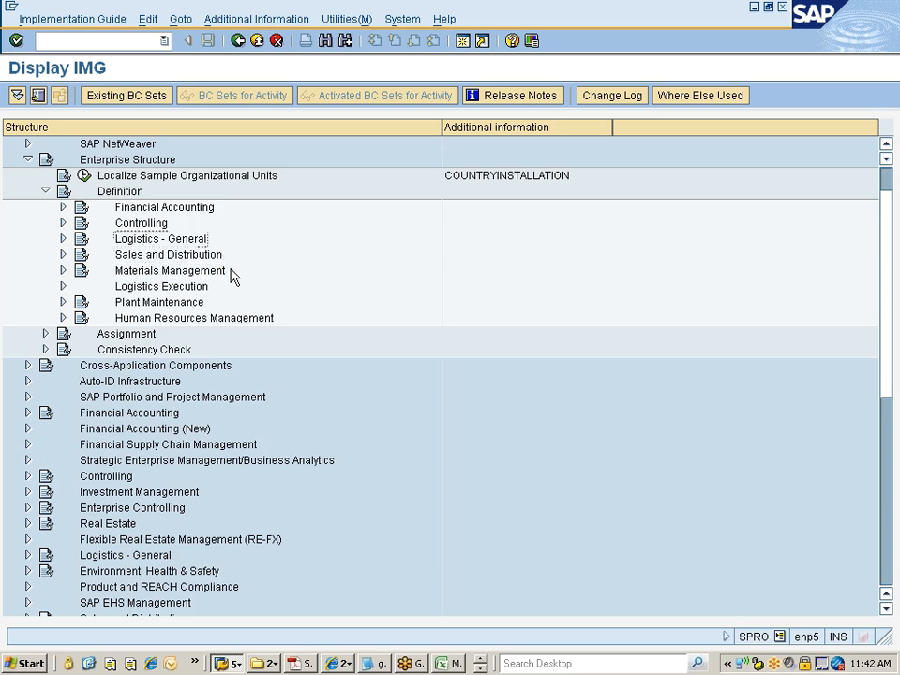
{"action": "key", "text": "Down"}
{"action": "key", "text": "Down"}
{"action": "key", "text": "Up"}
{"action": "key", "text": "Up"}
{"action": "key", "text": "Down"}
{"action": "key", "text": "Up"}
{"action": "key", "text": "Down"}
{"action": "key", "text": "Up"}
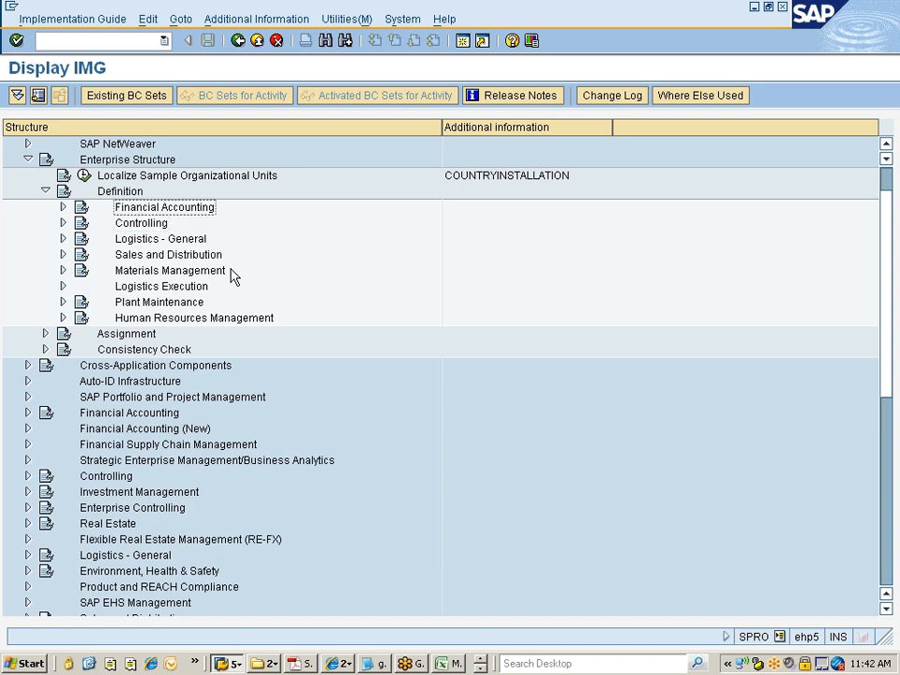
- Expand the enterprise structure's Assignment branch and collapse its Definition branch
{"action": "key", "text": "Down"}
{"action": "key", "text": "Down"}
{"action": "key", "text": "Down"}
{"action": "key", "text": "Down"}
{"action": "key", "text": "Down"}
{"action": "key", "text": "Down"}
{"action": "key", "text": "Down"}
{"action": "key", "text": "Down"}
{"action": "key", "text": "Down"}
{"action": "key", "text": "Down"}
{"action": "key", "text": "Down"}
{"action": "key", "text": "Up"}
{"action": "key", "text": "Up"}
{"action": "key", "text": "Up"}
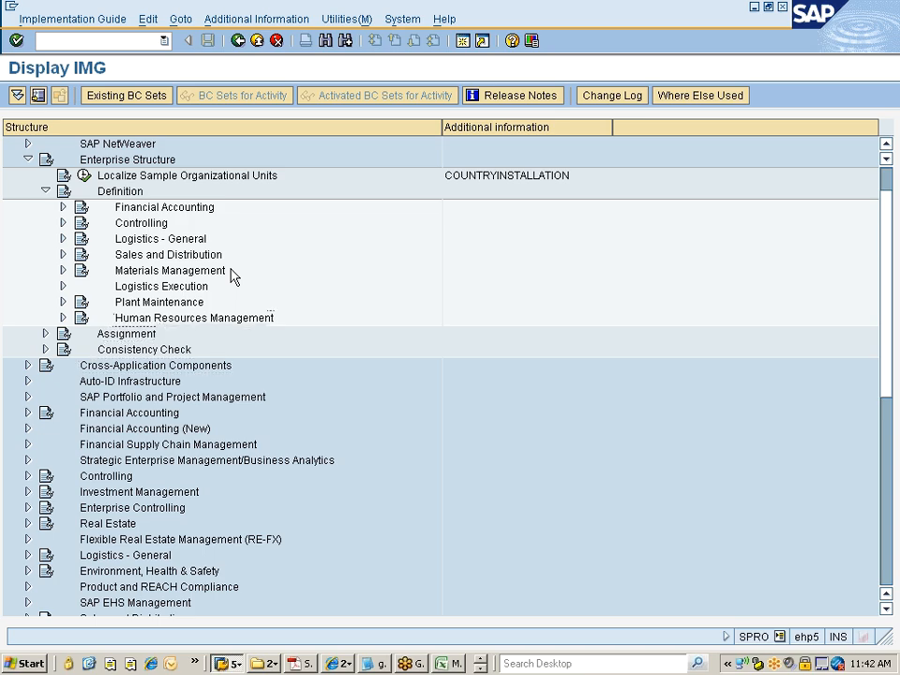
{"action": "key", "text": "Right"}
{"action": "key", "text": "Up"}
{"action": "key", "text": "Up"}
{"action": "key", "text": "Up"}
{"action": "key", "text": "Up"}
{"action": "key", "text": "Up"}
{"action": "key", "text": "Up"}
{"action": "key", "text": "Up"}
{"action": "key", "text": "Up"}
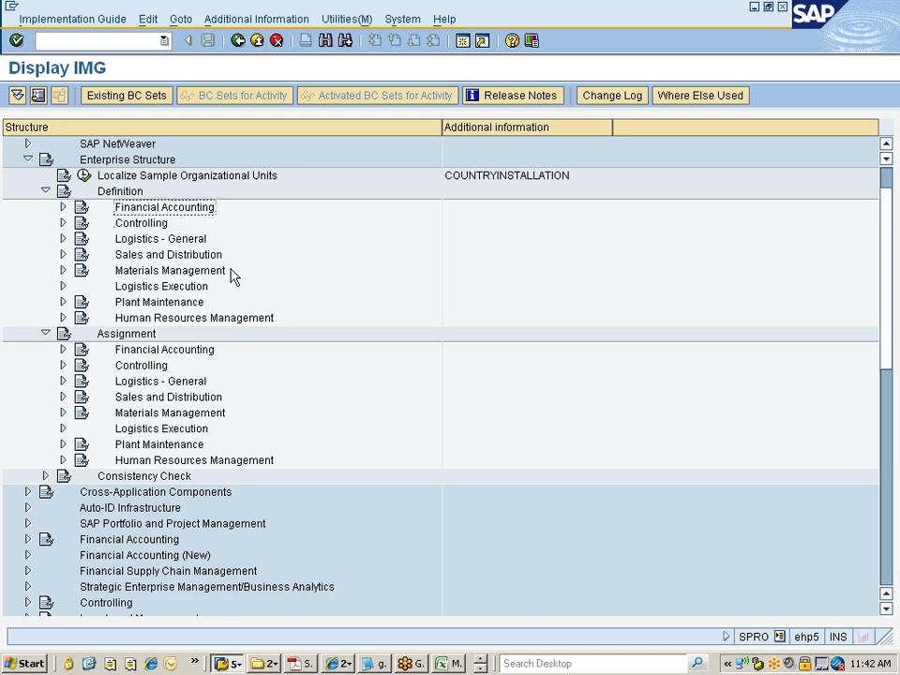
{"action": "key", "text": "Up"}
{"action": "key", "text": "Left"}
{"action": "key", "text": "Down"}
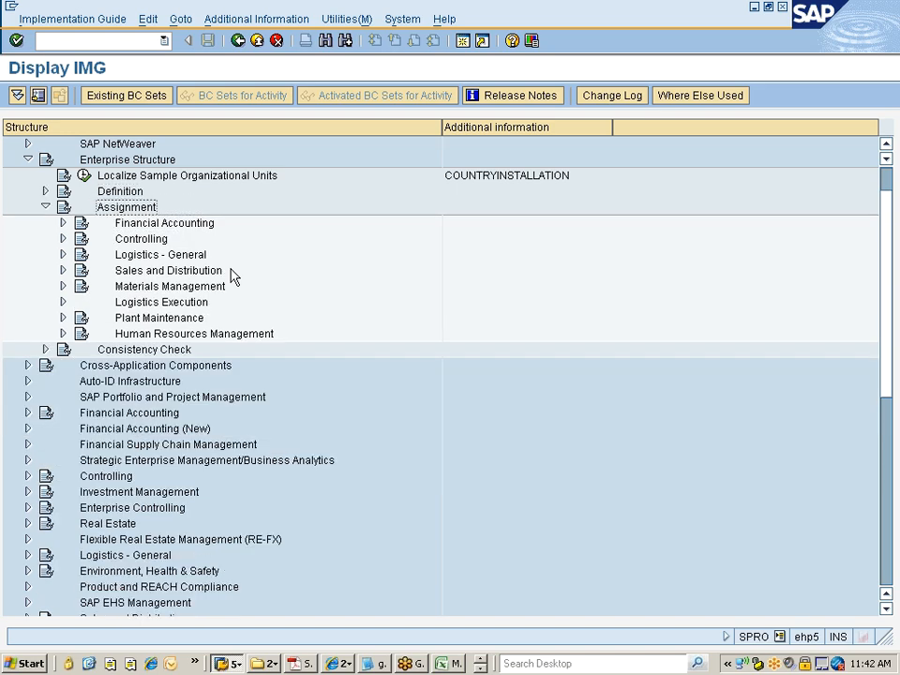
- Go through the module branches under Assignment and expand Financial Accounting
{"action": "key", "text": "Down"}
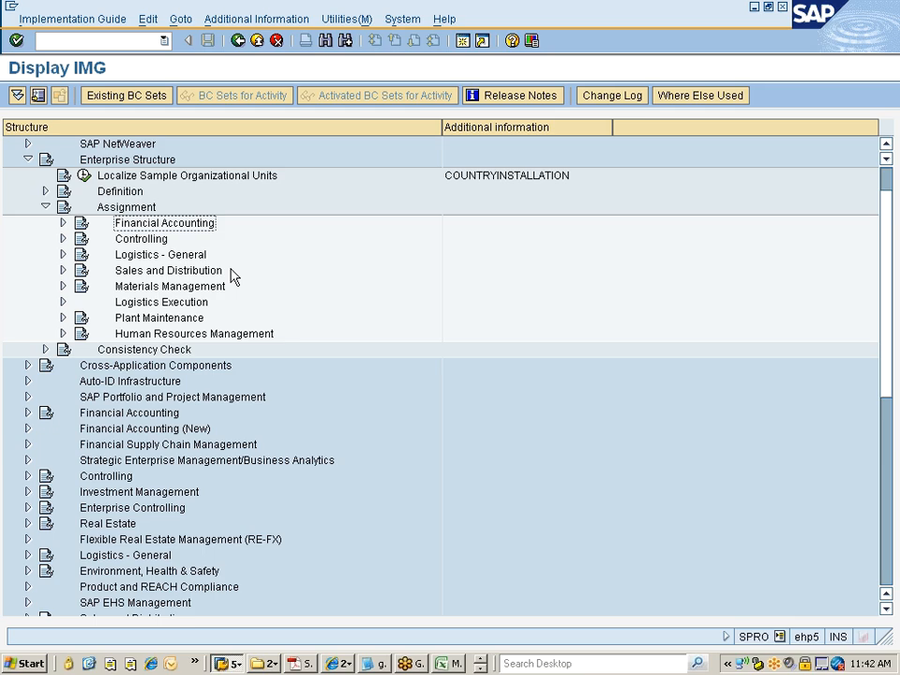
{"action": "key", "text": "Down"}
{"action": "key", "text": "Down"}
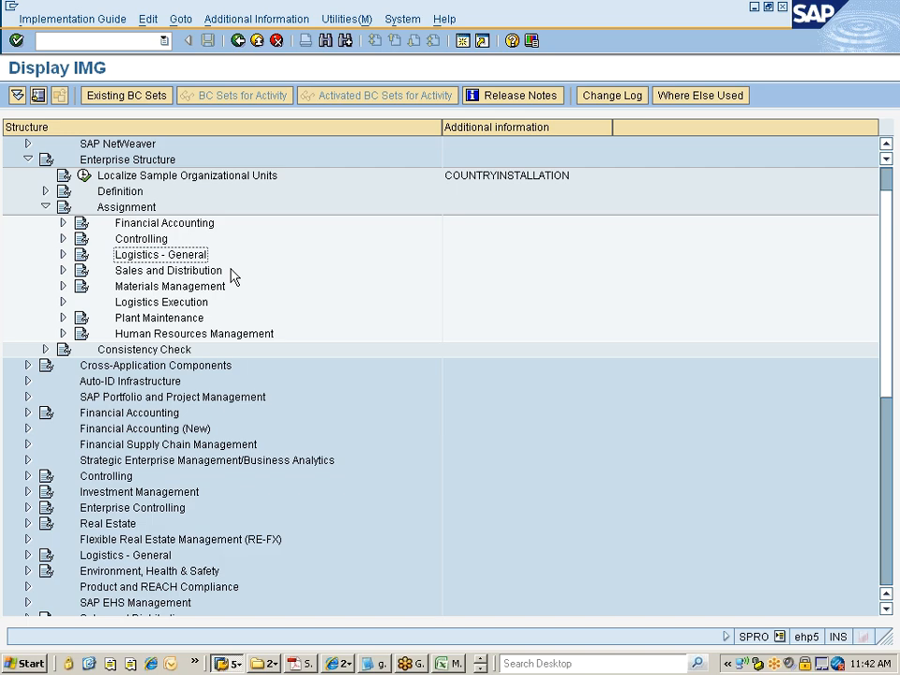
{"action": "key", "text": "Down"}
{"action": "key", "text": "Down"}
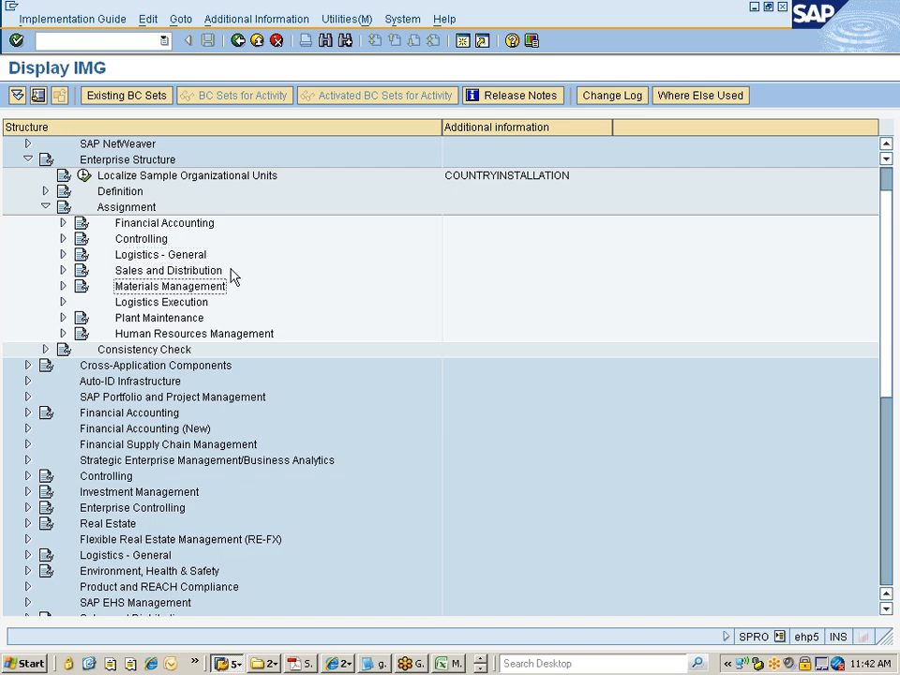
{"action": "key", "text": "Down"}
{"action": "key", "text": "Up"}
{"action": "key", "text": "Up"}
{"action": "key", "text": "Up"}
{"action": "key", "text": "Up"}
{"action": "key", "text": "Up"}
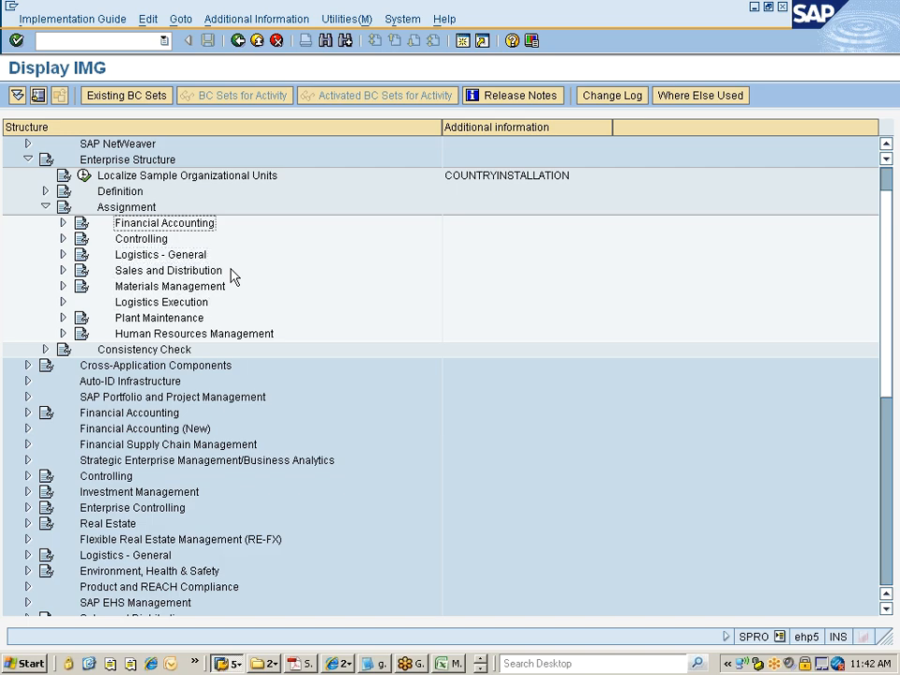
{"action": "key", "text": "Right"}
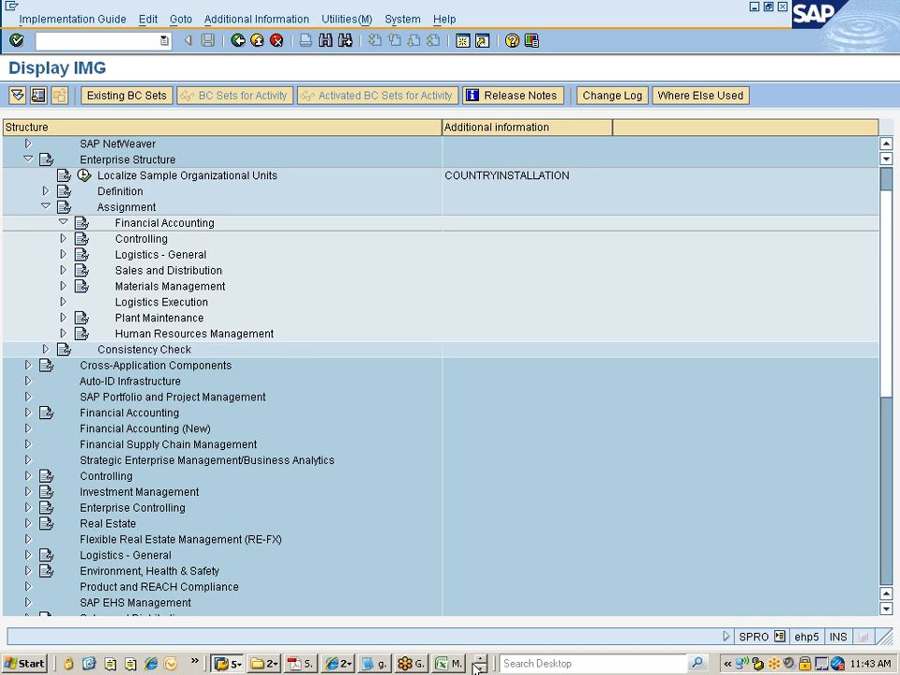
- Switch to the PowerPoint slide show to examine the SAP organizational structures entity relationship diagram, and return to the implementation guide
{"action": "left_click", "coordinate": [243, 662]}
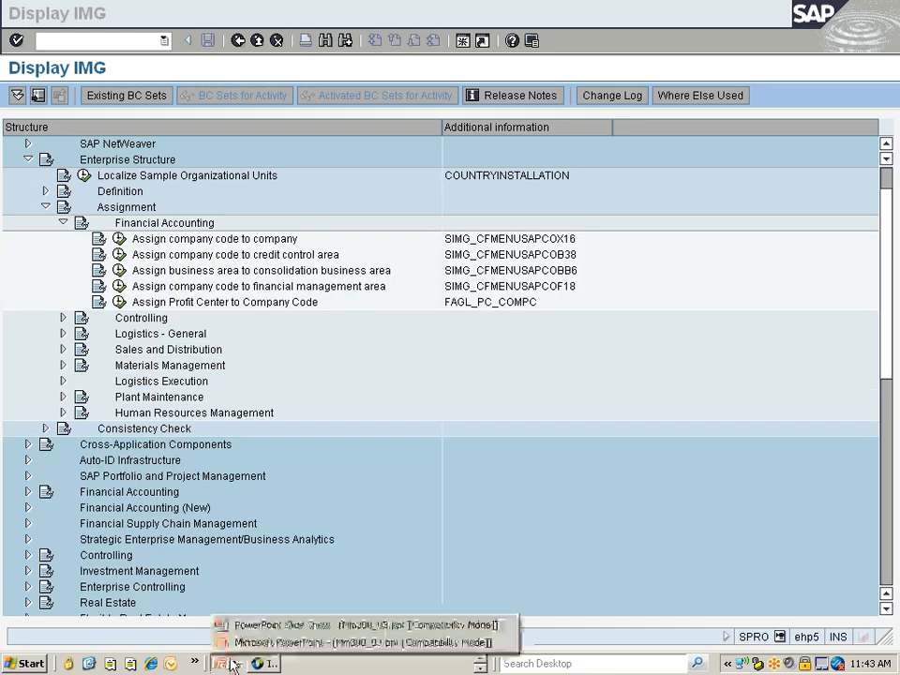
{"action": "left_click", "coordinate": [252, 625]}
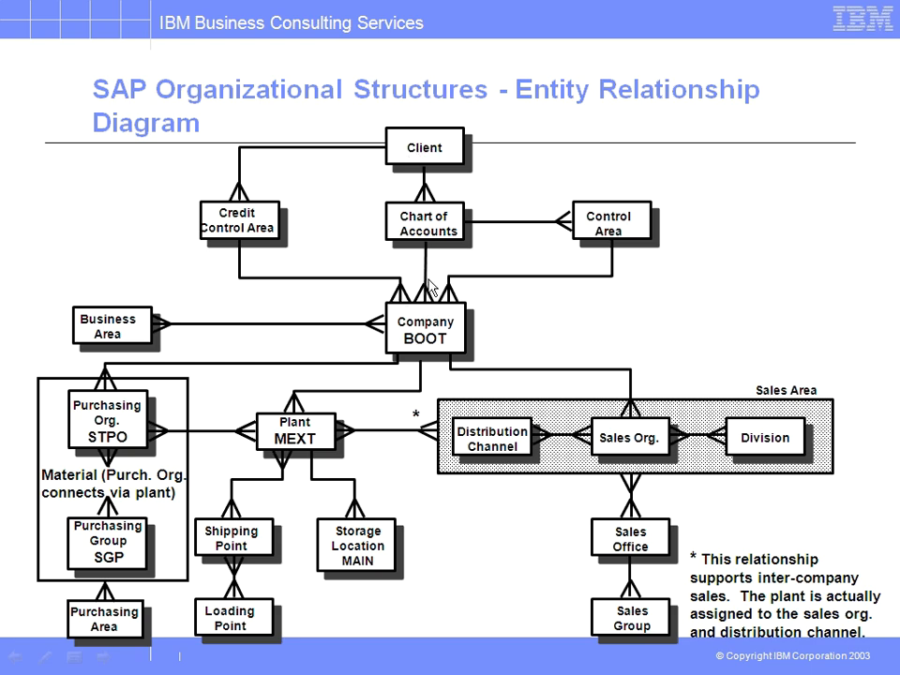
{"action": "key", "text": "alt+Tab"}
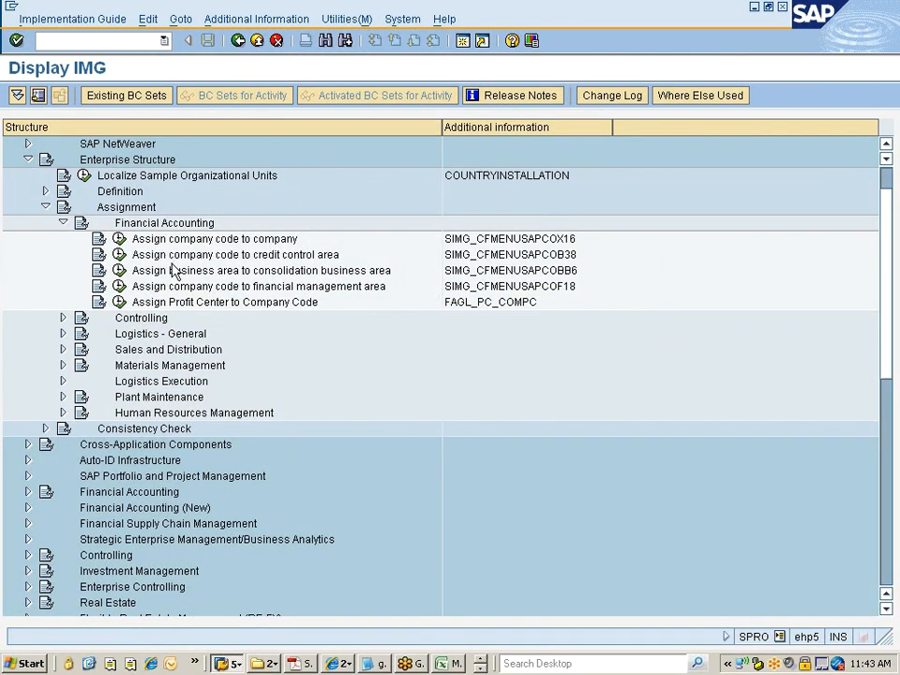
- Open the activity that assigns company codes to companies and position the list on company code 7777
{"action": "left_click", "coordinate": [120, 240]}
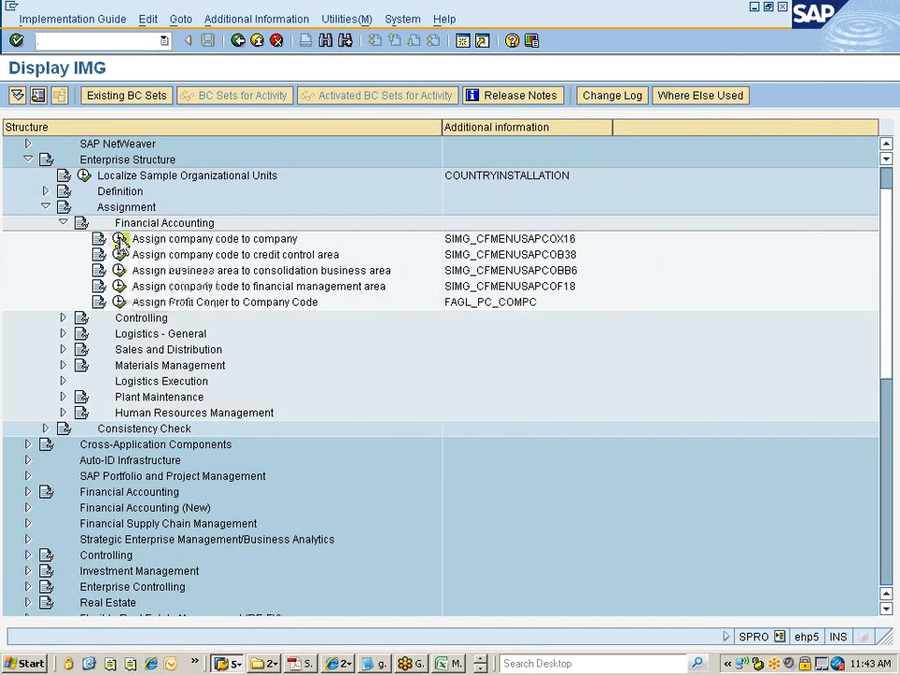
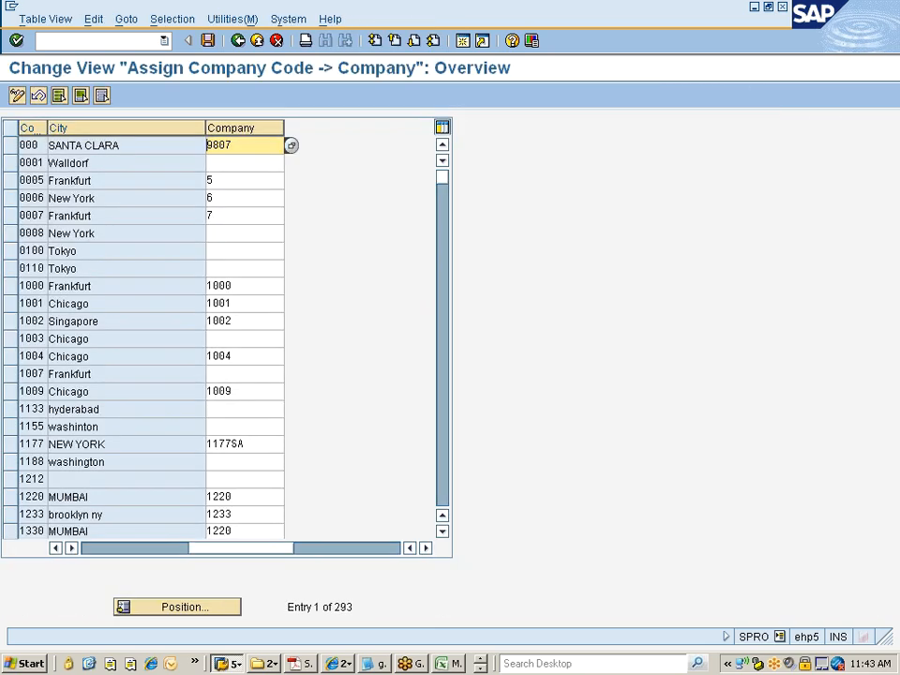
{"action": "left_click", "coordinate": [202, 607]}
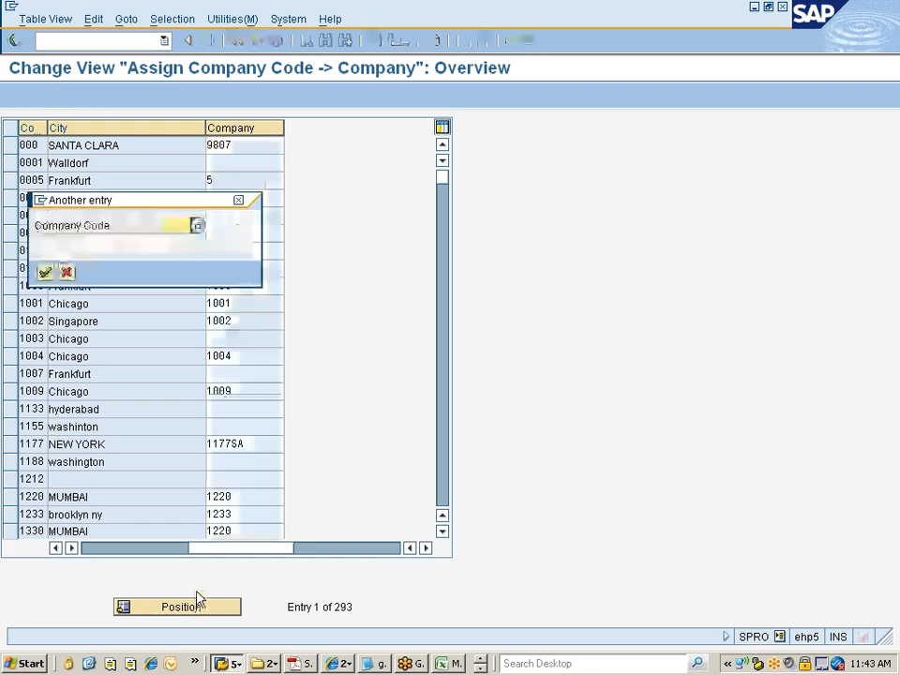
{"action": "type", "text": "7777"}
{"action": "key", "text": "Return"}
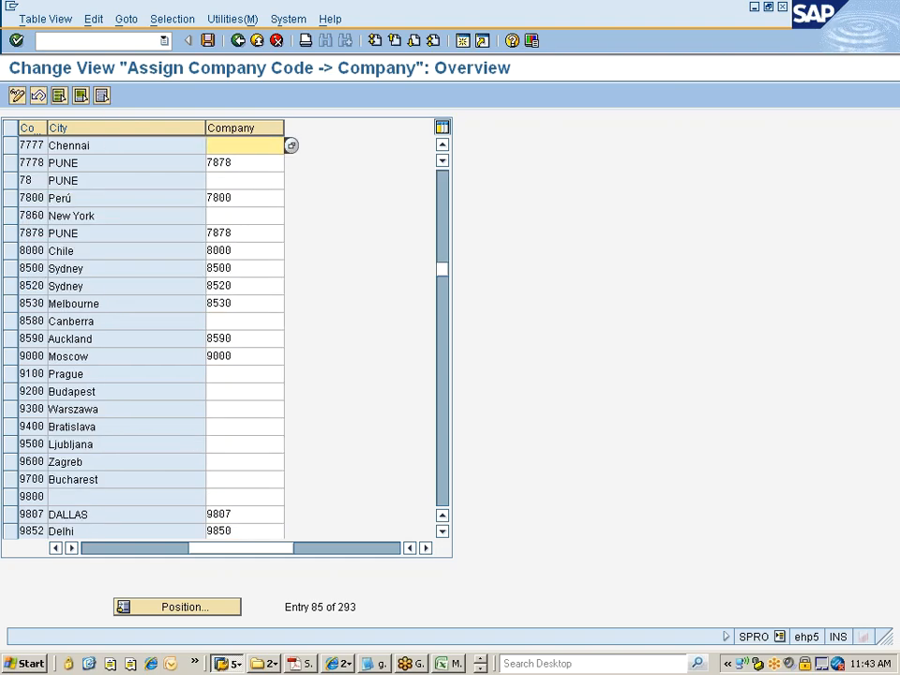
- Bring the Company Name column into the table view and narrow the City column
{"action": "left_click_drag", "start_coordinate": [220, 554], "coordinate": [122, 554]}
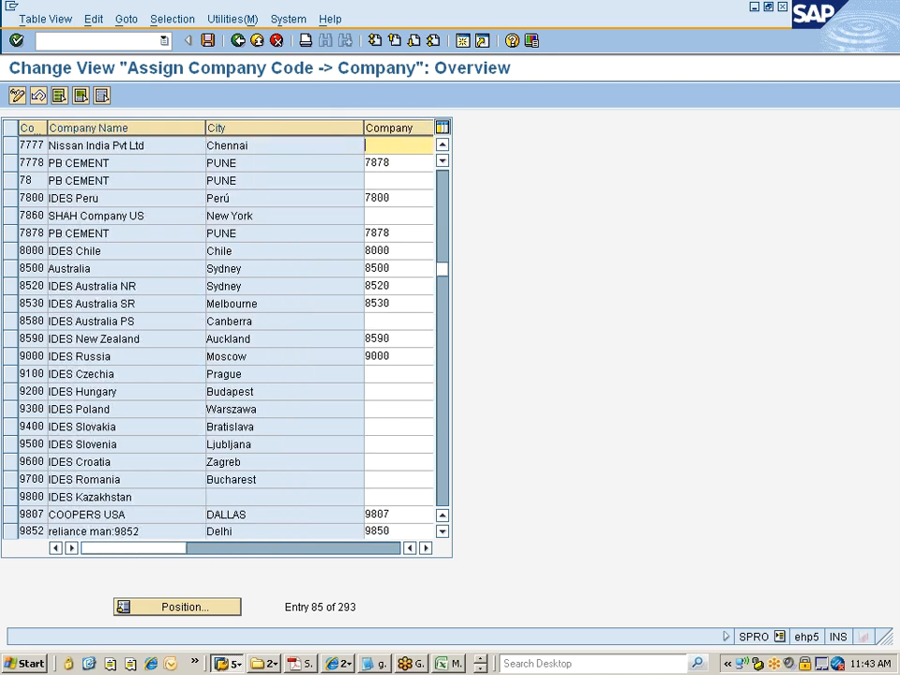
{"action": "left_click", "coordinate": [146, 145]}
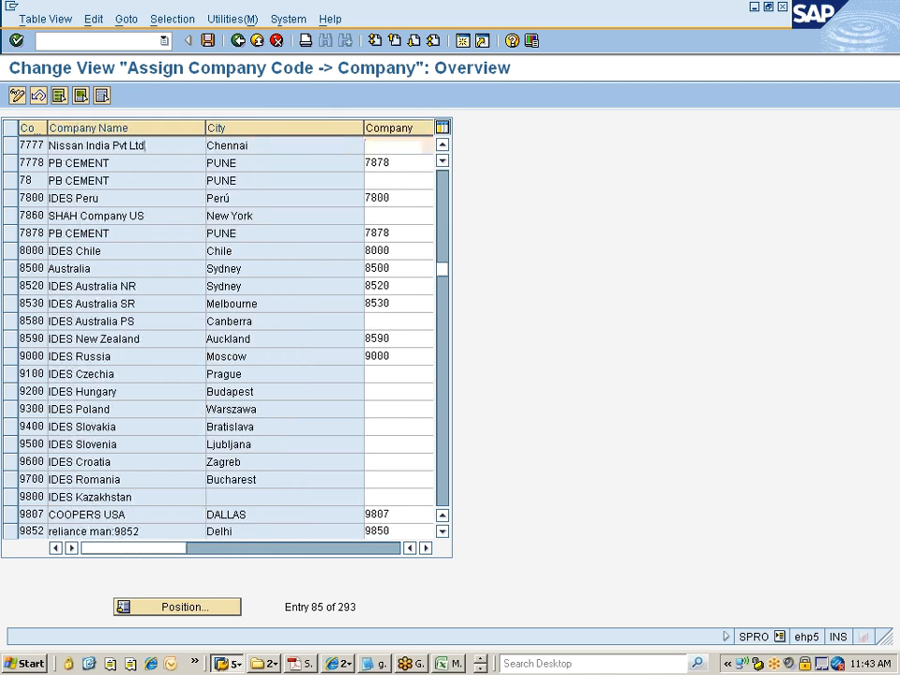
{"action": "left_click_drag", "start_coordinate": [364, 127], "coordinate": [289, 128]}
- Assign company 7777 (Nissan Group) to company code 7777, picking it from the list of possible companies
{"action": "left_click", "coordinate": [369, 146]}
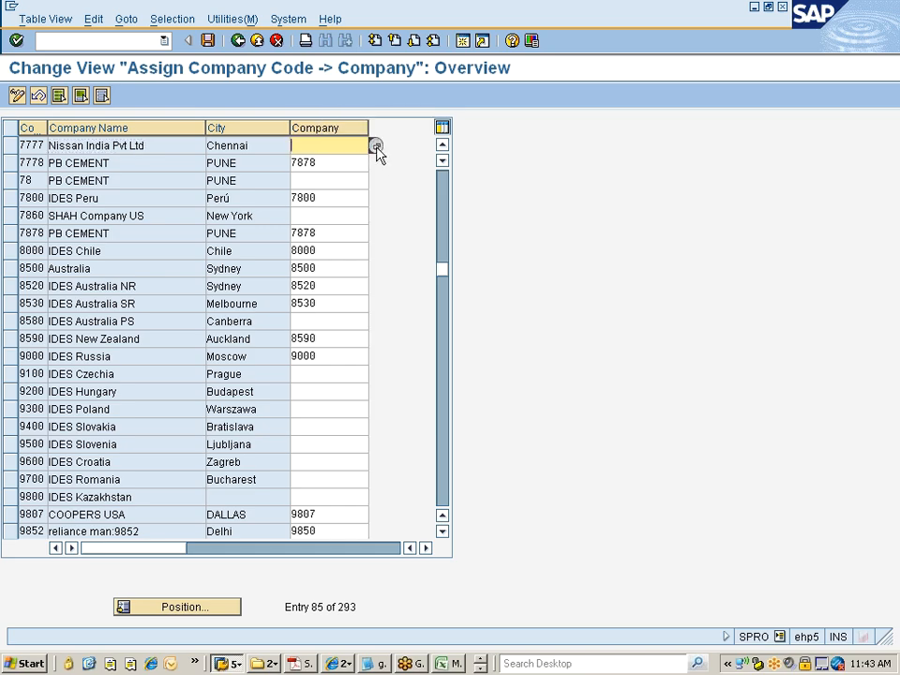
{"action": "left_click", "coordinate": [375, 146]}
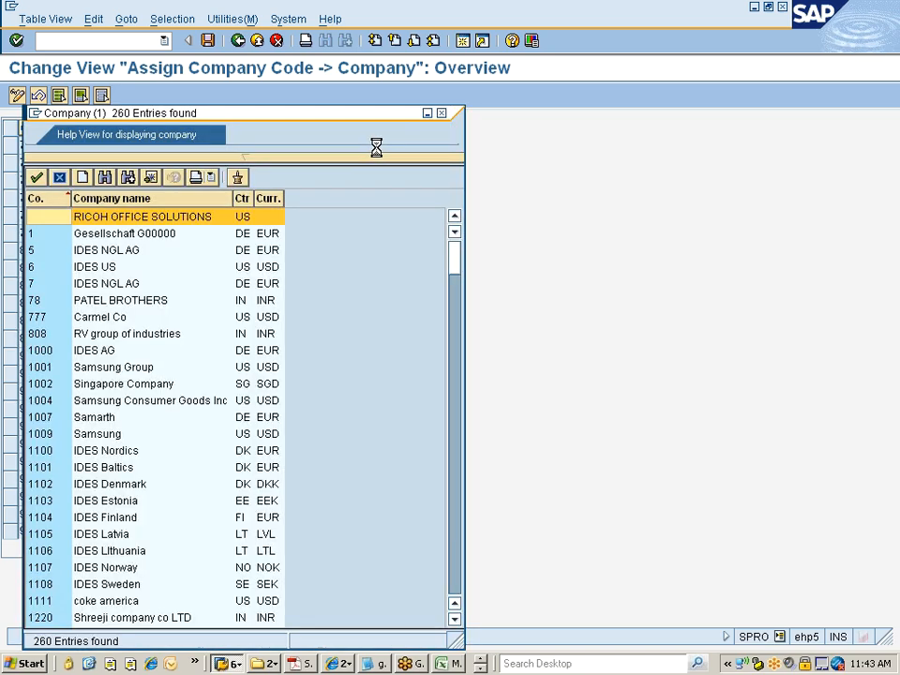
{"action": "scroll", "coordinate": [84, 423], "scroll_direction": "down", "scroll_amount": 3}
{"action": "scroll", "coordinate": [89, 427], "scroll_direction": "down", "scroll_amount": 15}
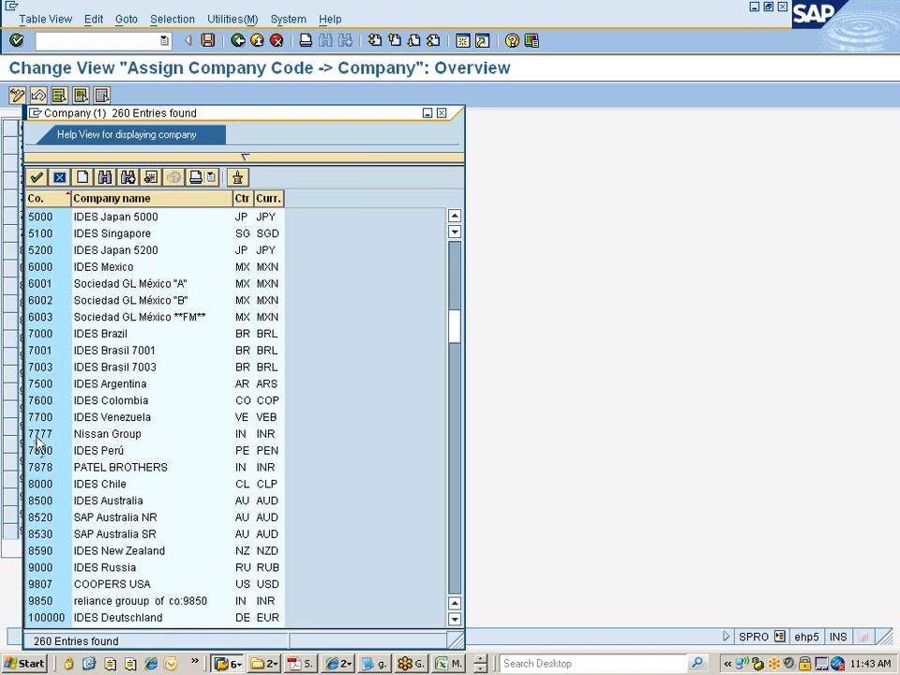
{"action": "left_click", "coordinate": [39, 435]}
{"action": "left_click", "coordinate": [39, 439]}
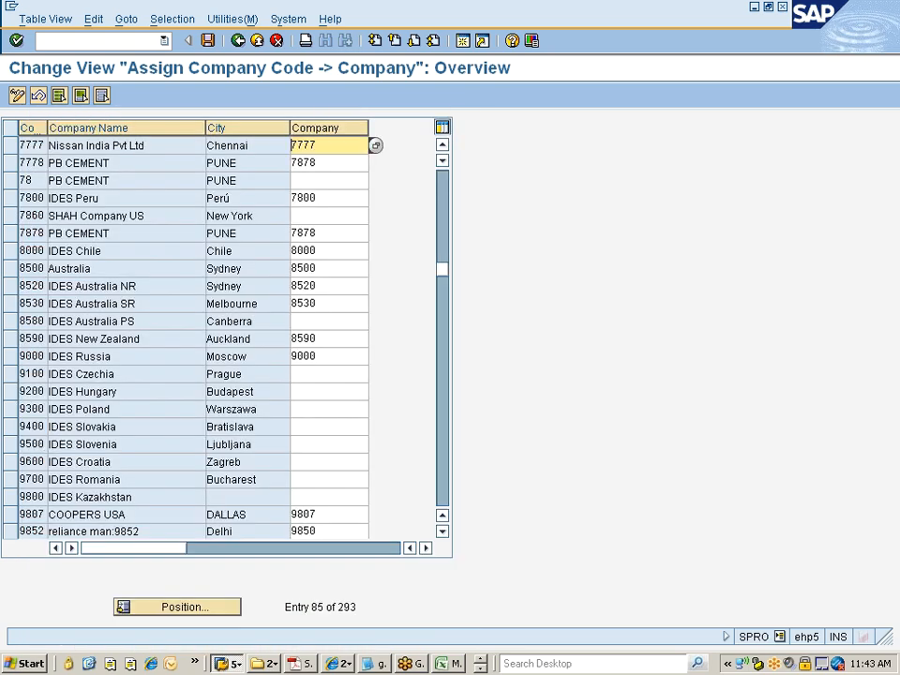
- Save the company assignment under the "Nissan changes" customizing request and return to the implementation guide
{"action": "key", "text": "ctrl+s"}
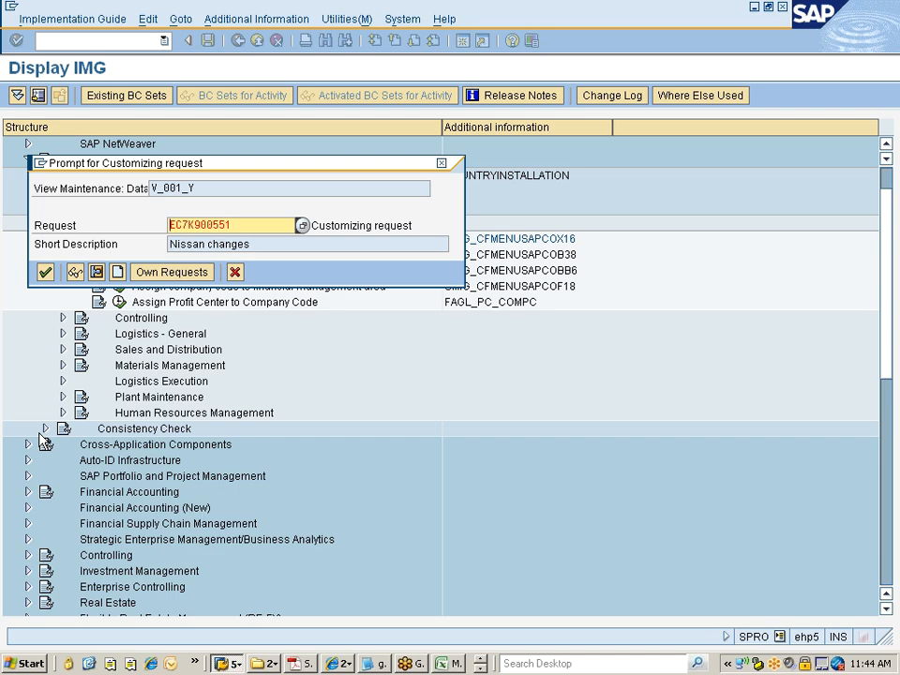
{"action": "key", "text": "Return"}
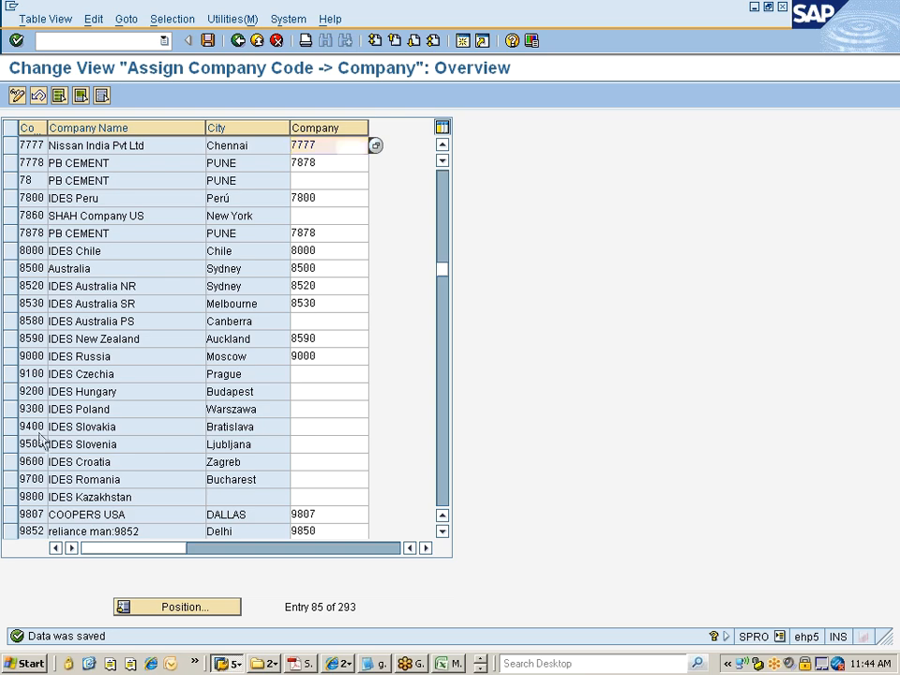
{"action": "key", "text": "F3"}
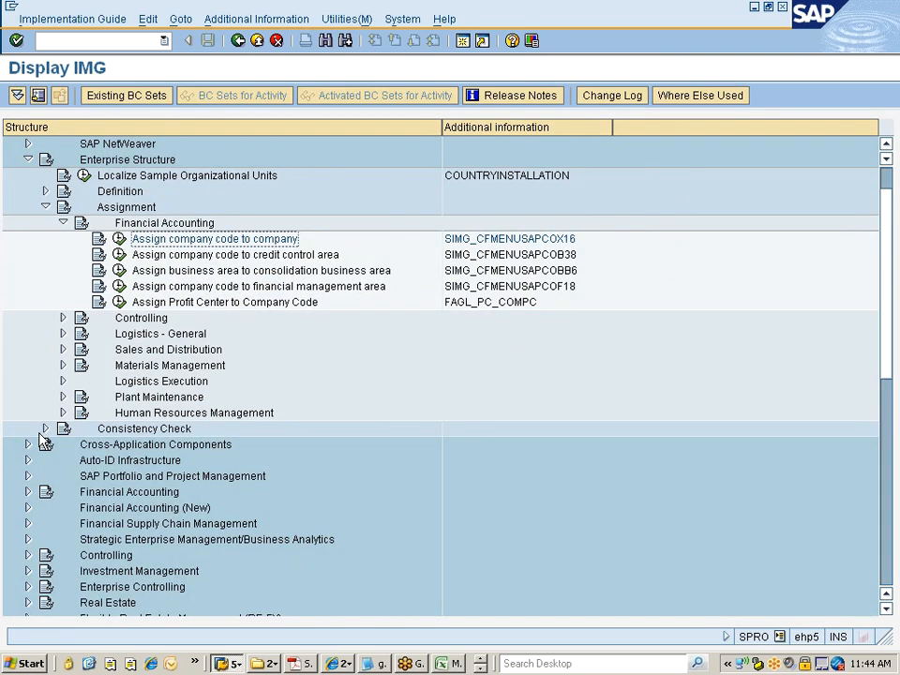
- Open the activity that assigns company codes to credit control areas and position the list on company code 7777
{"action": "key", "text": "Down"}
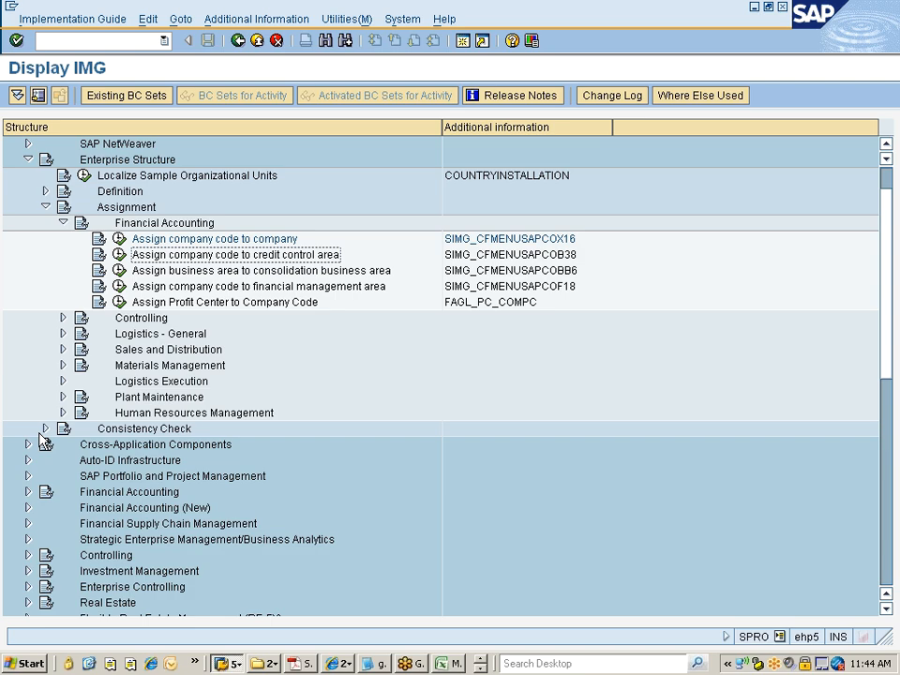
{"action": "left_click", "coordinate": [119, 256]}
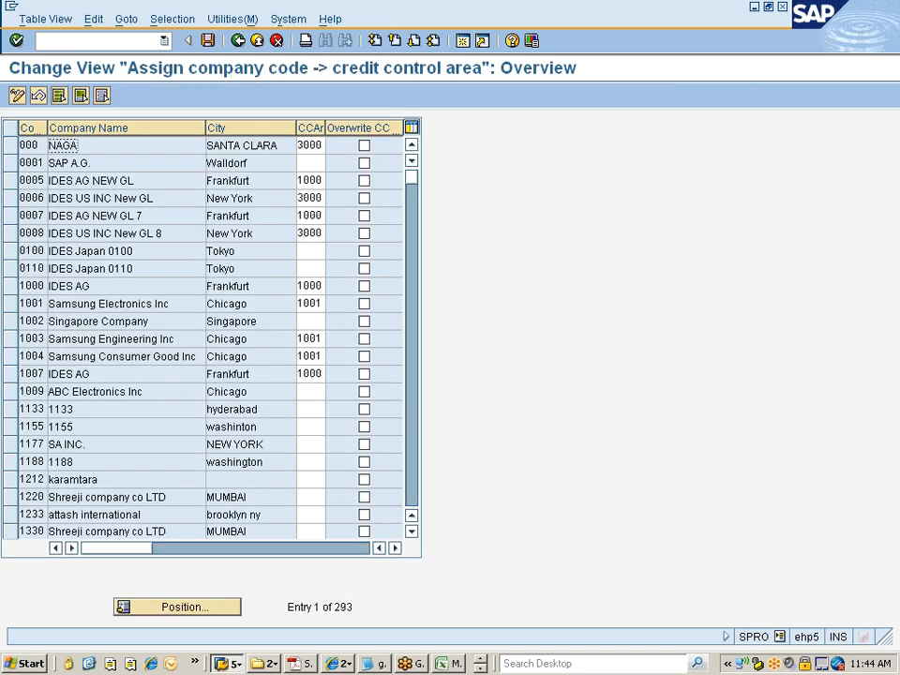
{"action": "left_click", "coordinate": [184, 608]}
{"action": "type", "text": "7777"}
{"action": "key", "text": "Return"}
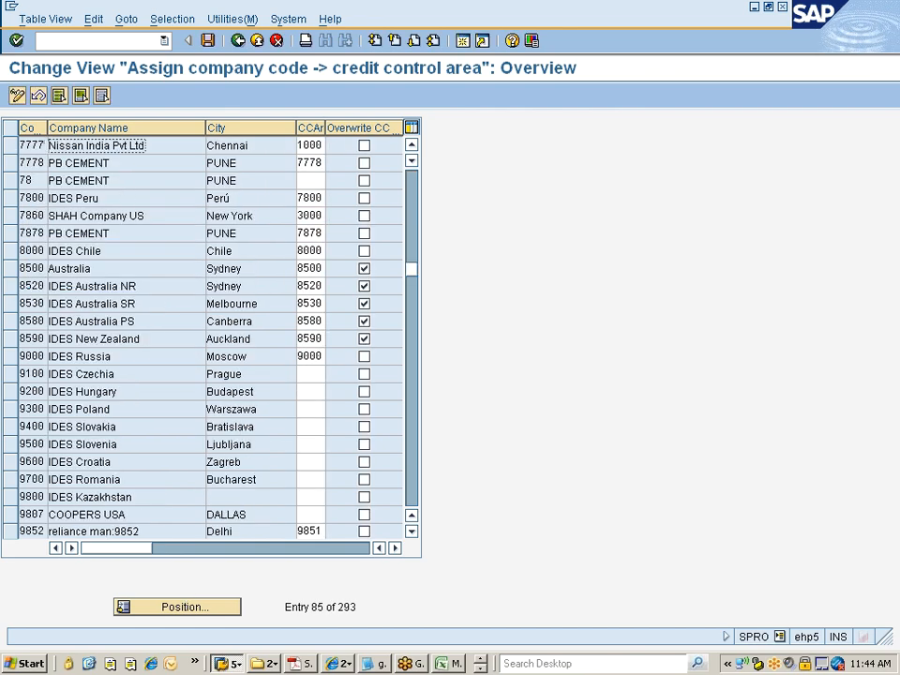
- Widen the CCAr column, assign credit control area 7777 (Credit Control Area..for Nissan) to company code 7777, and save
{"action": "left_click_drag", "start_coordinate": [323, 132], "coordinate": [333, 144]}
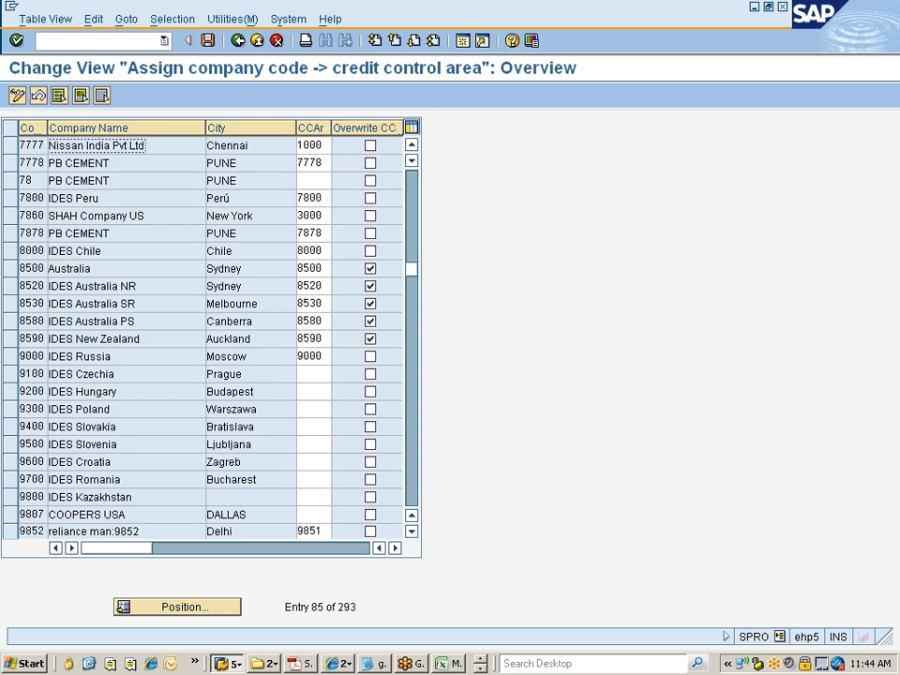
{"action": "left_click", "coordinate": [324, 146]}
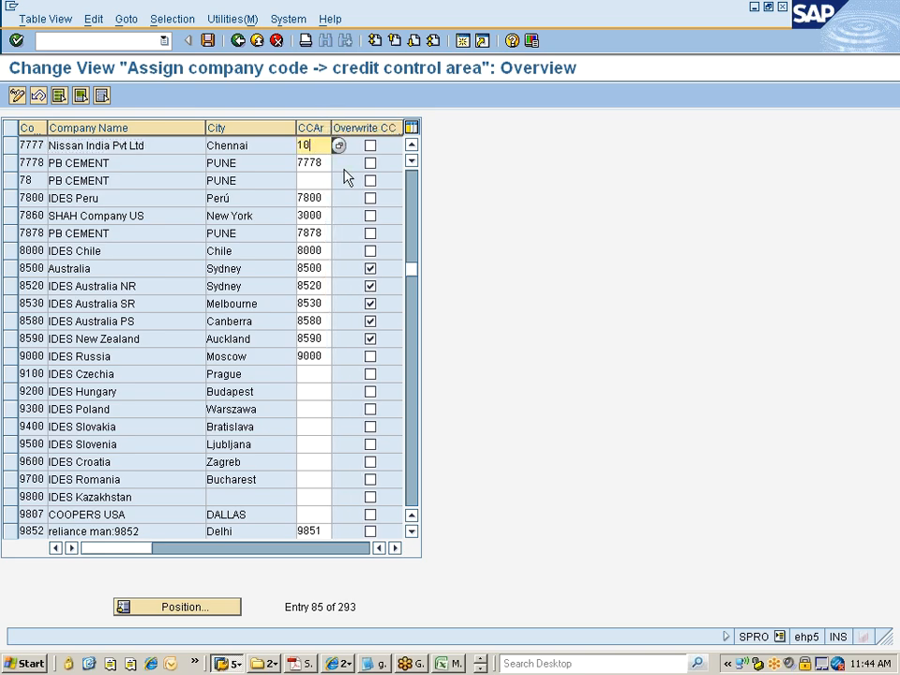
{"action": "key", "text": "F4"}
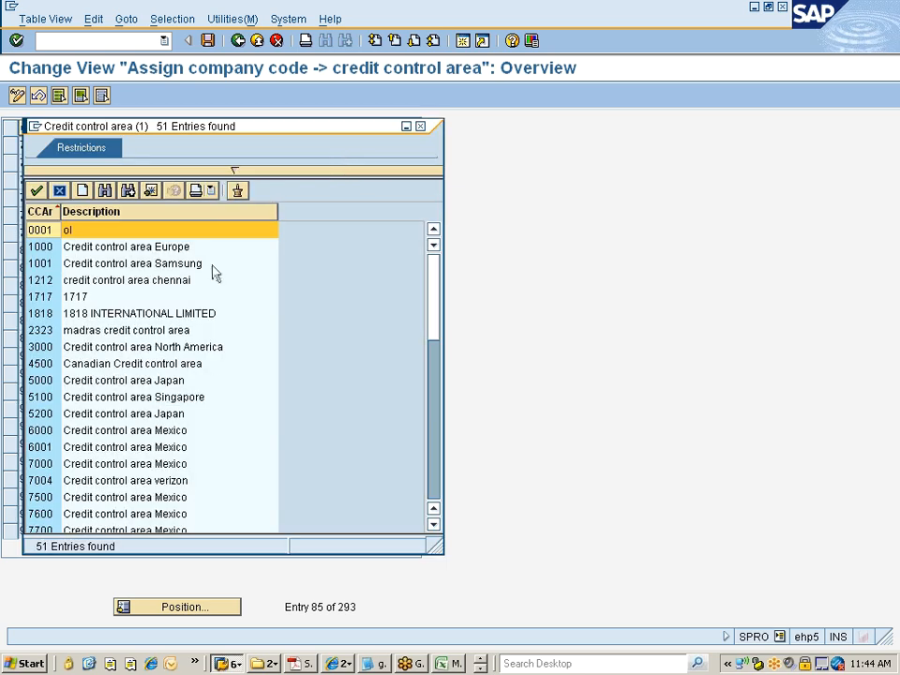
{"action": "scroll", "coordinate": [132, 422], "scroll_direction": "down", "scroll_amount": 3}
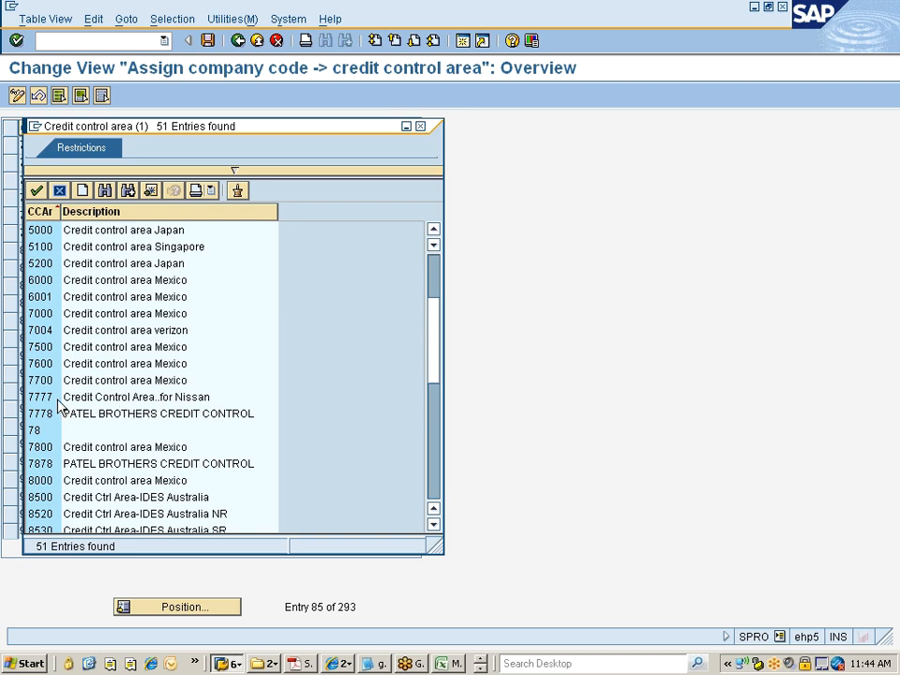
{"action": "left_click", "coordinate": [103, 400]}
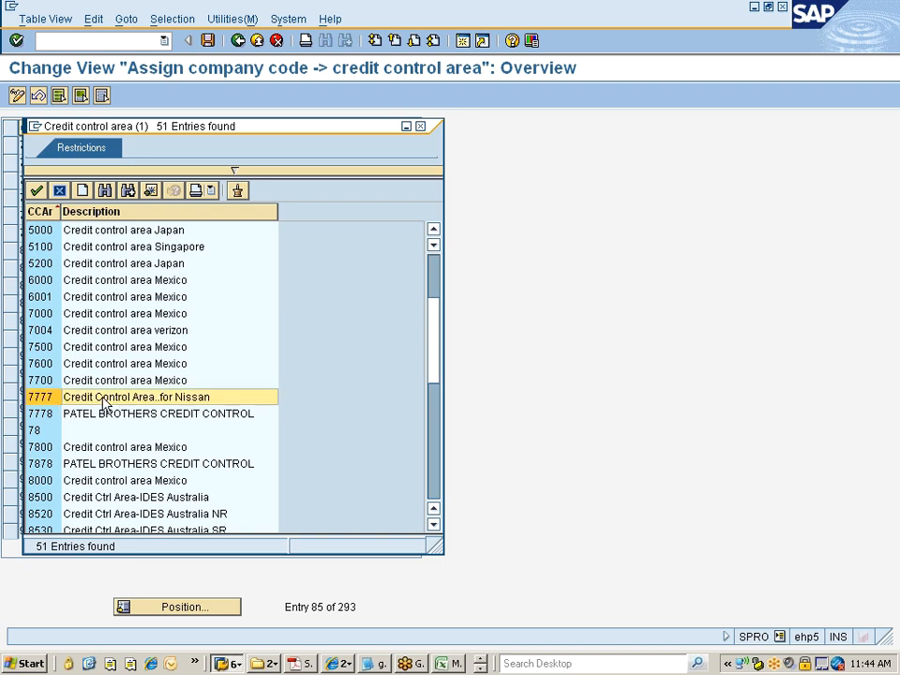
{"action": "double_click", "coordinate": [103, 400]}
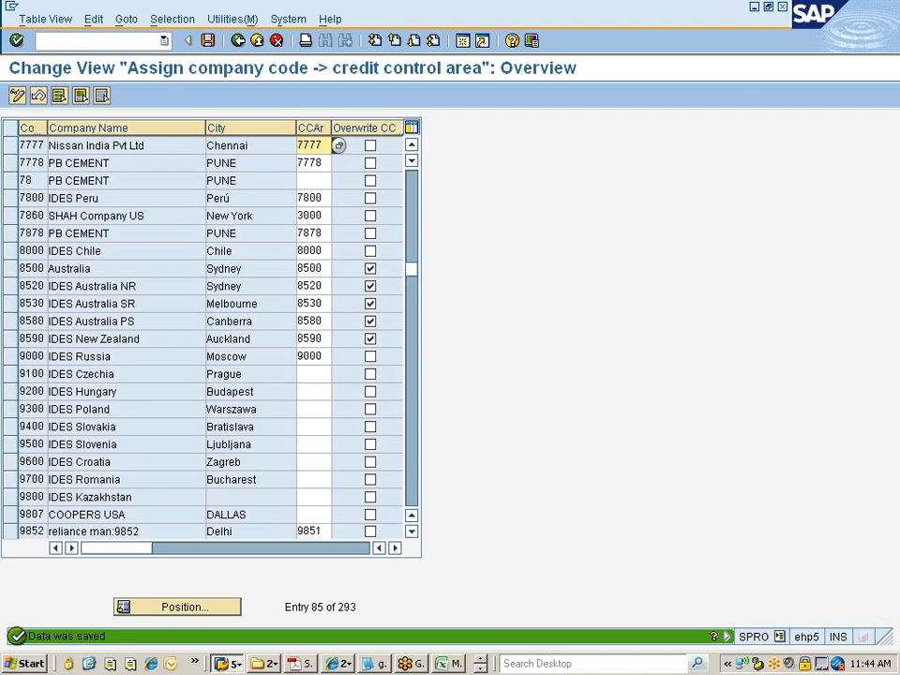
- Switch to the PowerPoint slide show to check the entity relationship diagram, and go back to the SAP implementation guide
{"action": "key", "text": "alt+Tab"}
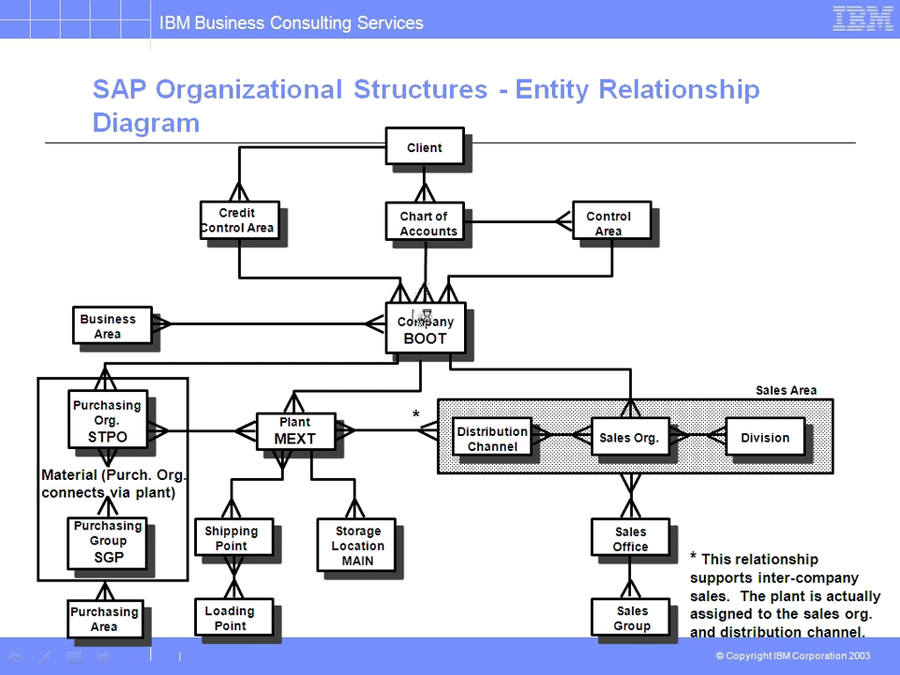
{"action": "key", "text": "alt+Tab"}
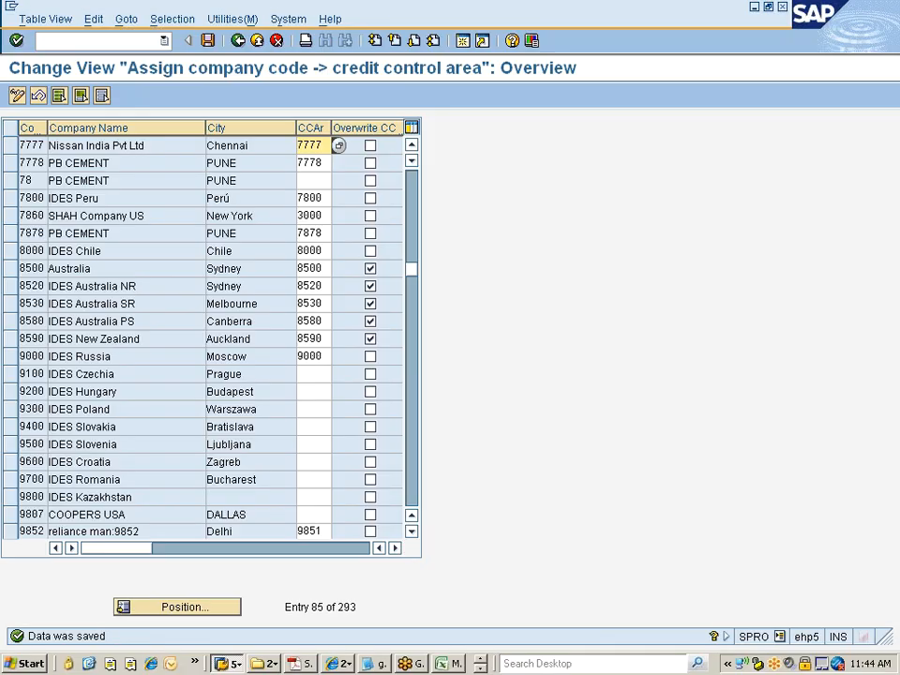
{"action": "left_click", "coordinate": [239, 41]}
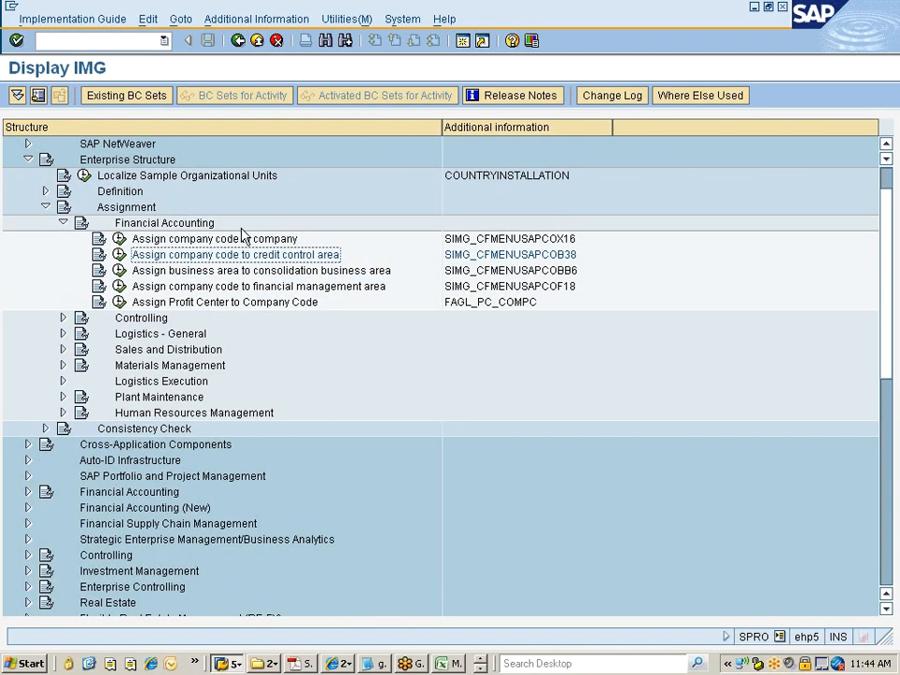
- Open the activity that assigns business areas to consolidation business areas, checking the relationship diagram in PowerPoint before returning to SAP
{"action": "left_click", "coordinate": [207, 273]}
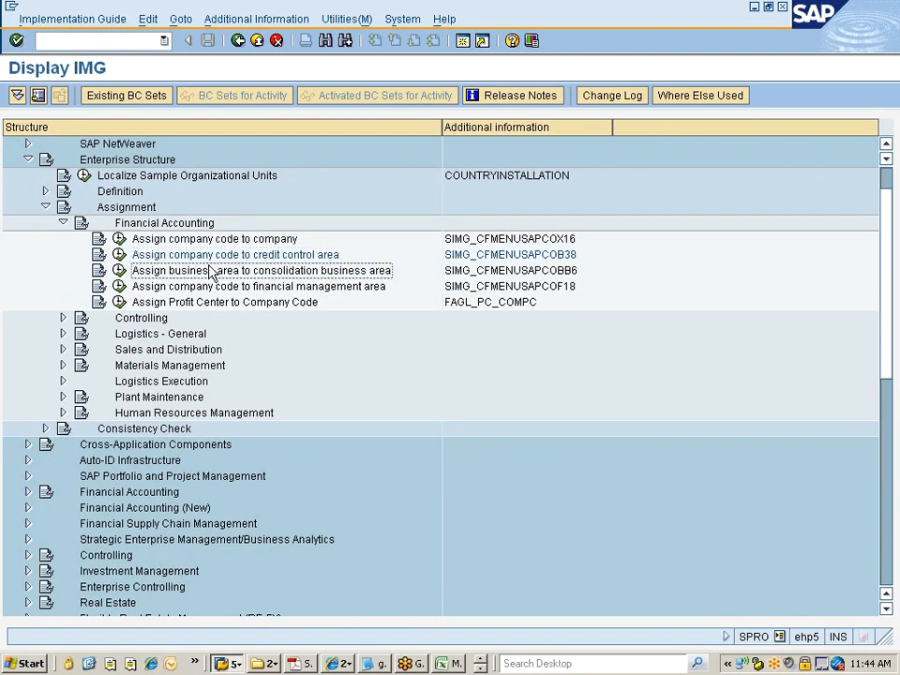
{"action": "left_click", "coordinate": [119, 270]}
{"action": "key", "text": "alt+Tab"}
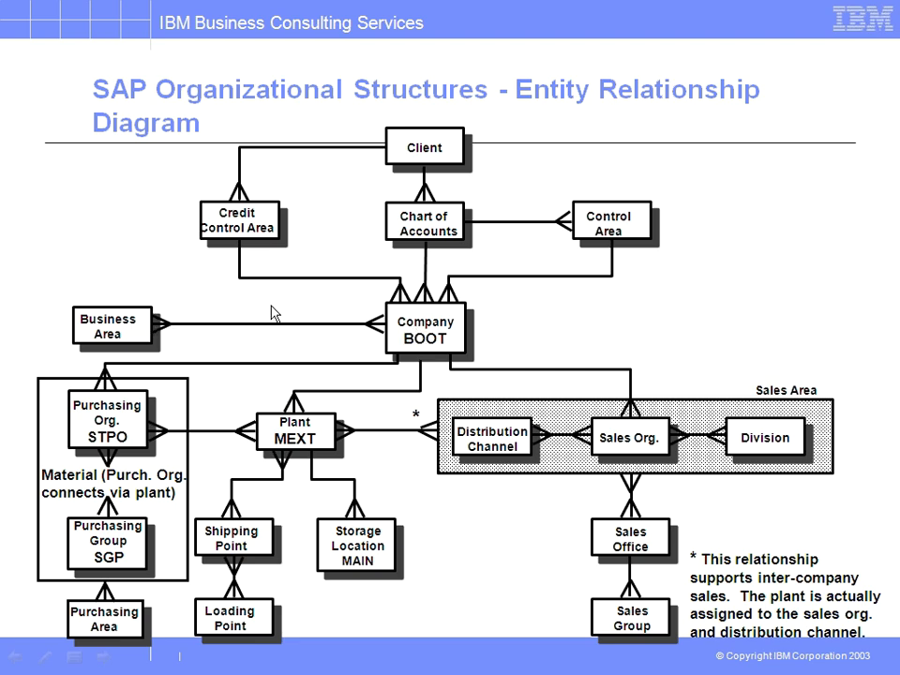
{"action": "key", "text": "alt+Tab"}
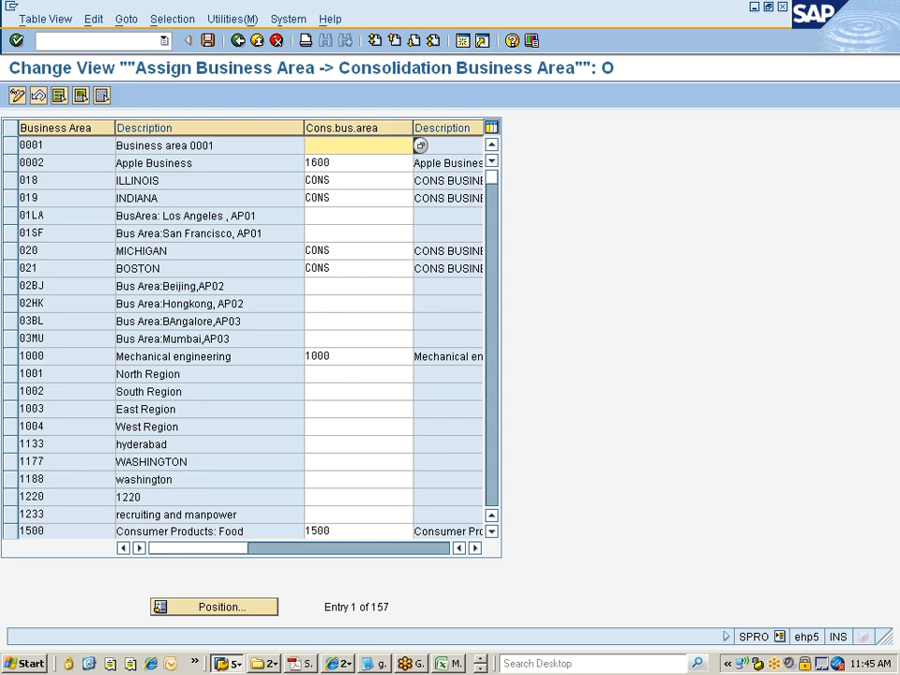
- Position the consolidation assignment list on business area 7771
{"action": "left_click", "coordinate": [248, 609]}
{"action": "type", "text": "777"}
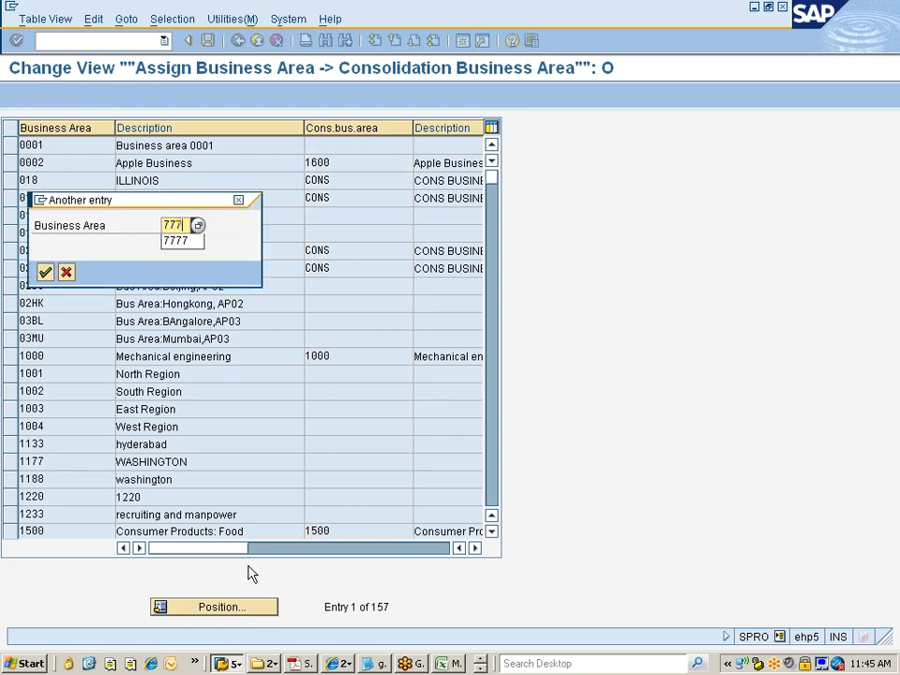
{"action": "type", "text": "1"}
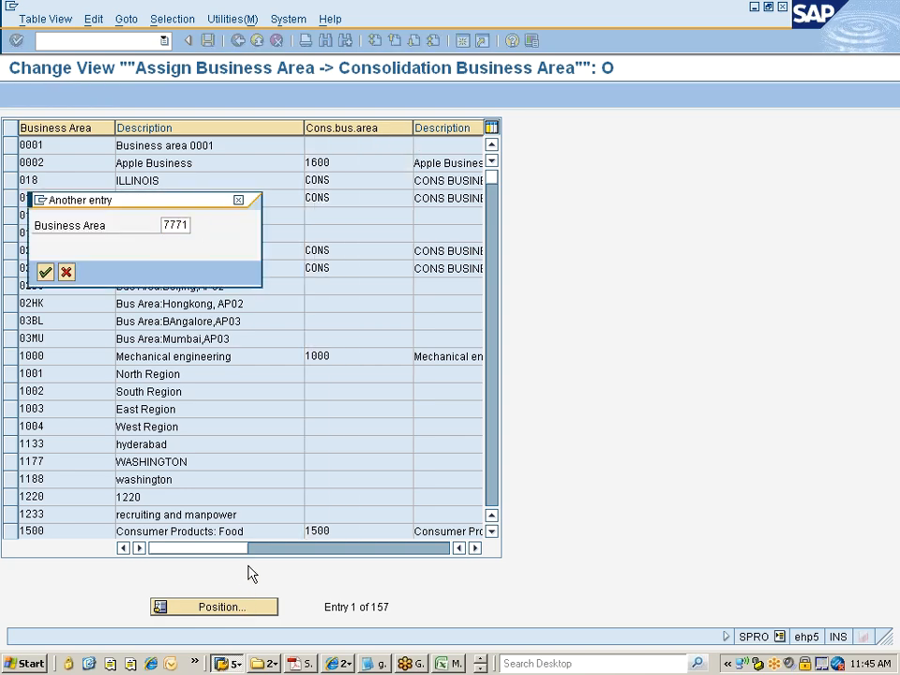
{"action": "key", "text": "Return"}
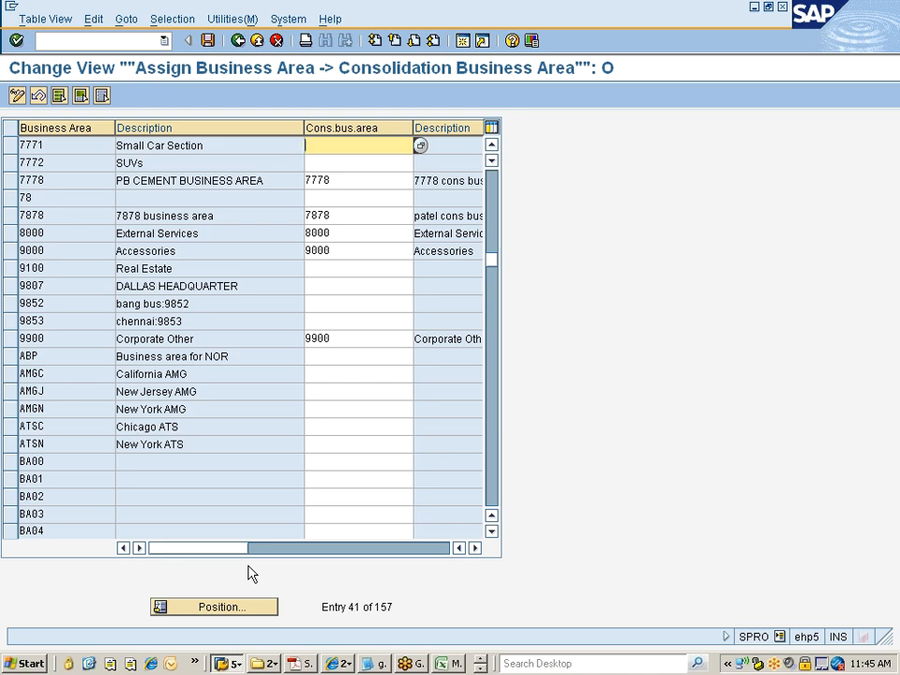
- Assign consolidation business area 7777 (Nissan ..Cons. BA) to business areas 7771 (Small Car Section) and 7772 (SUVs)
{"action": "left_click", "coordinate": [421, 147]}
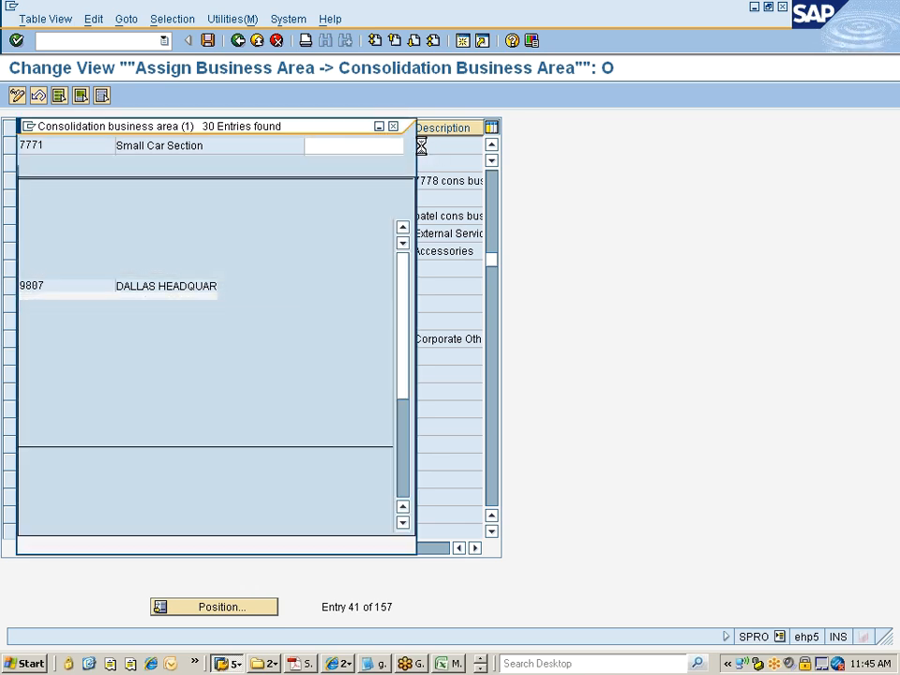
{"action": "left_click", "coordinate": [32, 432]}
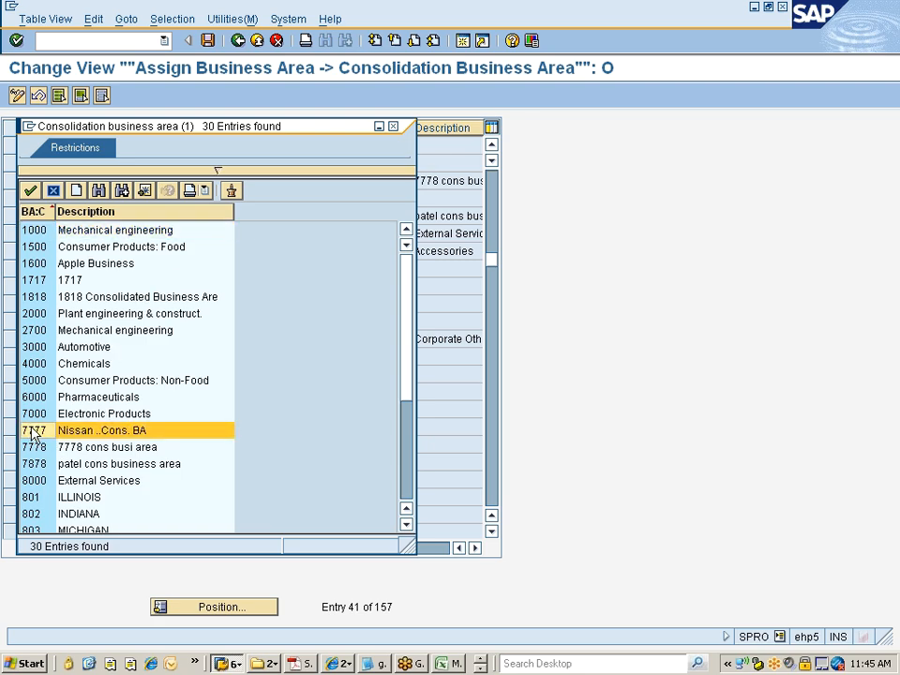
{"action": "double_click", "coordinate": [34, 433]}
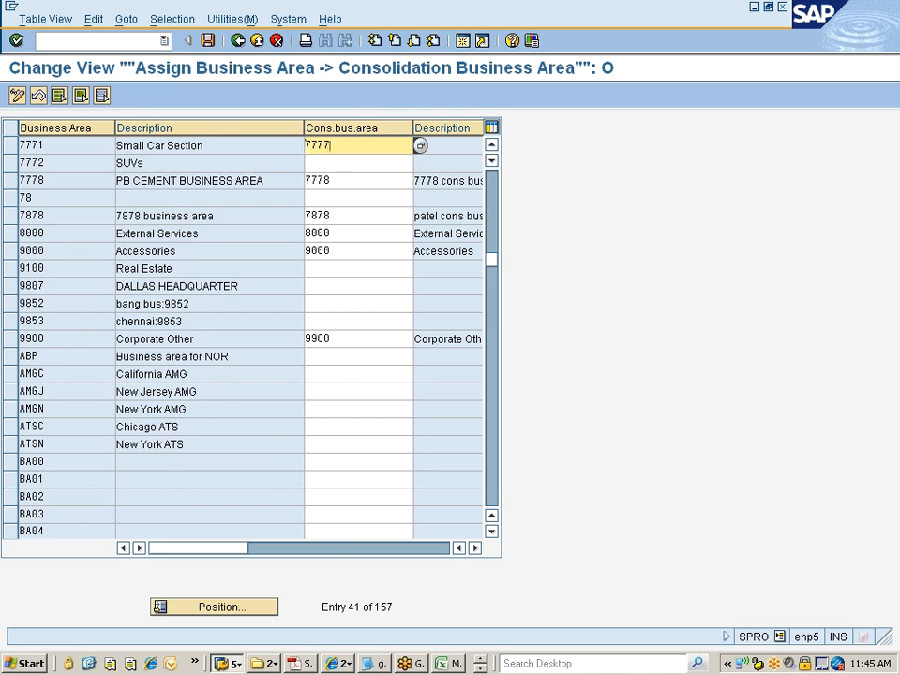
{"action": "key", "text": "Down"}
{"action": "type", "text": "7777"}
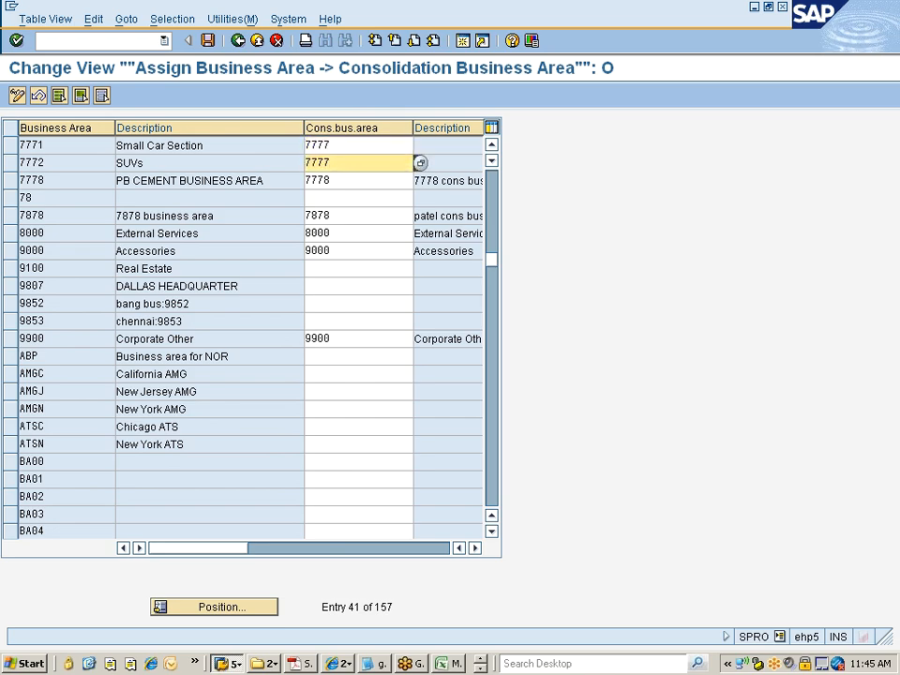
{"action": "key", "text": "Return"}
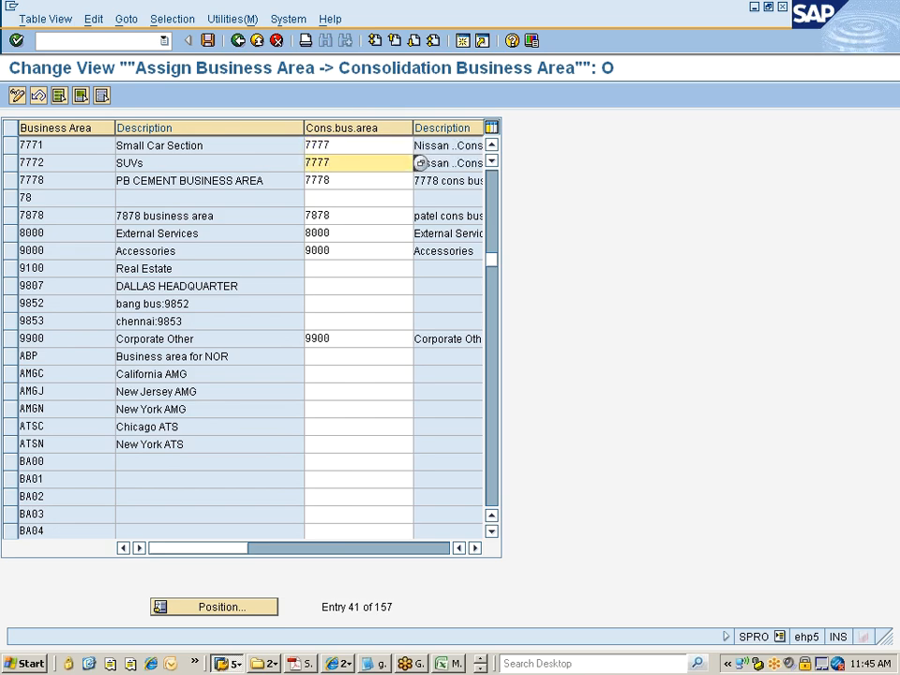
- Save the consolidation business area assignments under the "Nissan changes" customizing request and return to the implementation guide
{"action": "key", "text": "ctrl+s"}
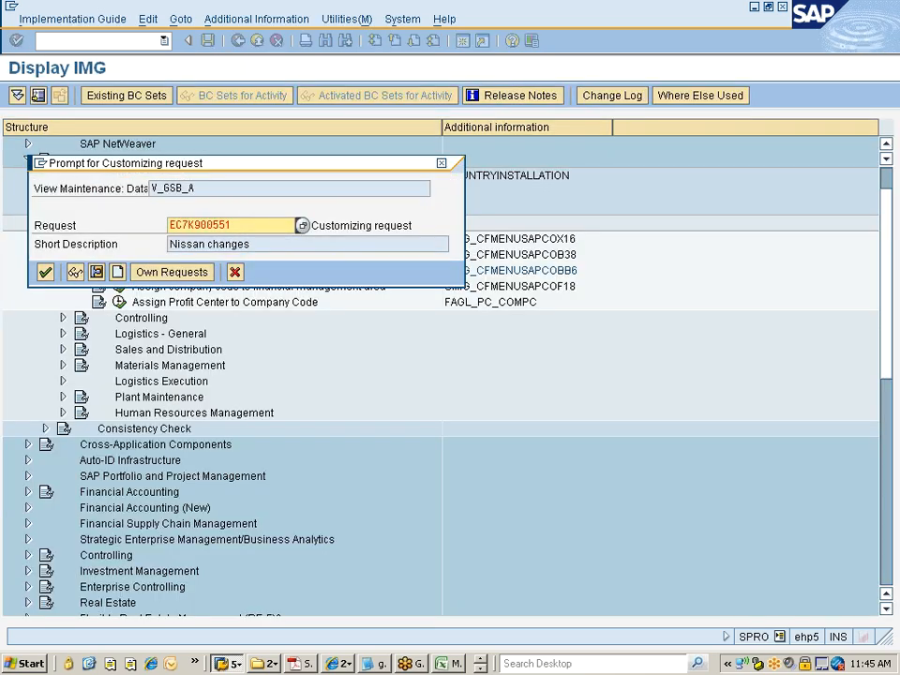
{"action": "key", "text": "Return"}
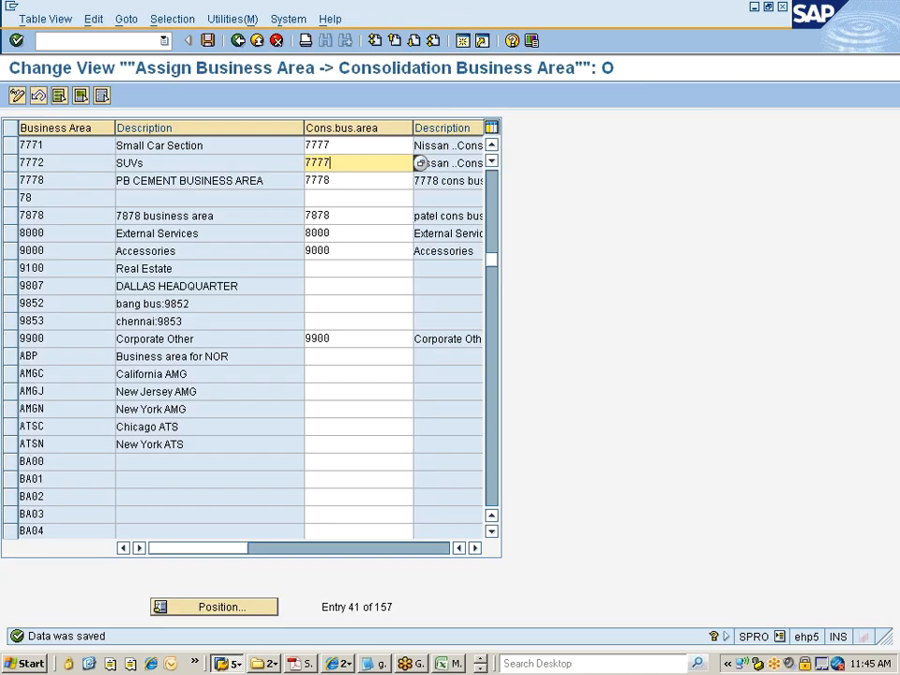
{"action": "key", "text": "F3"}
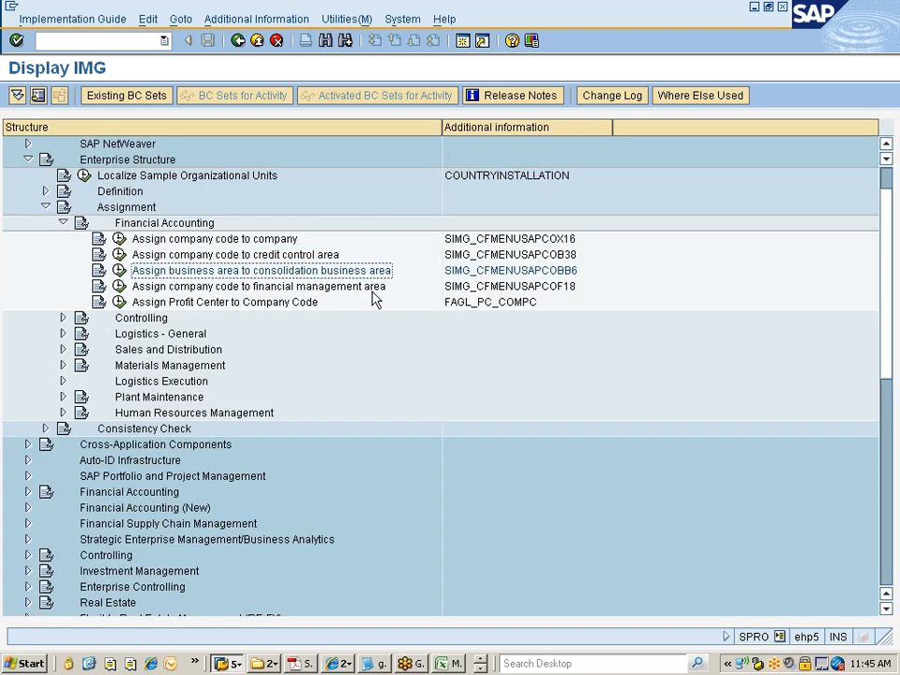
- Open the activity that assigns company codes to financial management areas and position the list on company code 7777
{"action": "left_click", "coordinate": [119, 287]}
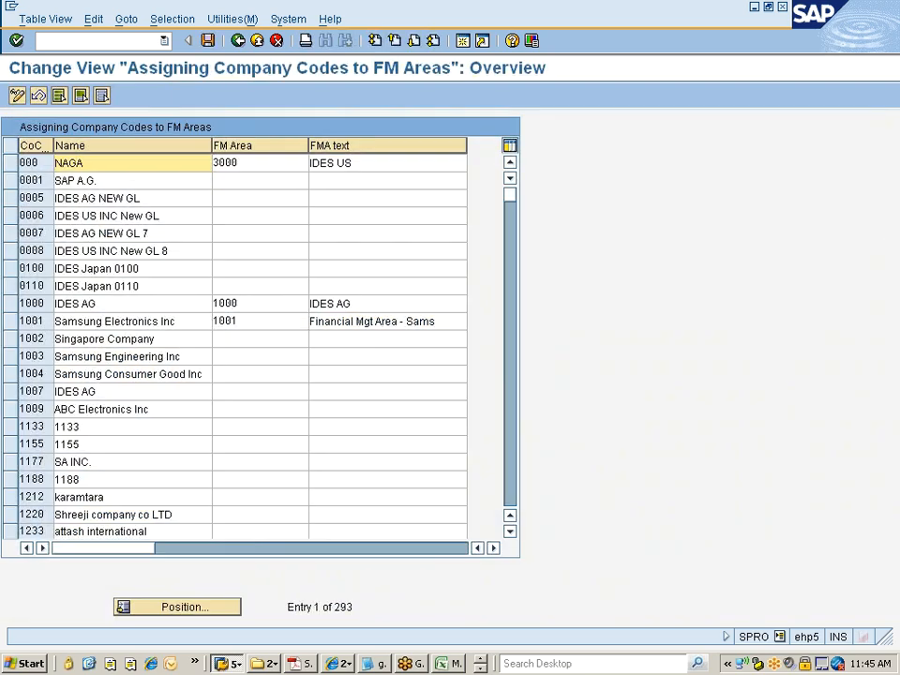
{"action": "left_click", "coordinate": [177, 607]}
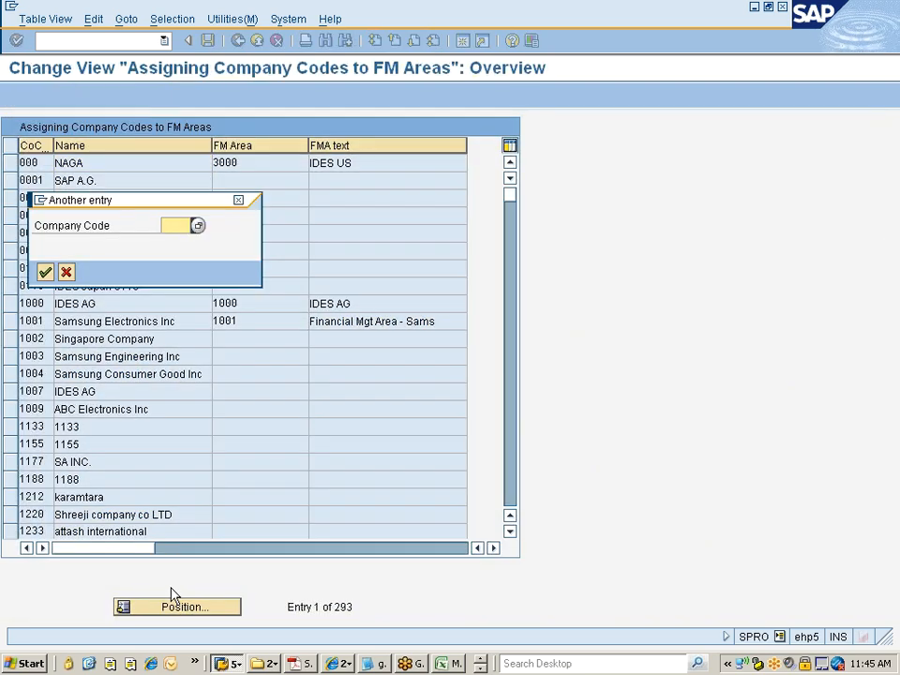
{"action": "type", "text": "7777"}
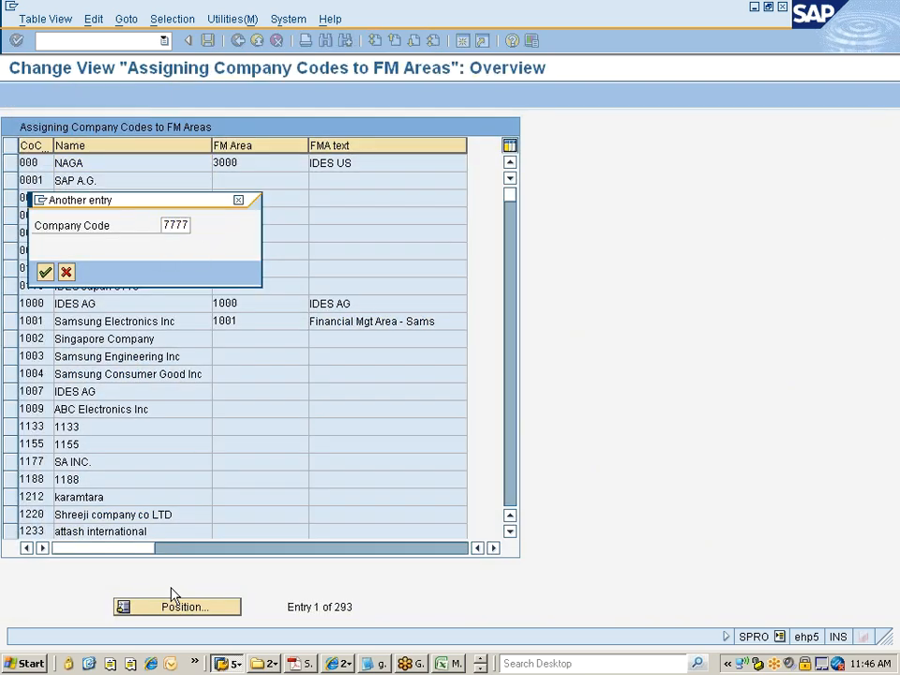
{"action": "key", "text": "Return"}
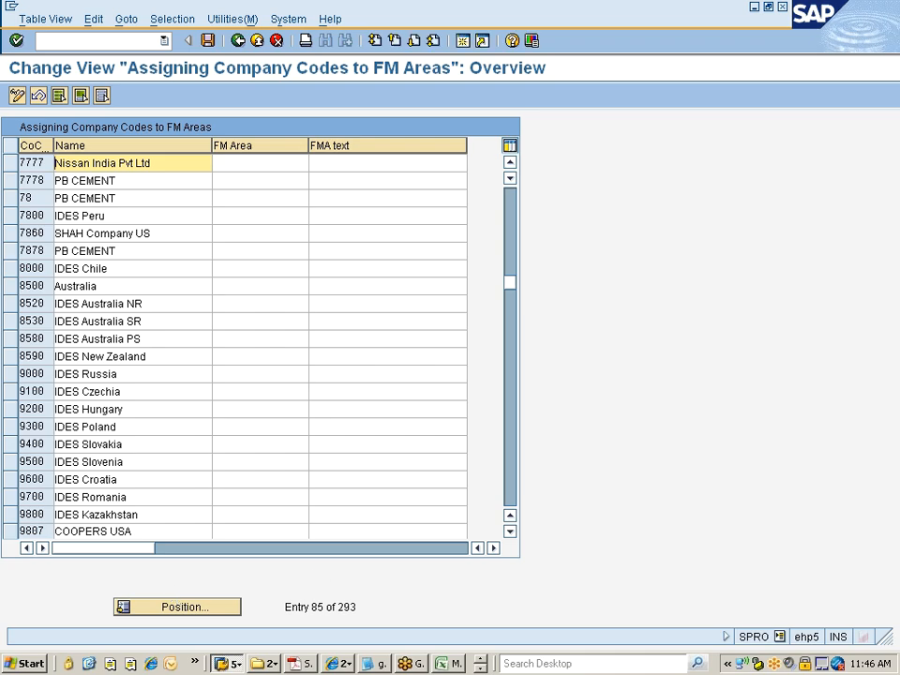
- Assign FM area 7777 (FM area ...7777) to company code 7777, Nissan India Pvt Ltd
{"action": "left_click", "coordinate": [260, 163]}
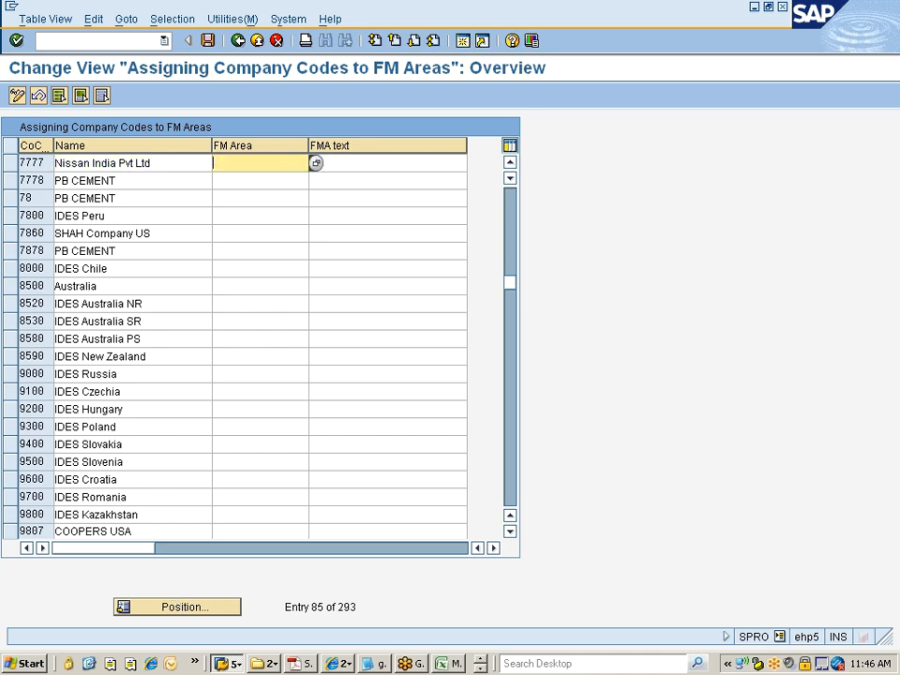
{"action": "left_click", "coordinate": [316, 165]}
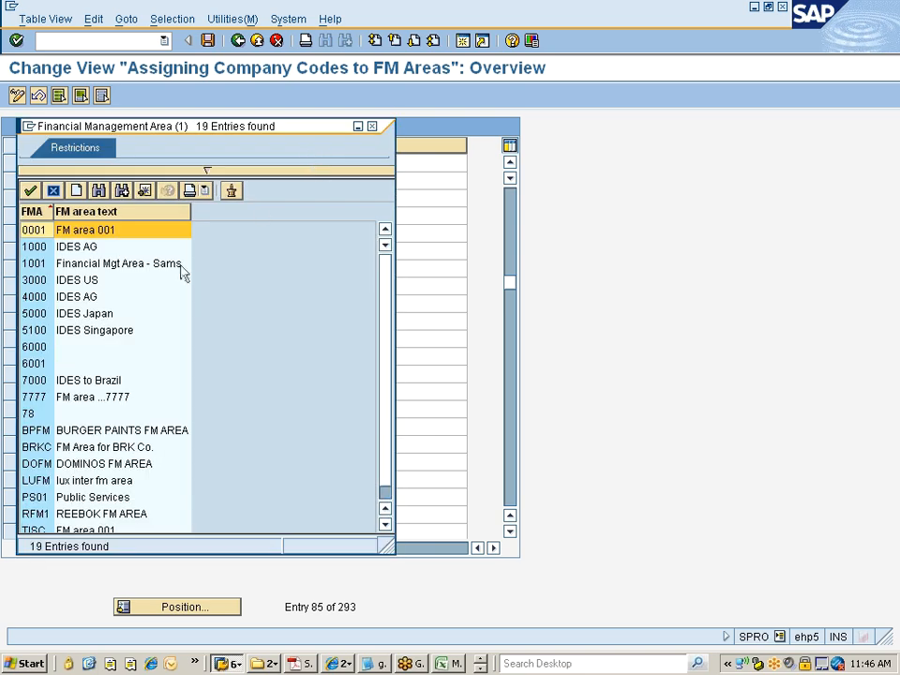
{"action": "left_click", "coordinate": [31, 400]}
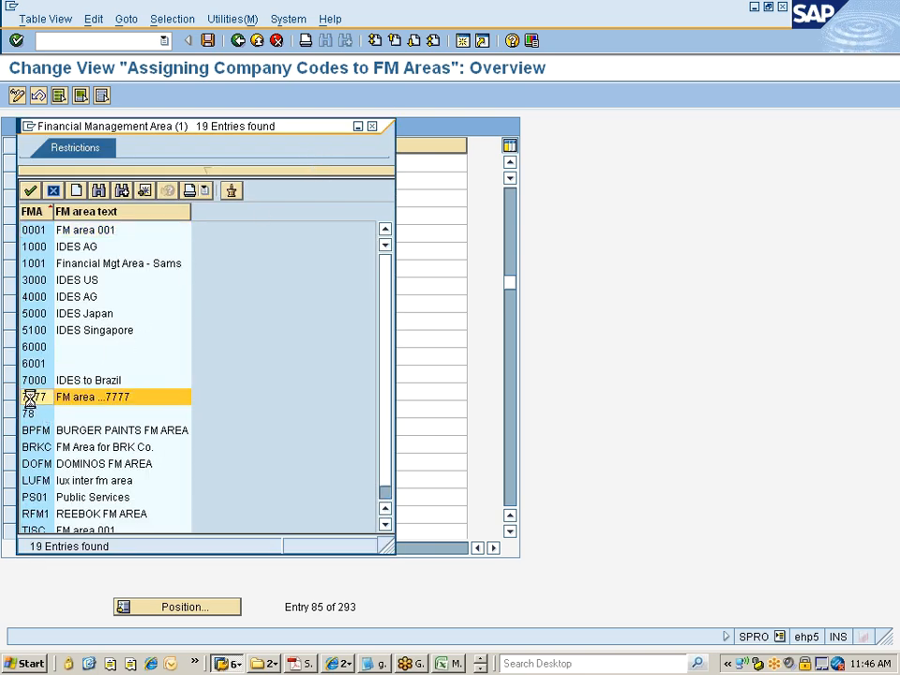
{"action": "double_click", "coordinate": [31, 397]}
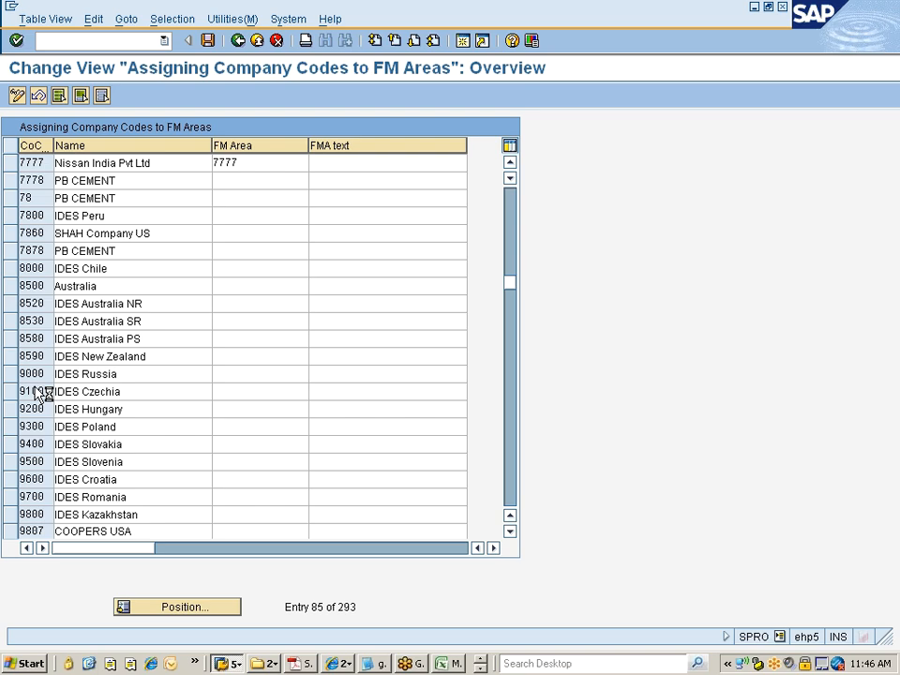
- Save the FM area assignment under the "Nissan changes" customizing request and return to the implementation guide
{"action": "key", "text": "ctrl+s"}
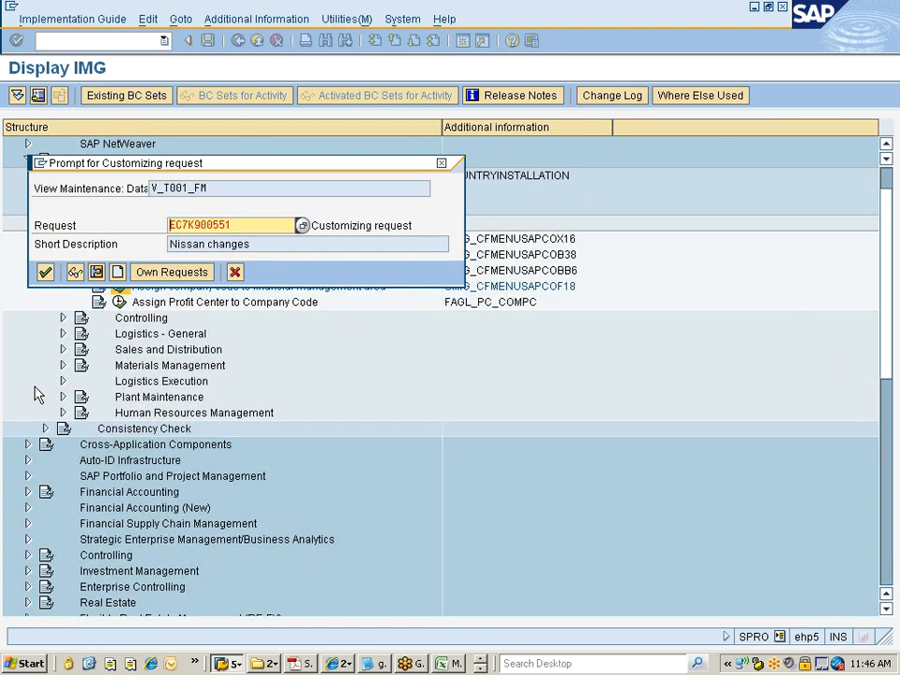
{"action": "key", "text": "Return"}
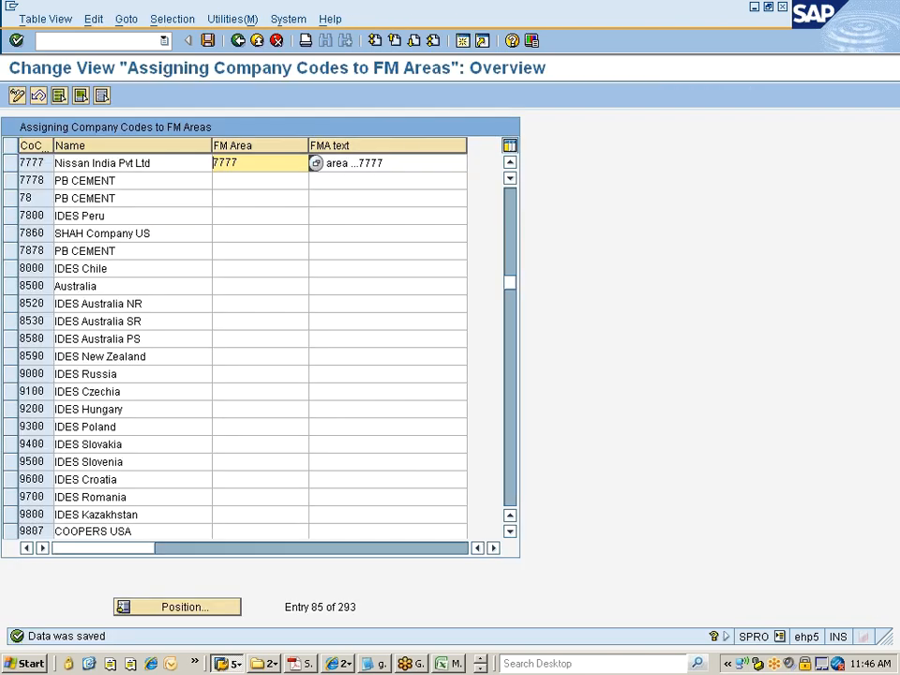
{"action": "left_click", "coordinate": [238, 41]}
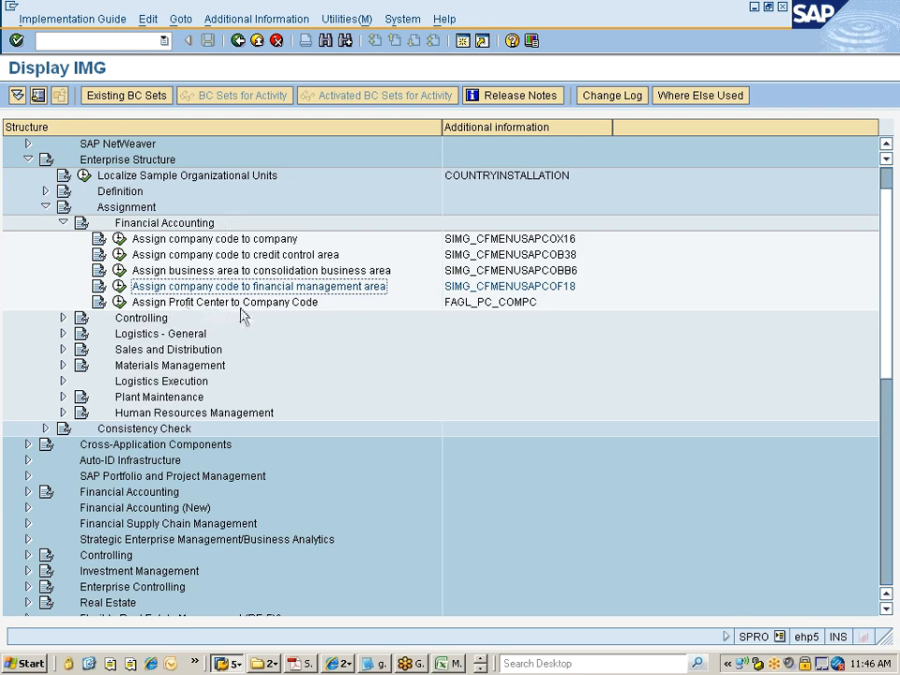
- Expand the Controlling assignments in the enterprise structure and select the activity that assigns company codes to controlling areas
{"action": "left_click", "coordinate": [311, 308]}
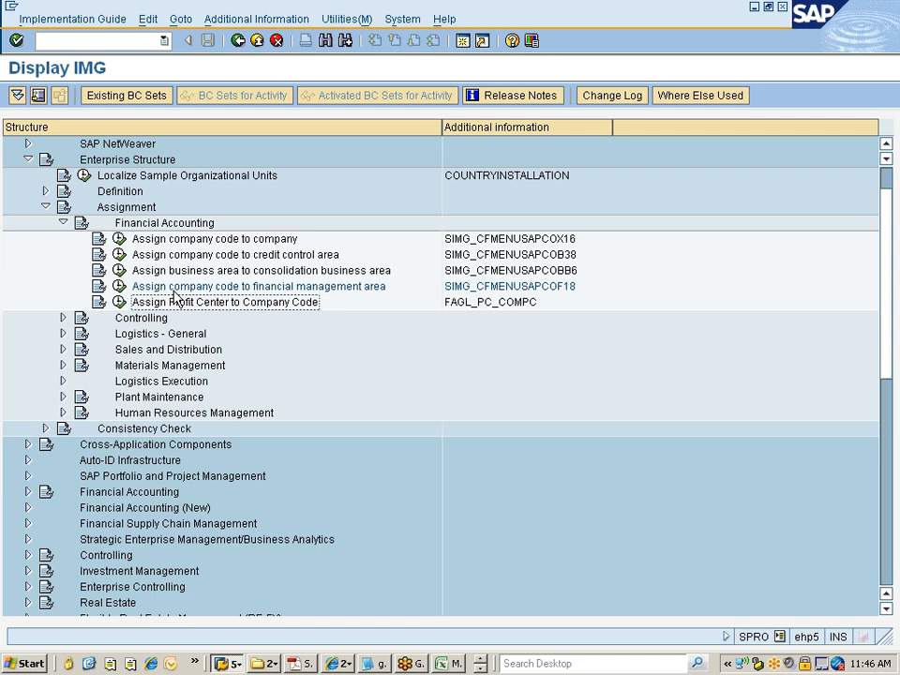
{"action": "scroll", "coordinate": [216, 294], "scroll_direction": "down", "scroll_amount": 3}
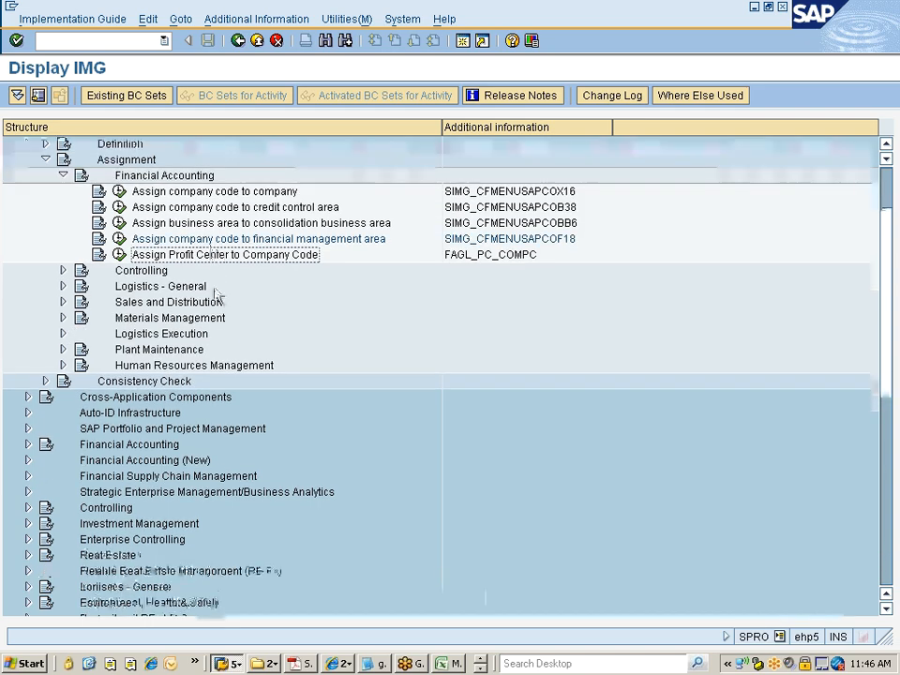
{"action": "left_click", "coordinate": [155, 209]}
{"action": "double_click", "coordinate": [157, 210]}
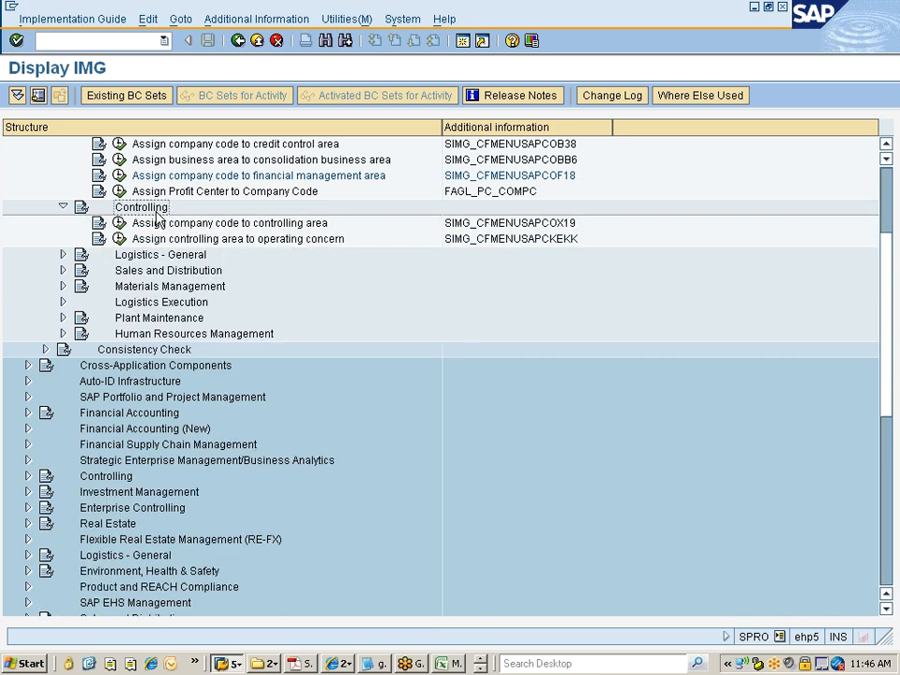
{"action": "key", "text": "Down"}
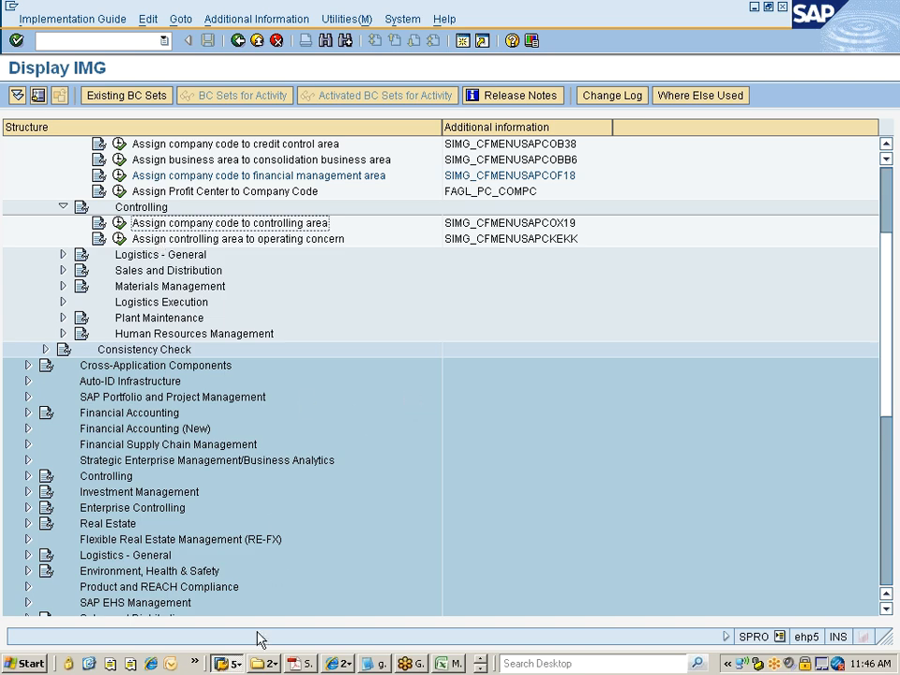
- Switch to an SAP Easy Access session and run transaction OKKP to maintain controlling areas
{"action": "left_click", "coordinate": [227, 665]}
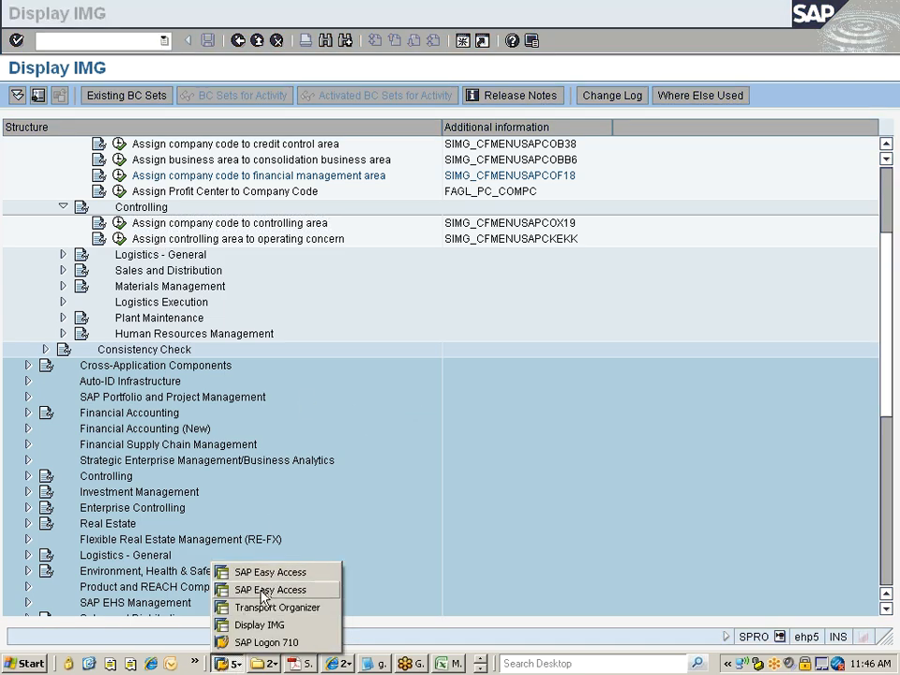
{"action": "left_click", "coordinate": [264, 592]}
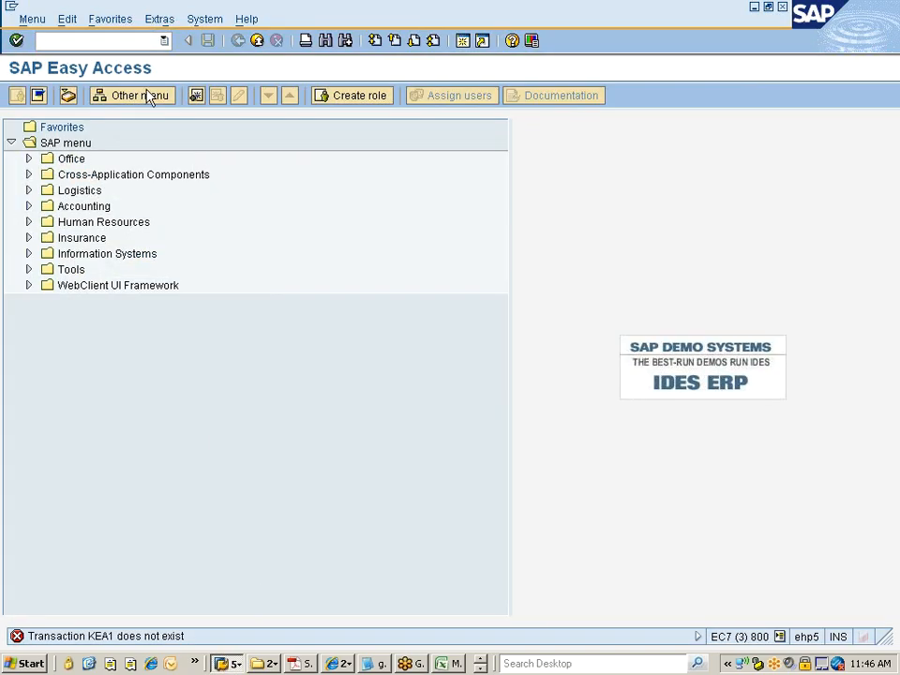
{"action": "type", "text": "okkp"}
{"action": "key", "text": "Return"}
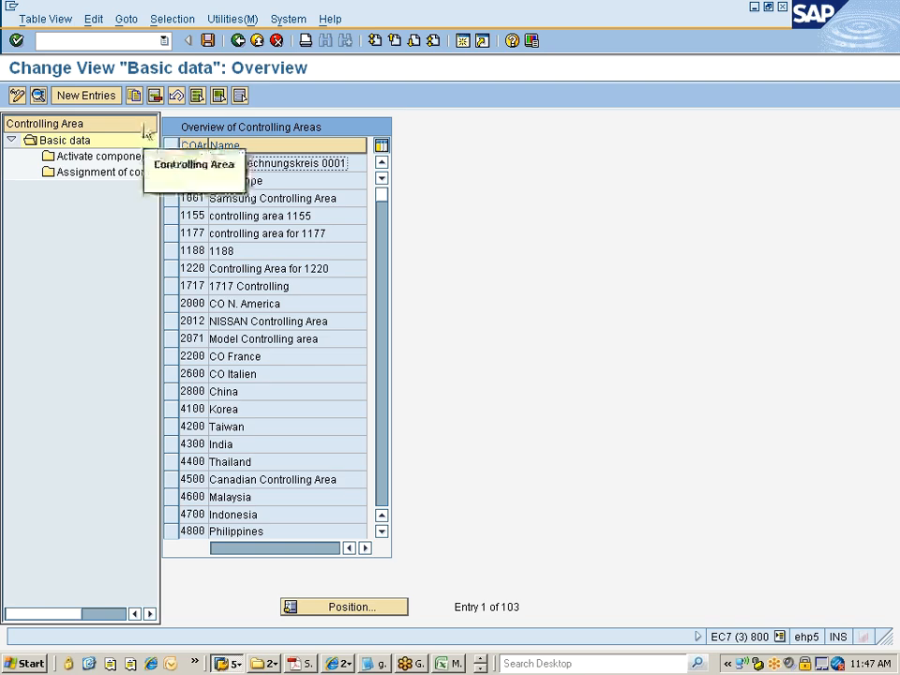
- Position the controlling area list on 7777 and open the basic data details of the Nissan controlling area
{"action": "left_click", "coordinate": [347, 608]}
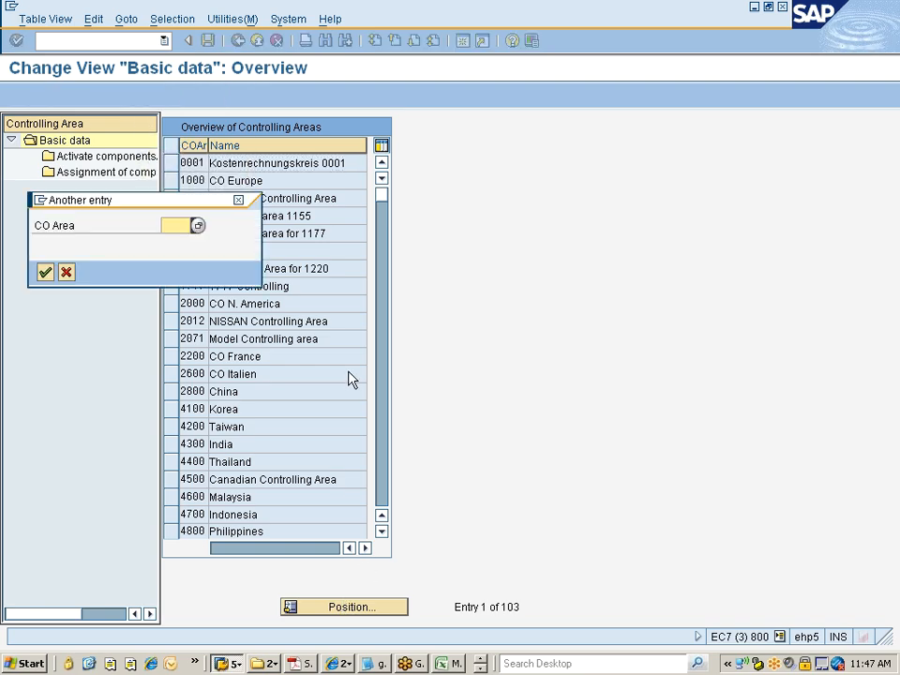
{"action": "type", "text": "7777"}
{"action": "key", "text": "Return"}
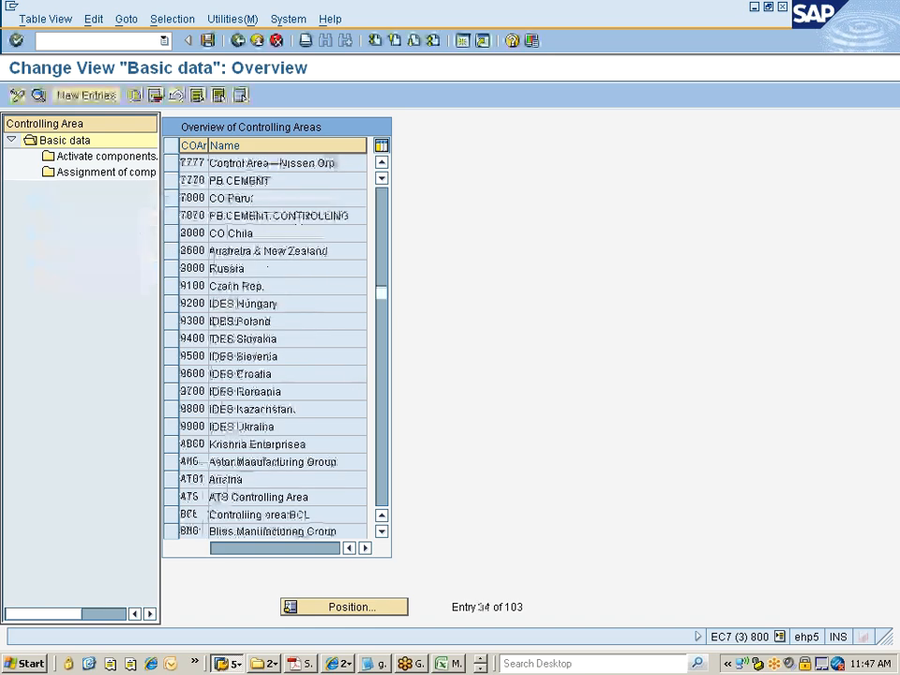
{"action": "left_click", "coordinate": [173, 163]}
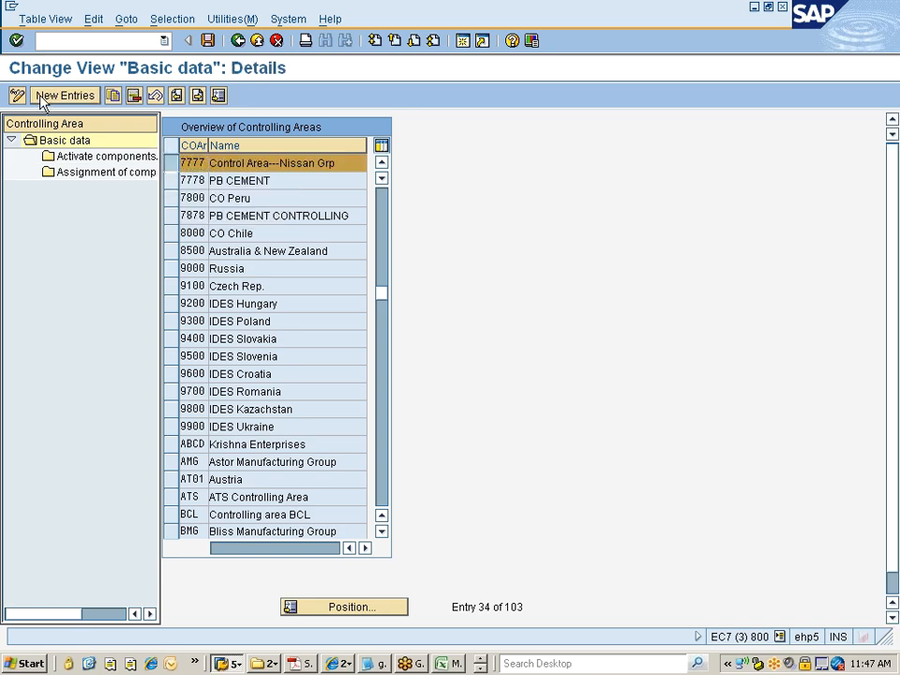
{"action": "left_click", "coordinate": [38, 96]}
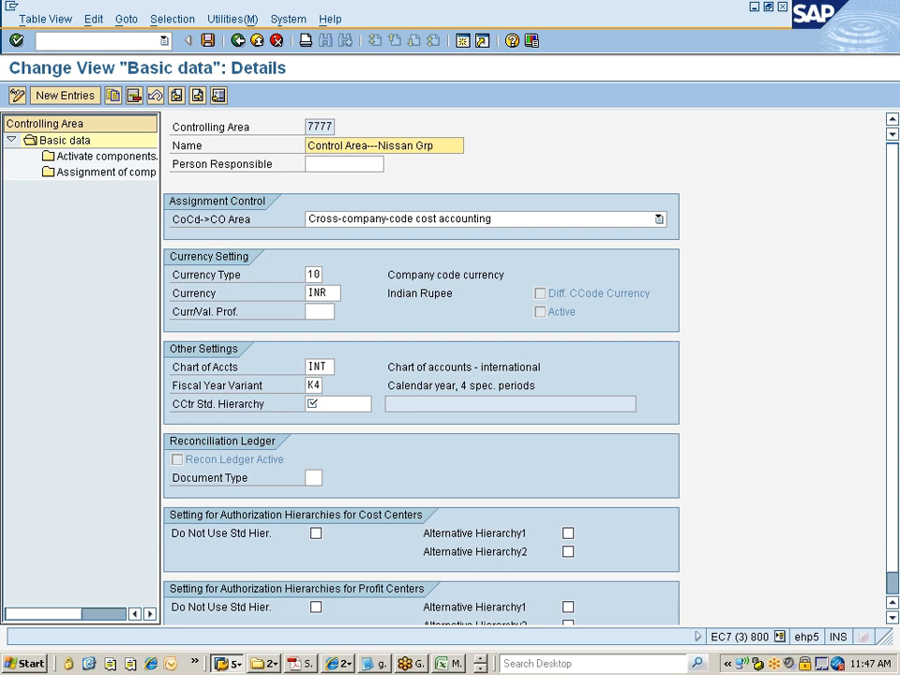
- Enter STDHIER as the cost center standard hierarchy of controlling area 7777 and accept its creation
{"action": "left_click", "coordinate": [312, 403]}
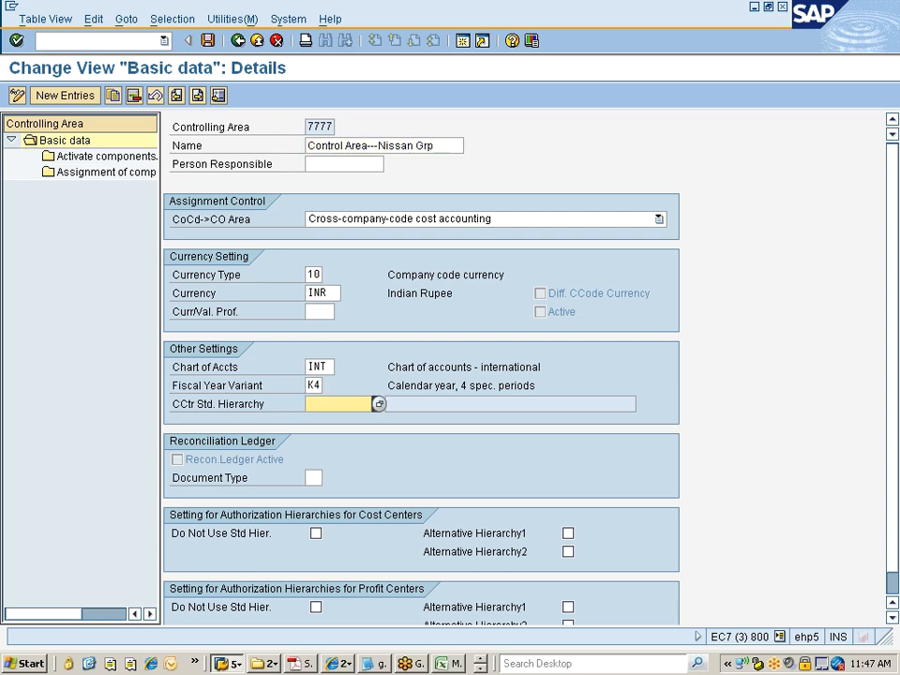
{"action": "type", "text": "st"}
{"action": "key", "text": "Down"}
{"action": "key", "text": "Return"}
{"action": "key", "text": "Return"}
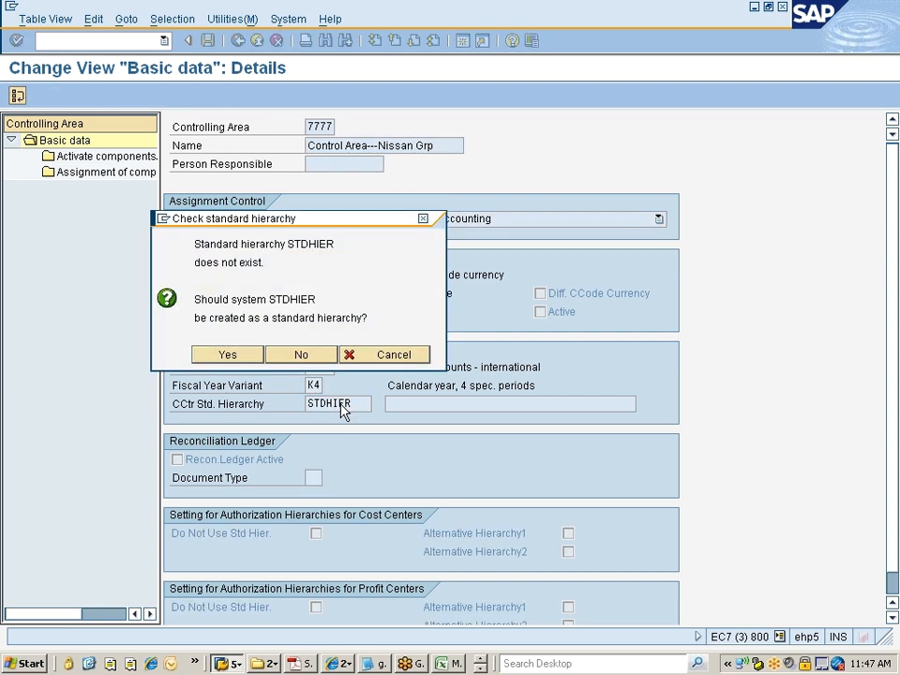
{"action": "key", "text": "Return"}
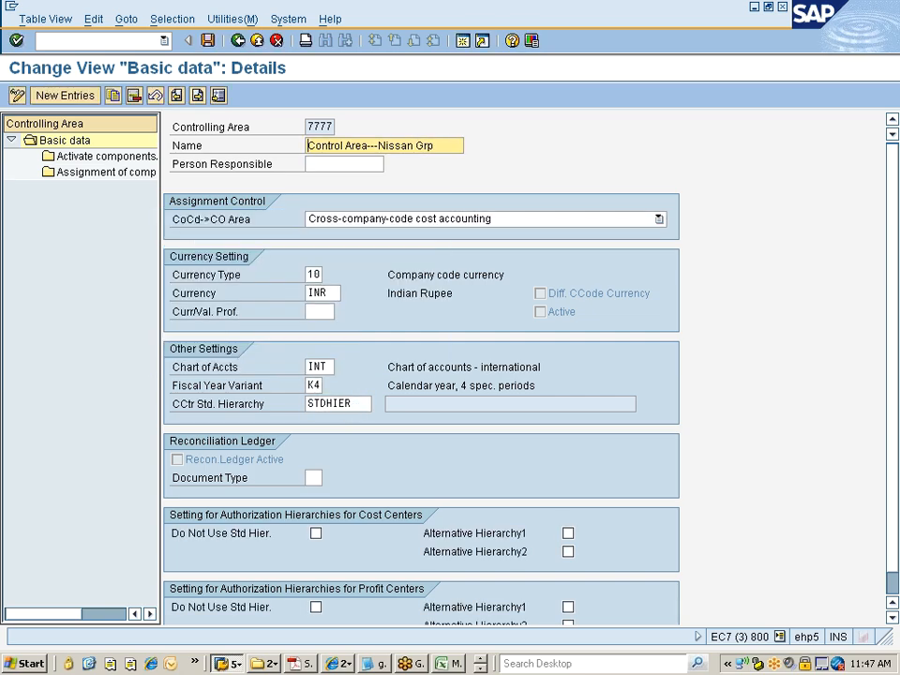
- Save the basic data of controlling area 7777, agreeing to create STDHIER as its standard hierarchy
{"action": "double_click", "coordinate": [330, 404]}
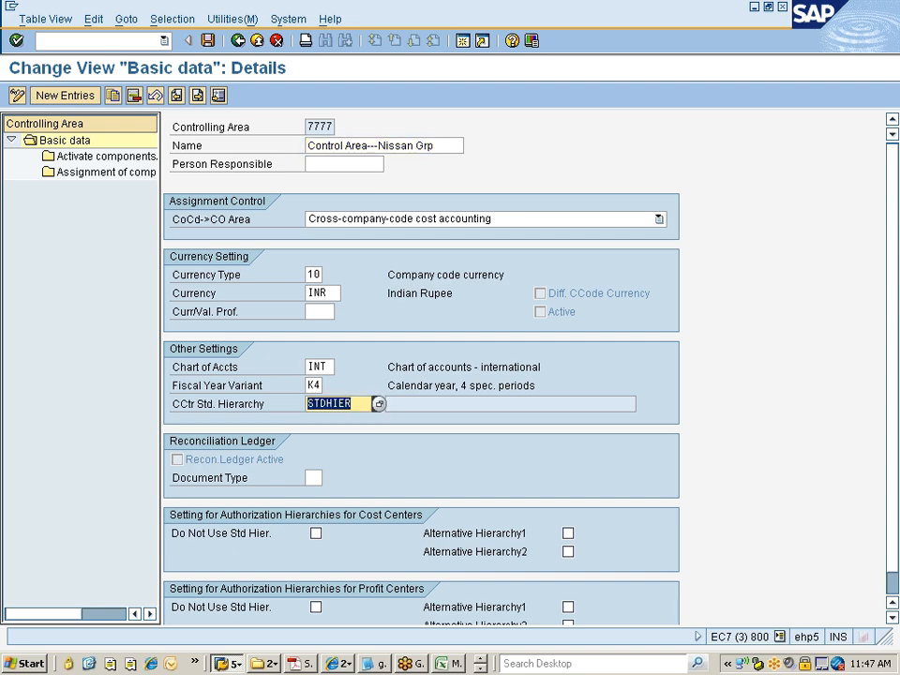
{"action": "left_click", "coordinate": [330, 404]}
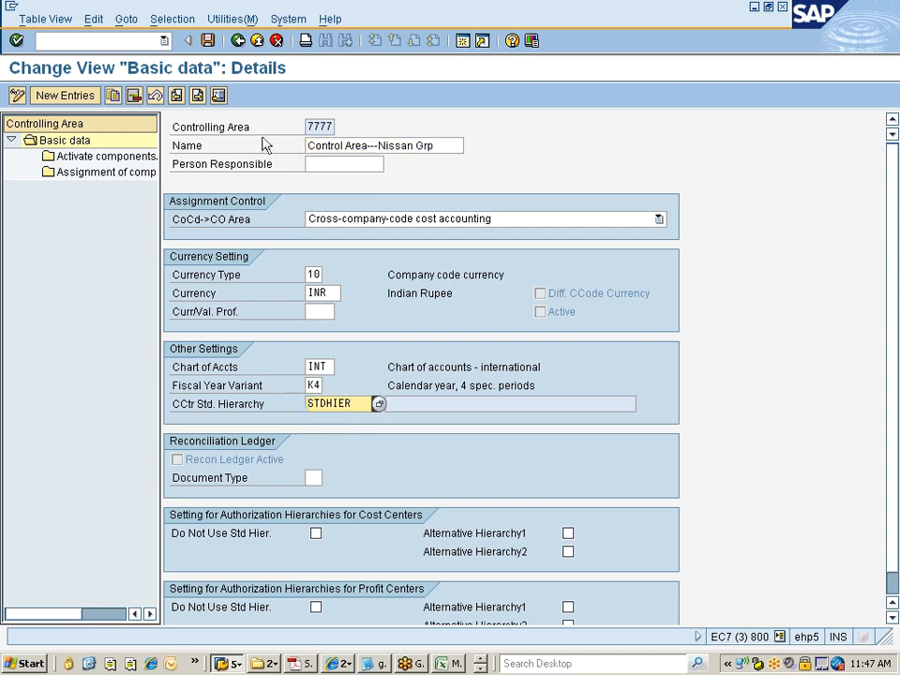
{"action": "left_click", "coordinate": [209, 44]}
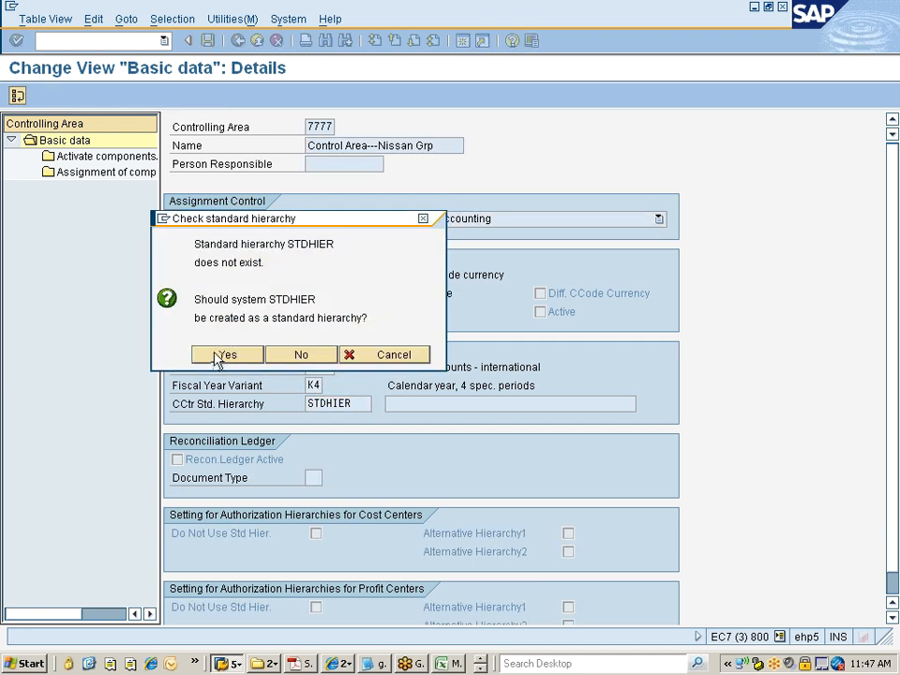
{"action": "left_click", "coordinate": [223, 355]}
{"action": "left_click", "coordinate": [45, 274]}
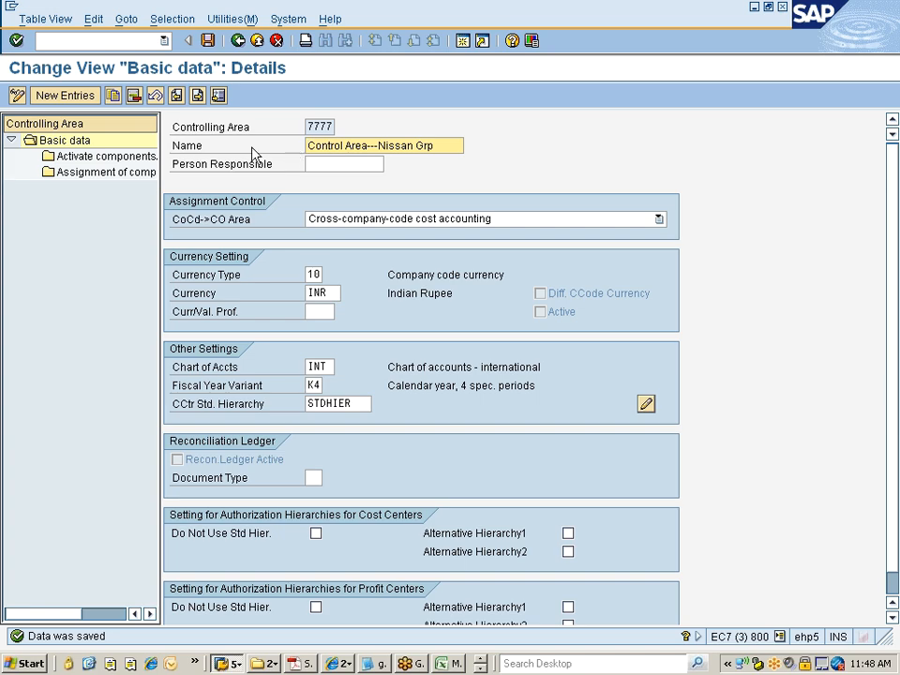
- Try to add a new component activation entry for controlling area 7777
{"action": "double_click", "coordinate": [106, 158]}
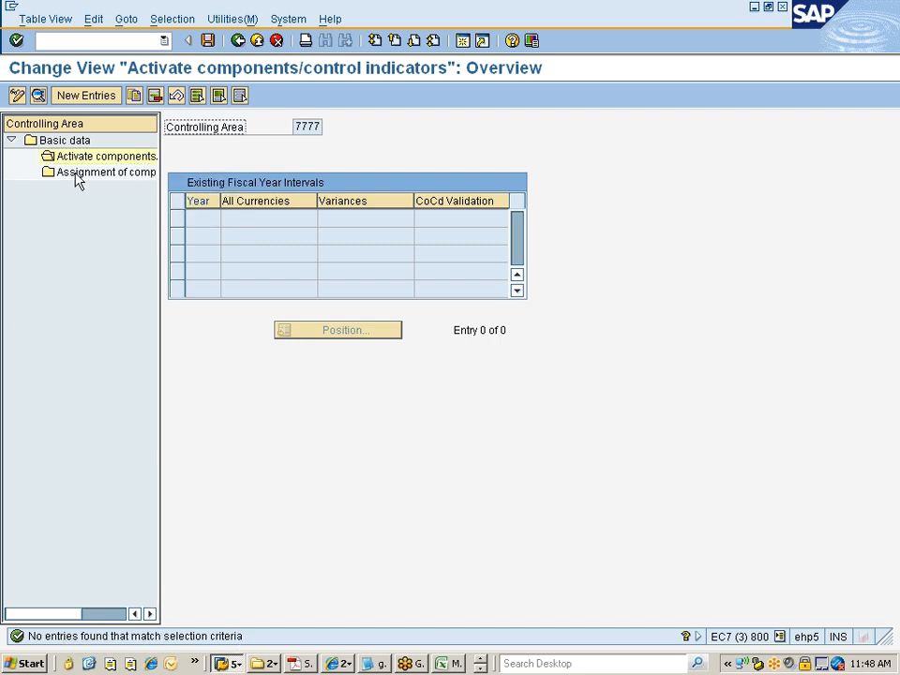
{"action": "left_click", "coordinate": [99, 96]}
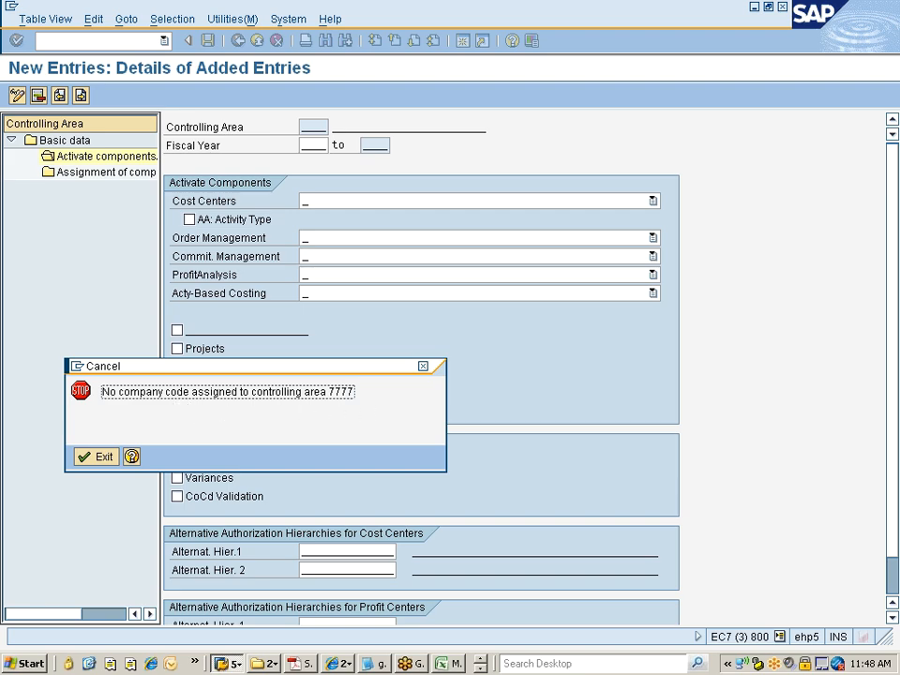
{"action": "left_click", "coordinate": [104, 459]}
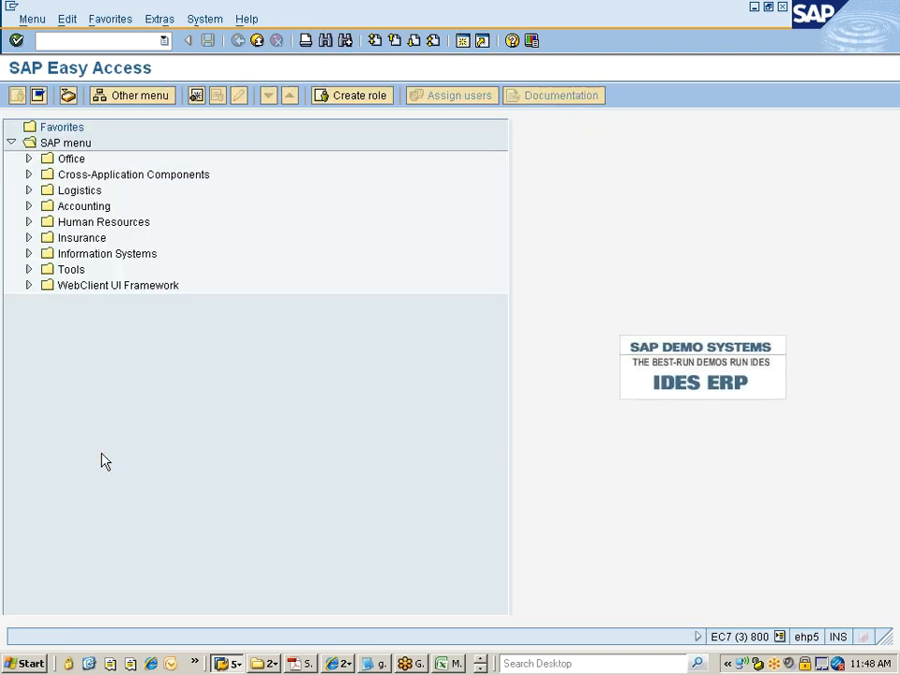
- Return to the implementation guide's activity for assigning company codes to controlling areas and open the company code assignments of controlling area 7777
{"action": "key", "text": "alt+Tab"}
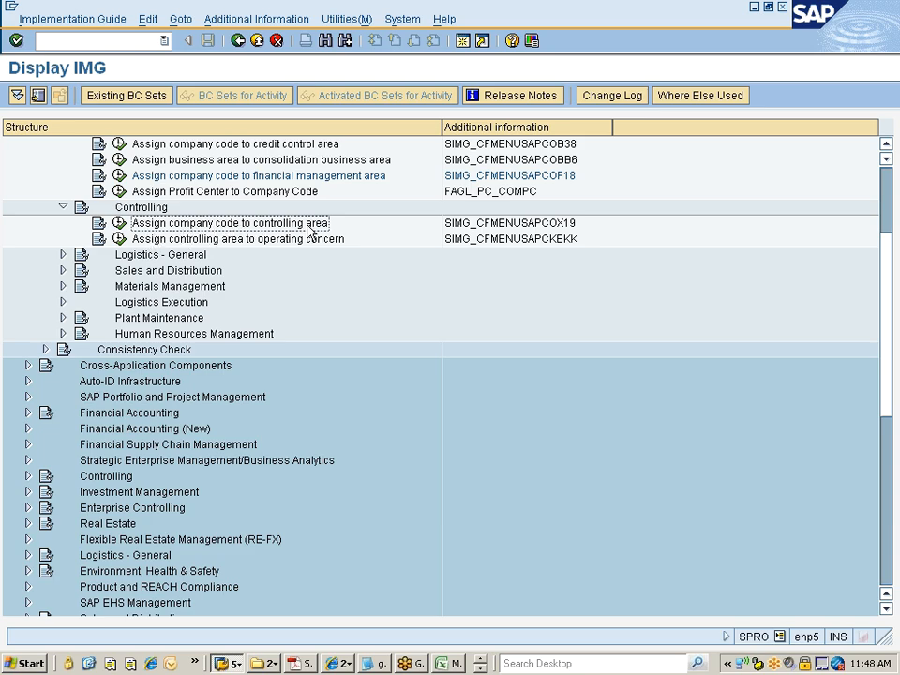
{"action": "left_click", "coordinate": [120, 223]}
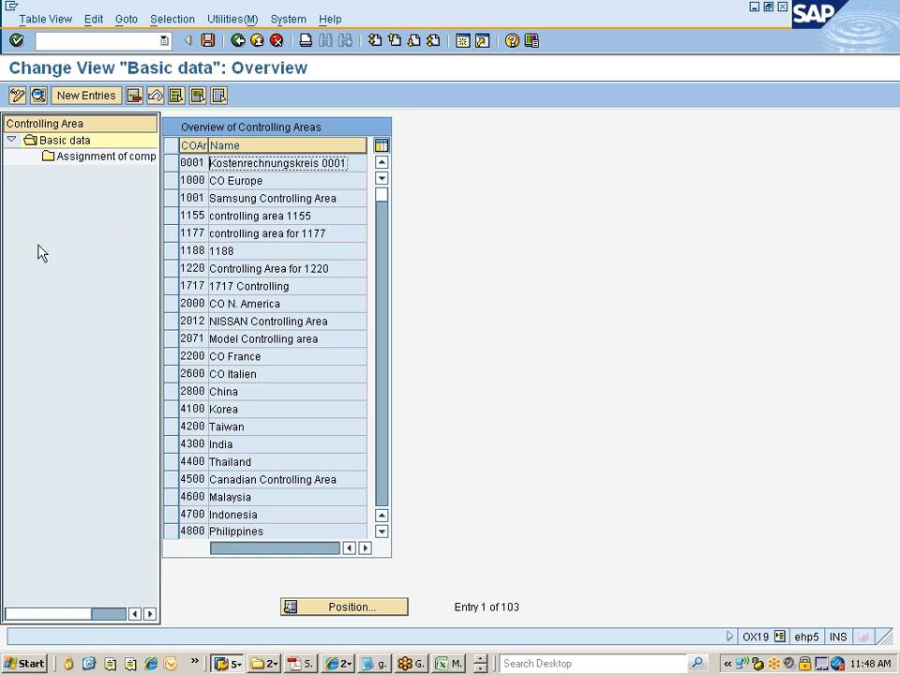
{"action": "left_click", "coordinate": [371, 608]}
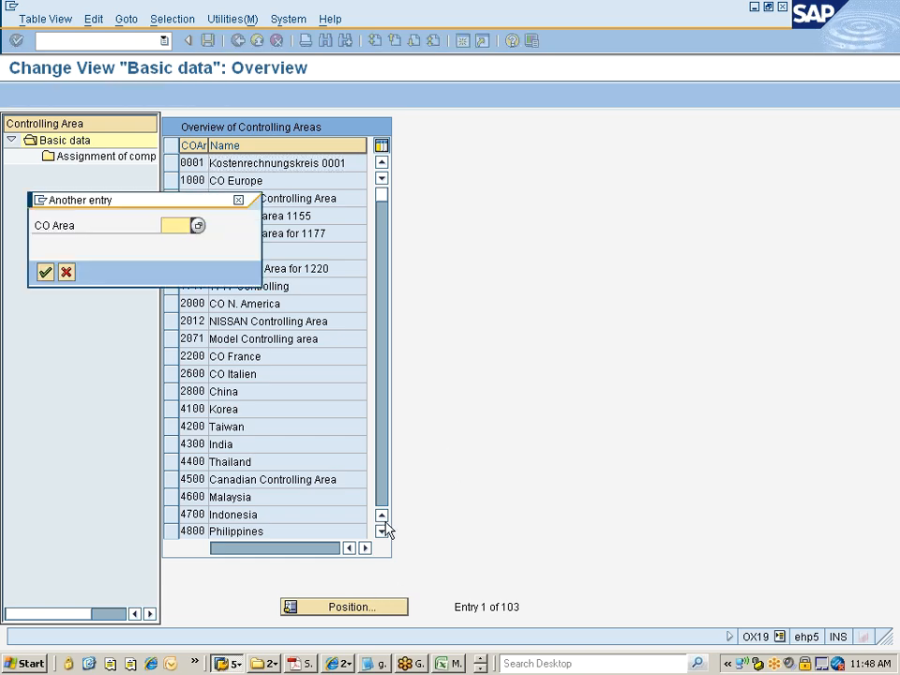
{"action": "type", "text": "7777"}
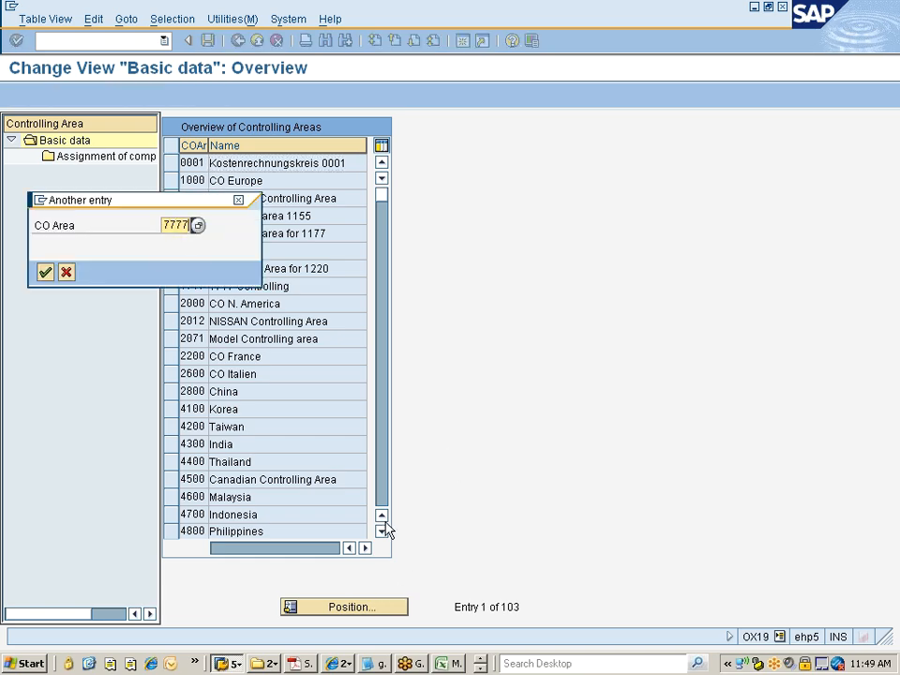
{"action": "key", "text": "Return"}
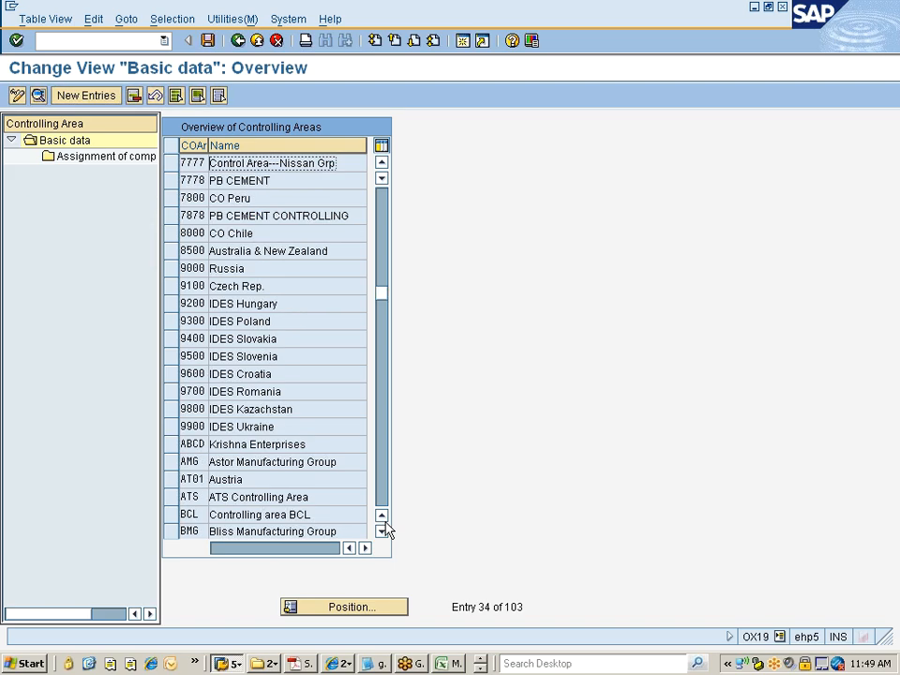
{"action": "left_click", "coordinate": [171, 165]}
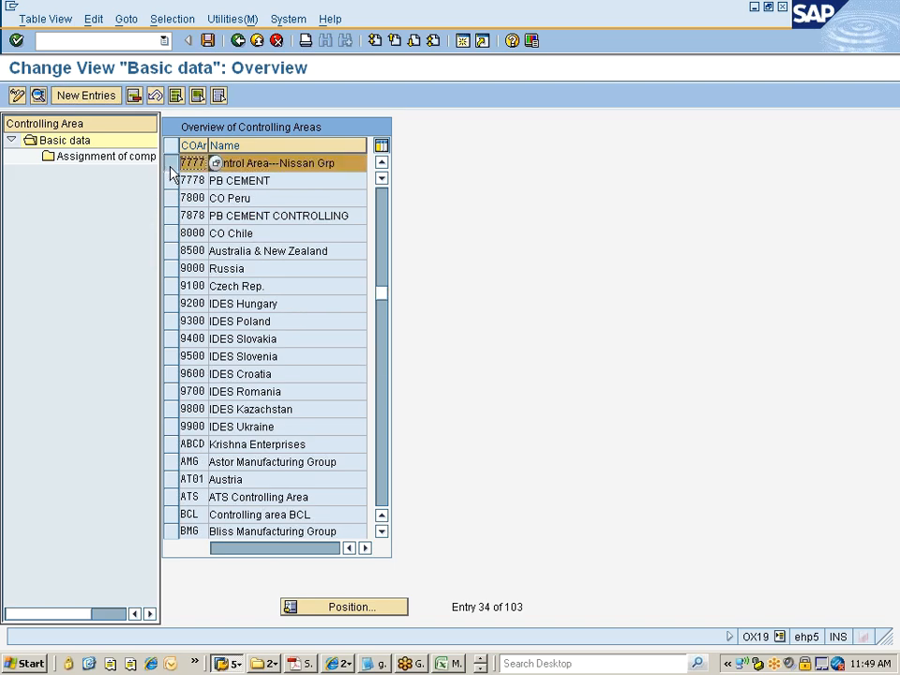
{"action": "double_click", "coordinate": [77, 158]}
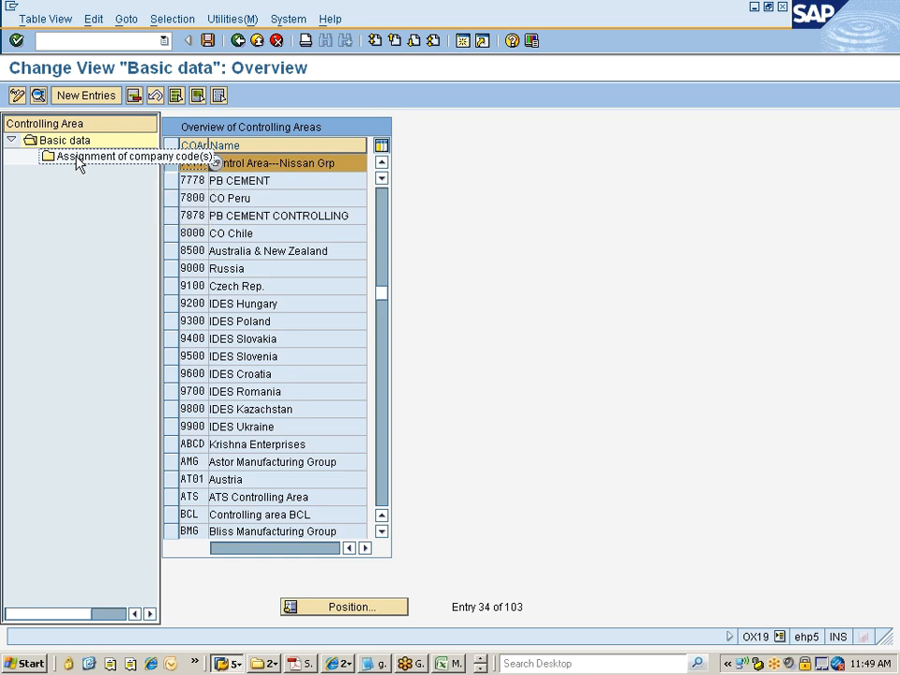
- Assign company code 7777 (Nissan India Pvt Ltd) to controlling area 7777 and save it under the Nissan changes customizing request
{"action": "double_click", "coordinate": [77, 160]}
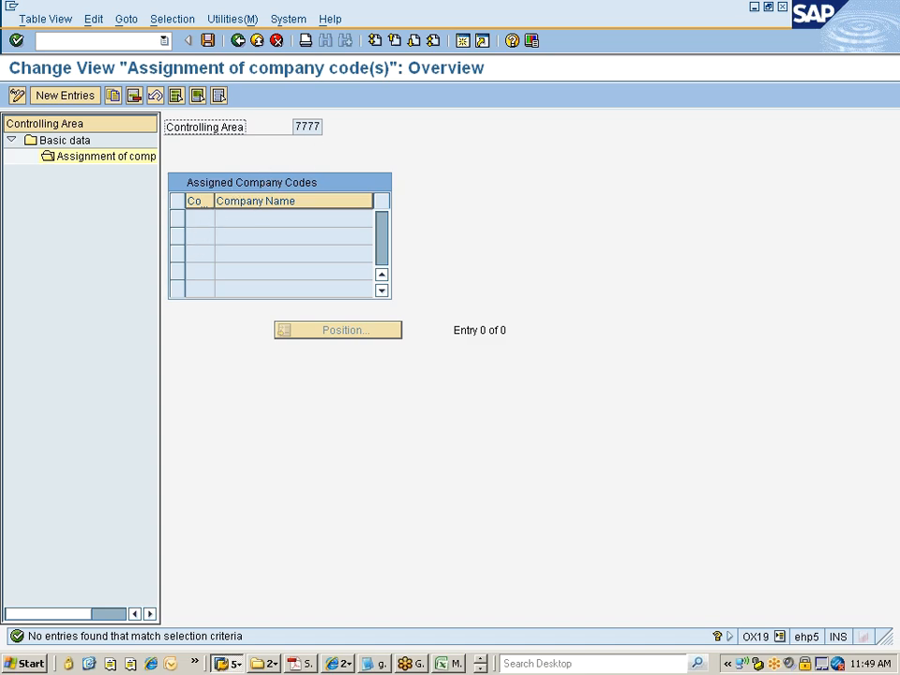
{"action": "left_click", "coordinate": [55, 96]}
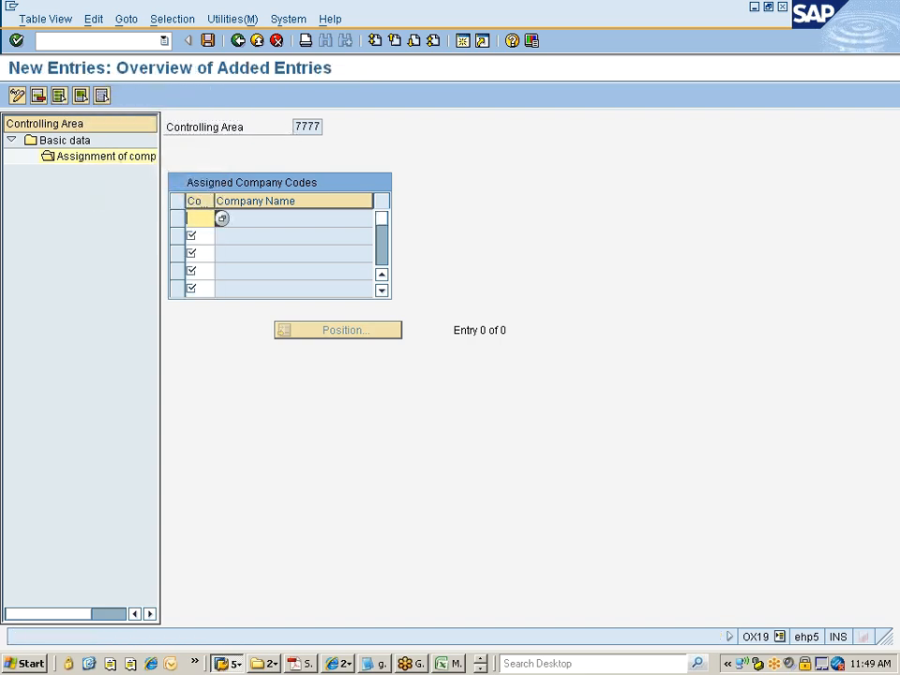
{"action": "left_click", "coordinate": [223, 218]}
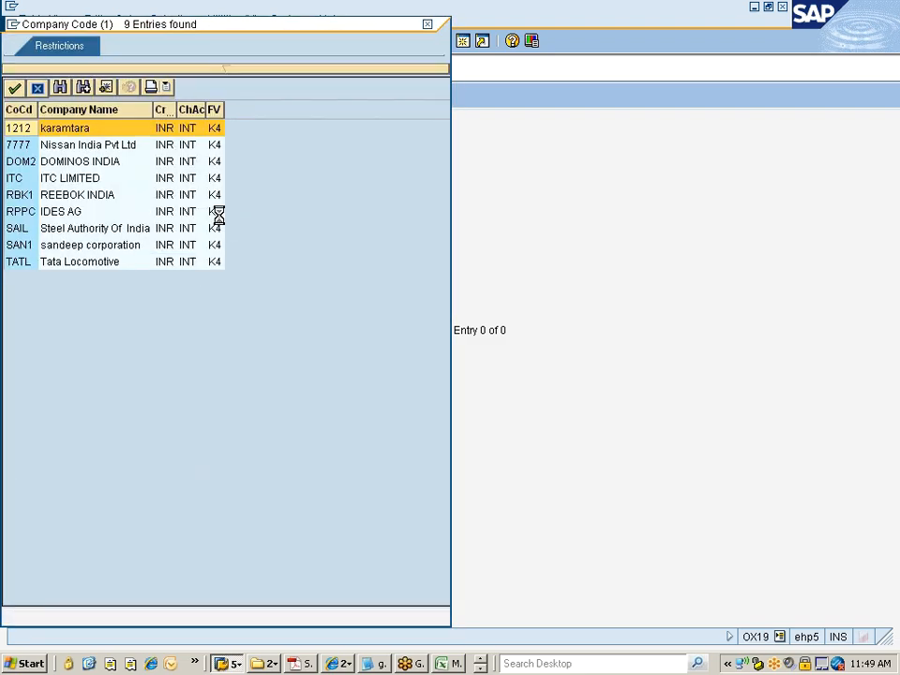
{"action": "left_click", "coordinate": [17, 149]}
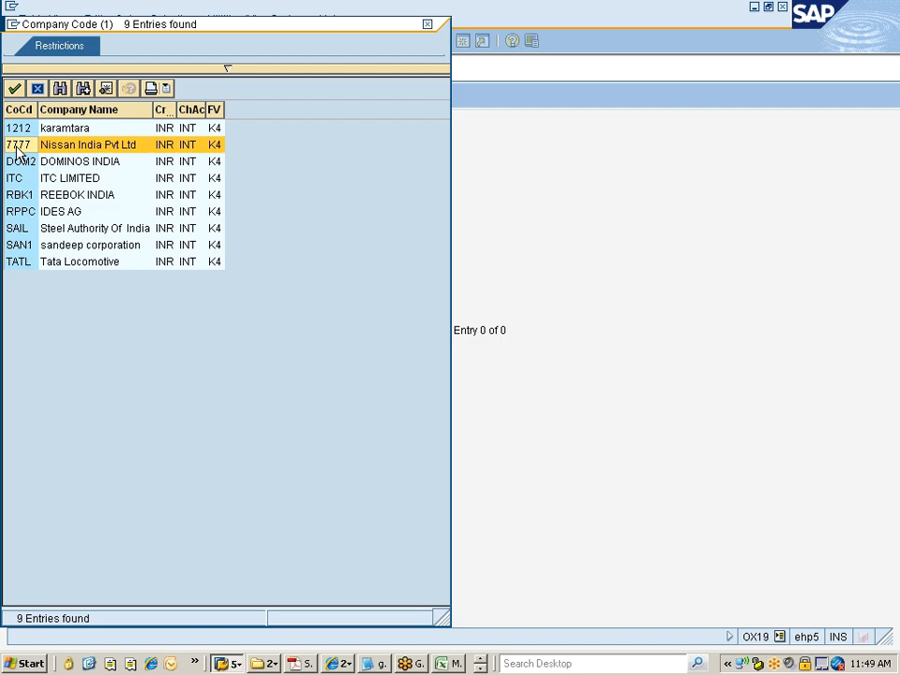
{"action": "double_click", "coordinate": [17, 148]}
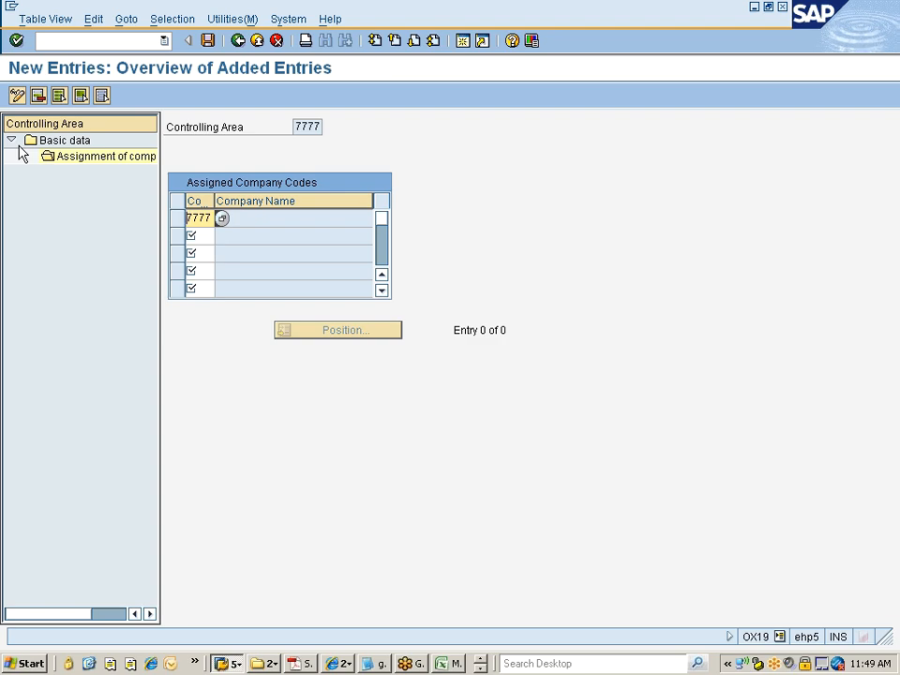
{"action": "key", "text": "Return"}
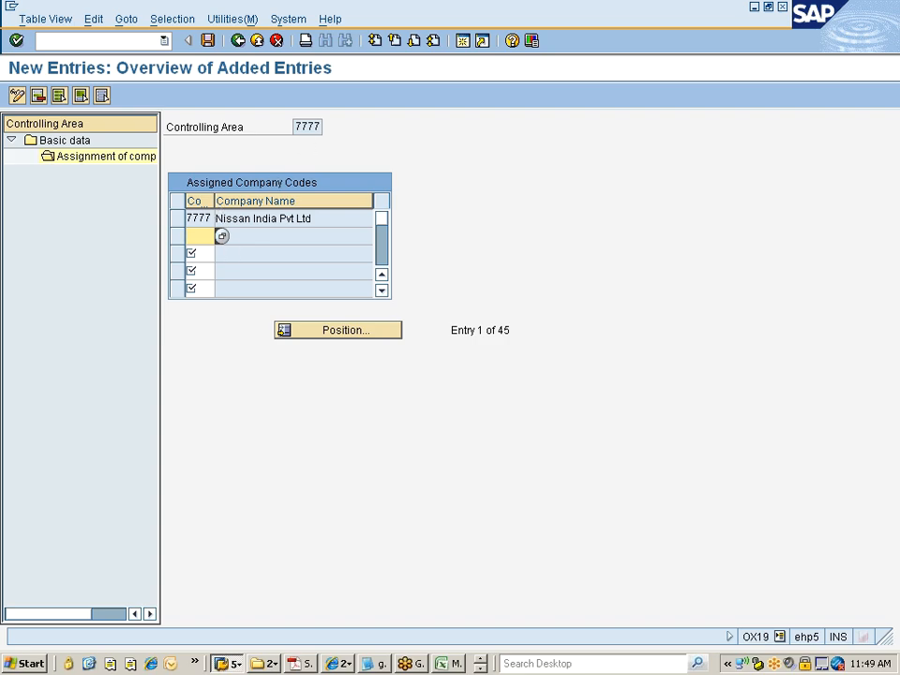
{"action": "key", "text": "ctrl+s"}
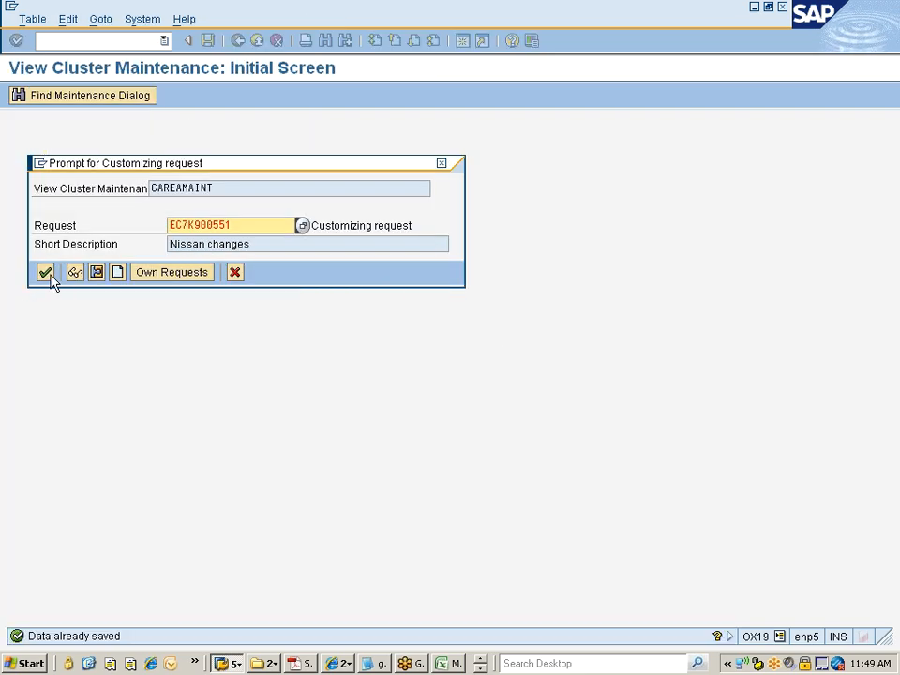
{"action": "left_click", "coordinate": [47, 276]}
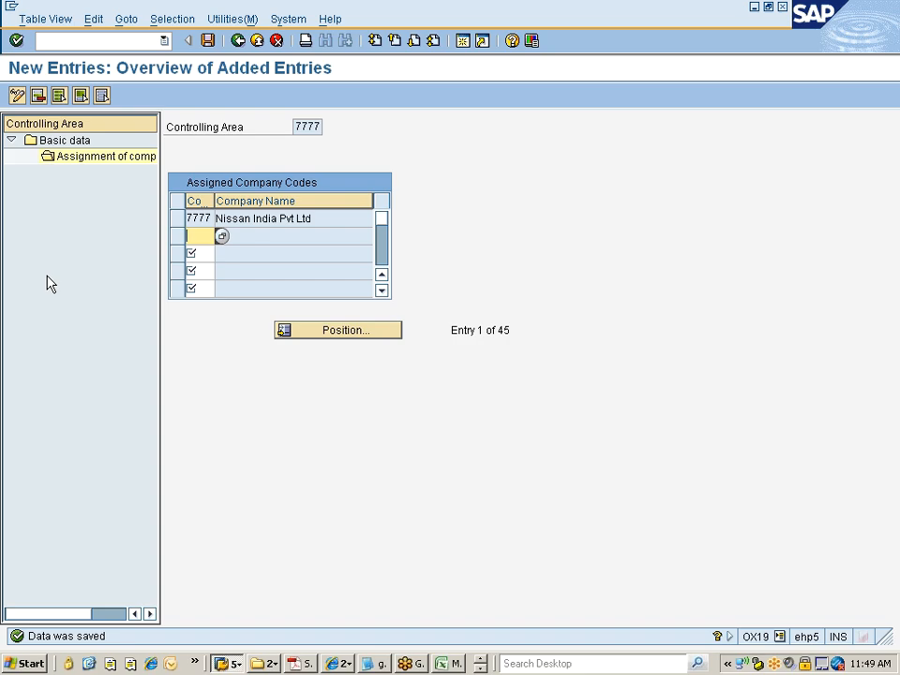
- Switch to the session showing SAP Easy Access and try to open the controlling area maintenance there
{"action": "key", "text": "shift+F3"}
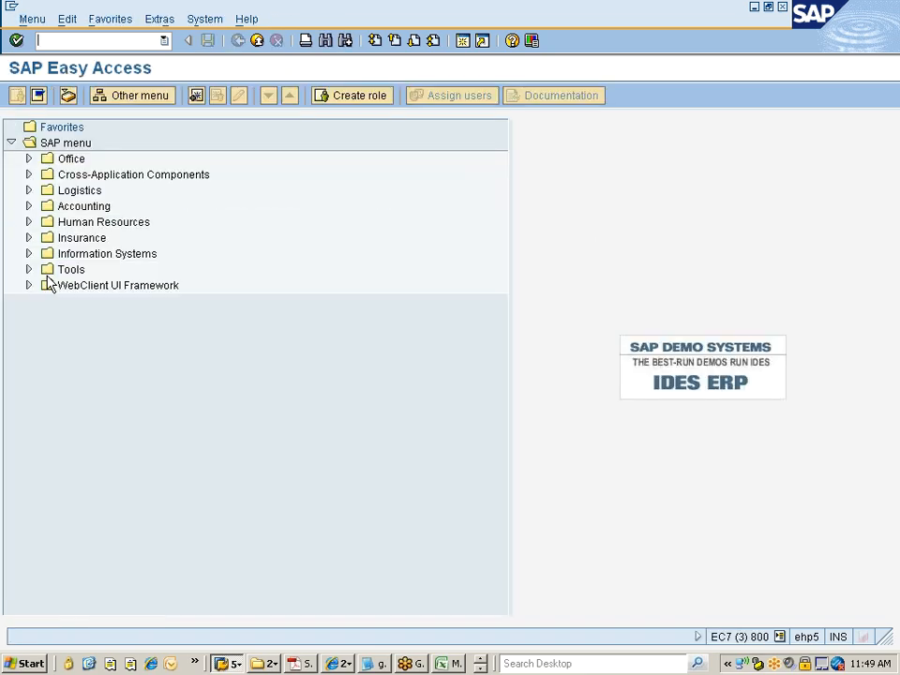
{"action": "key", "text": "Down"}
{"action": "key", "text": "Down"}
{"action": "key", "text": "Down"}
{"action": "key", "text": "Return"}
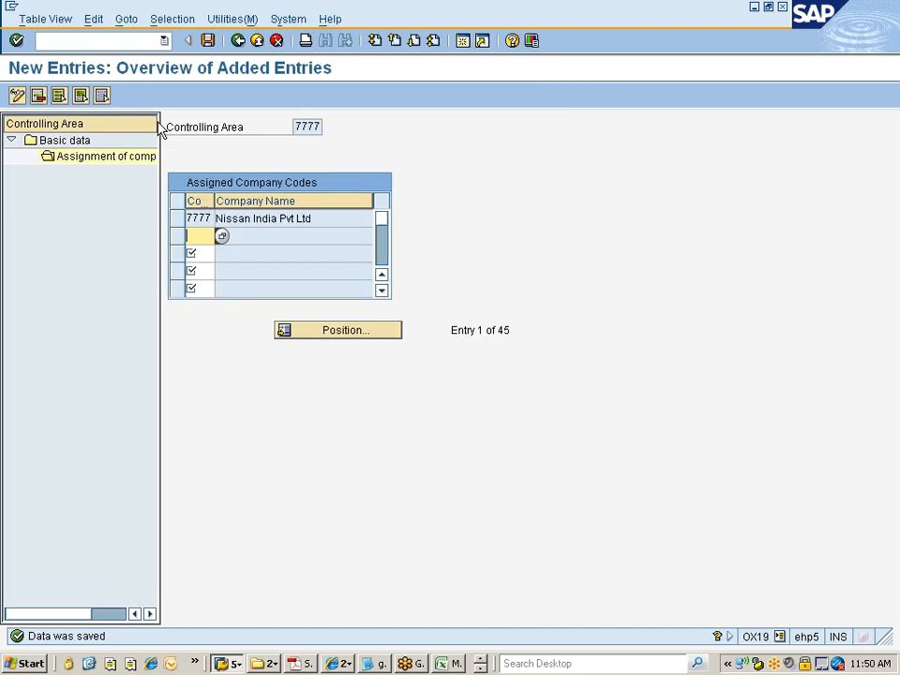
- Exit the controlling area assignment activity in the first session and decline displaying the locked data in the other one
{"action": "left_click", "coordinate": [238, 40]}
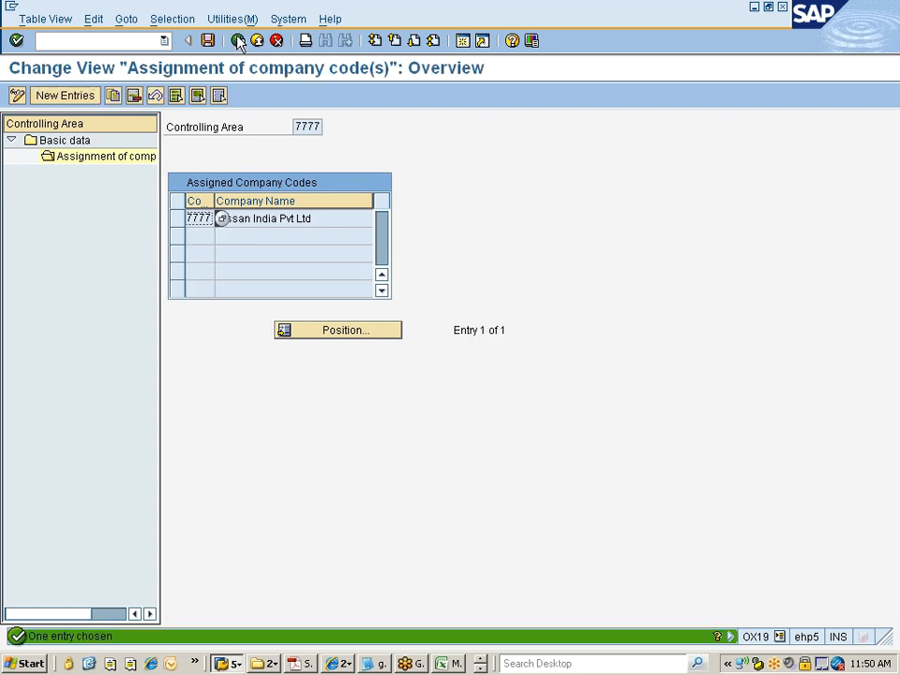
{"action": "left_click", "coordinate": [238, 40]}
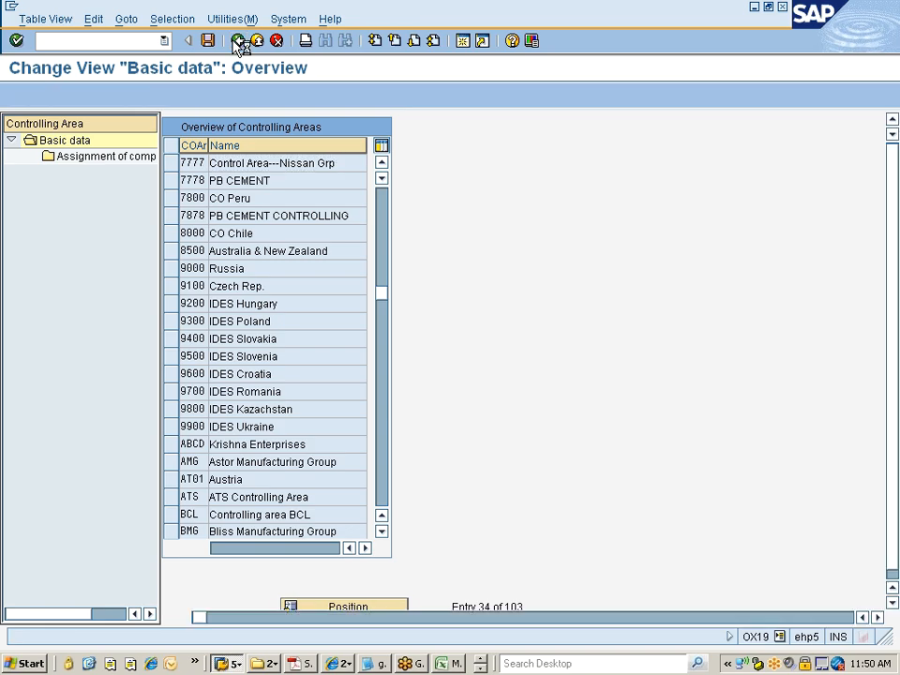
{"action": "left_click", "coordinate": [238, 40]}
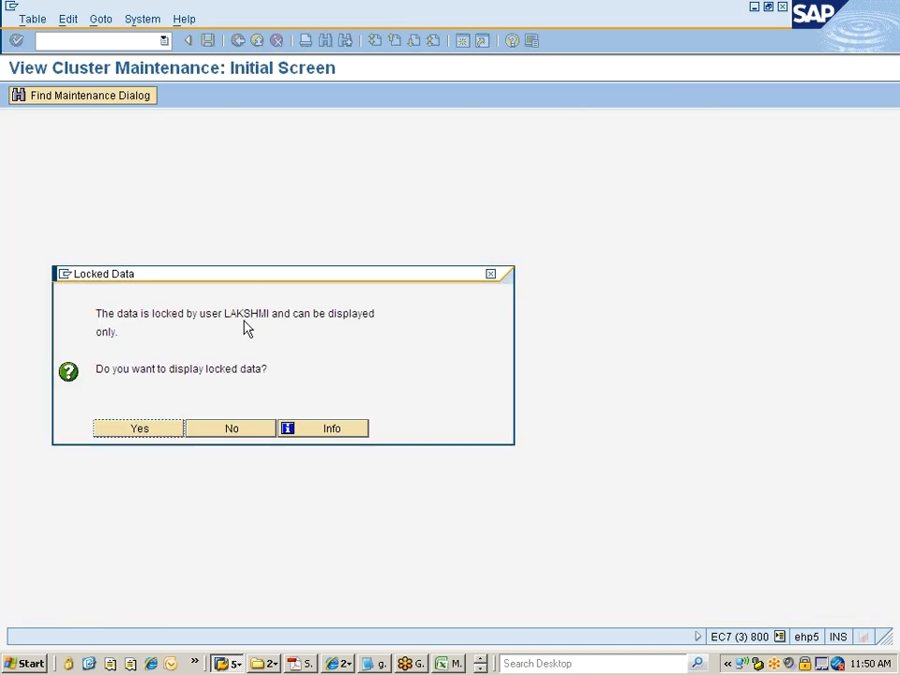
{"action": "left_click", "coordinate": [234, 428]}
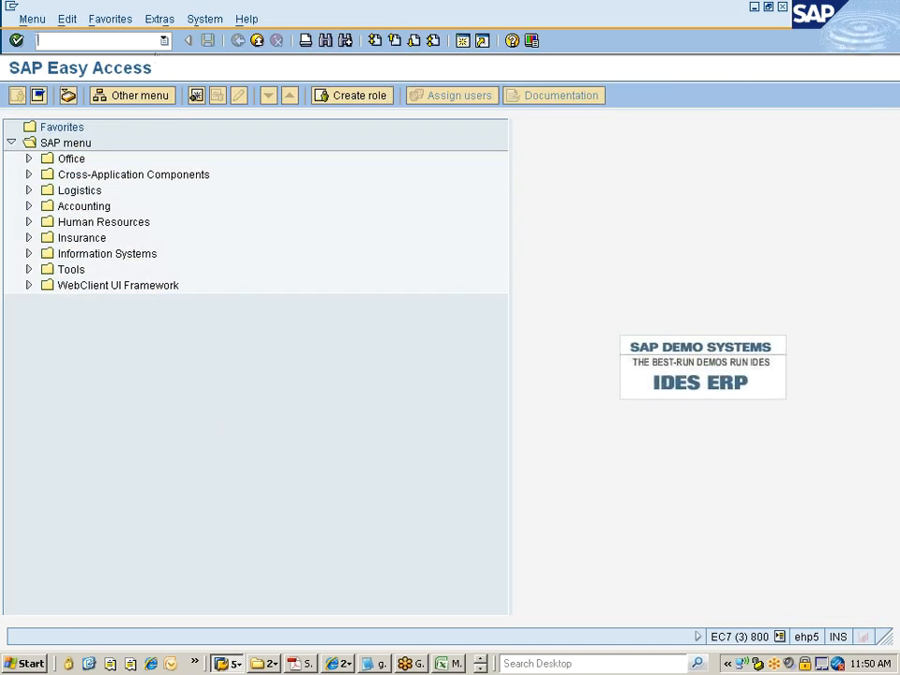
- Run transaction okkp and open the company code assignments of controlling area 7777
{"action": "type", "text": "okkp"}
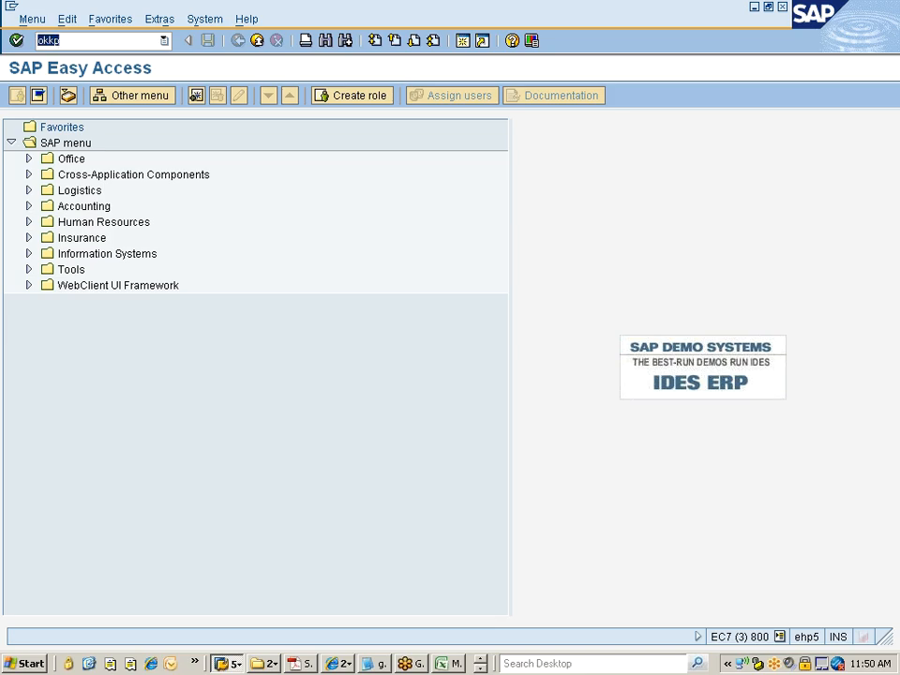
{"action": "key", "text": "Return"}
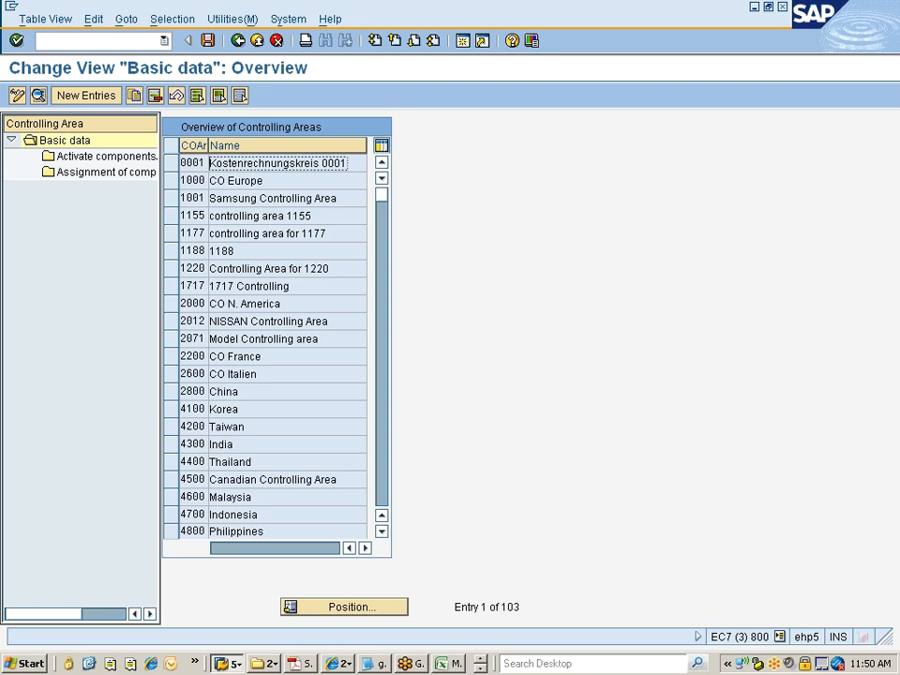
{"action": "left_click", "coordinate": [366, 609]}
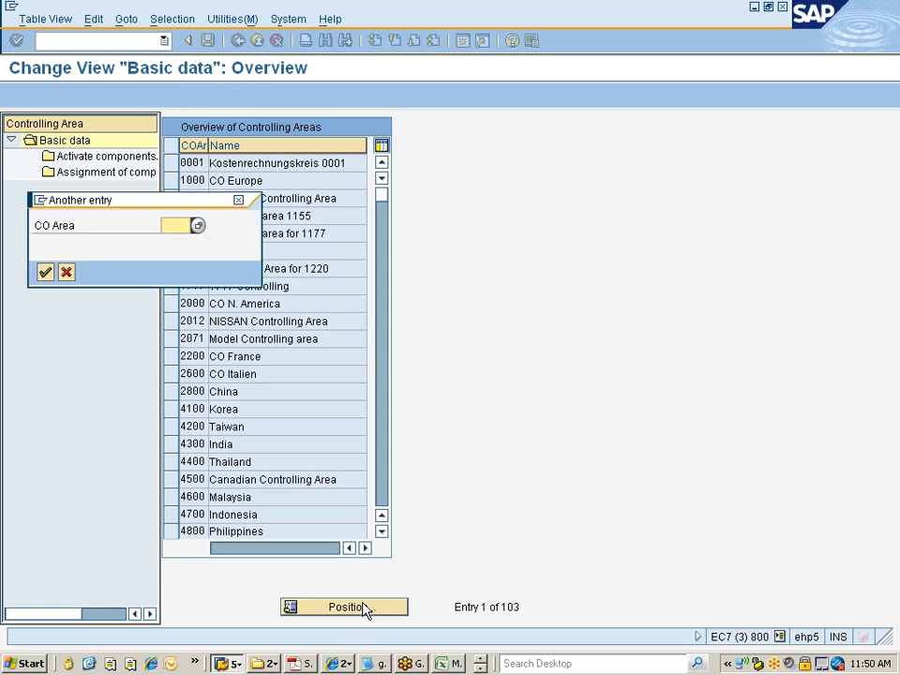
{"action": "type", "text": "7777"}
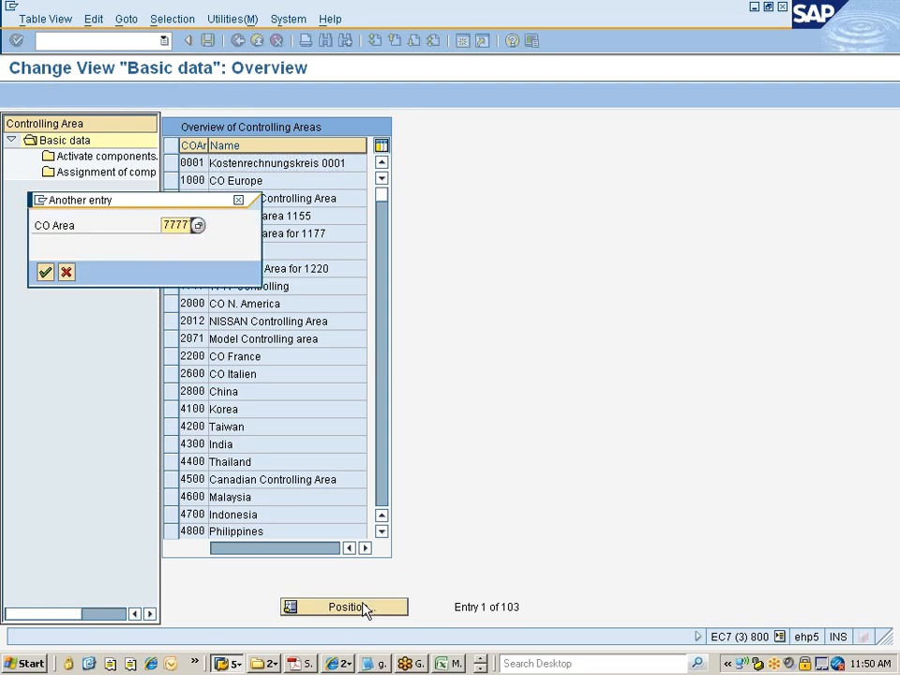
{"action": "key", "text": "Return"}
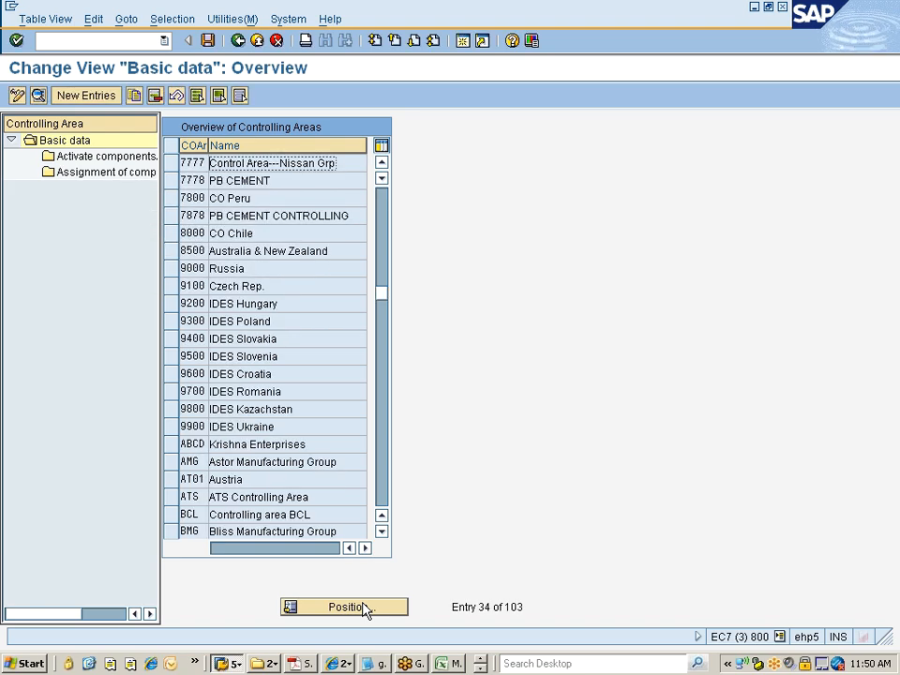
{"action": "left_click", "coordinate": [171, 163]}
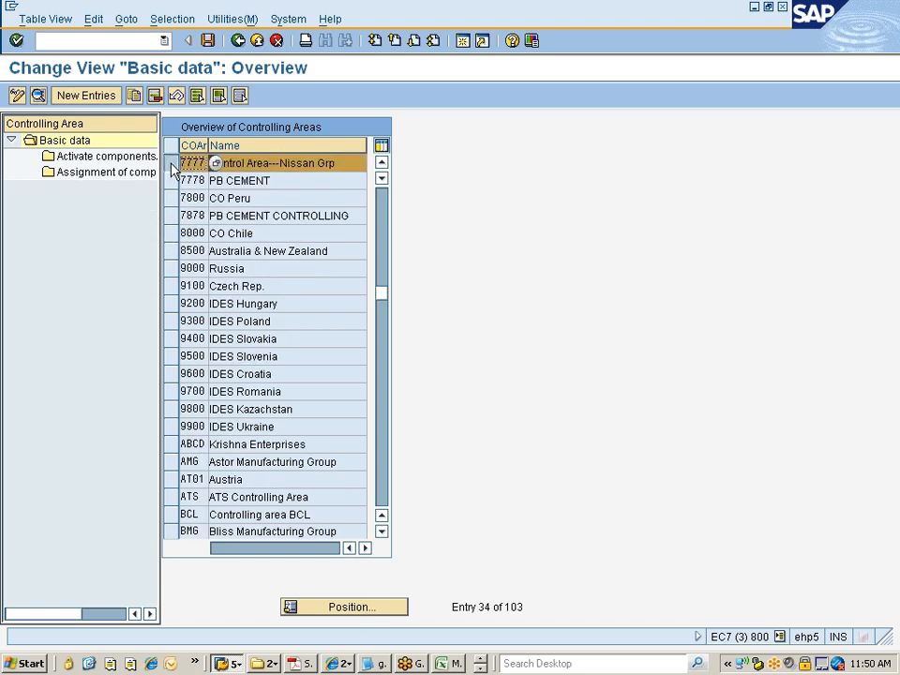
{"action": "double_click", "coordinate": [82, 178]}
{"action": "left_click", "coordinate": [200, 218]}
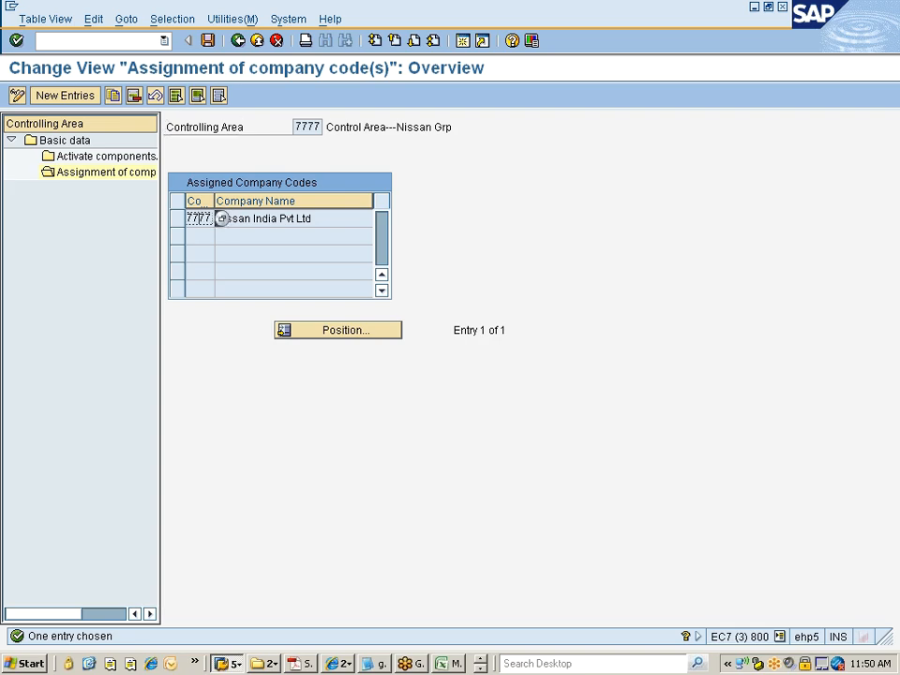
- Create a new component and control indicator entry for controlling area 7777 starting in fiscal year 2012
{"action": "double_click", "coordinate": [87, 158]}
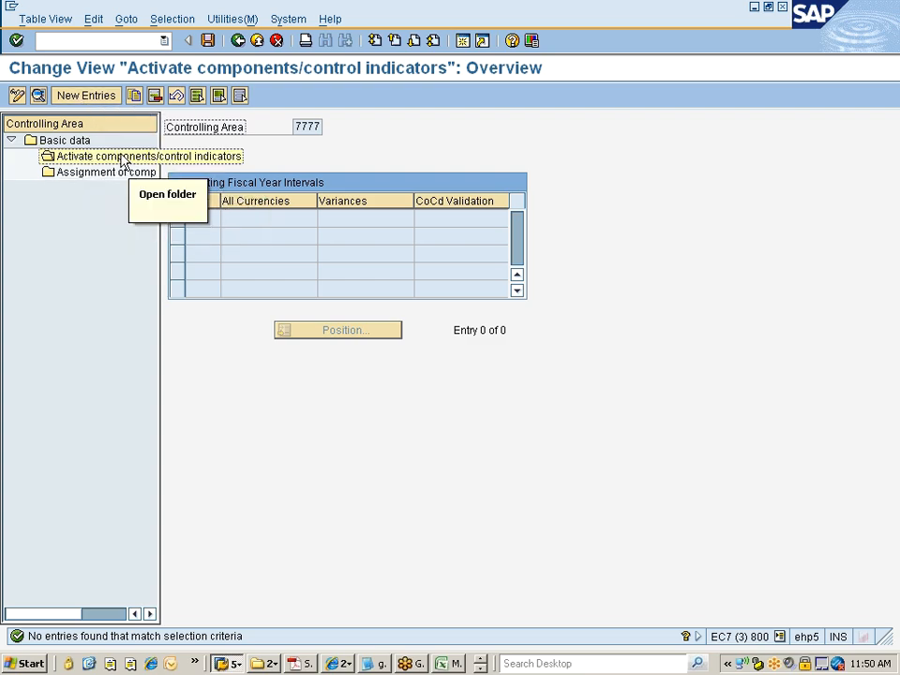
{"action": "left_click", "coordinate": [99, 98]}
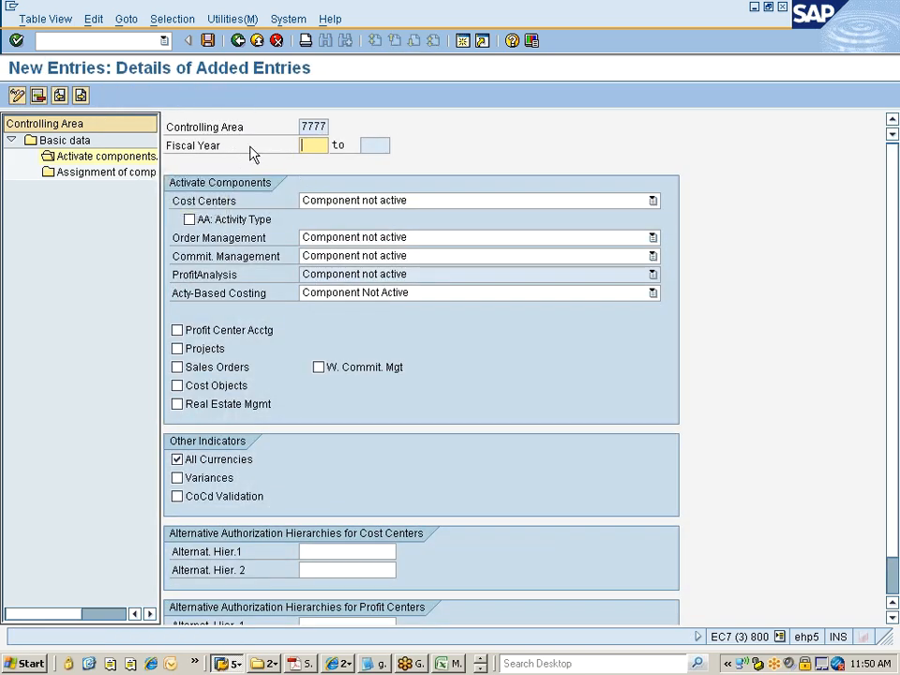
{"action": "type", "text": "2012"}
{"action": "key", "text": "Return"}
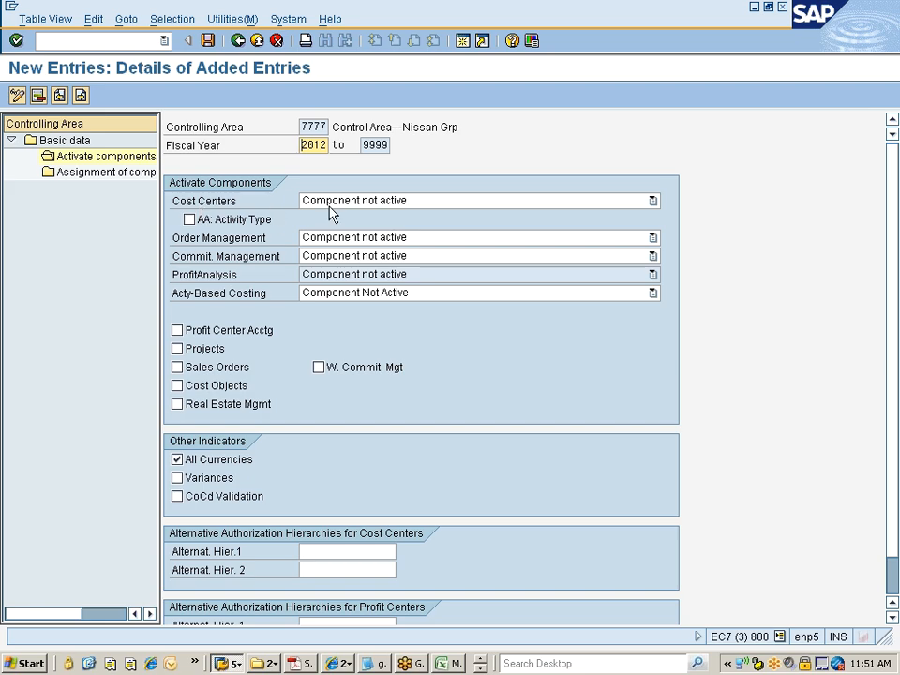
- Activate the cost centers, order management and commitment management components for controlling area 7777
{"action": "left_click", "coordinate": [464, 202]}
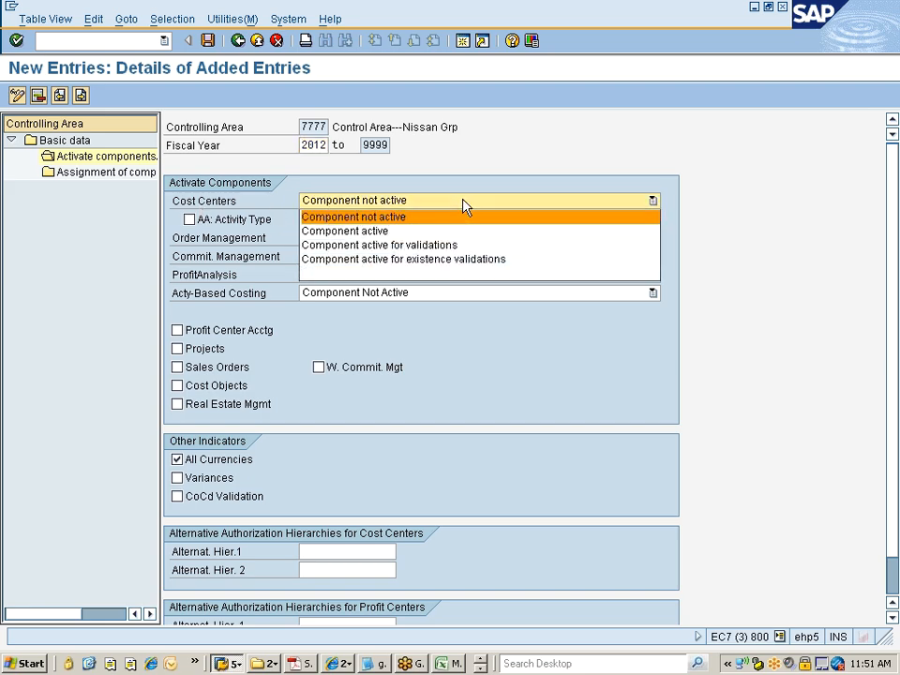
{"action": "left_click", "coordinate": [373, 233]}
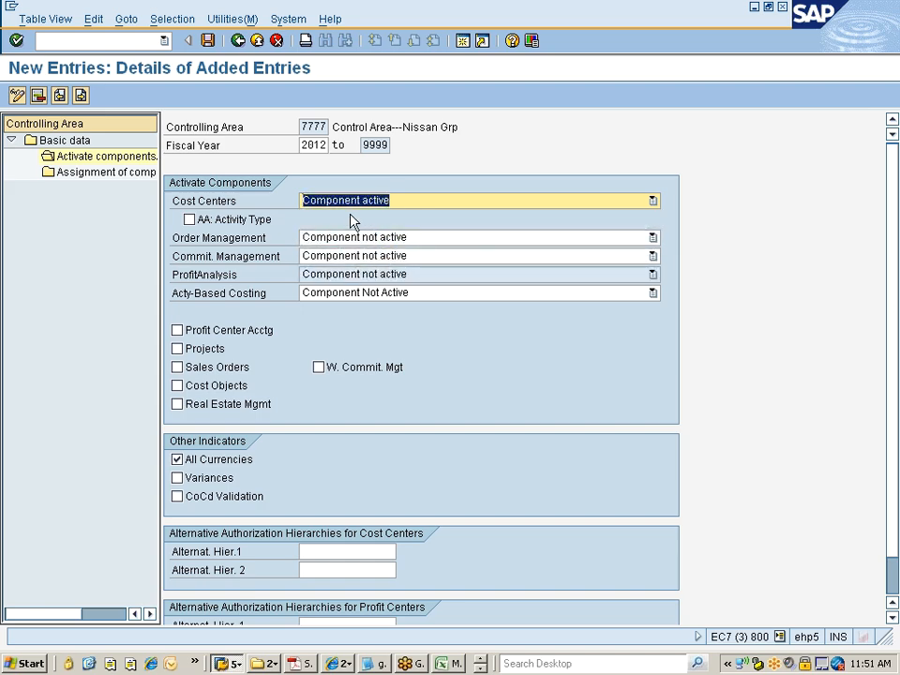
{"action": "left_click", "coordinate": [395, 240]}
{"action": "left_click", "coordinate": [370, 269]}
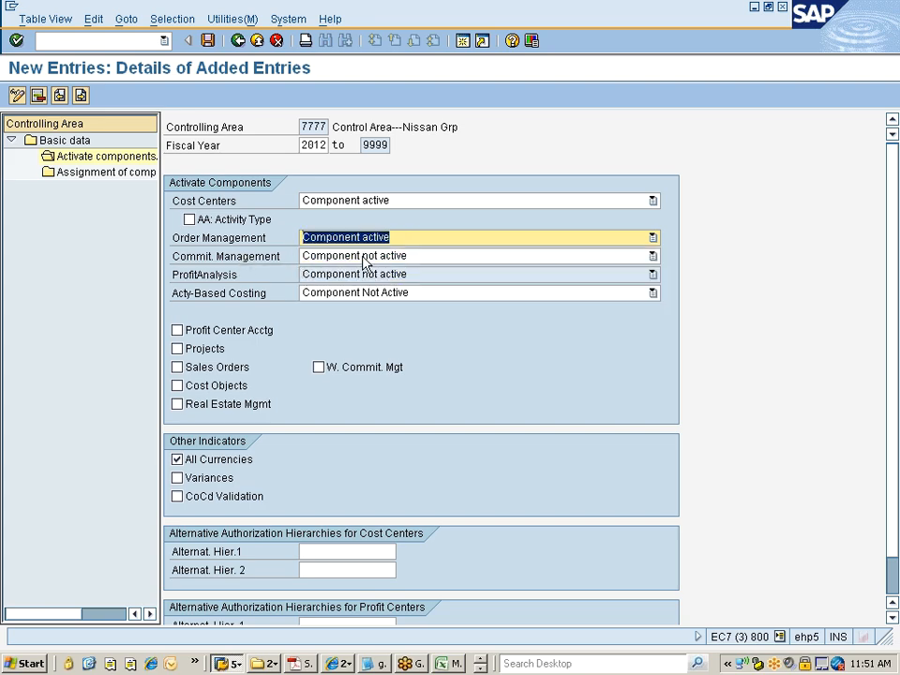
{"action": "left_click", "coordinate": [365, 257]}
{"action": "left_click", "coordinate": [352, 287]}
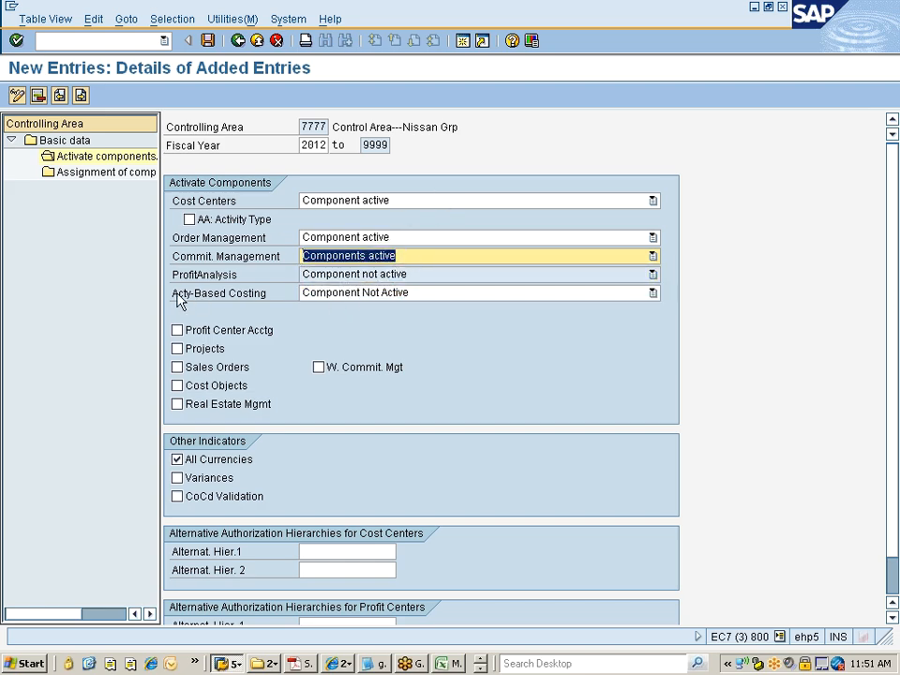
- Set activity-based costing to Component Active for Parallel Calculation
{"action": "left_click", "coordinate": [308, 296]}
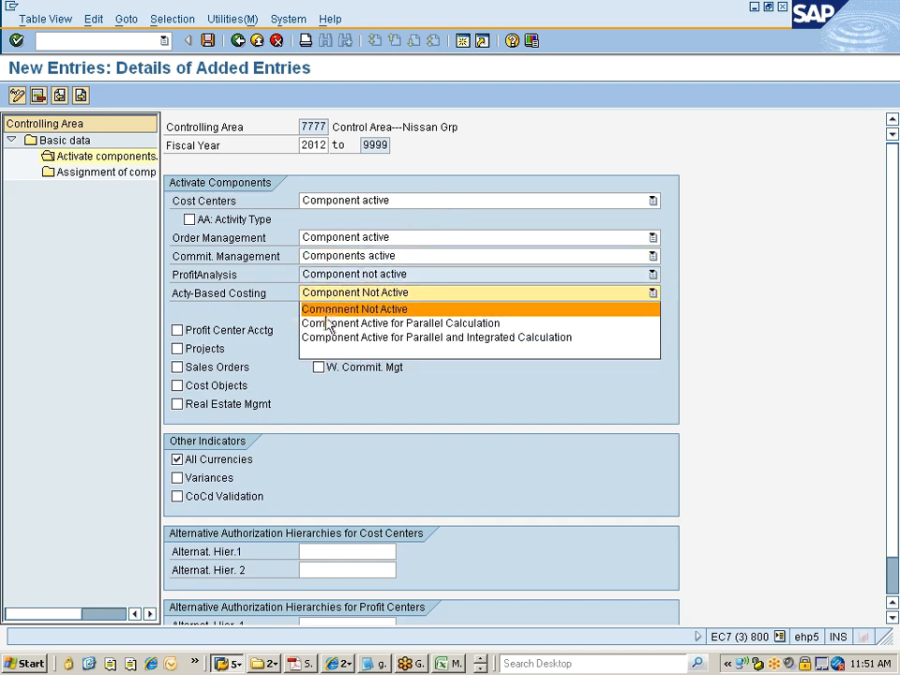
{"action": "left_click", "coordinate": [327, 323]}
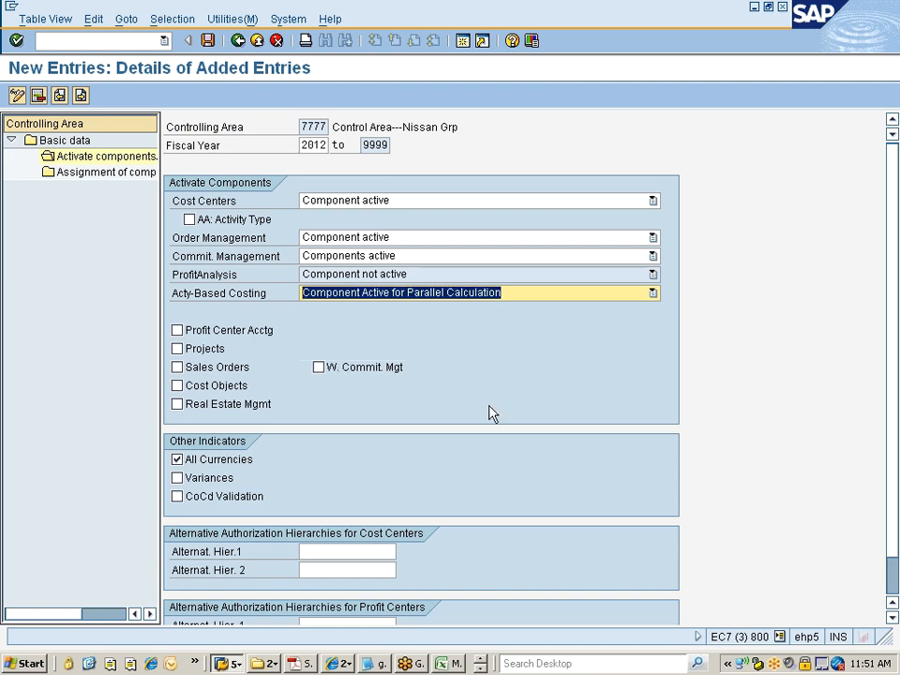
{"action": "key", "text": "F4"}
{"action": "key", "text": "Escape"}
- Enable sales orders, projects and cost objects as components, and turn on the Variances indicator
{"action": "left_click", "coordinate": [178, 367]}
{"action": "left_click", "coordinate": [178, 349]}
{"action": "left_click", "coordinate": [178, 386]}
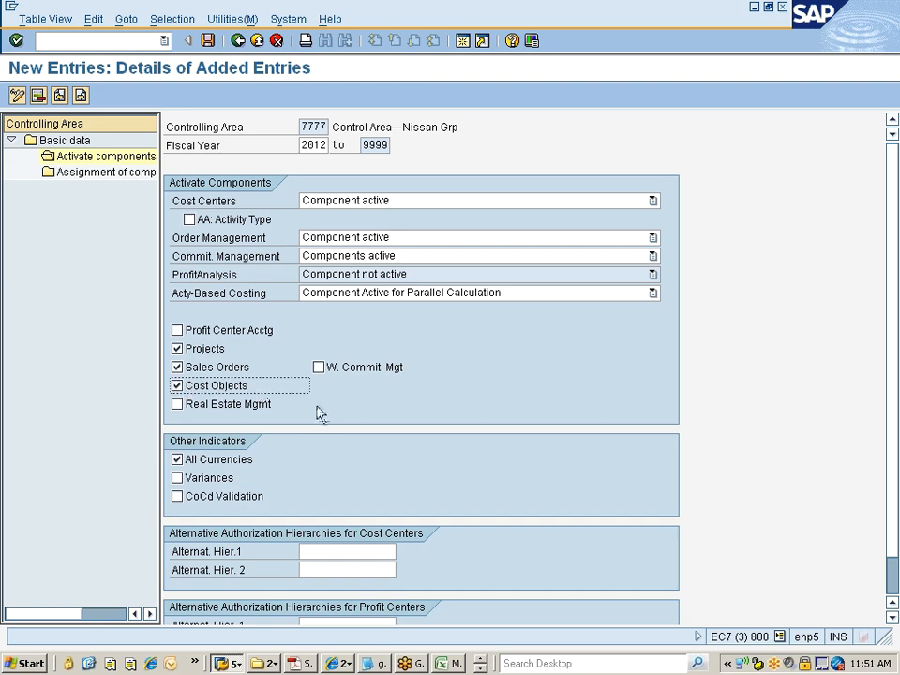
{"action": "left_click", "coordinate": [177, 479]}
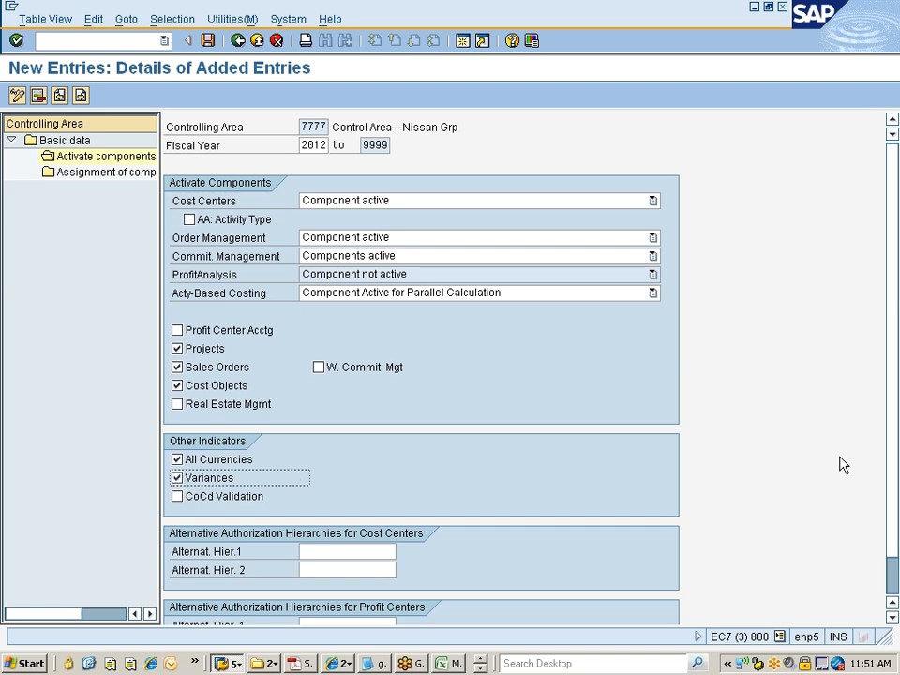
- Save the component activation for controlling area 7777 in the Nissan changes customizing request EC7K900551 and return to the Easy Access screen
{"action": "scroll", "coordinate": [893, 414], "scroll_direction": "down", "scroll_amount": 2}
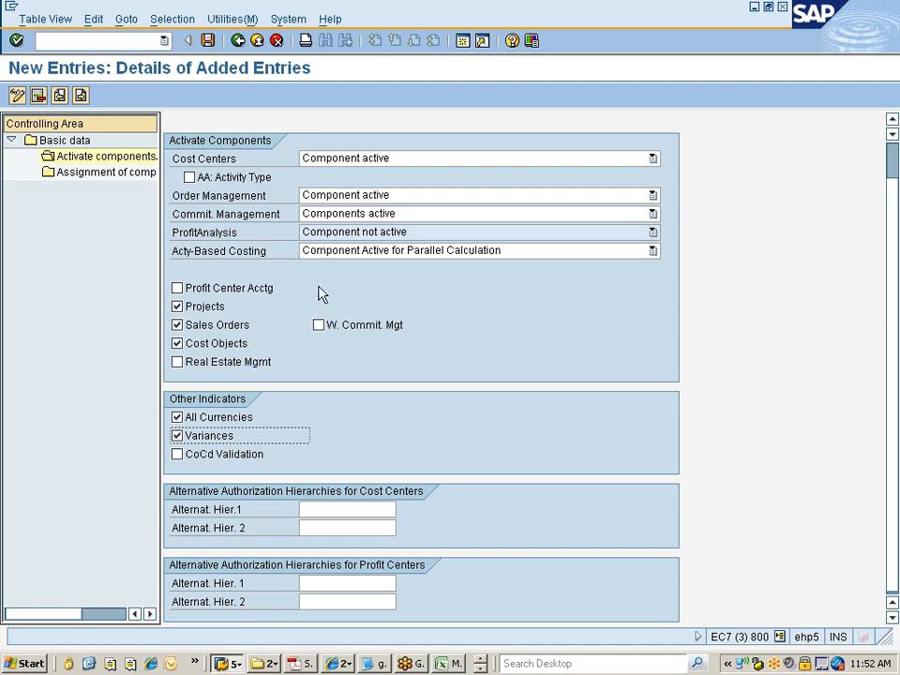
{"action": "left_click", "coordinate": [208, 41]}
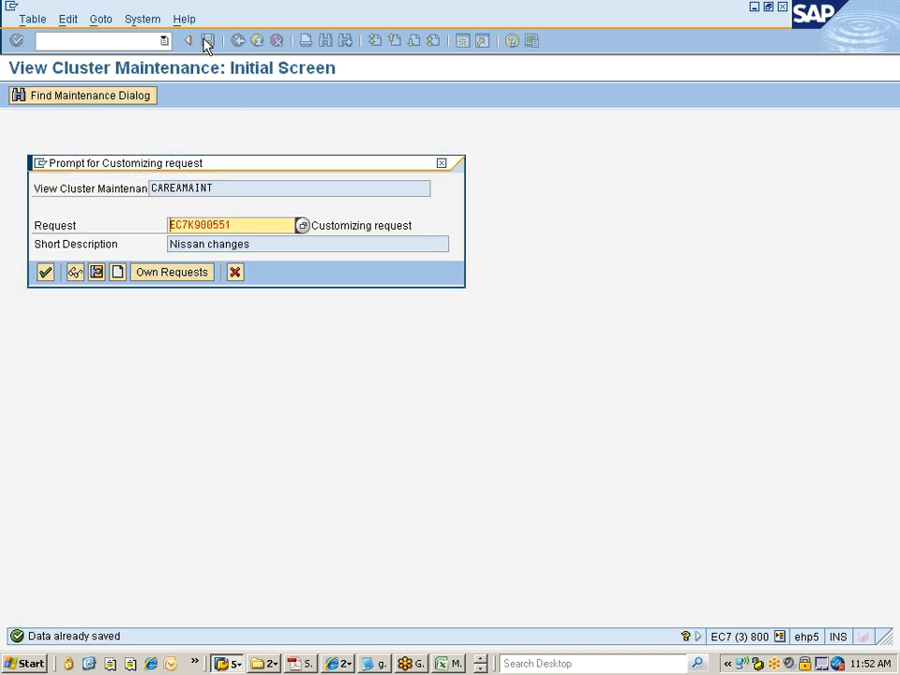
{"action": "key", "text": "Return"}
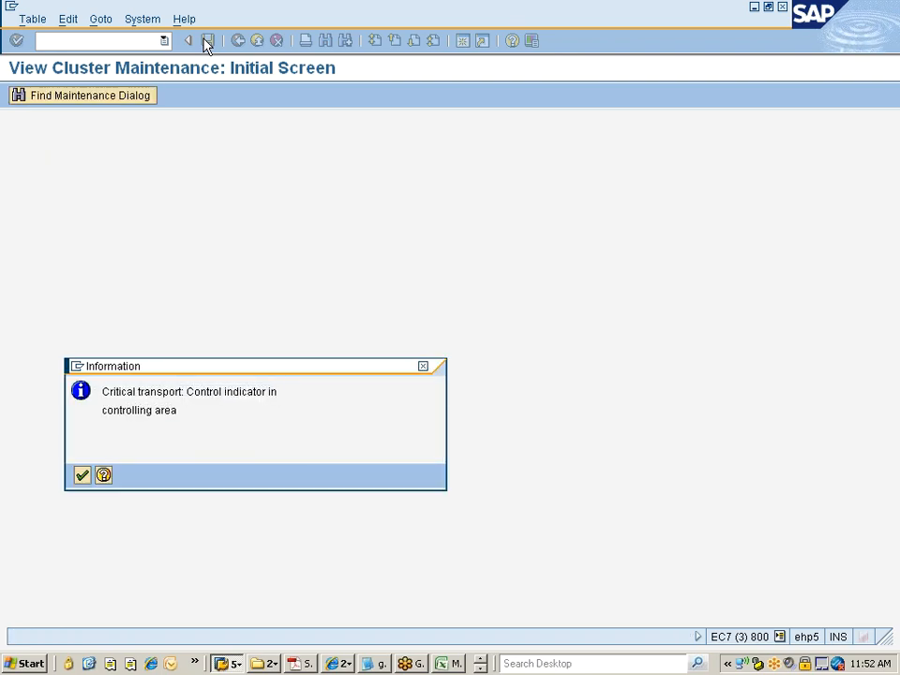
{"action": "key", "text": "Return"}
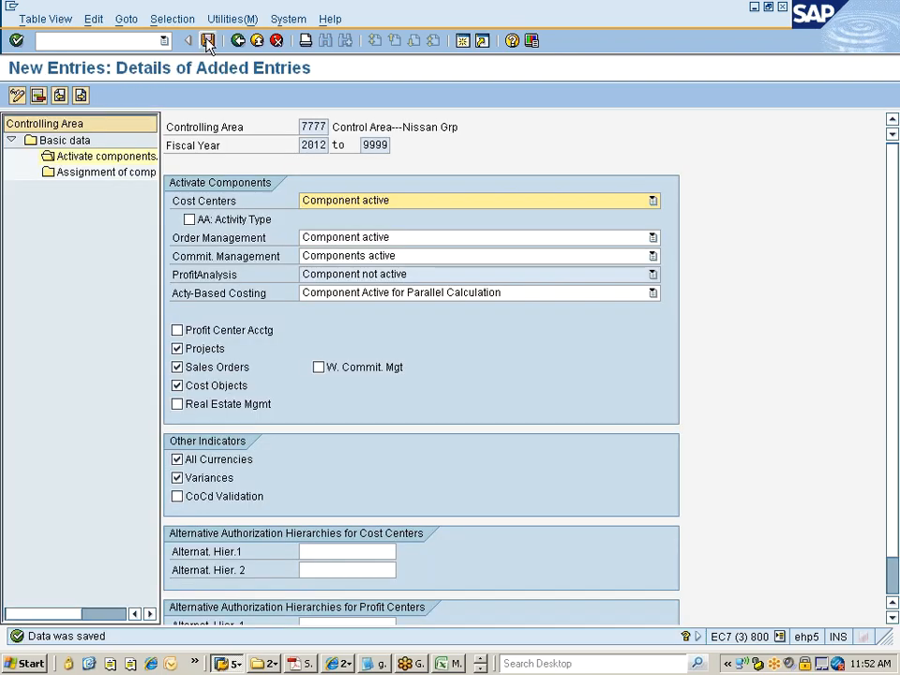
{"action": "left_click", "coordinate": [239, 40]}
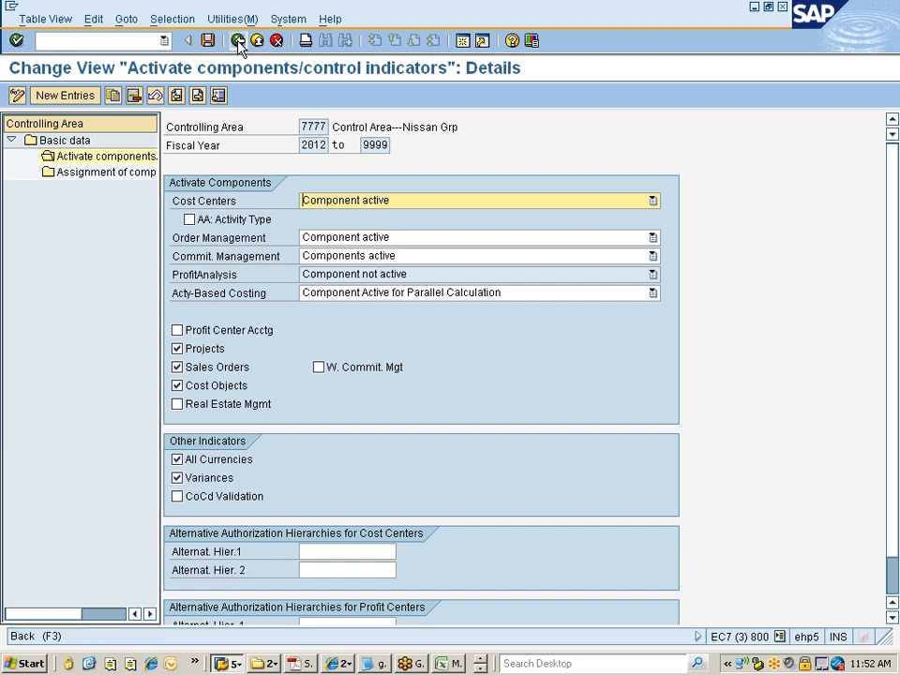
{"action": "left_click", "coordinate": [238, 42]}
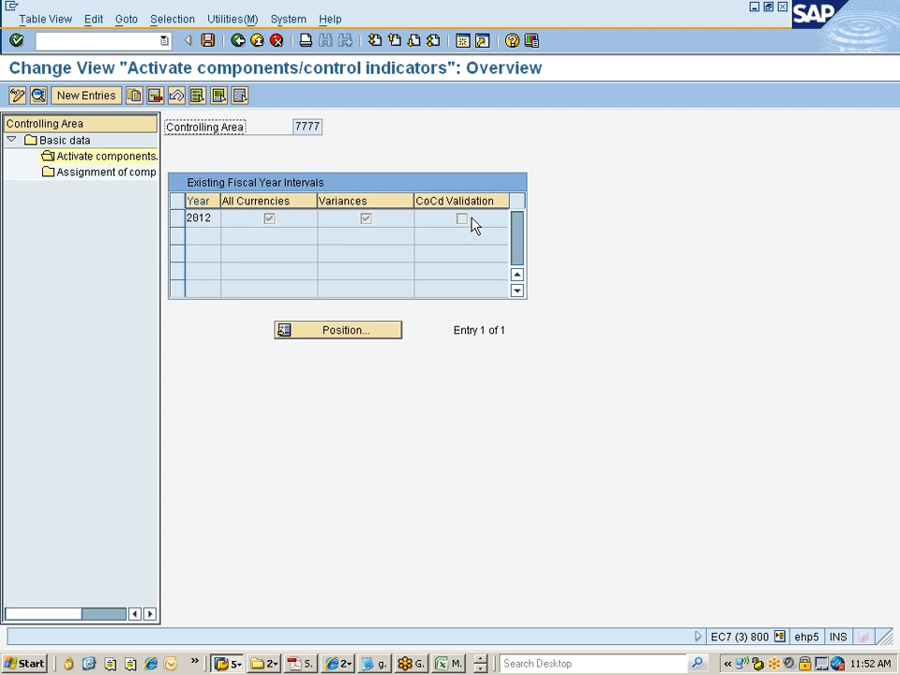
{"action": "left_click", "coordinate": [239, 41]}
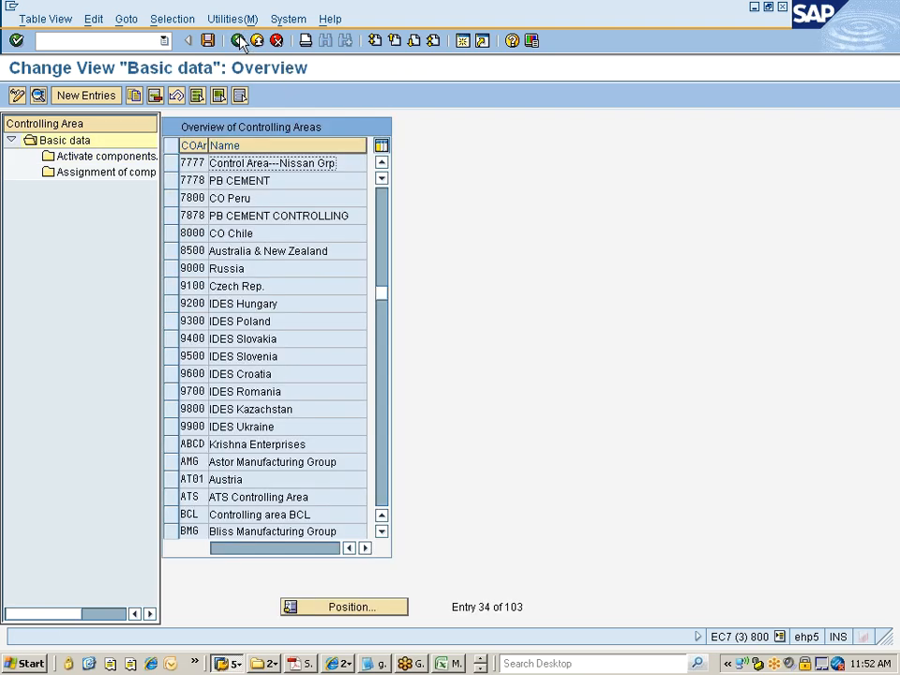
{"action": "left_click", "coordinate": [207, 41]}
{"action": "left_click", "coordinate": [238, 40]}
{"action": "left_click", "coordinate": [238, 40]}
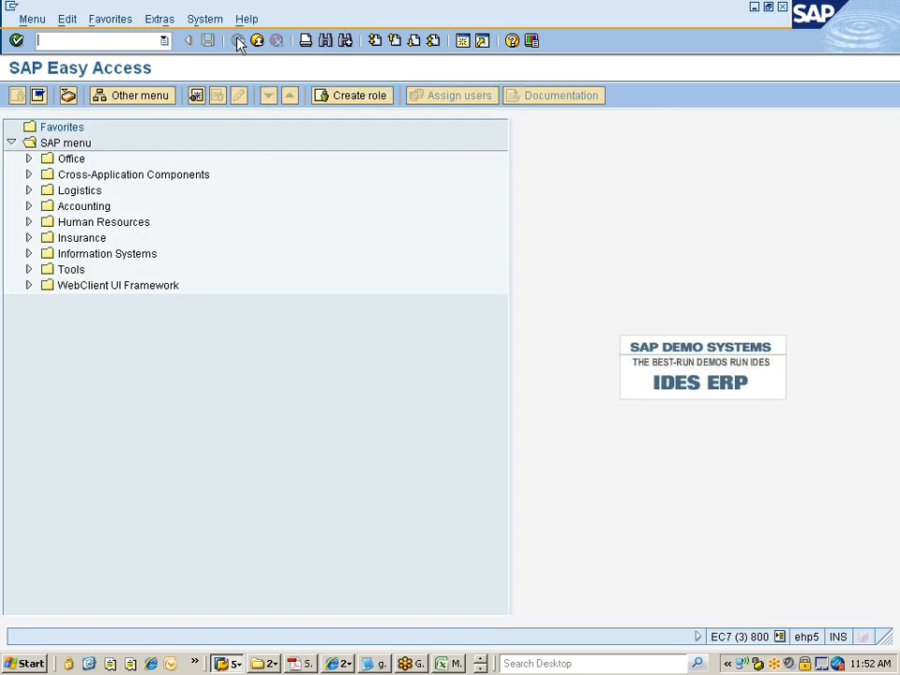
- Switch to the Display IMG session, open the controlling area to operating concern assignment, and position the list at controlling area 7777
{"action": "left_click", "coordinate": [228, 663]}
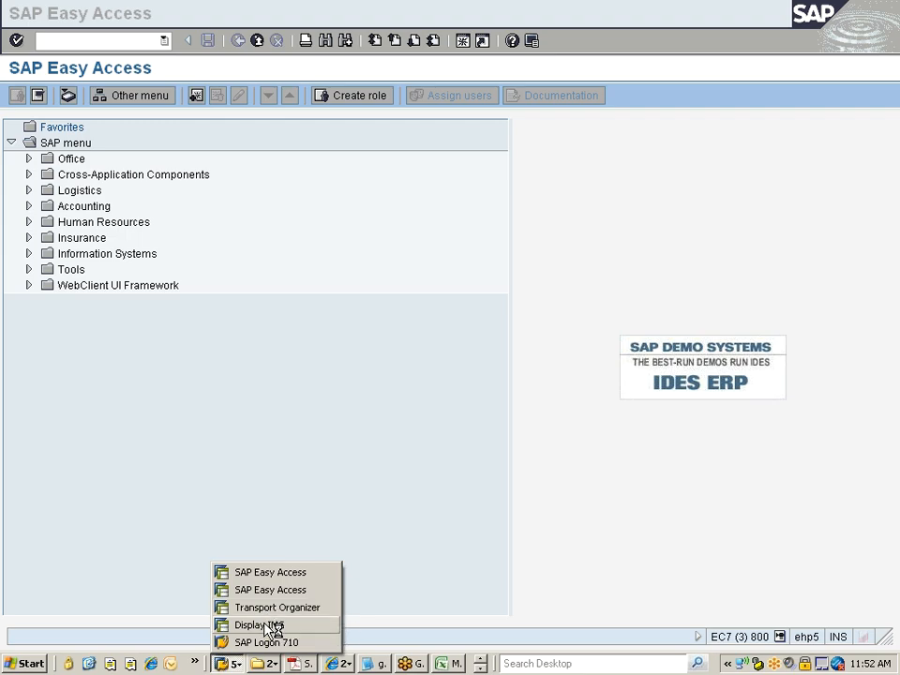
{"action": "left_click", "coordinate": [271, 626]}
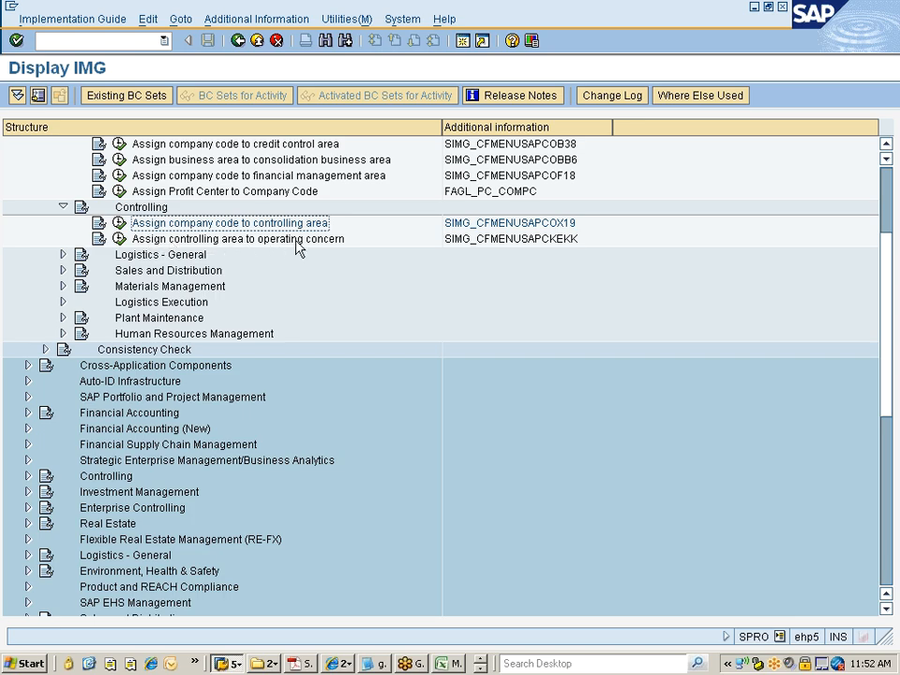
{"action": "left_click", "coordinate": [120, 237]}
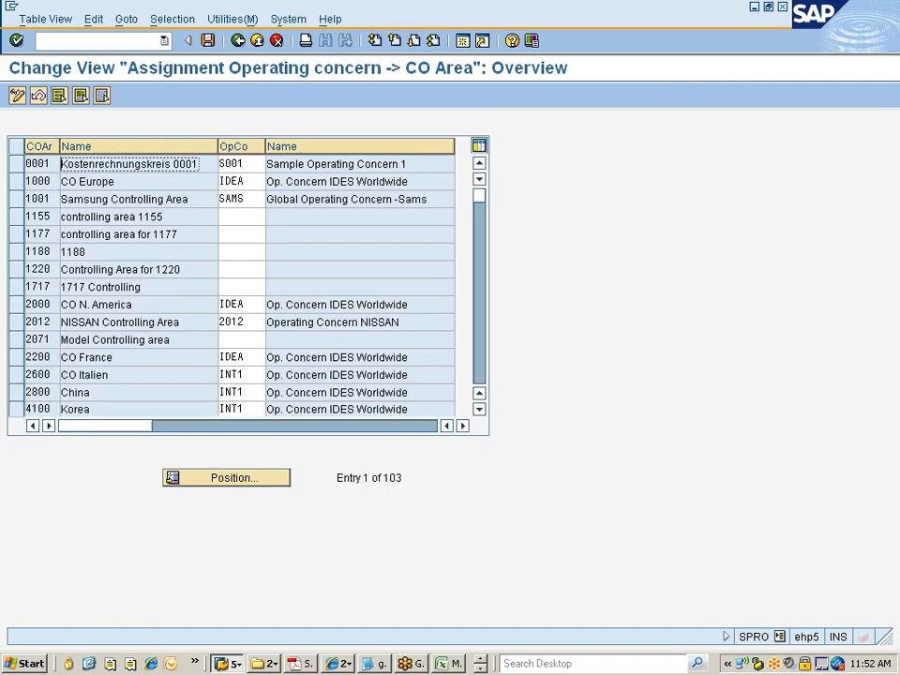
{"action": "left_click", "coordinate": [235, 481]}
{"action": "type", "text": "7777"}
{"action": "key", "text": "Return"}
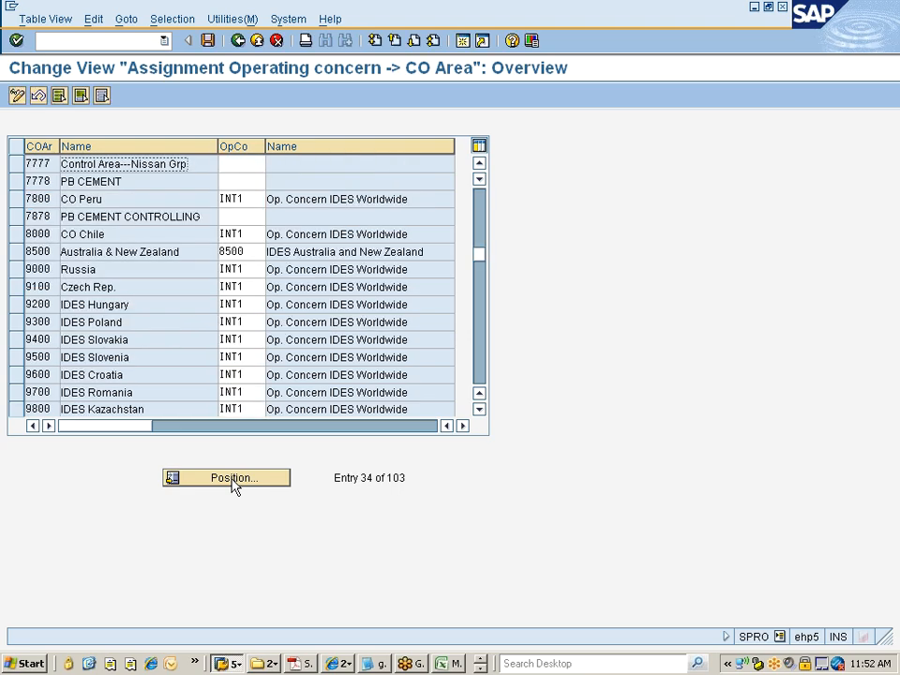
- Assign operating concern 7777 to controlling area 7777, save it in the Nissan changes request EC7K900551, and return to the IMG
{"action": "left_click", "coordinate": [241, 164]}
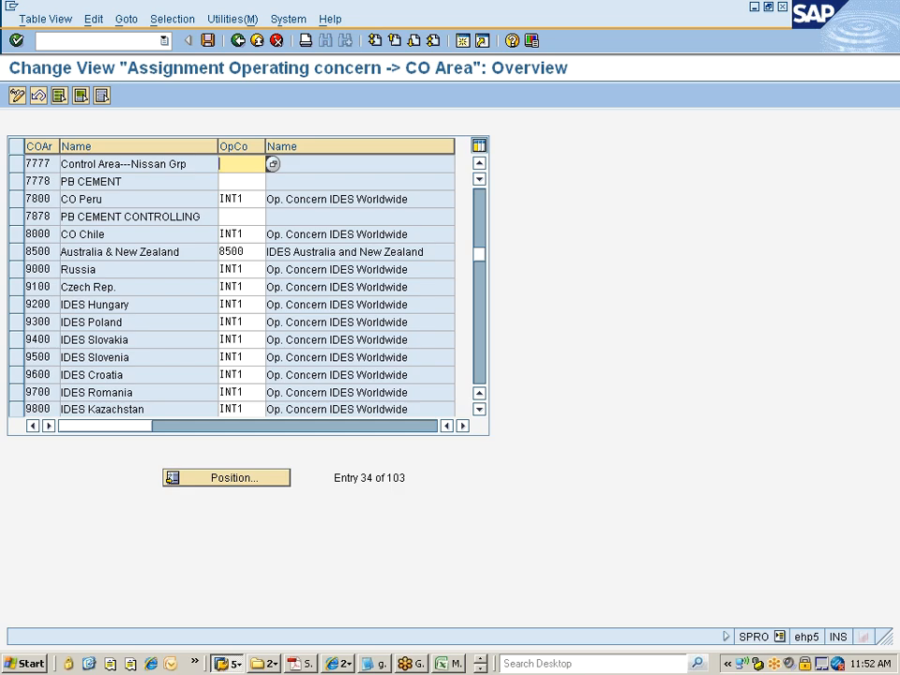
{"action": "left_click", "coordinate": [274, 165]}
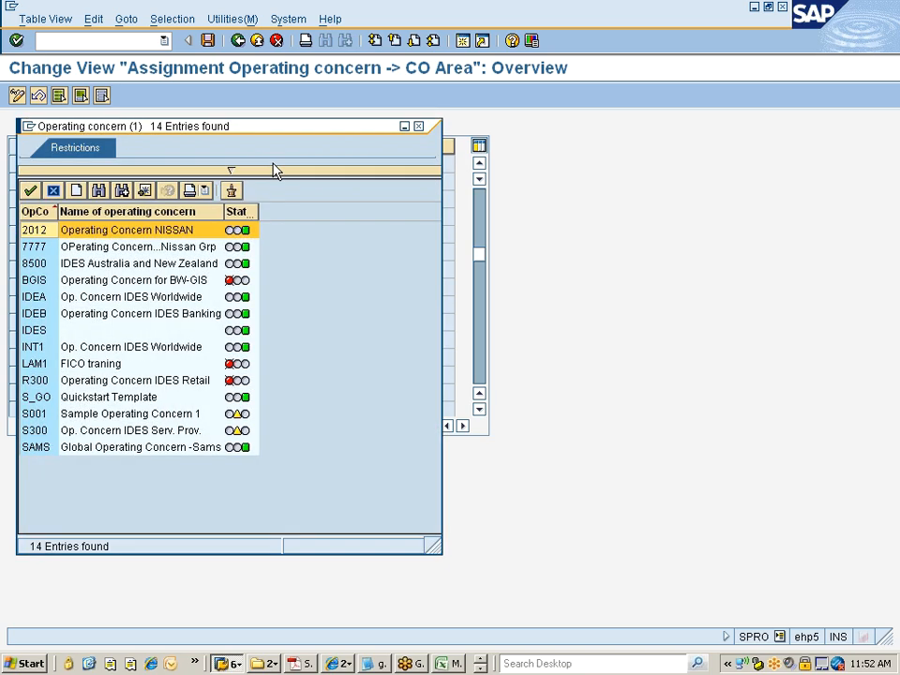
{"action": "left_click", "coordinate": [38, 247]}
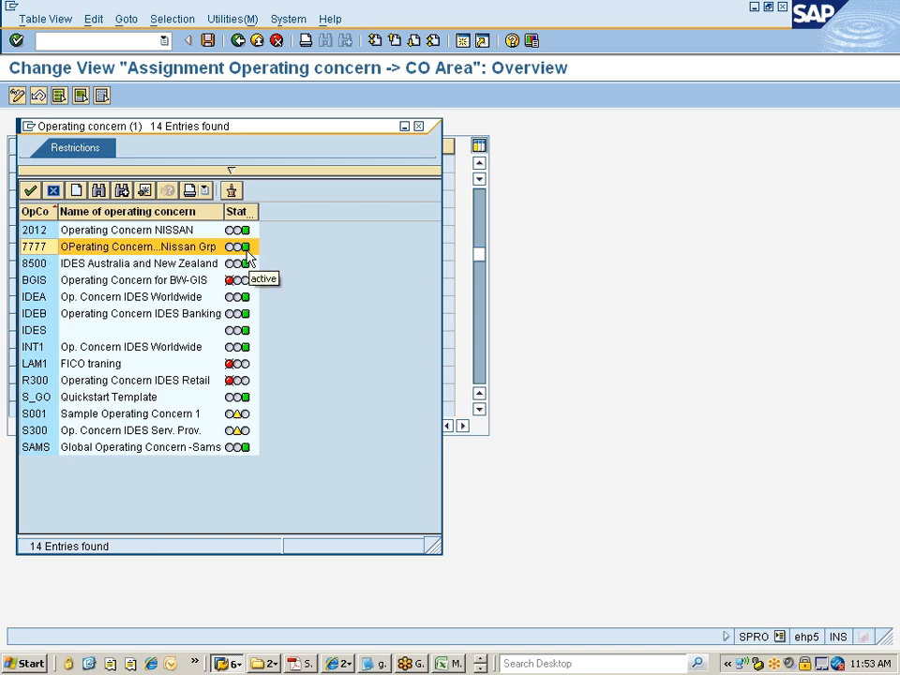
{"action": "double_click", "coordinate": [28, 246]}
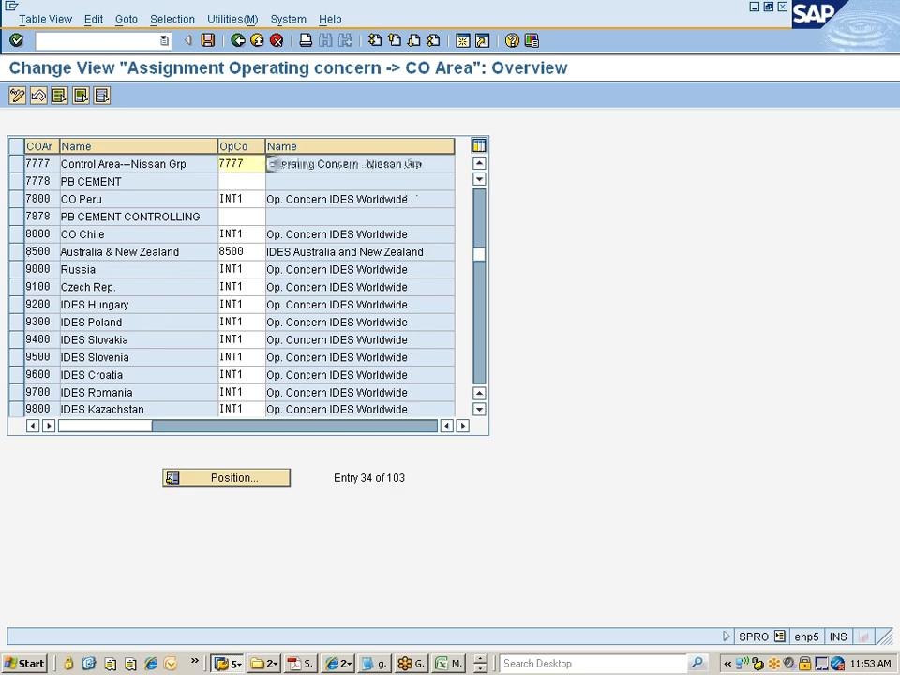
{"action": "key", "text": "ctrl+s"}
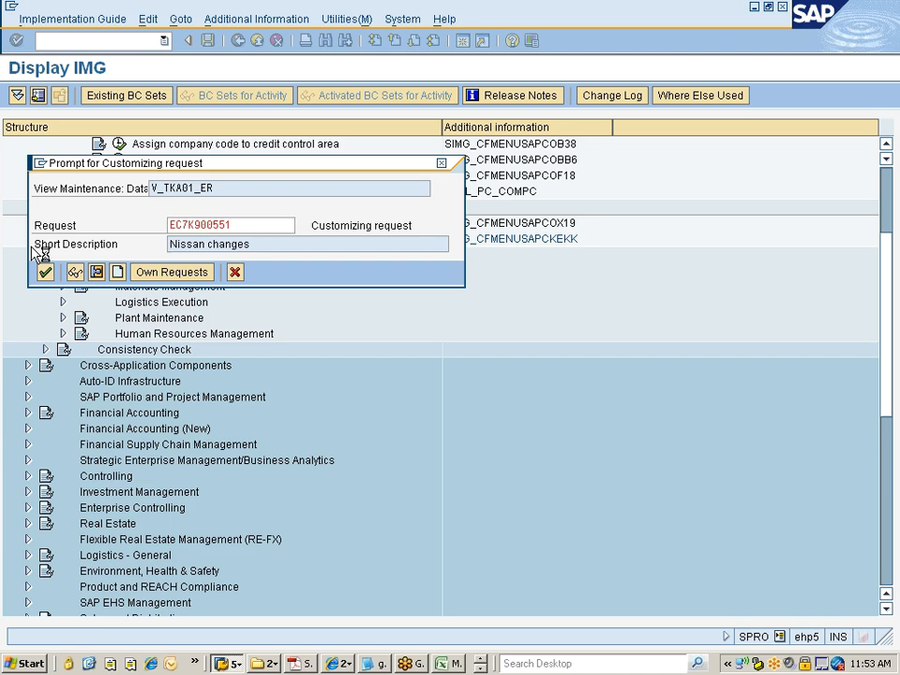
{"action": "key", "text": "Return"}
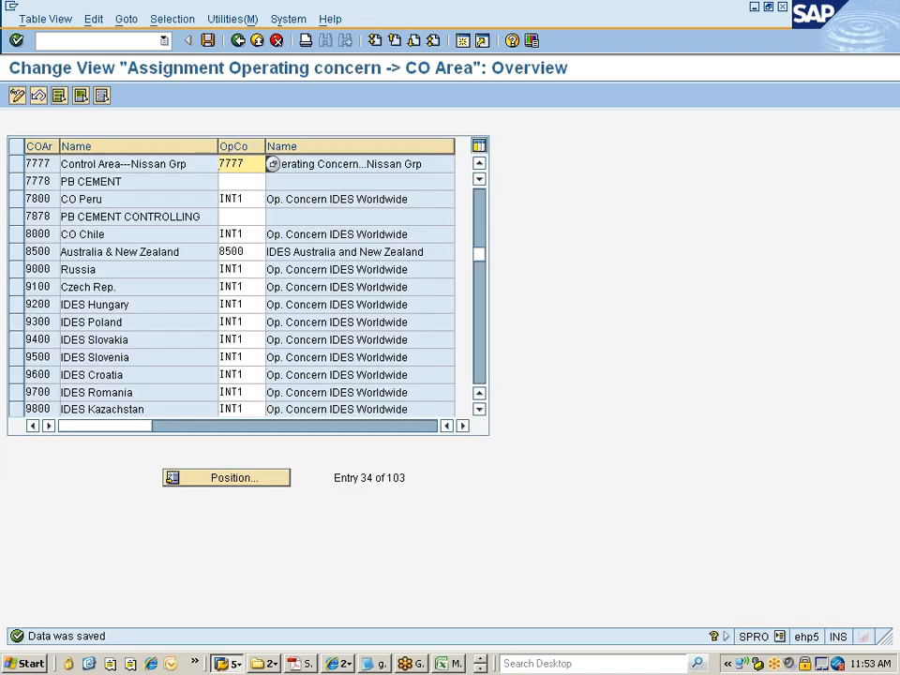
{"action": "left_click", "coordinate": [208, 40]}
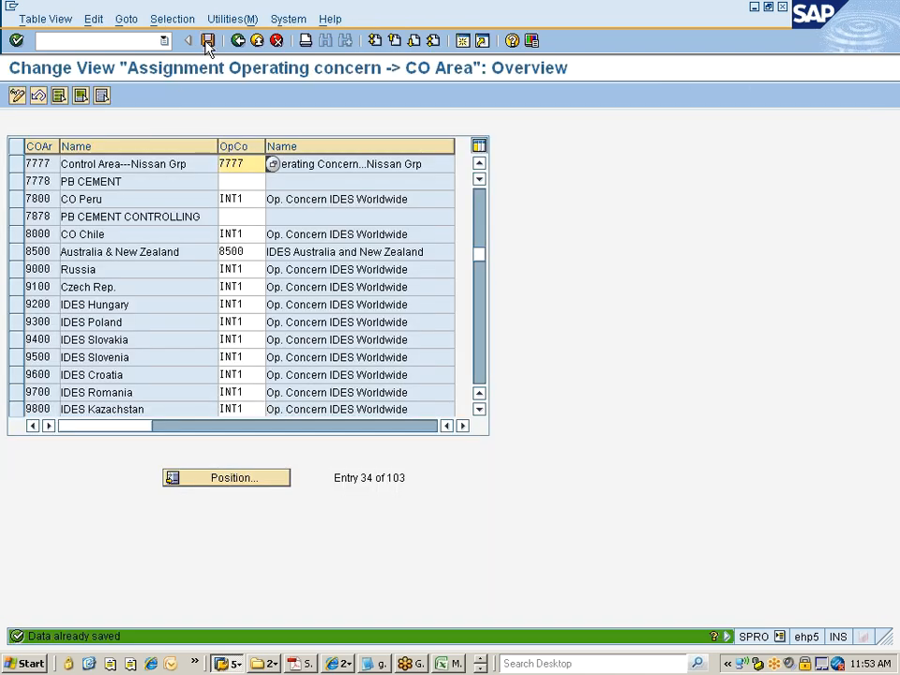
{"action": "left_click", "coordinate": [239, 40]}
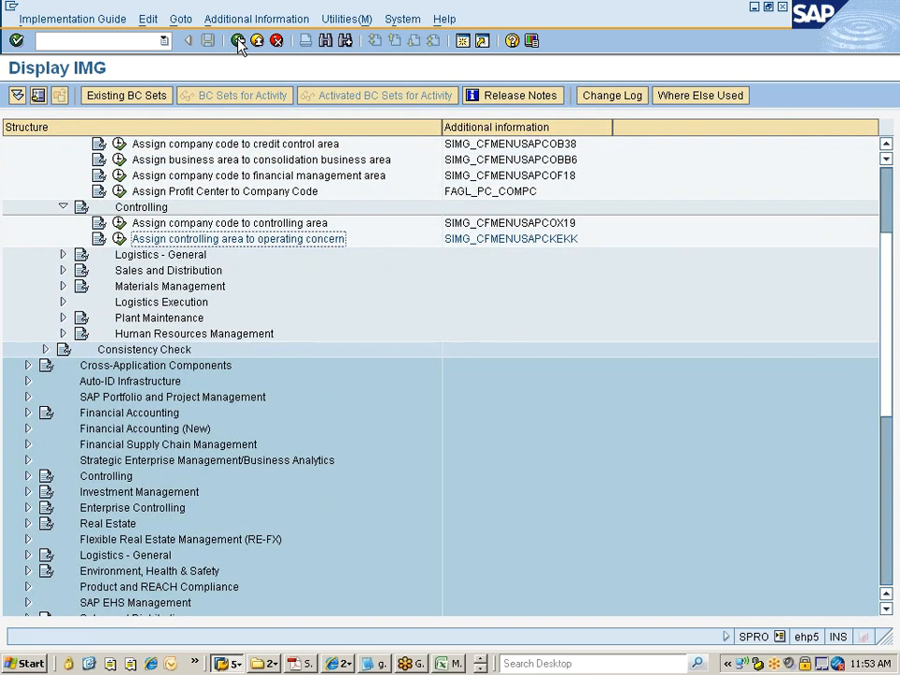
- Collapse the Controlling assignments and look through the Logistics - General assignment activities
{"action": "scroll", "coordinate": [222, 357], "scroll_direction": "up", "scroll_amount": 2}
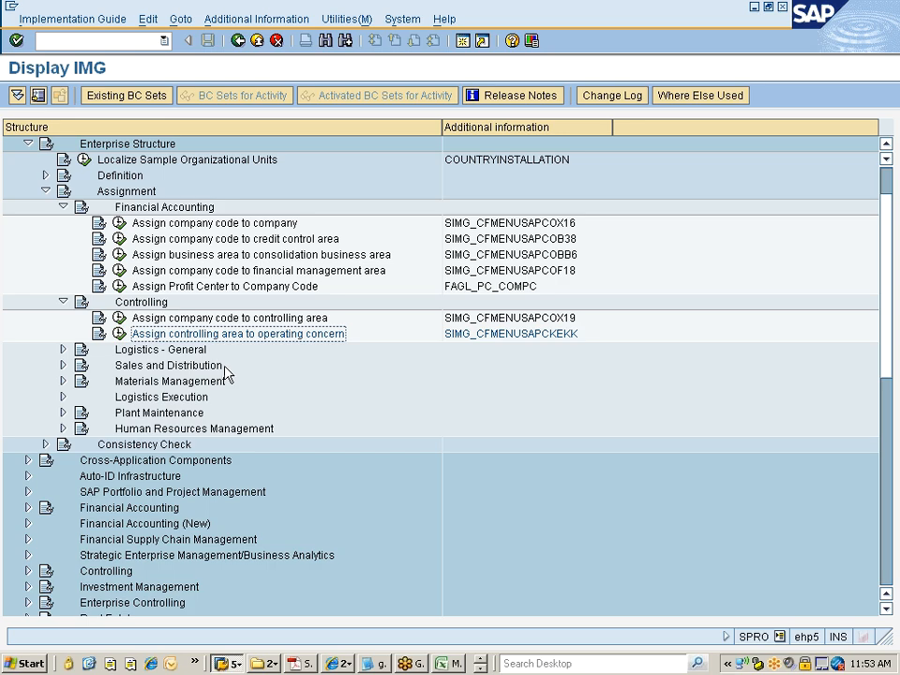
{"action": "left_click", "coordinate": [78, 305]}
{"action": "left_click", "coordinate": [64, 303]}
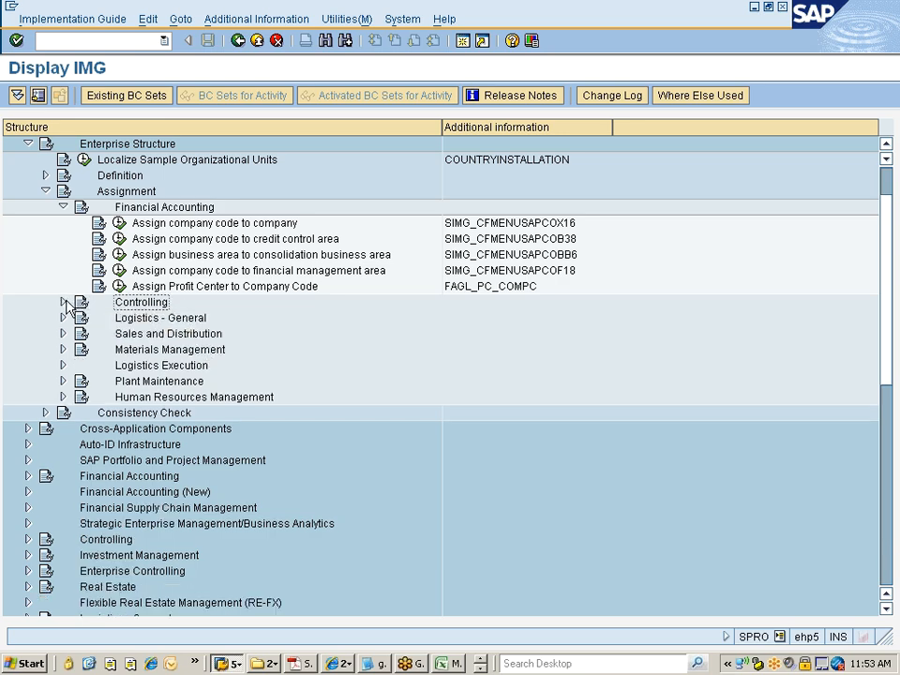
{"action": "left_click", "coordinate": [172, 322]}
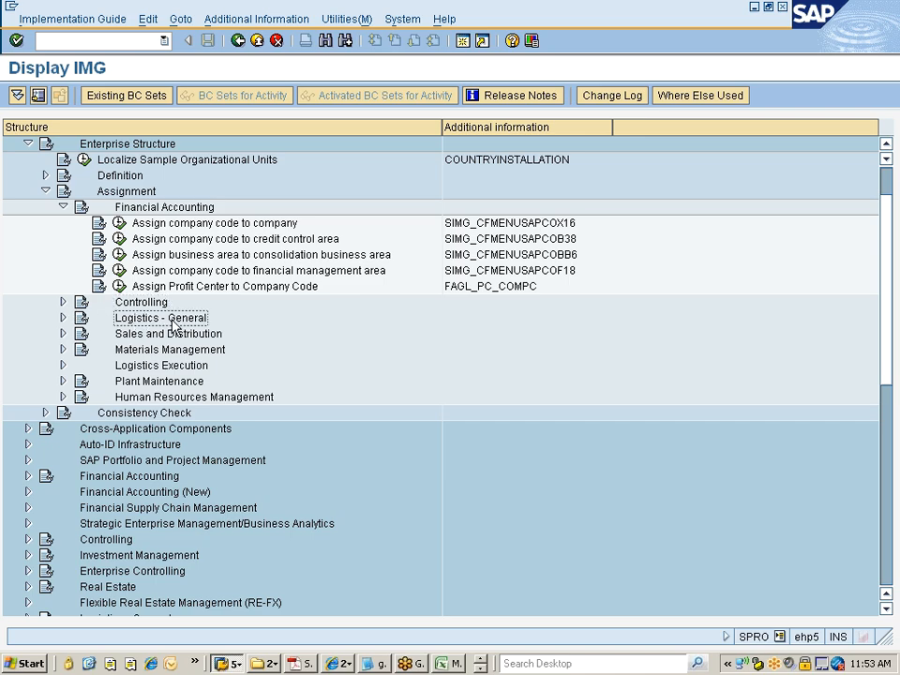
{"action": "key", "text": "Right"}
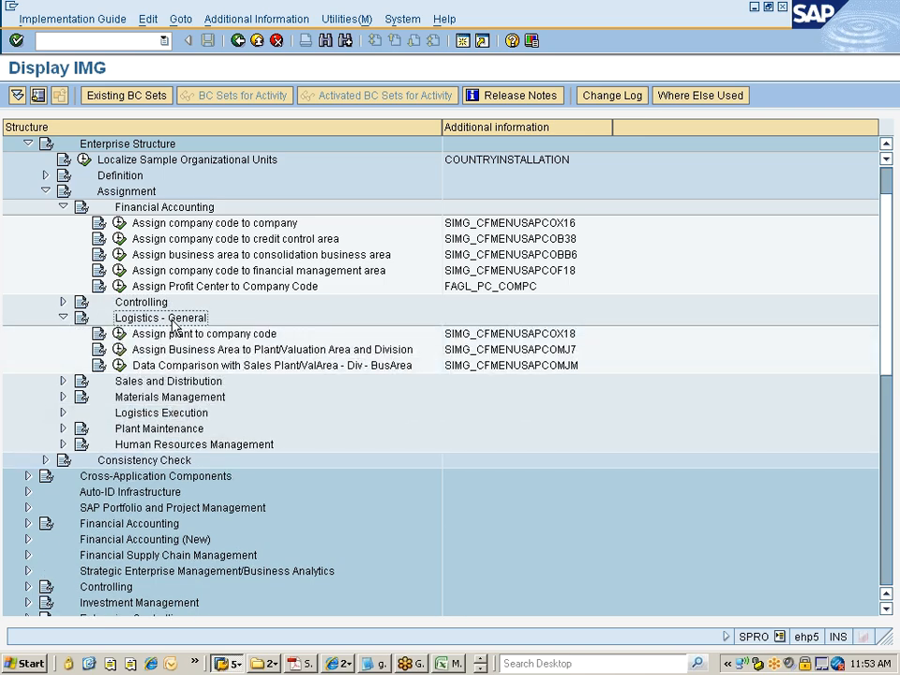
{"action": "key", "text": "Left"}
- Collapse the Financial Accounting and Assignment branches and expand Definition under Enterprise Structure
{"action": "key", "text": "Up"}
{"action": "key", "text": "Up"}
{"action": "key", "text": "Up"}
{"action": "key", "text": "Up"}
{"action": "key", "text": "Up"}
{"action": "key", "text": "Up"}
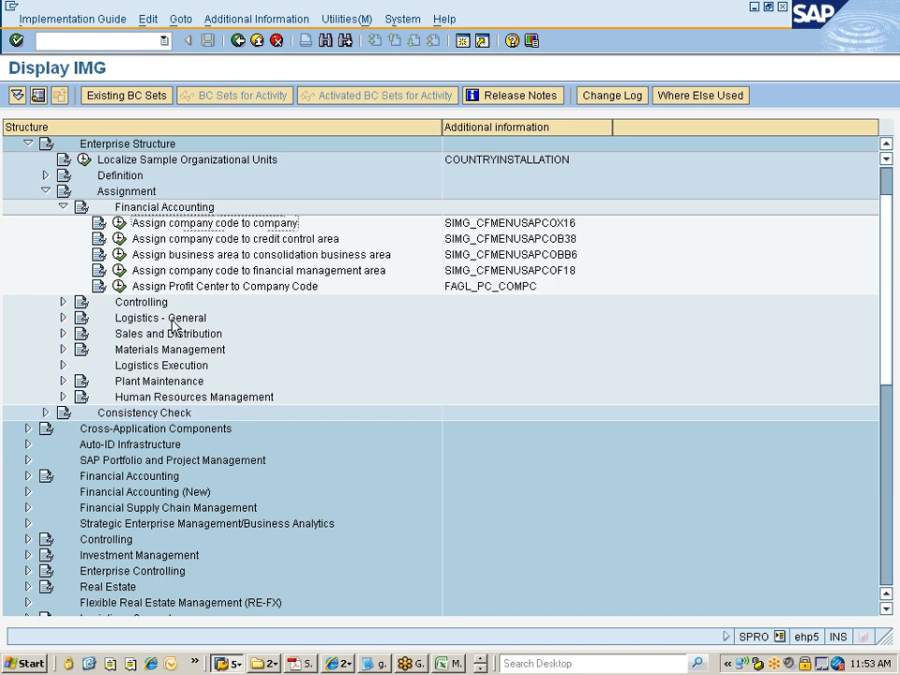
{"action": "key", "text": "Left"}
{"action": "key", "text": "Left"}
{"action": "key", "text": "Left"}
{"action": "key", "text": "Up"}
{"action": "key", "text": "Down"}
{"action": "key", "text": "Left"}
{"action": "key", "text": "Up"}
{"action": "key", "text": "Up"}
{"action": "key", "text": "Down"}
{"action": "key", "text": "Right"}
{"action": "key", "text": "Down"}
{"action": "key", "text": "Down"}
{"action": "key", "text": "Down"}
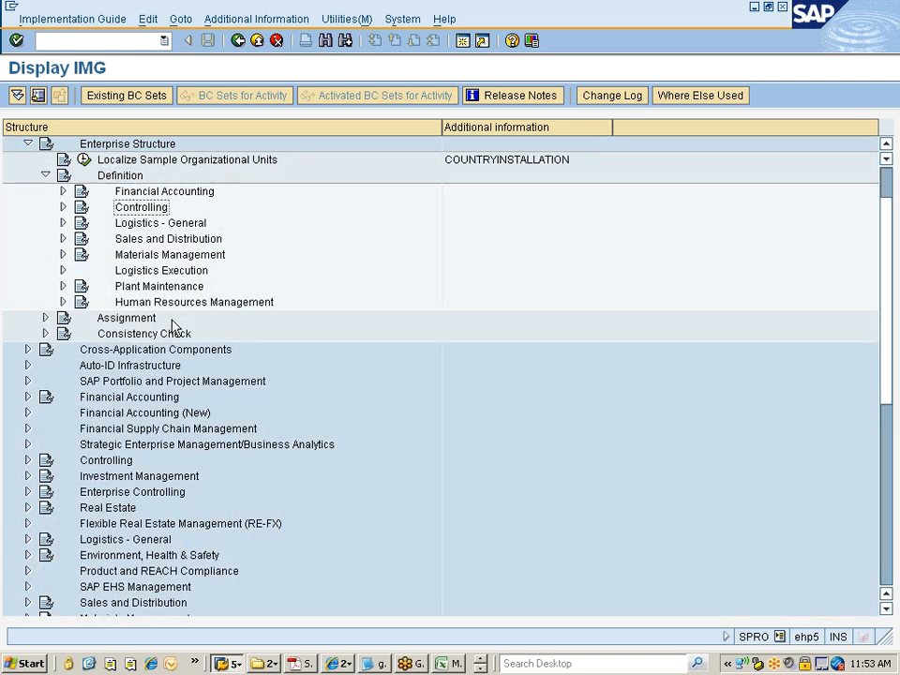
- Examine the definition activities under Logistics - General, Materials Management, and Sales and Distribution
{"action": "key", "text": "Right"}
{"action": "key", "text": "Down"}
{"action": "key", "text": "Down"}
{"action": "key", "text": "Down"}
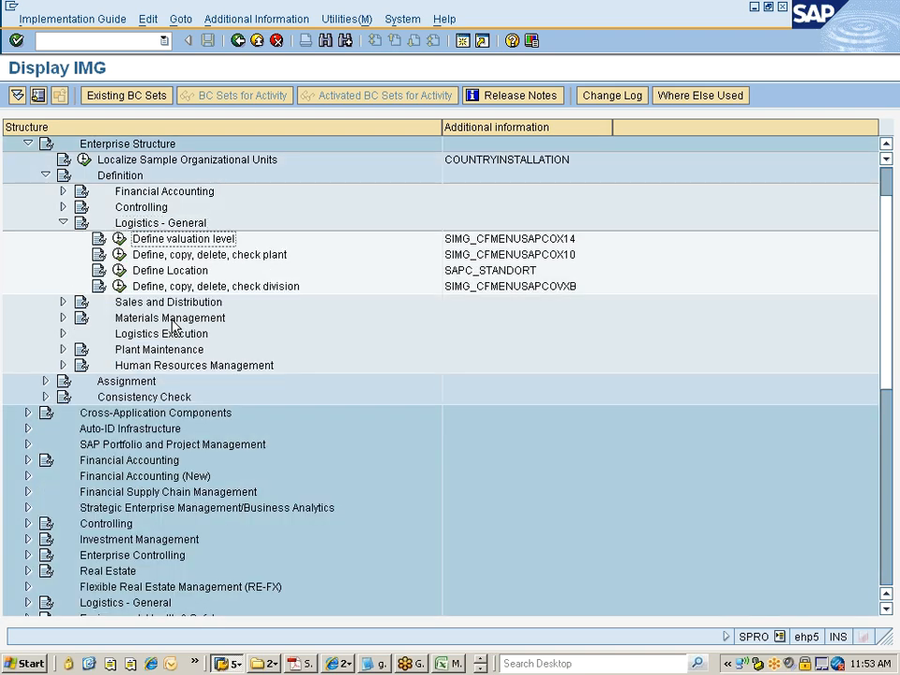
{"action": "key", "text": "Down"}
{"action": "key", "text": "Down"}
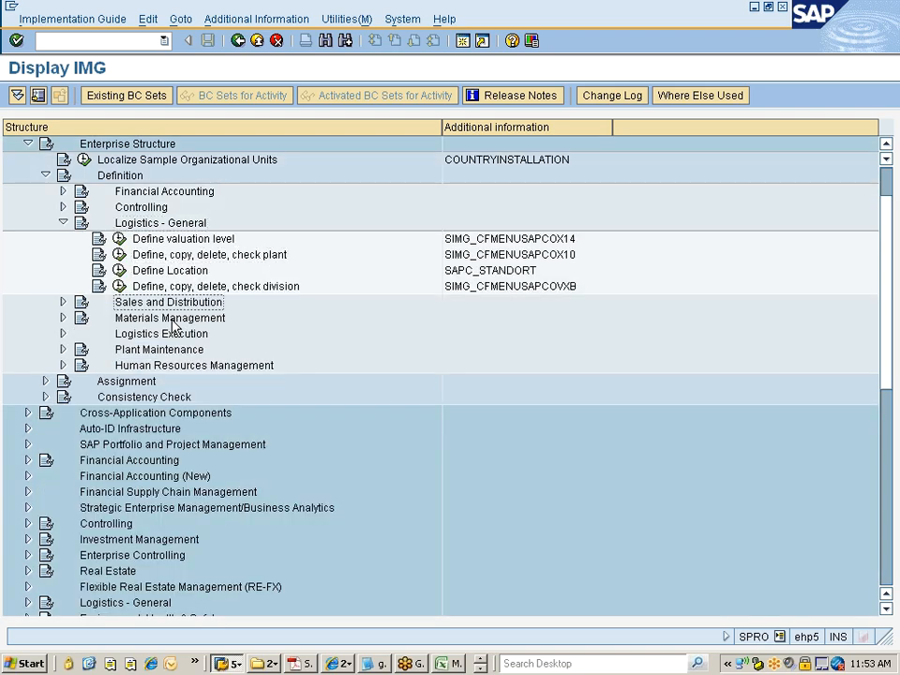
{"action": "key", "text": "Down"}
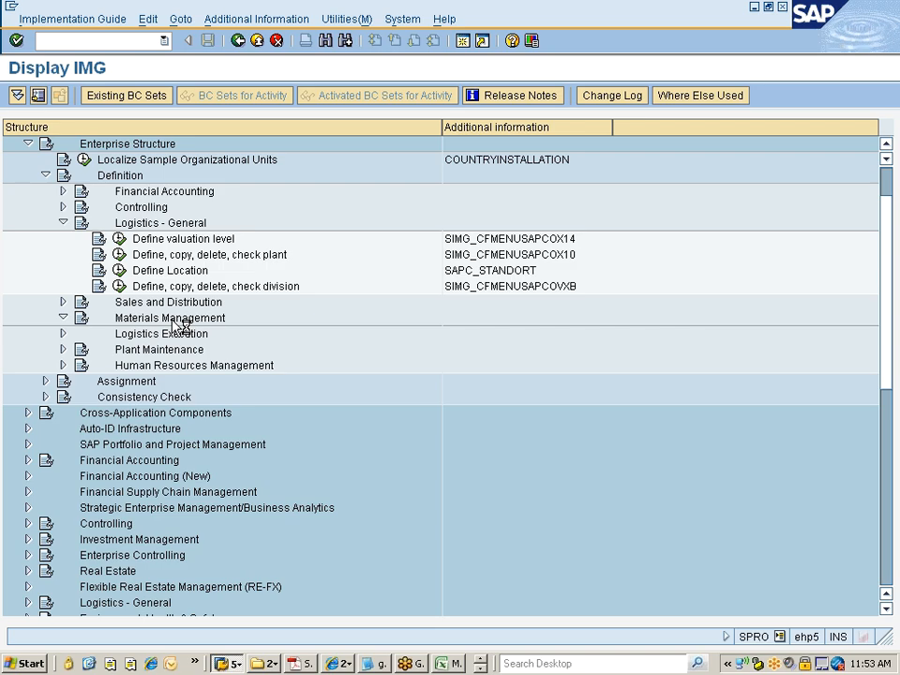
{"action": "key", "text": "Right"}
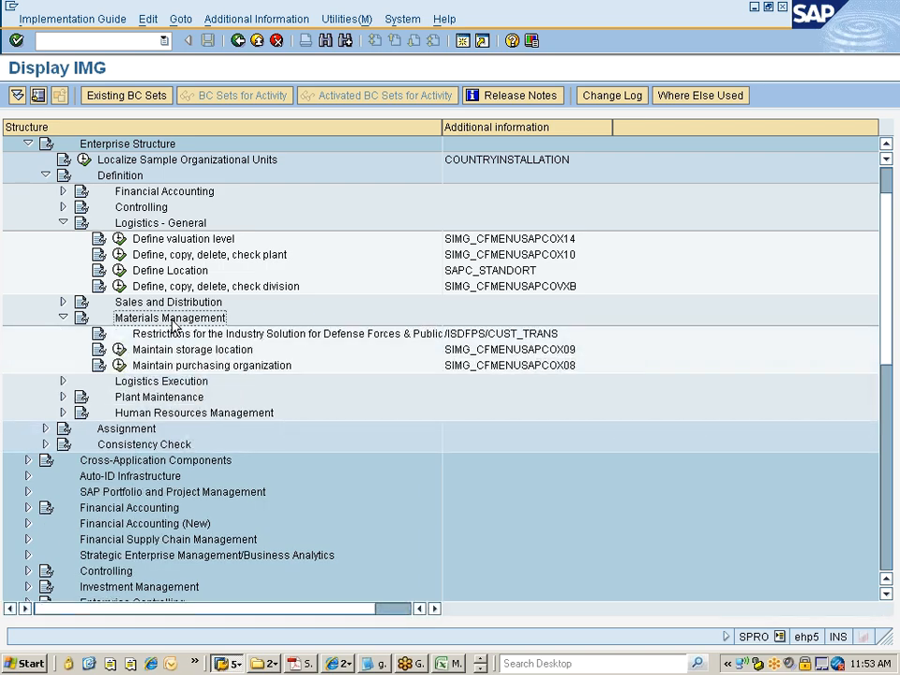
{"action": "key", "text": "Up"}
{"action": "key", "text": "Right"}
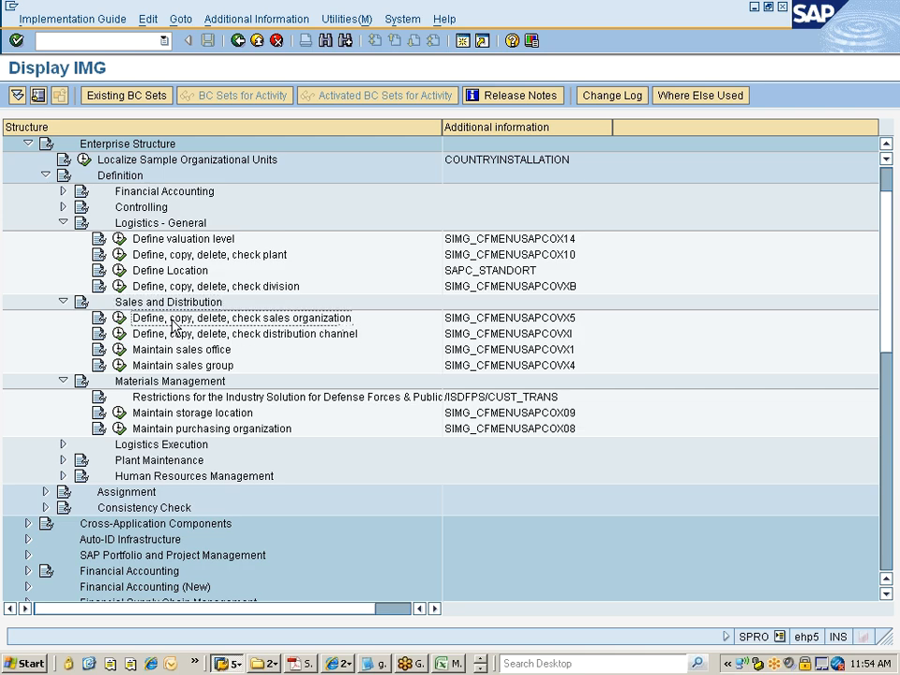
{"action": "double_click", "coordinate": [173, 320]}
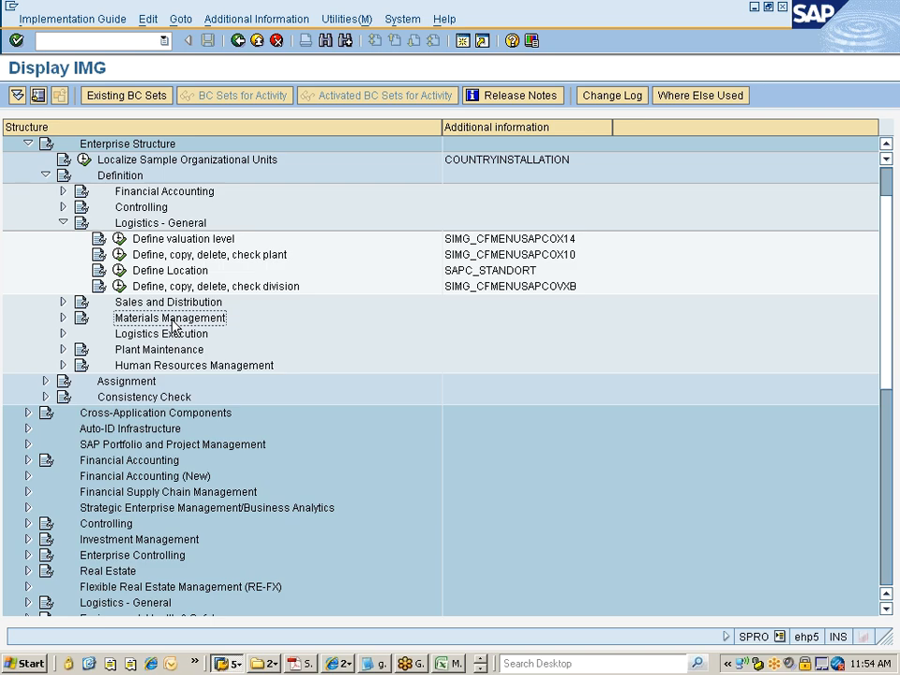
- Collapse the Logistics - General activities under Definition
{"action": "left_click", "coordinate": [889, 37]}
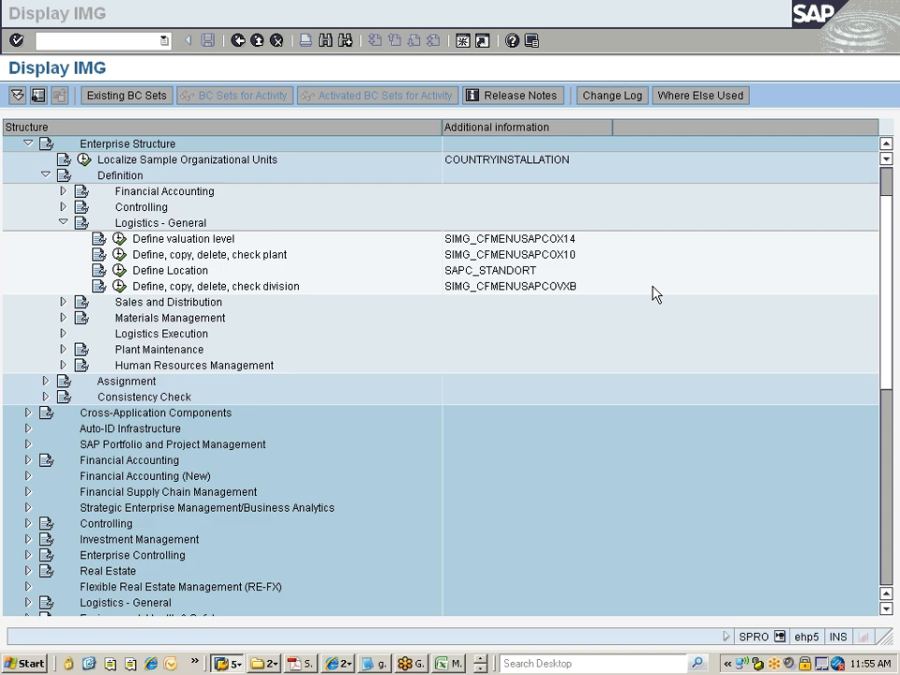
{"action": "left_click", "coordinate": [62, 223]}
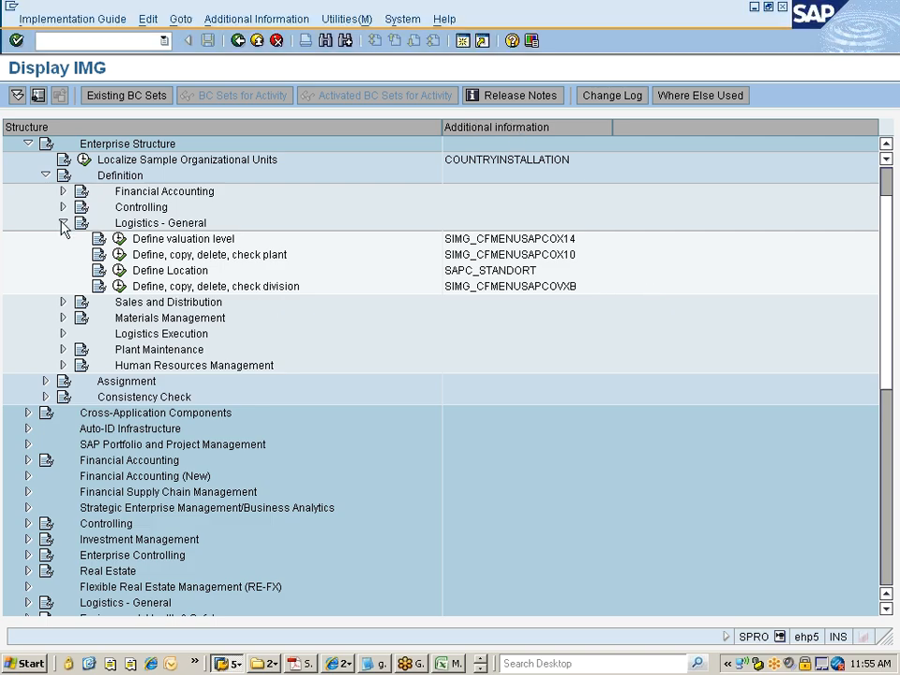
{"action": "left_click", "coordinate": [61, 224]}
{"action": "left_click", "coordinate": [155, 225]}
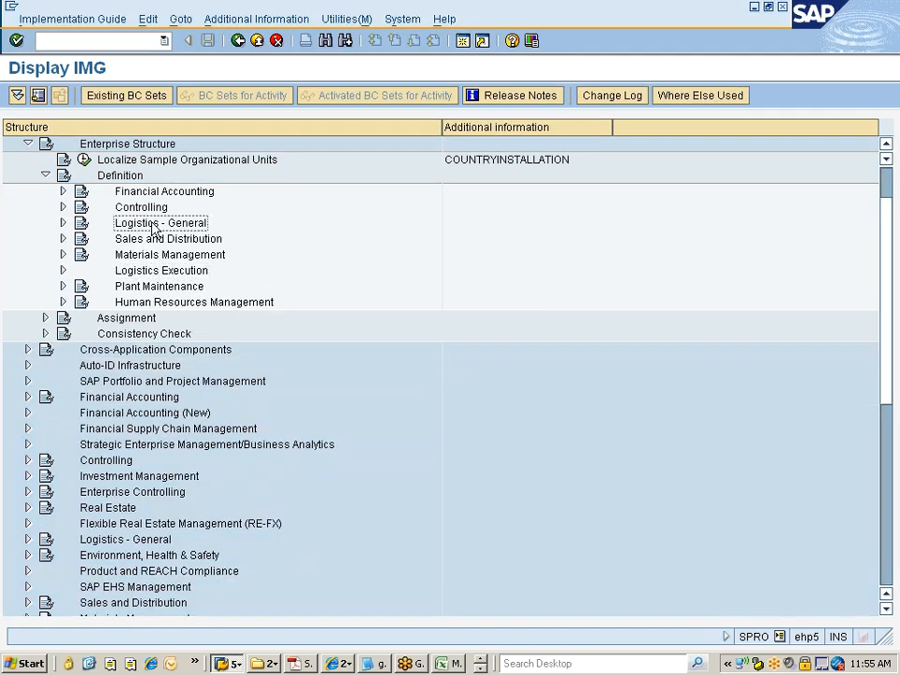
{"action": "left_click", "coordinate": [155, 256]}
{"action": "left_click", "coordinate": [163, 225]}
{"action": "left_click", "coordinate": [157, 255]}
{"action": "left_click", "coordinate": [161, 224]}
{"action": "left_click", "coordinate": [159, 256]}
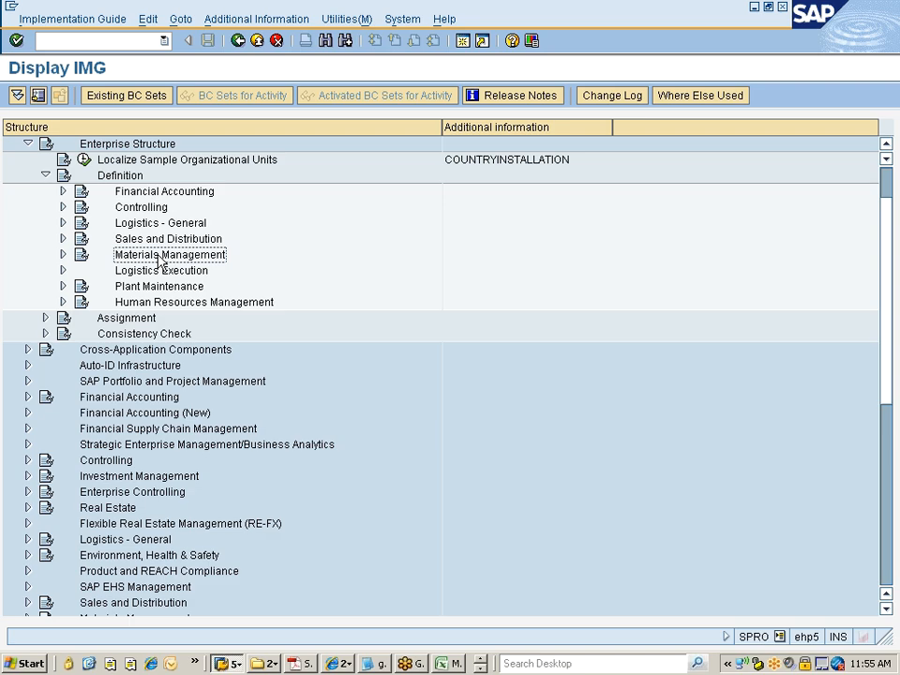
{"action": "left_click", "coordinate": [132, 240]}
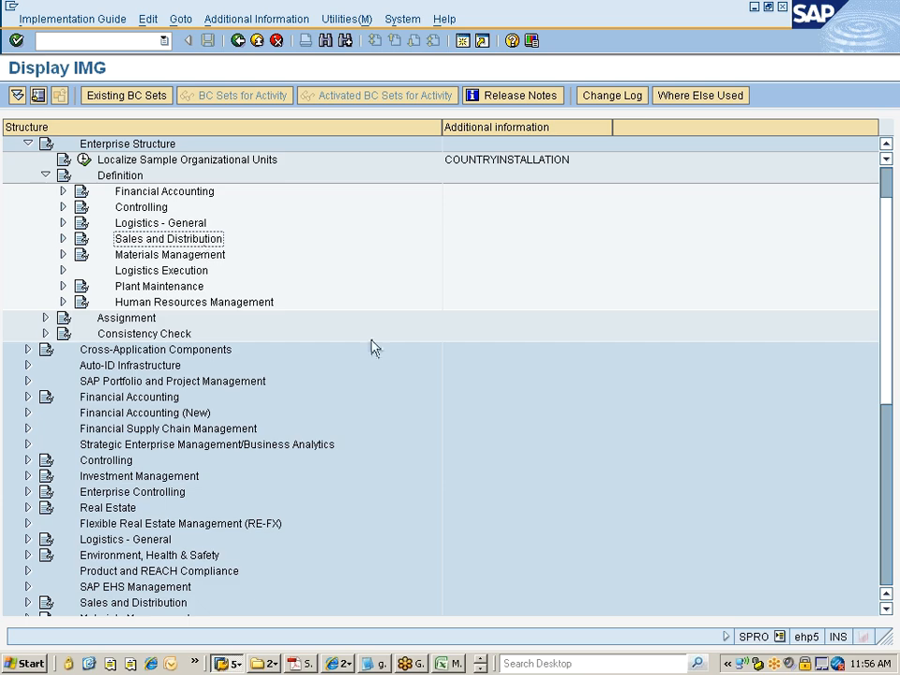
{"action": "left_click", "coordinate": [885, 257]}
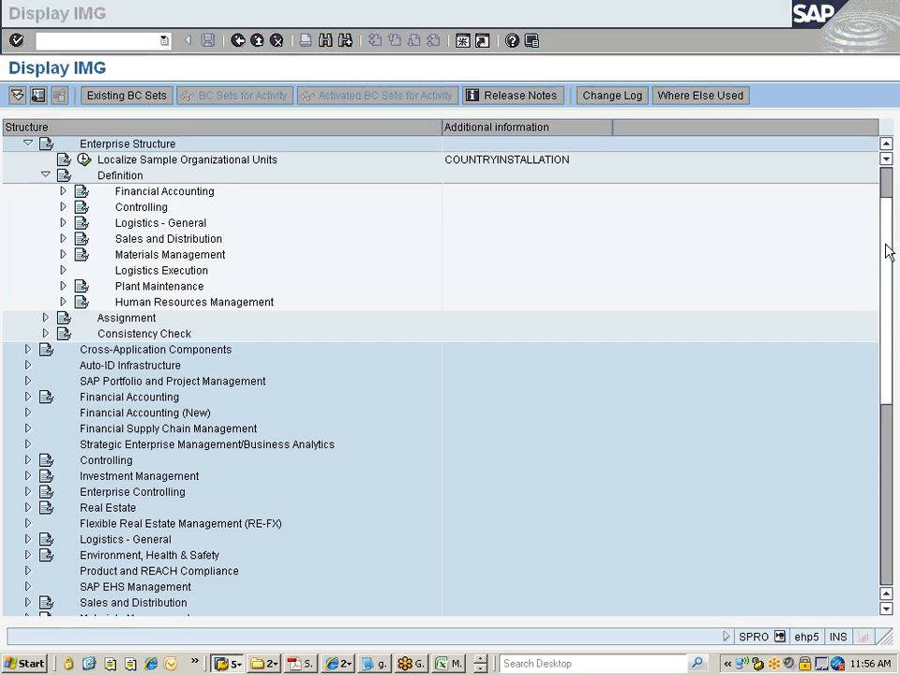